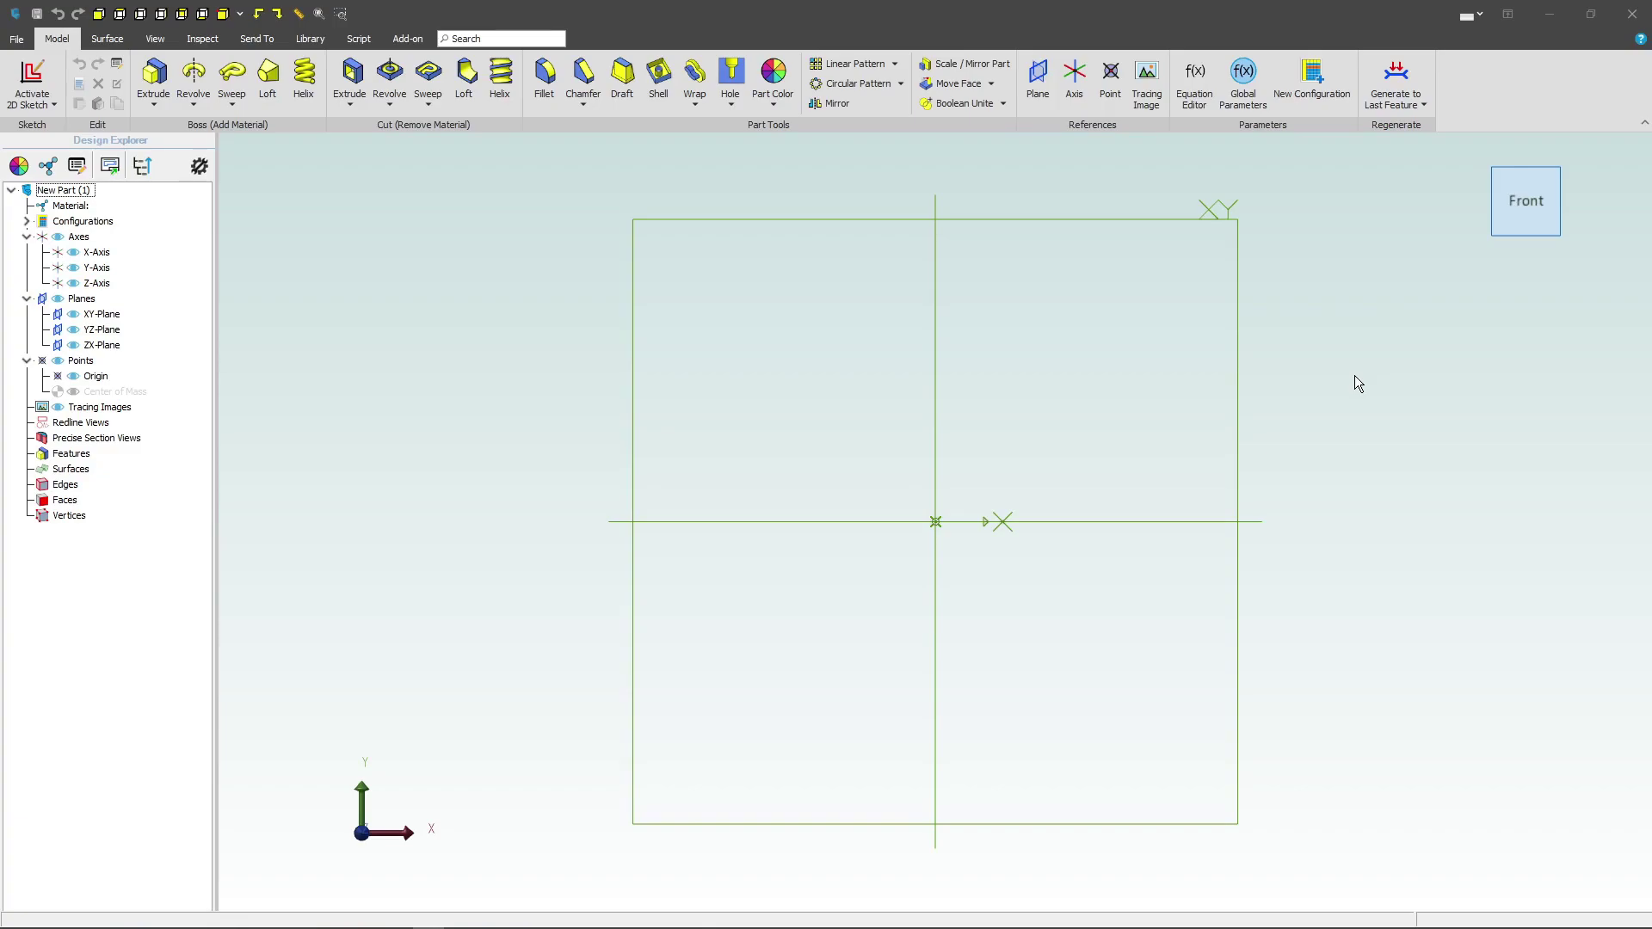
Tilt to an isometric view and select the YZ-Plane for sketching.
key("F8")
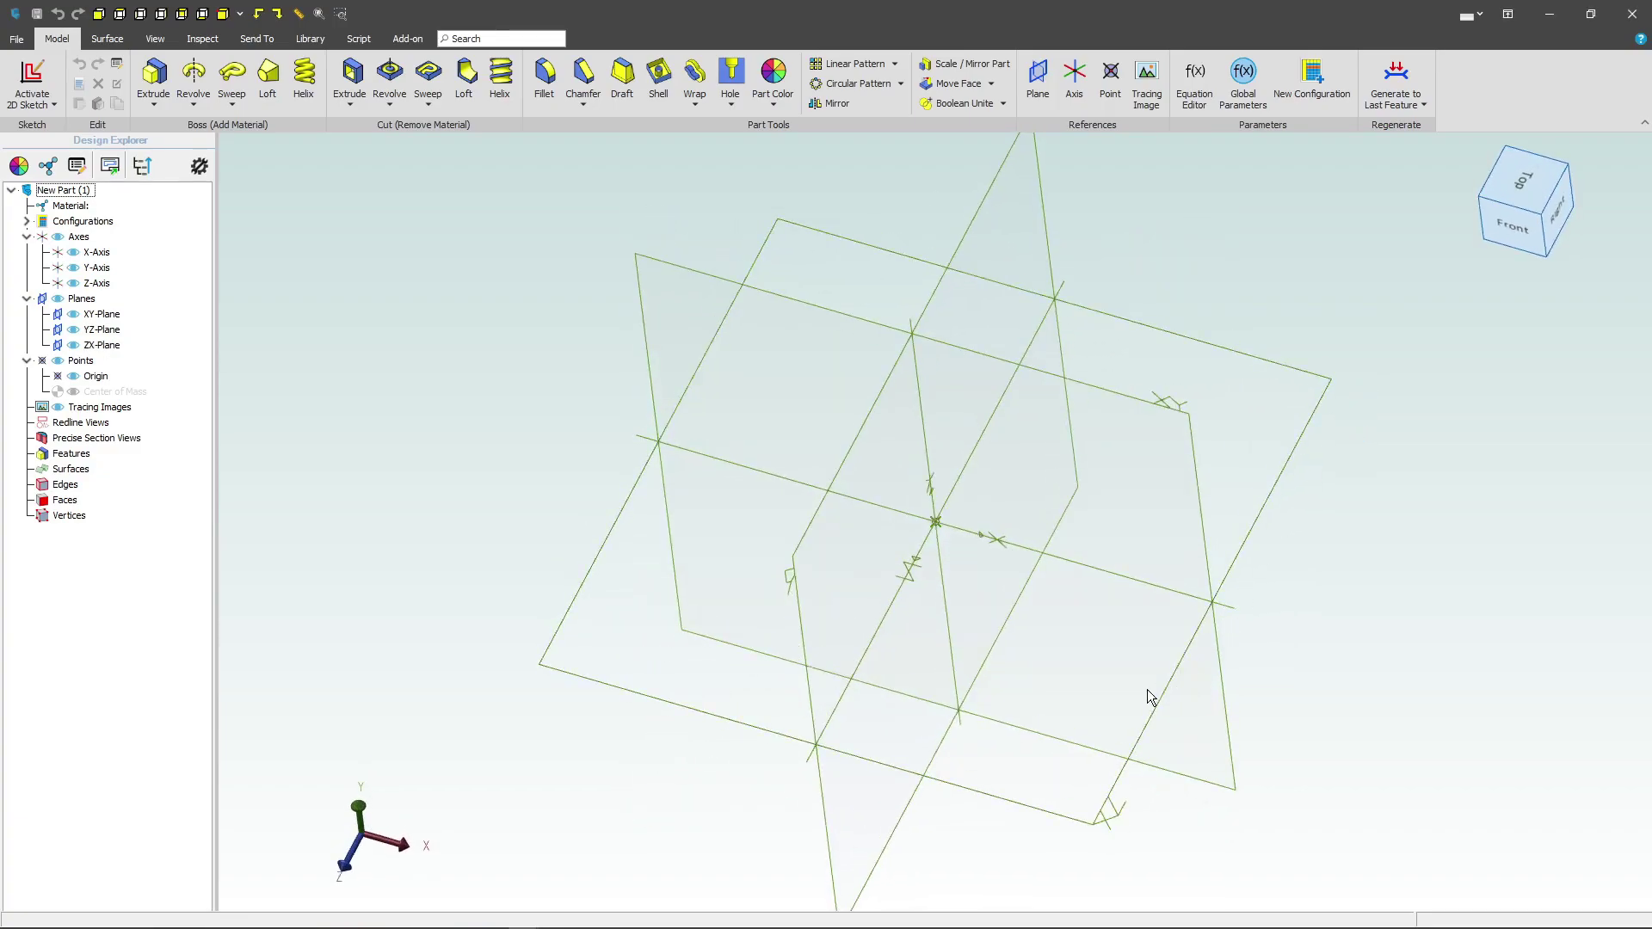
left_click(795, 590)
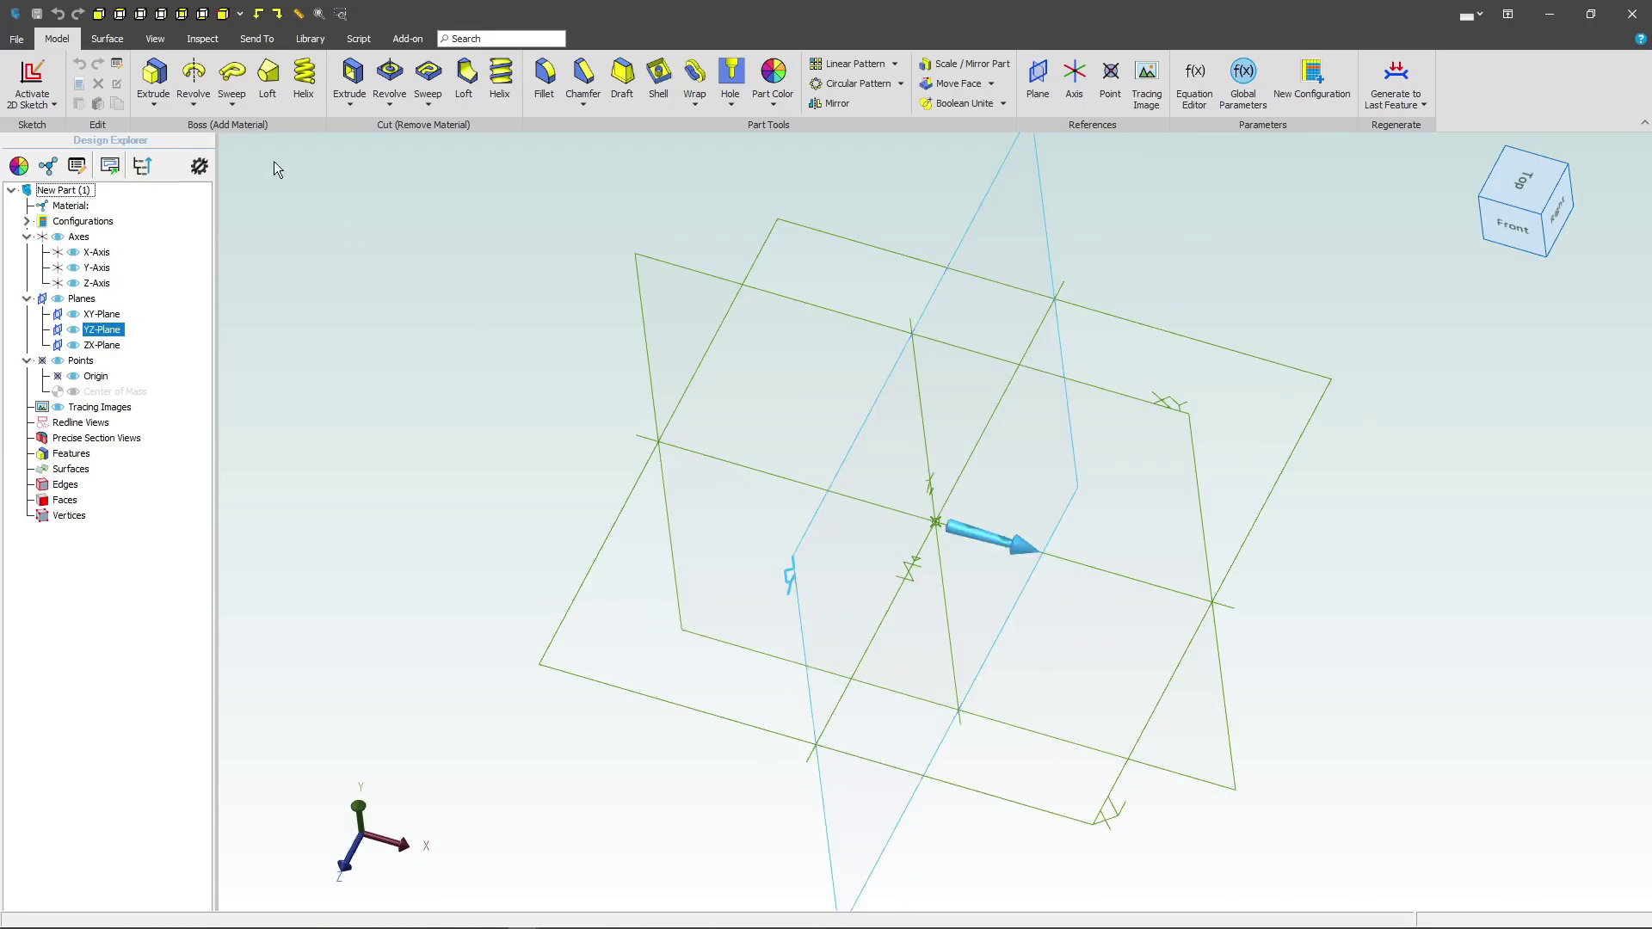
Start a YZ-Plane sketch and draw the right, top, left and step edges from the origin.
left_click(47, 60)
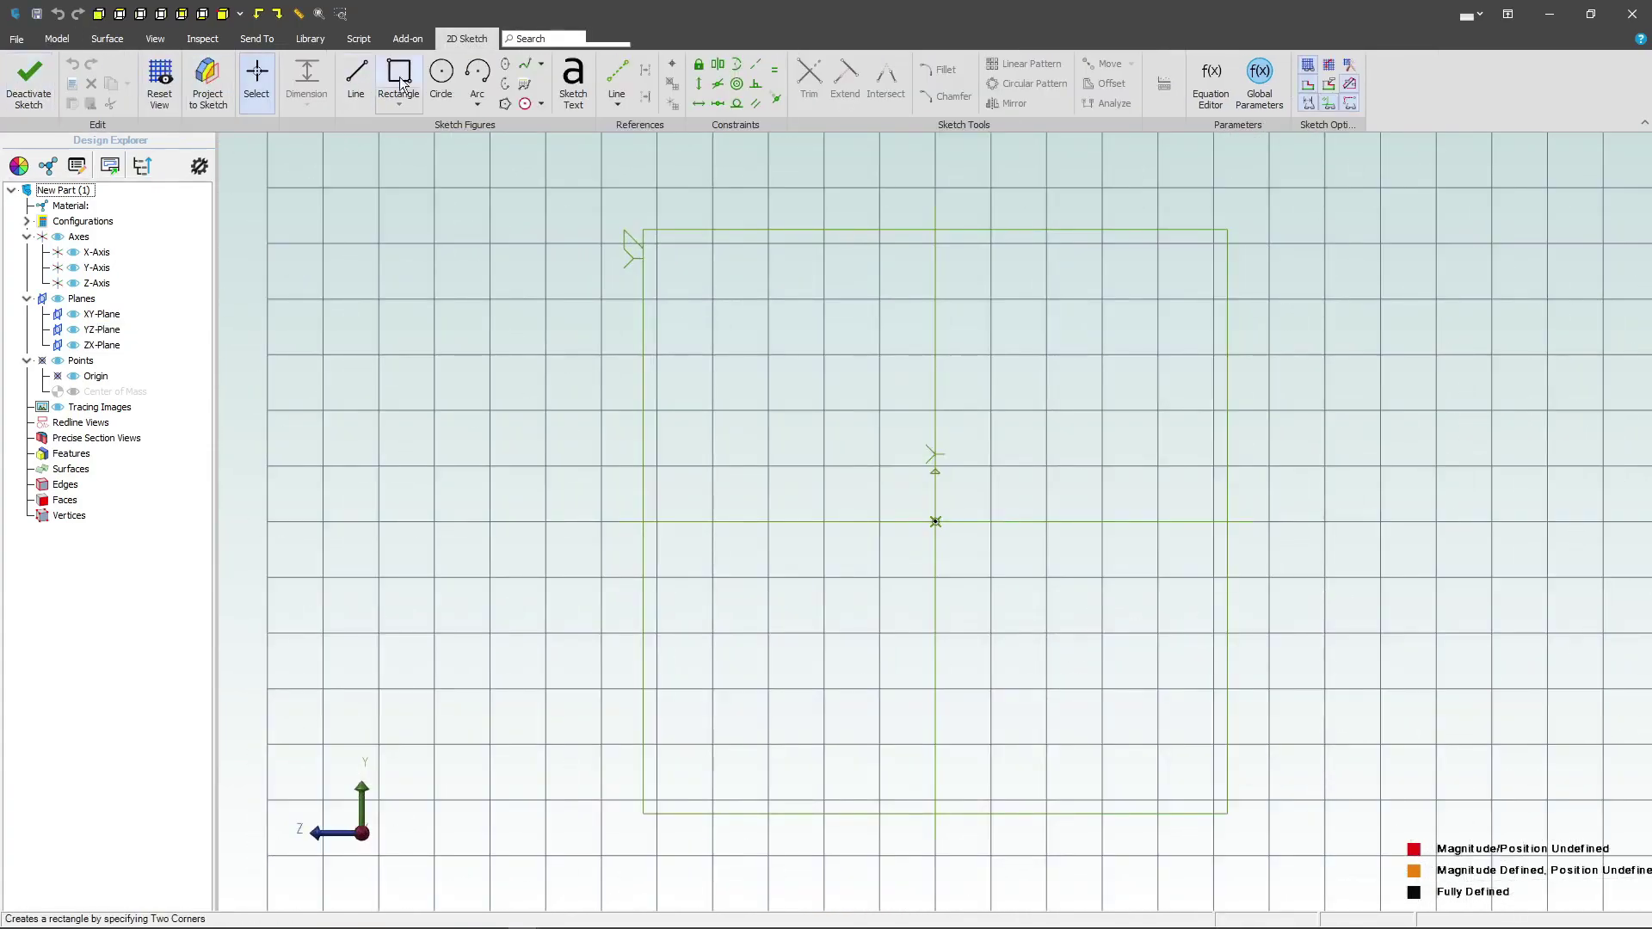
left_click(355, 81)
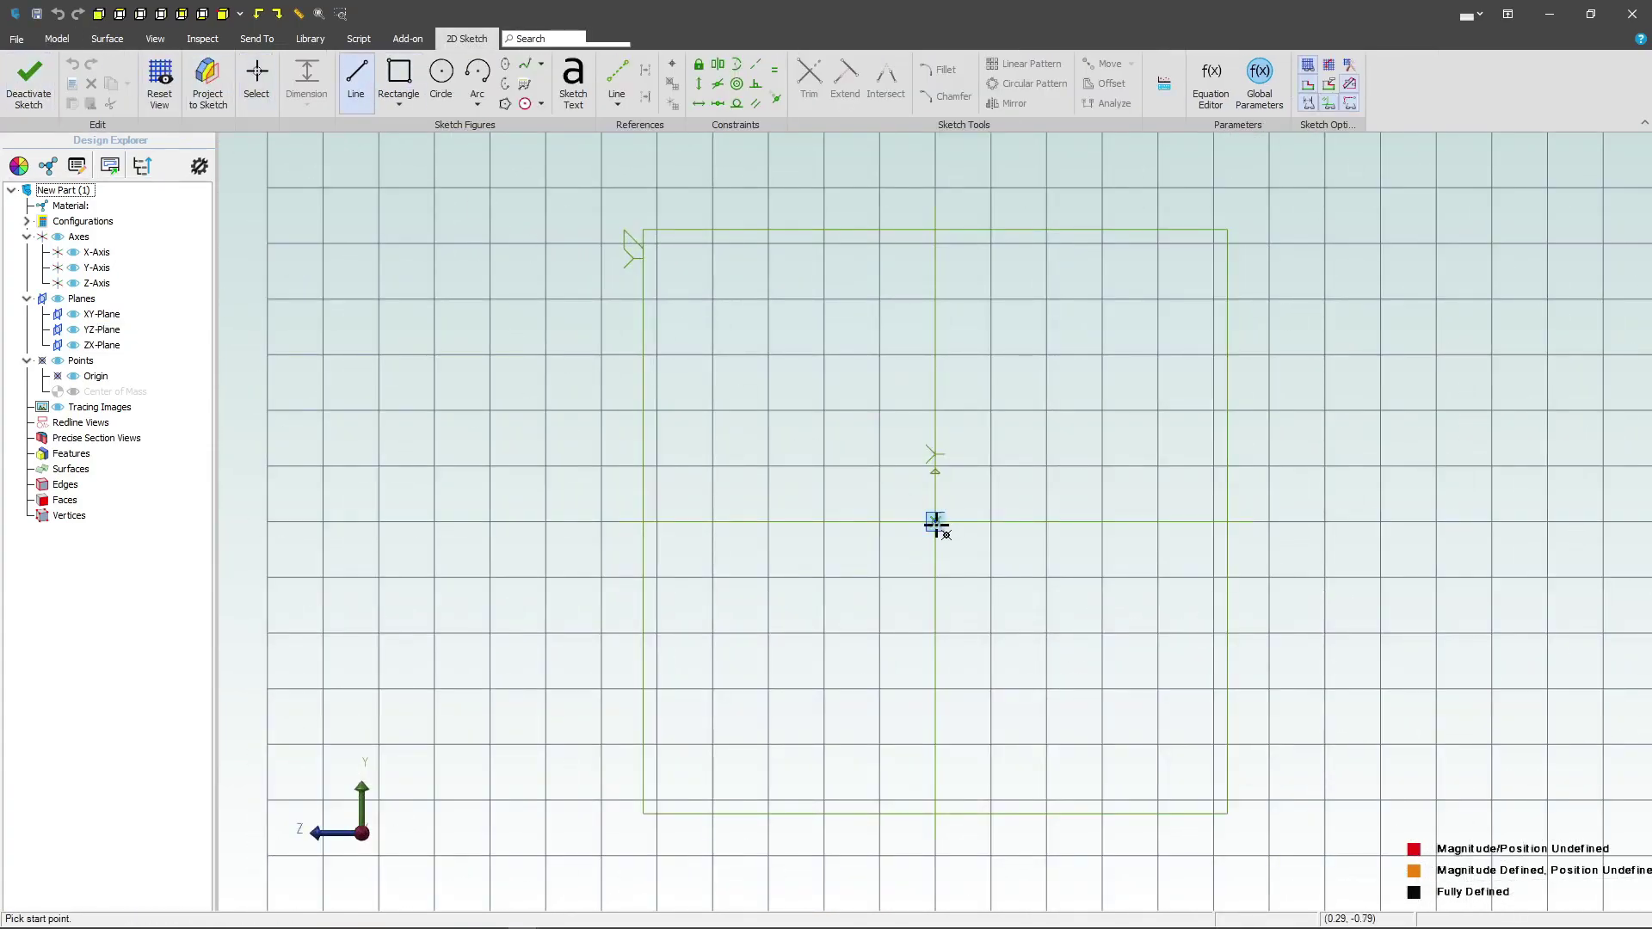
left_click(936, 521)
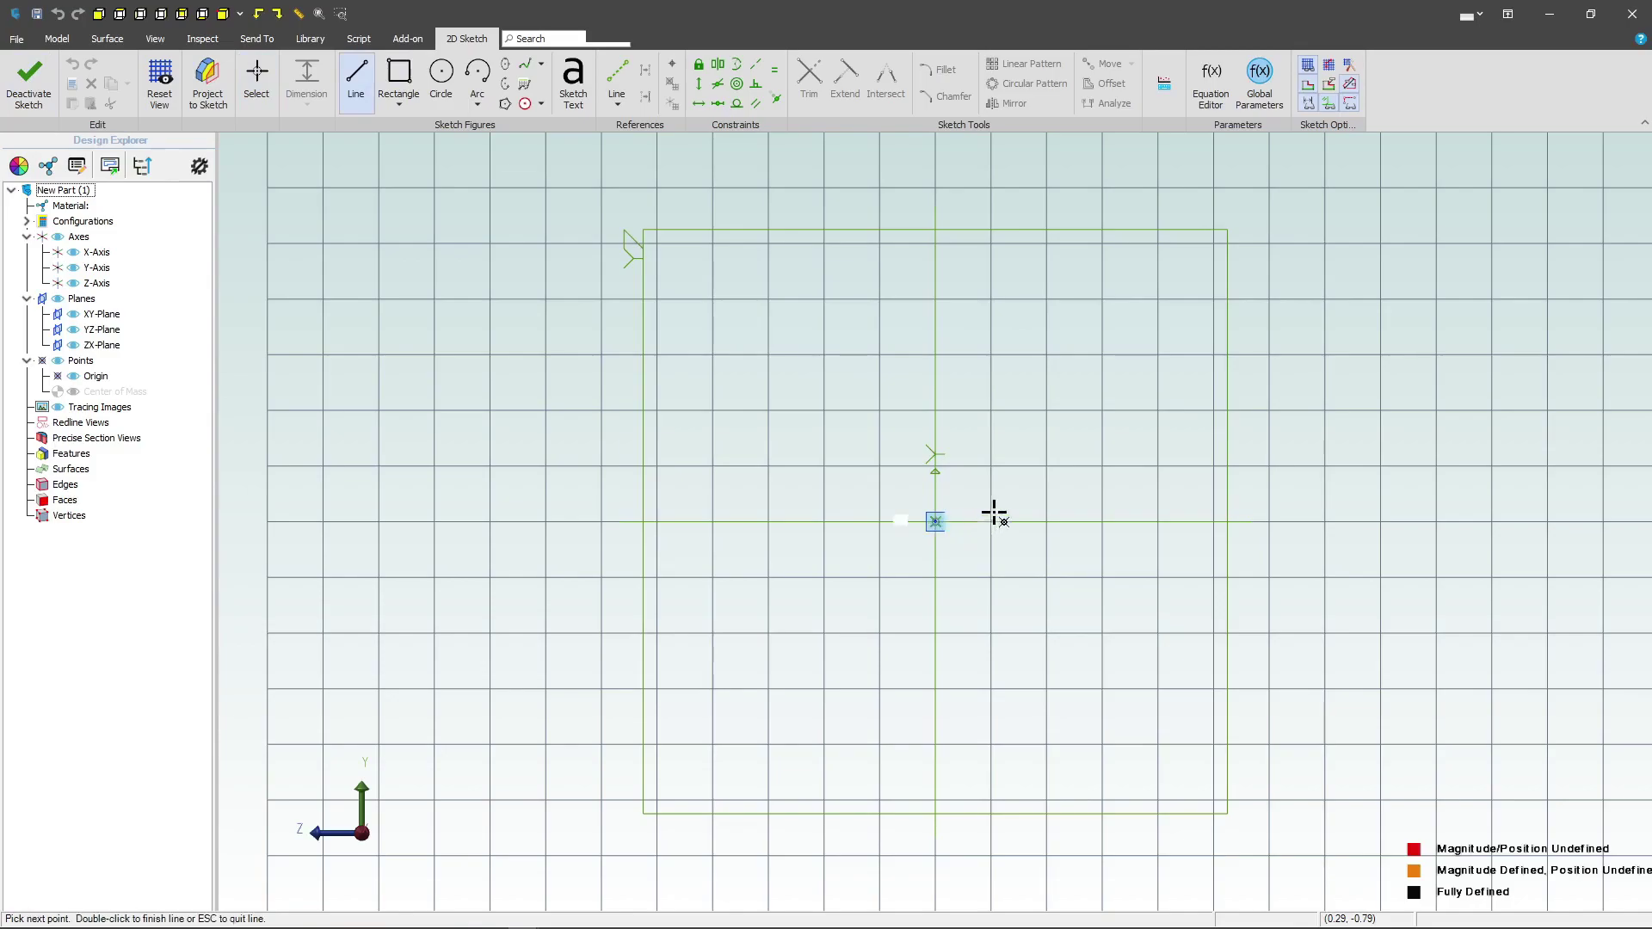
left_click(932, 267)
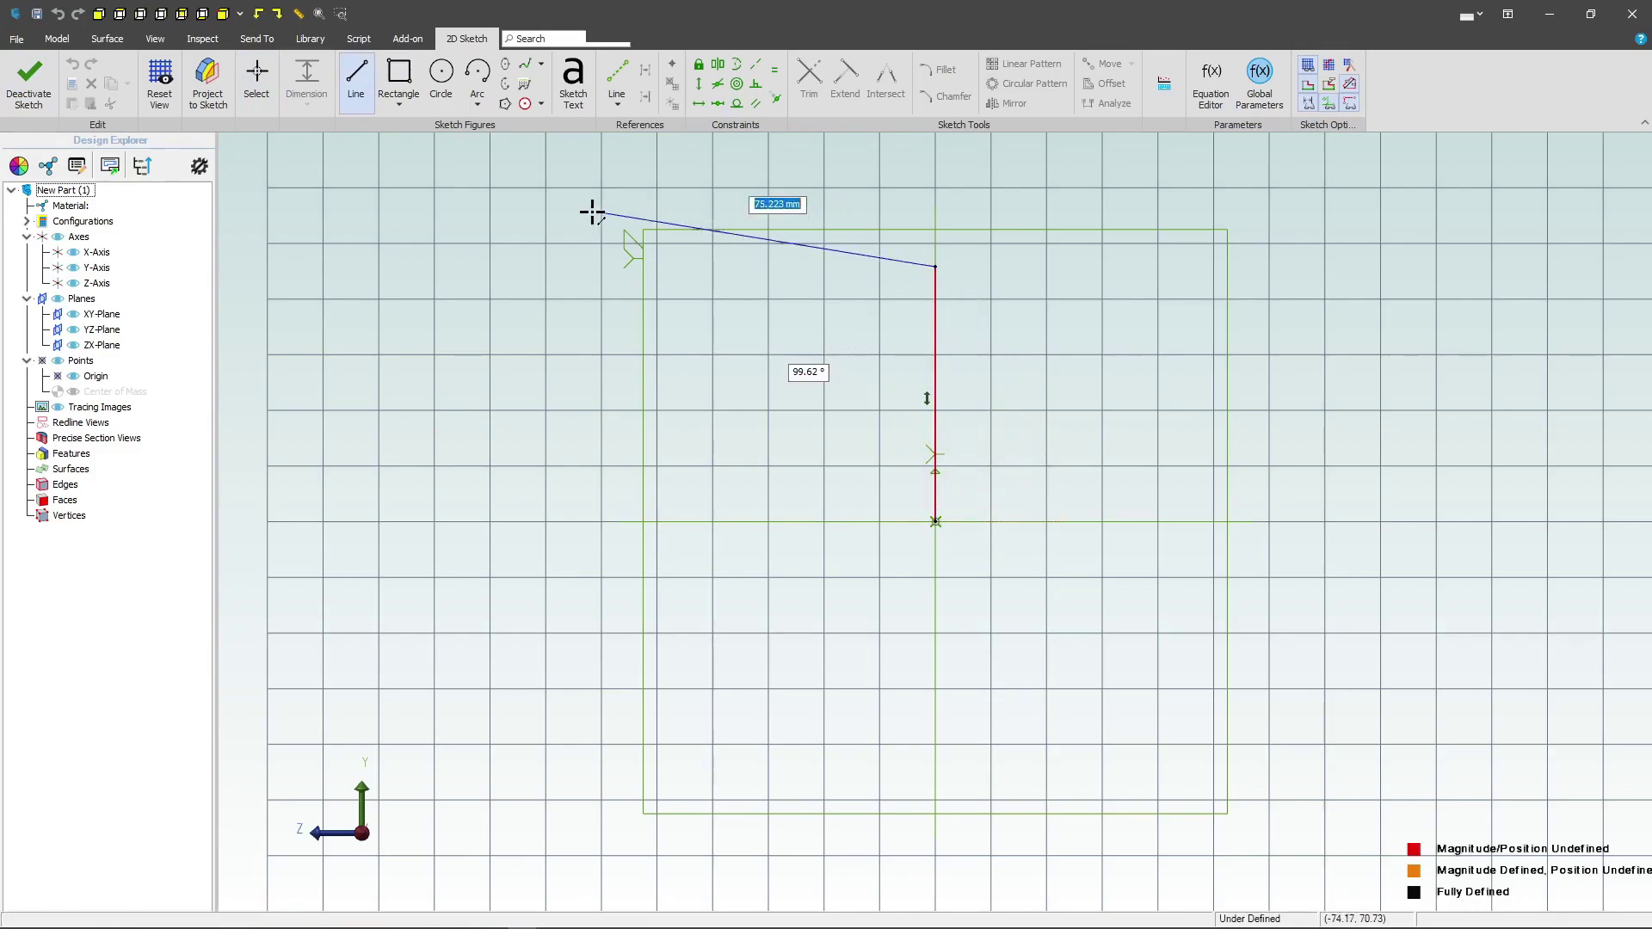
left_click(474, 267)
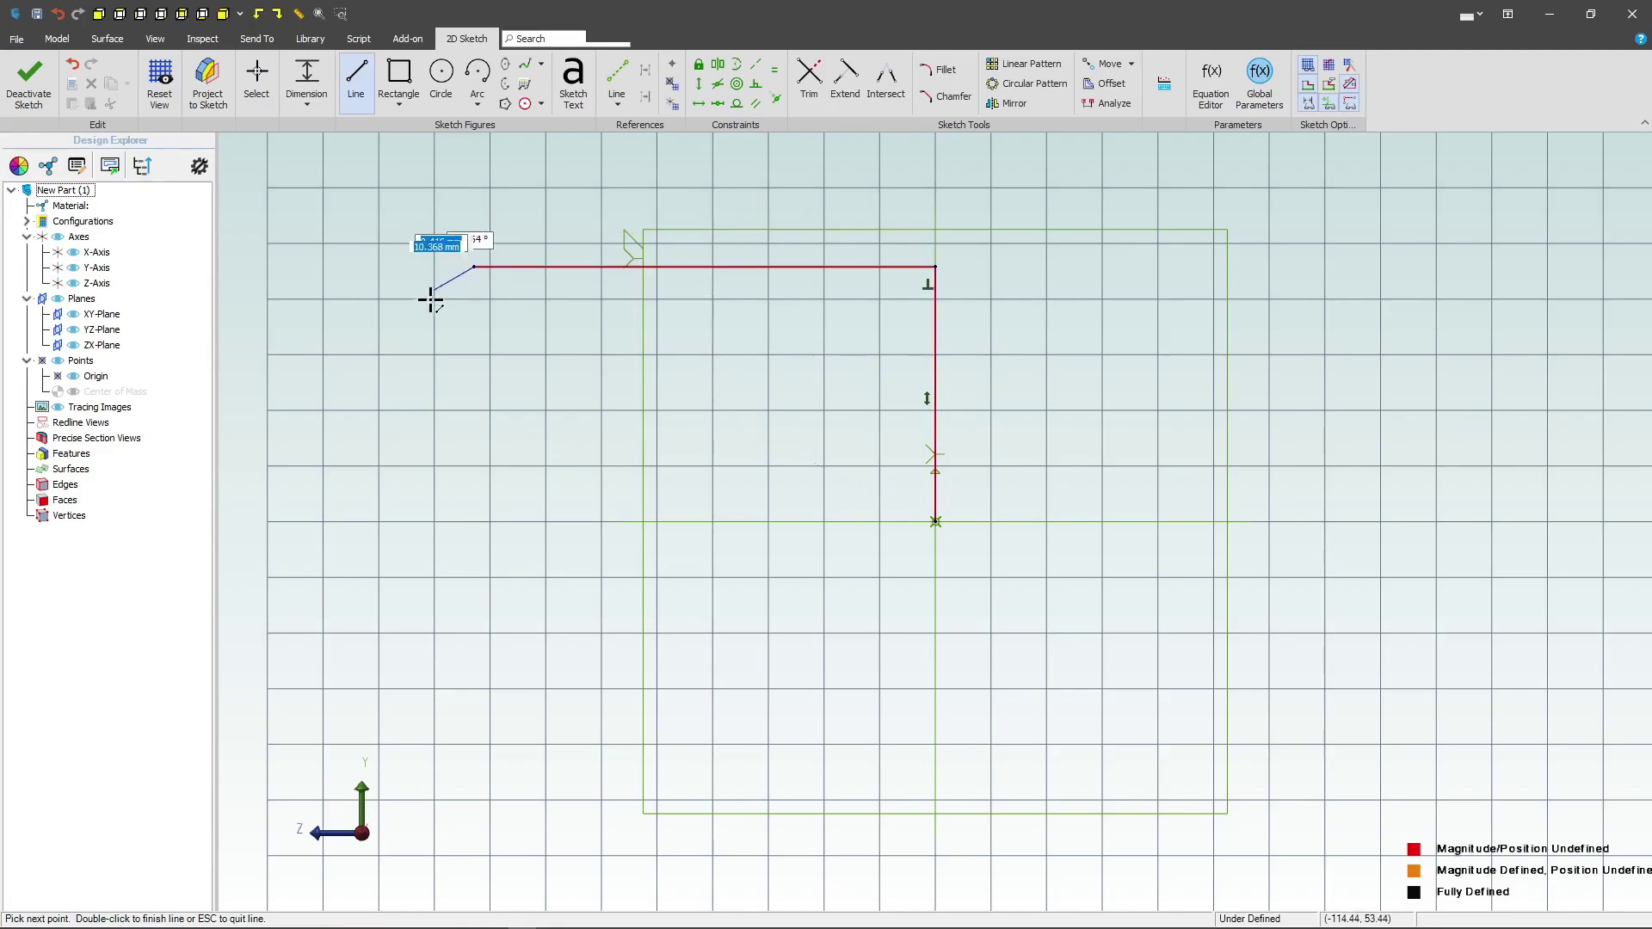
left_click(474, 372)
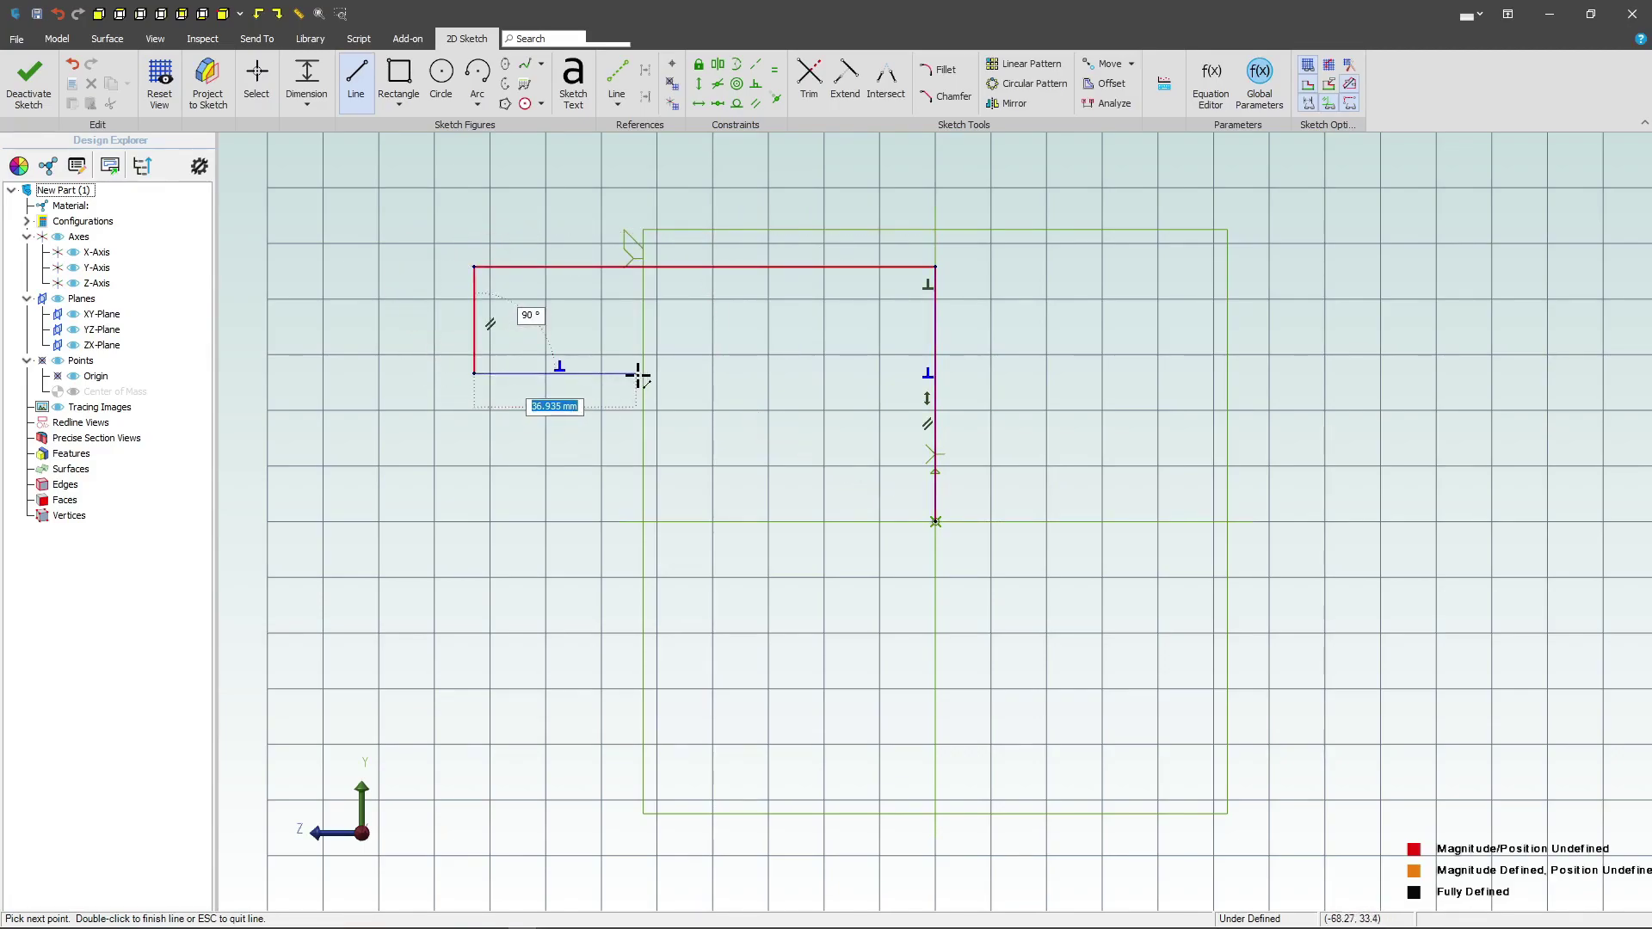
left_click(641, 373)
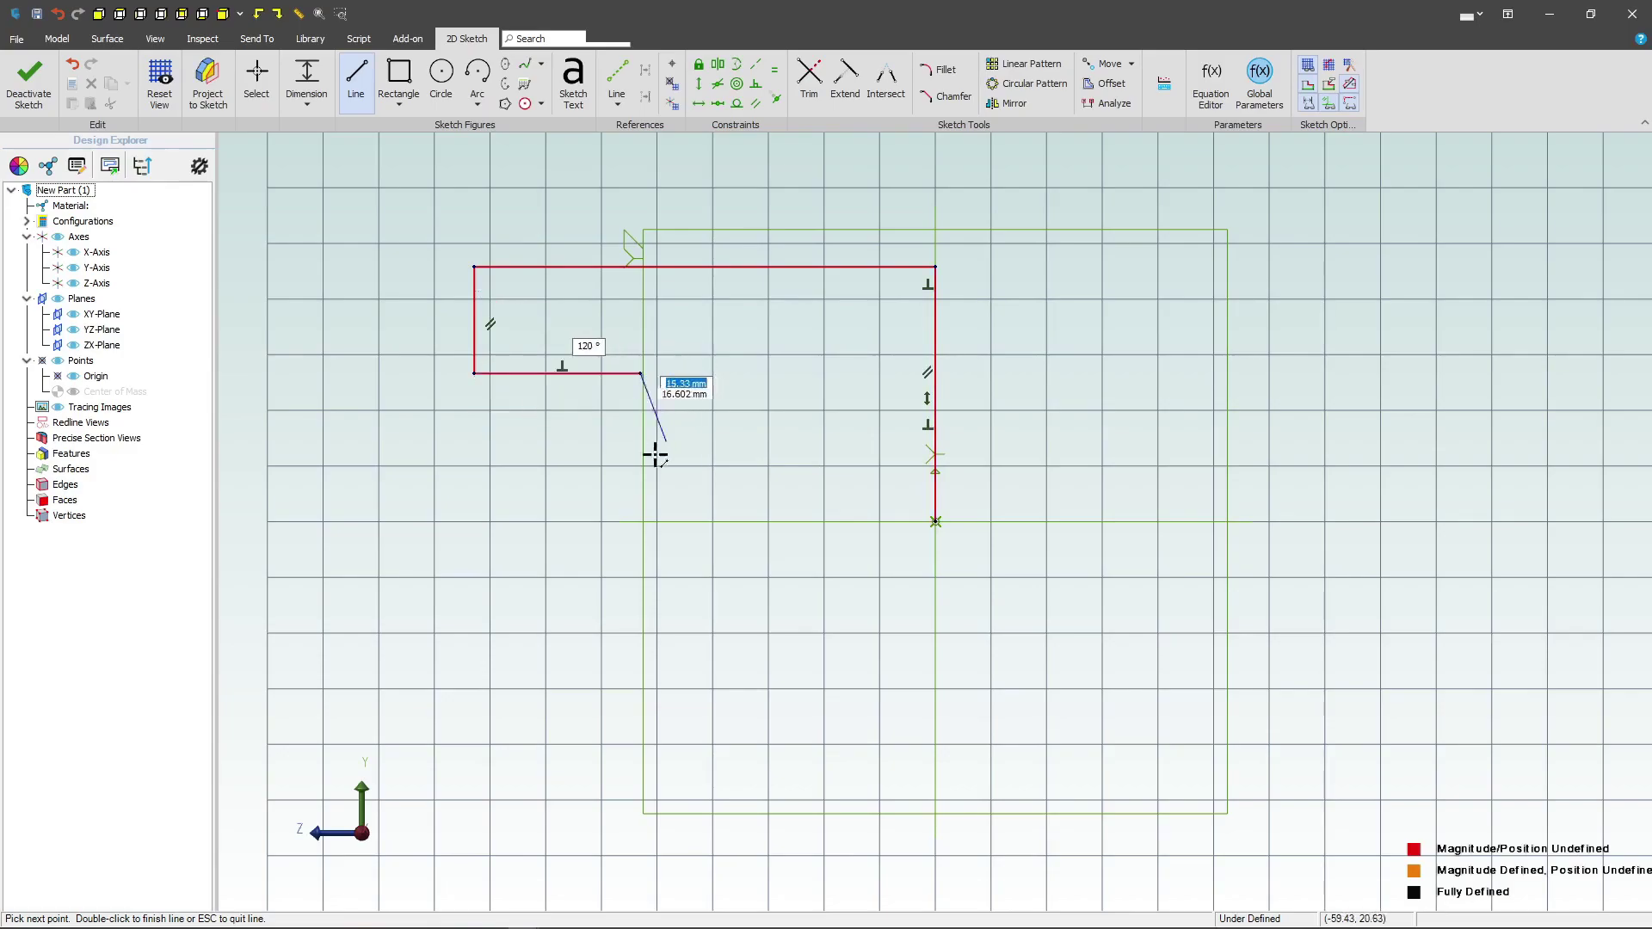
Draw the U-shaped notch and the remaining edges, closing the outline at the origin.
left_click(640, 531)
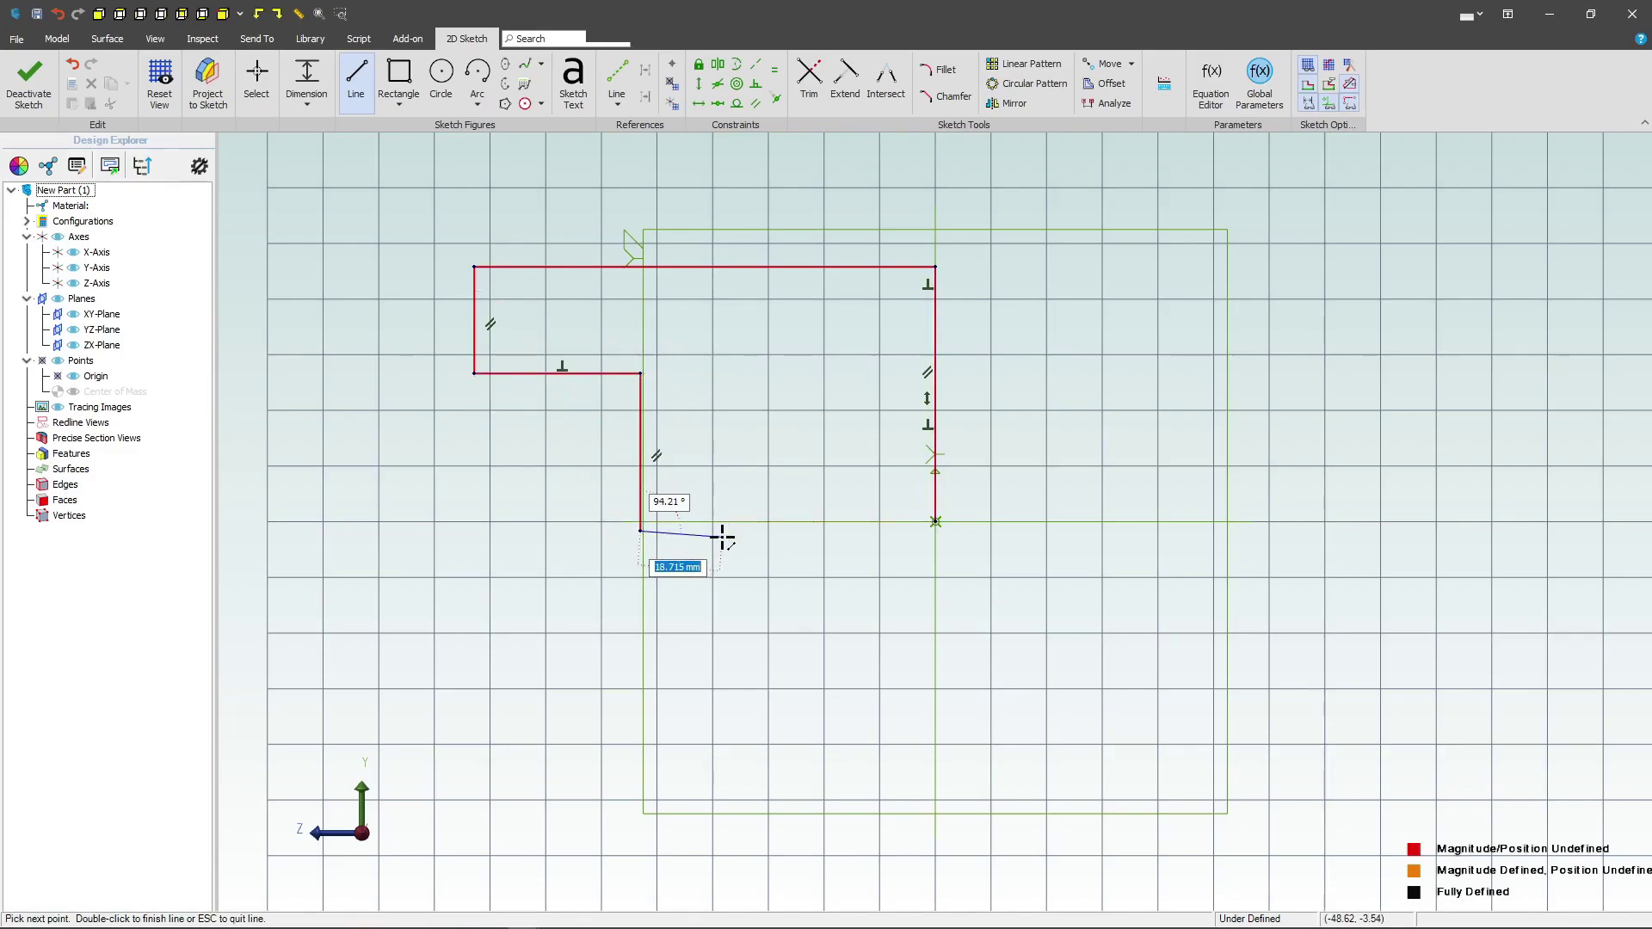
left_click(722, 531)
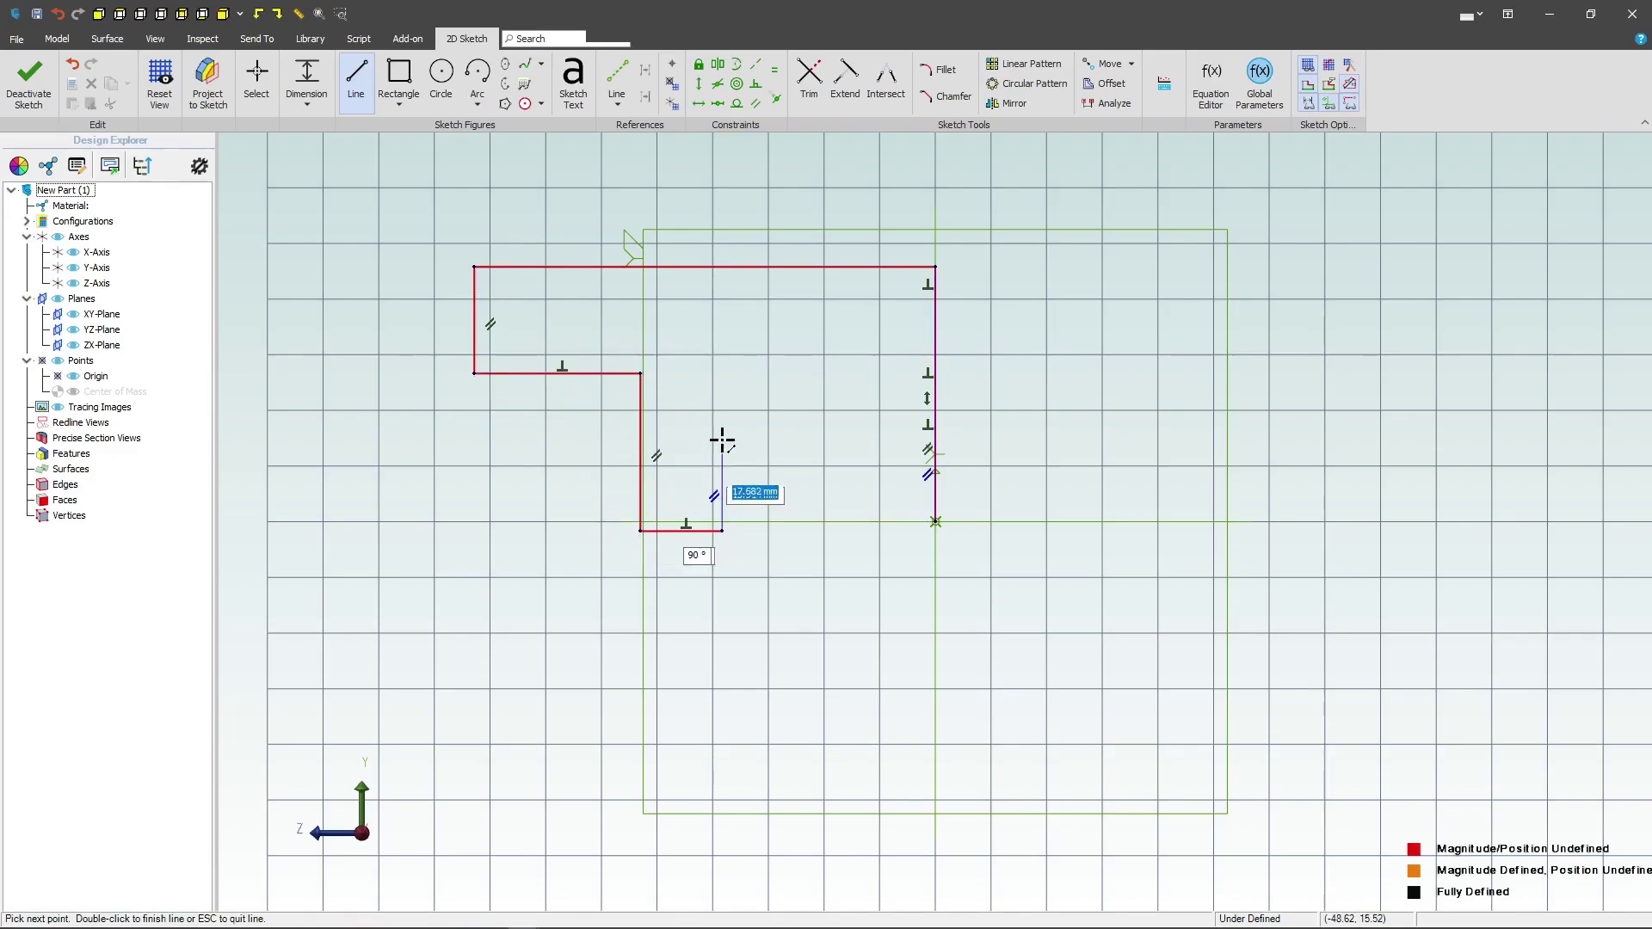
left_click(722, 373)
left_click(823, 372)
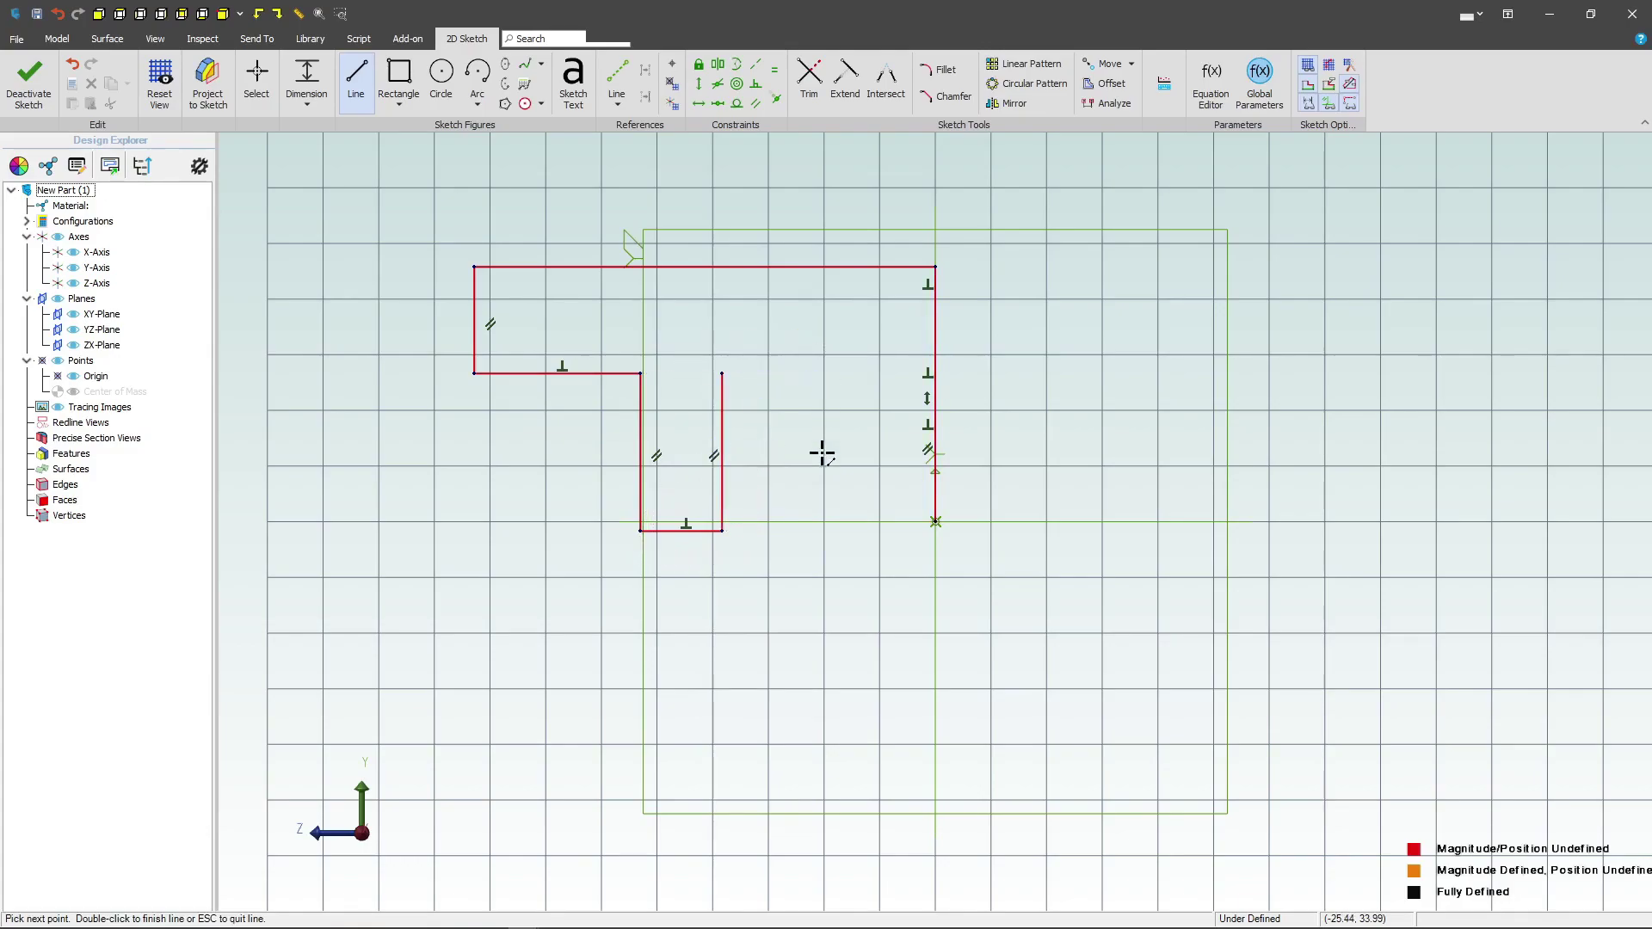
left_click(823, 522)
left_click(935, 521)
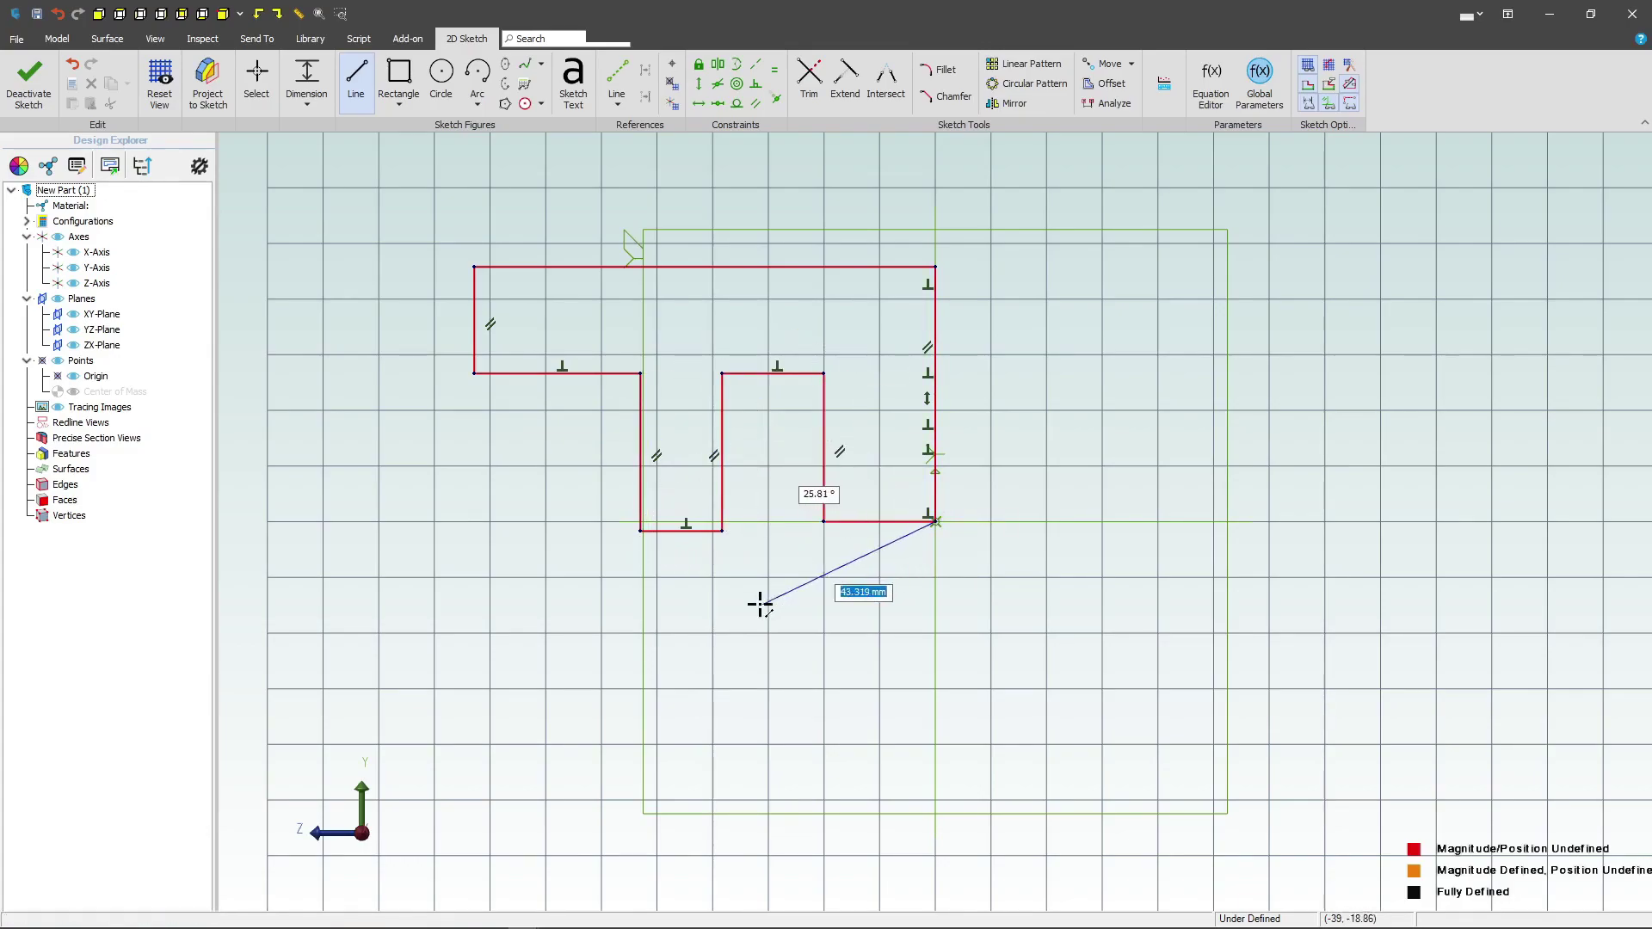
key("Escape")
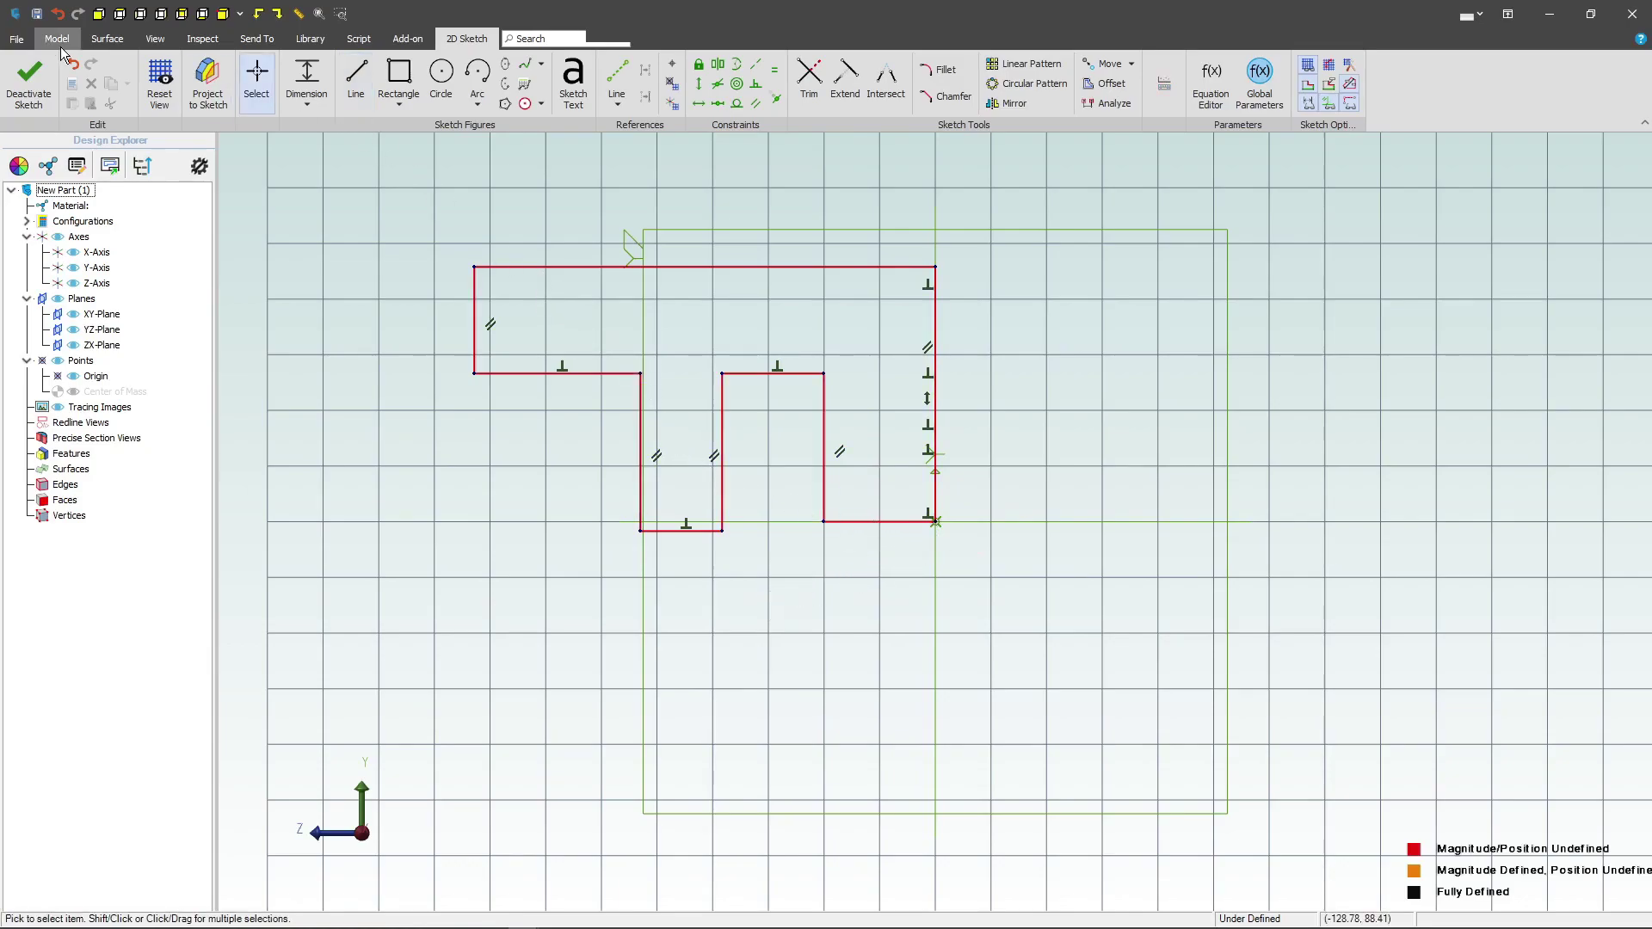
Dimension the top edge at 75, then correct it to 72.
left_click(256, 81)
left_click(684, 268)
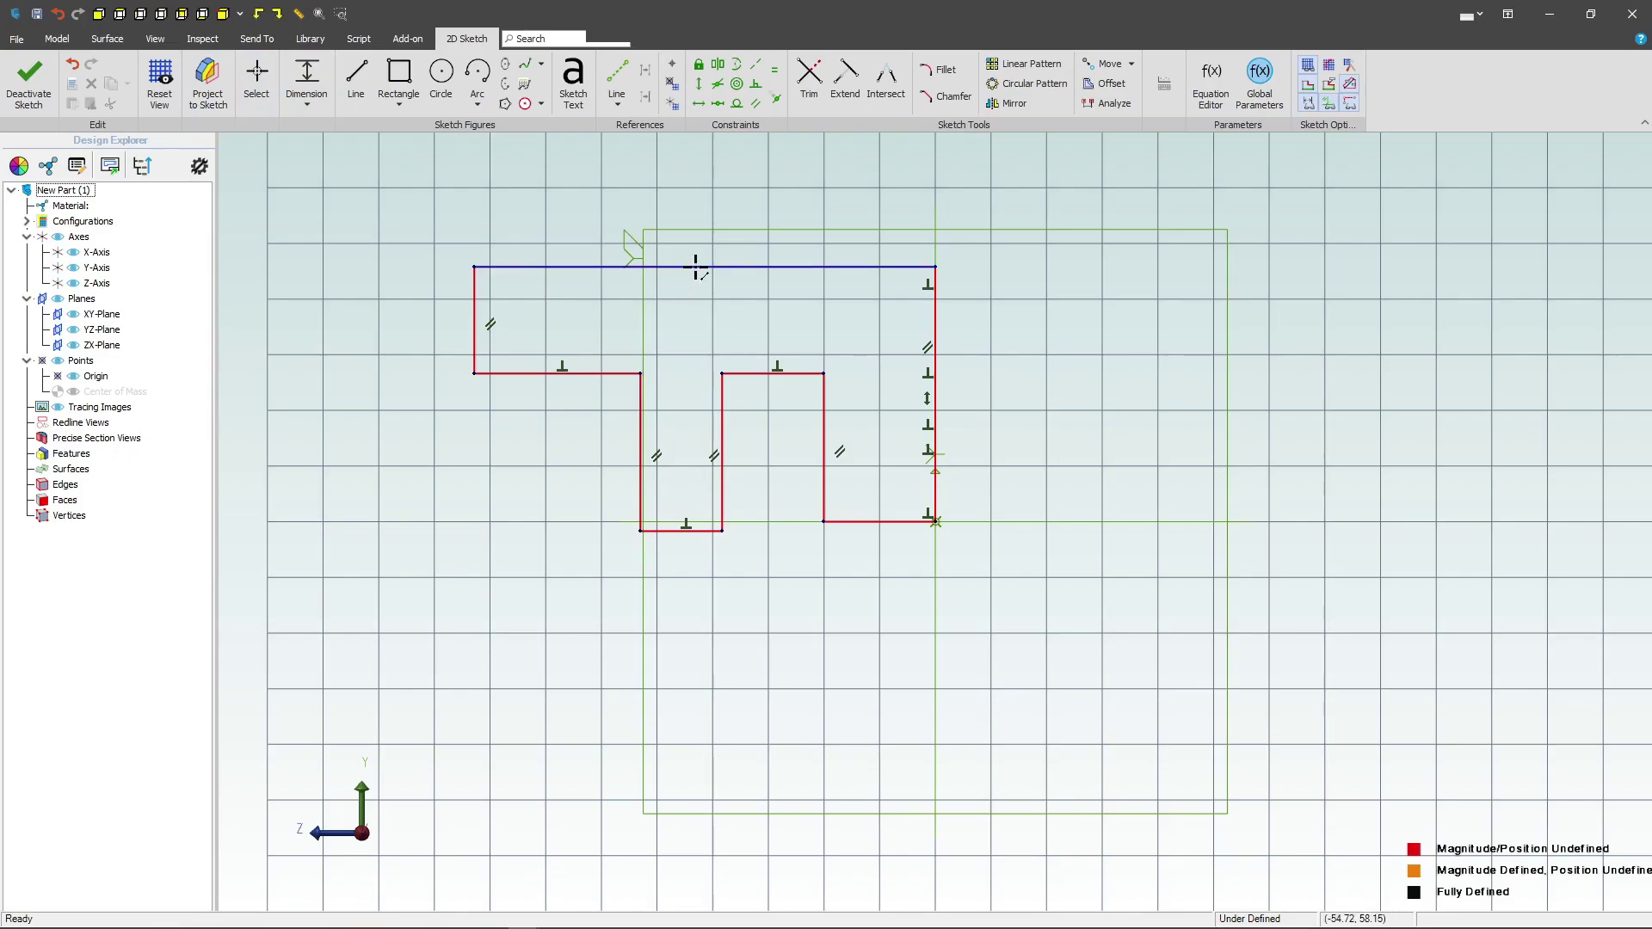
left_click(694, 245)
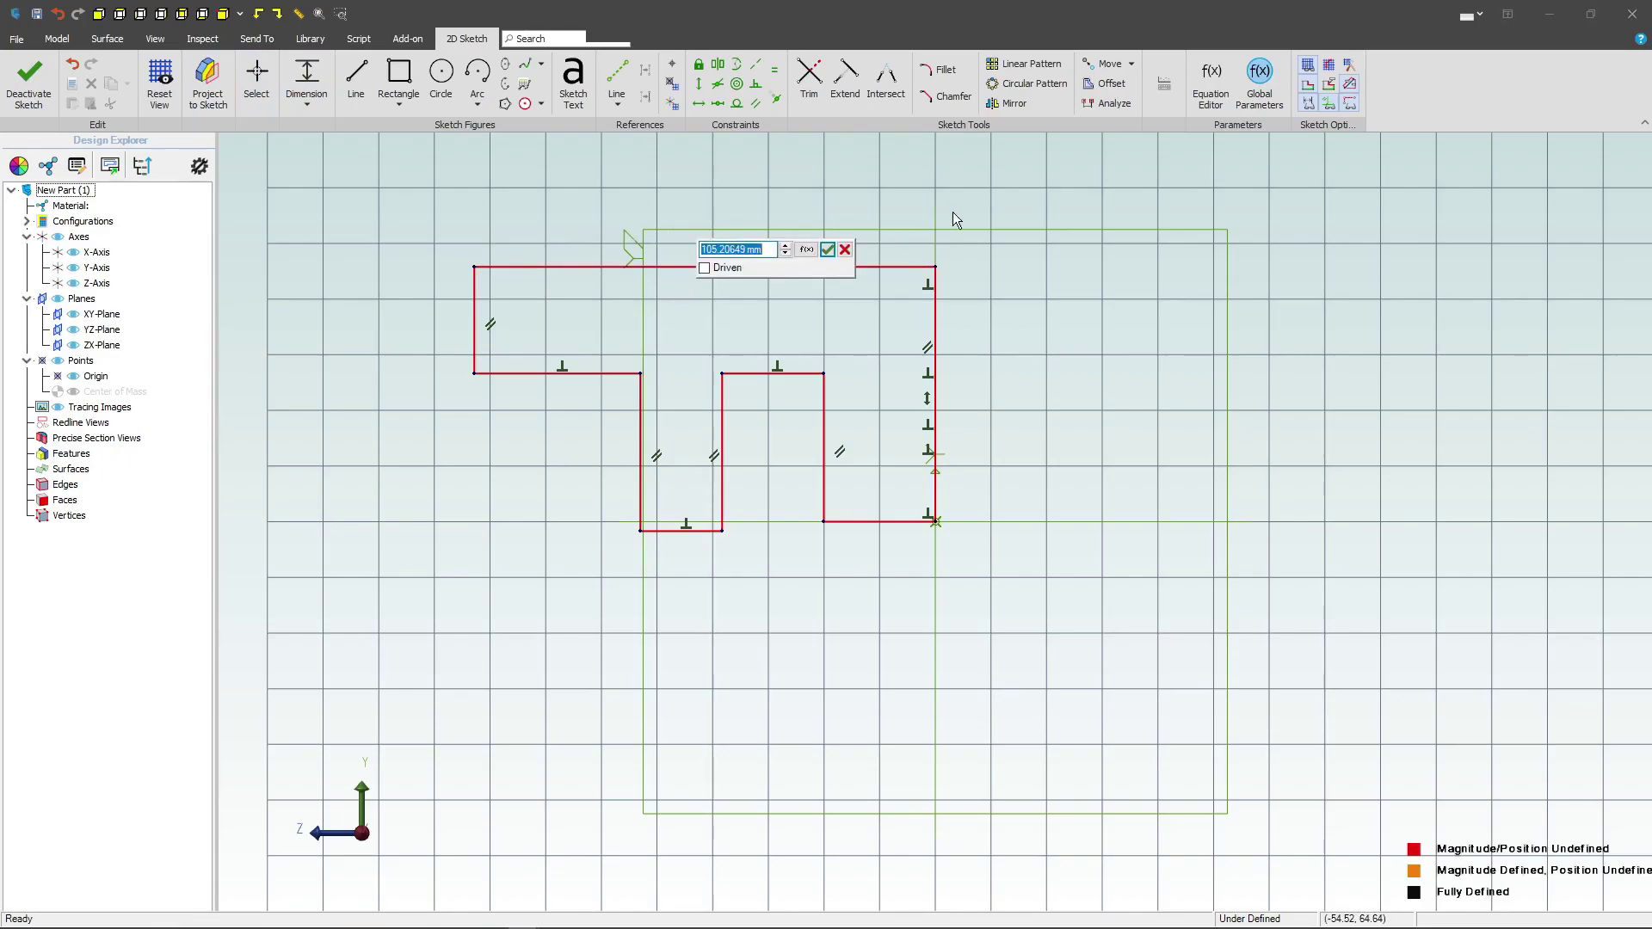
type("75")
key("Return")
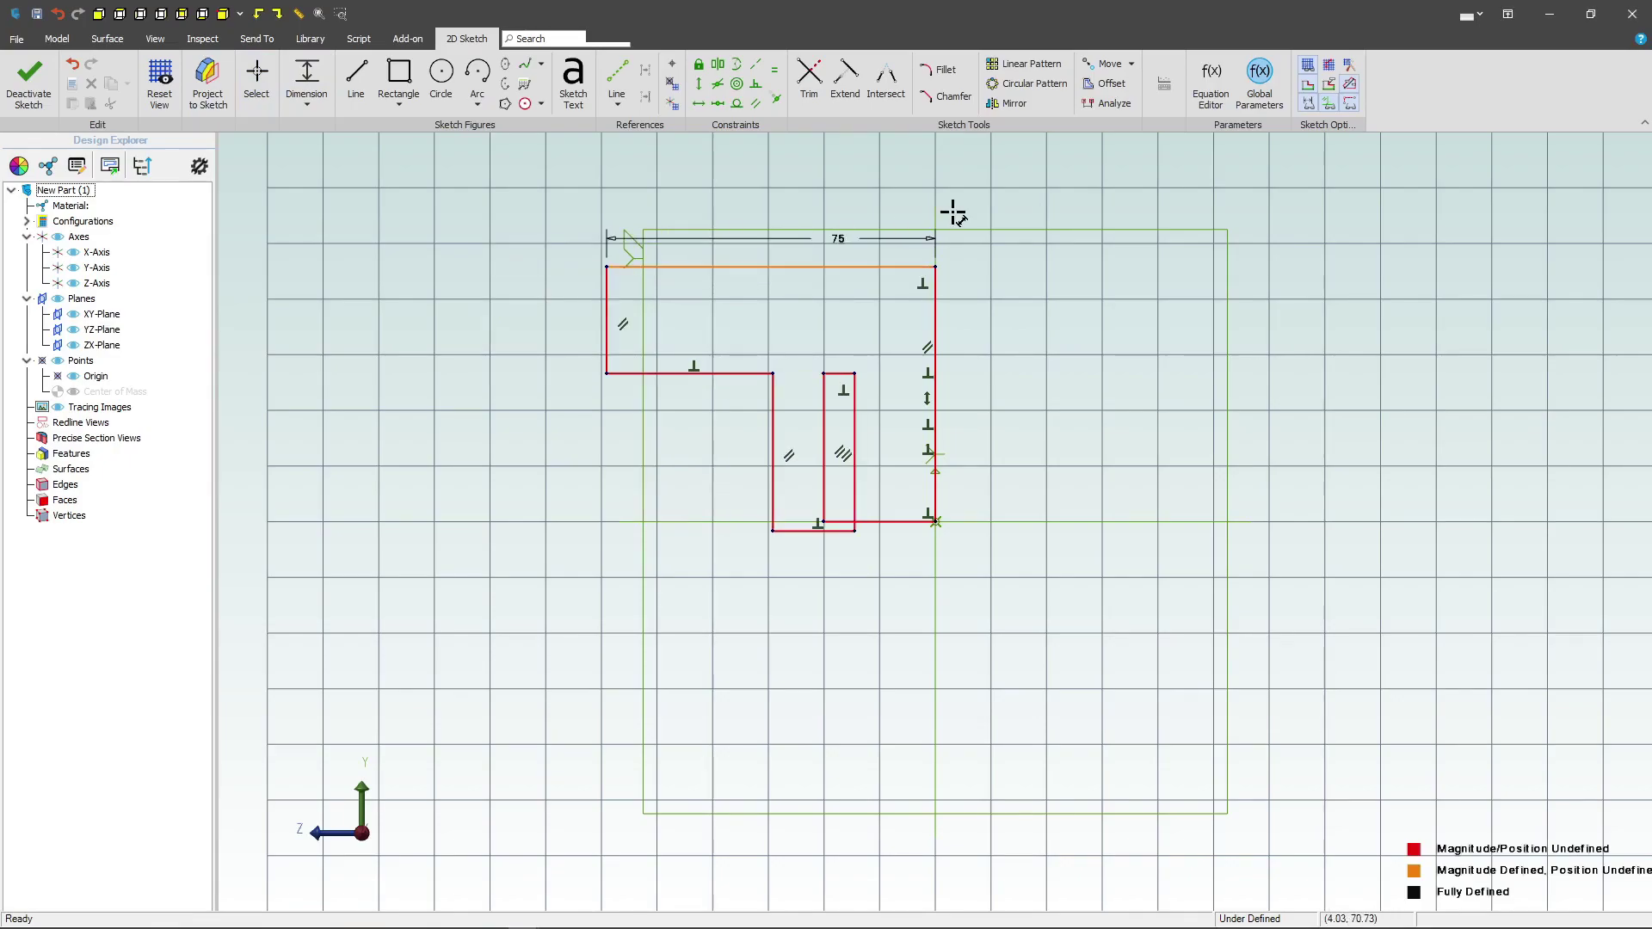
double_click(840, 239)
type("72")
key("Return")
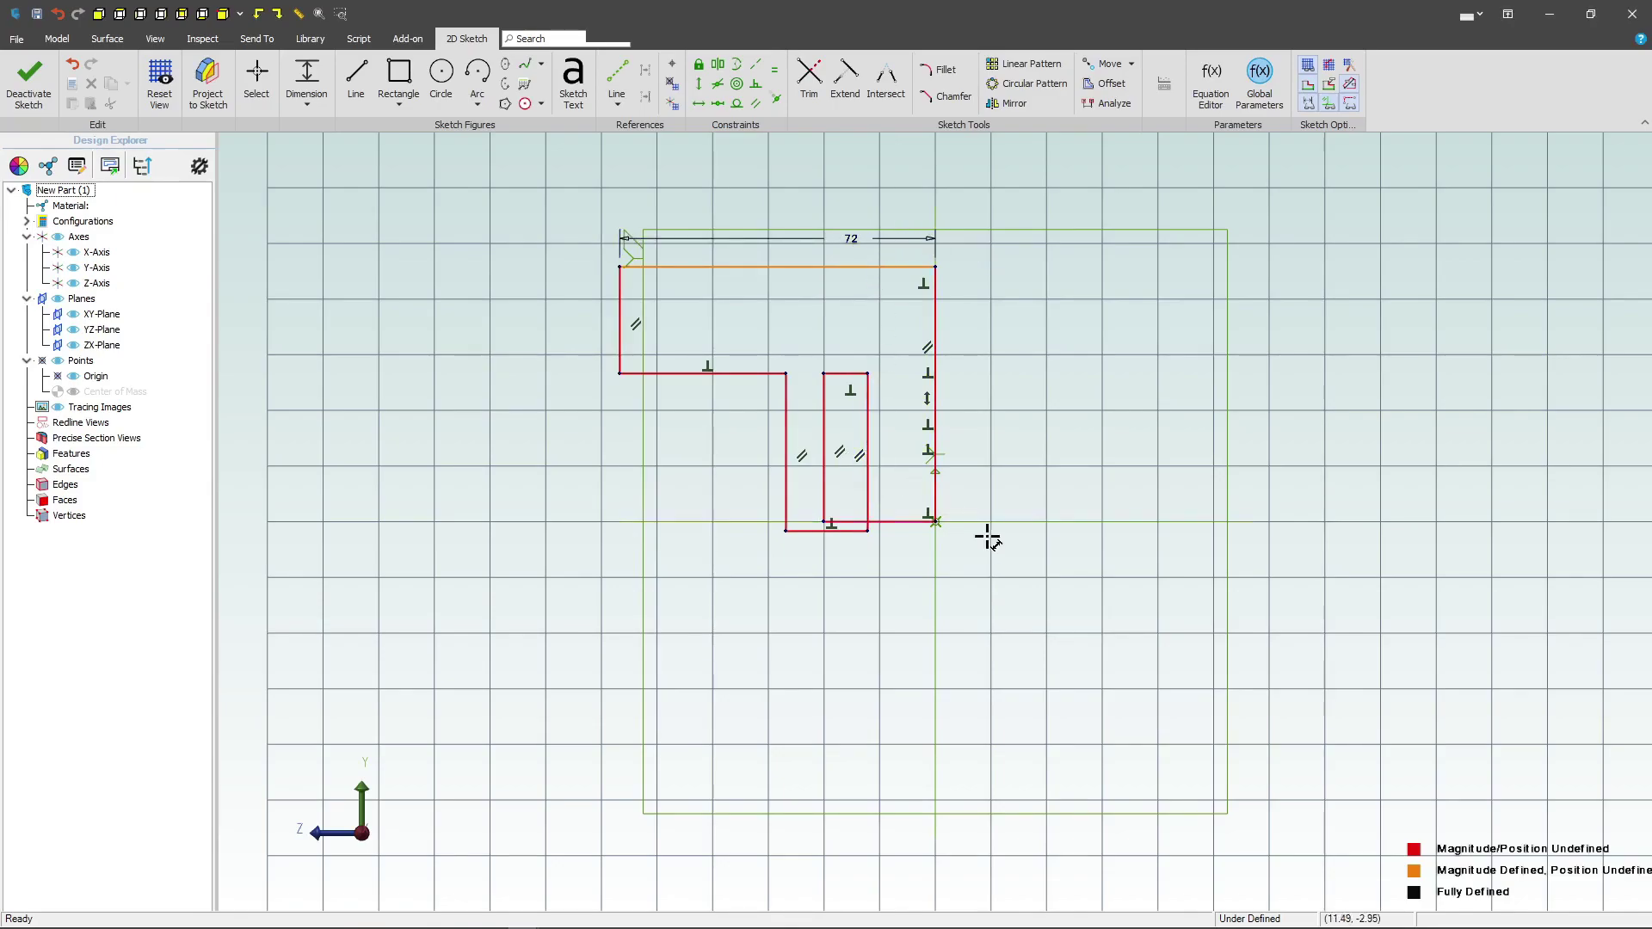
Dimension the notch line 12 from the origin axis.
left_click(948, 524)
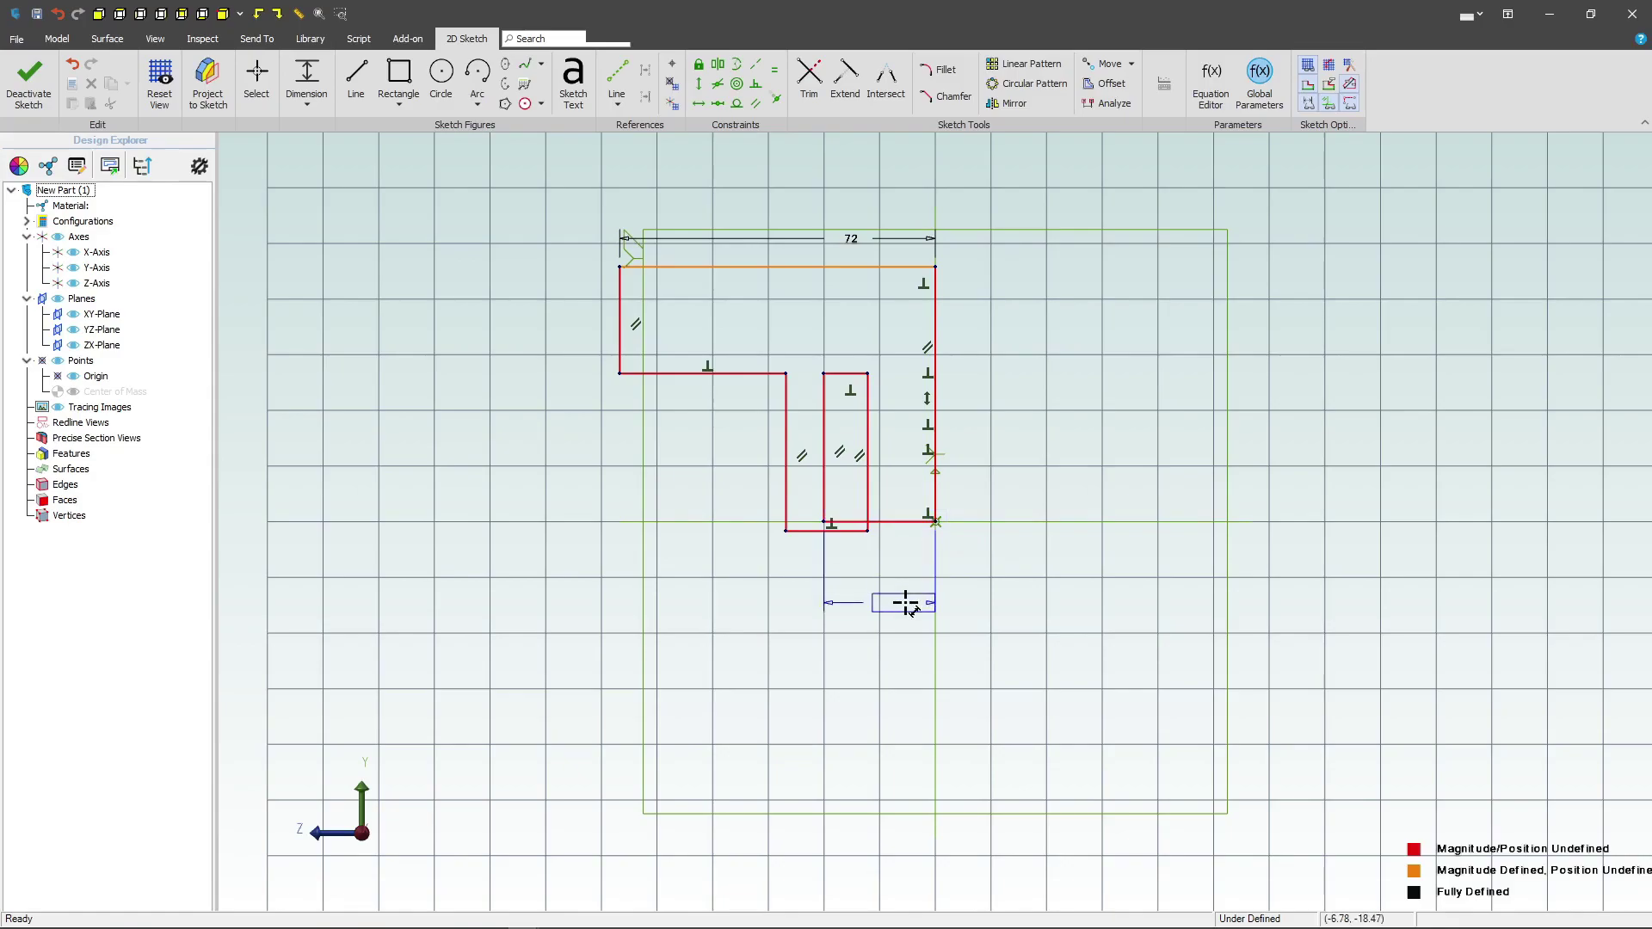
left_click(885, 585)
type("12")
key("Return")
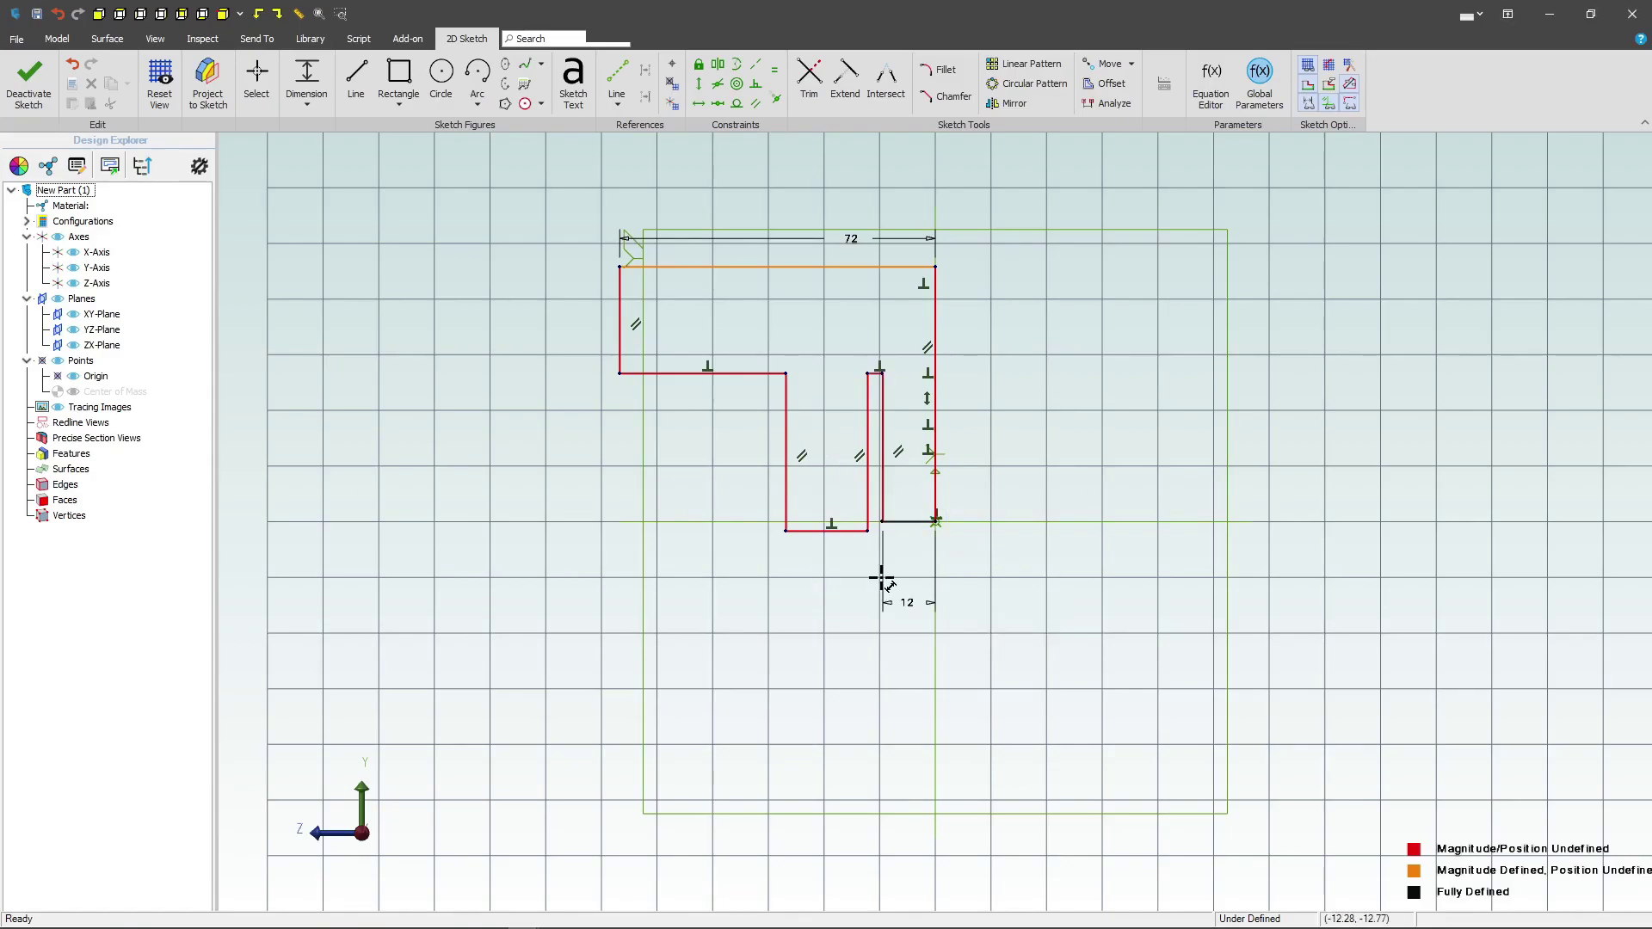
Make the two short bottom lines equal and level their endpoints horizontally.
left_click(775, 70)
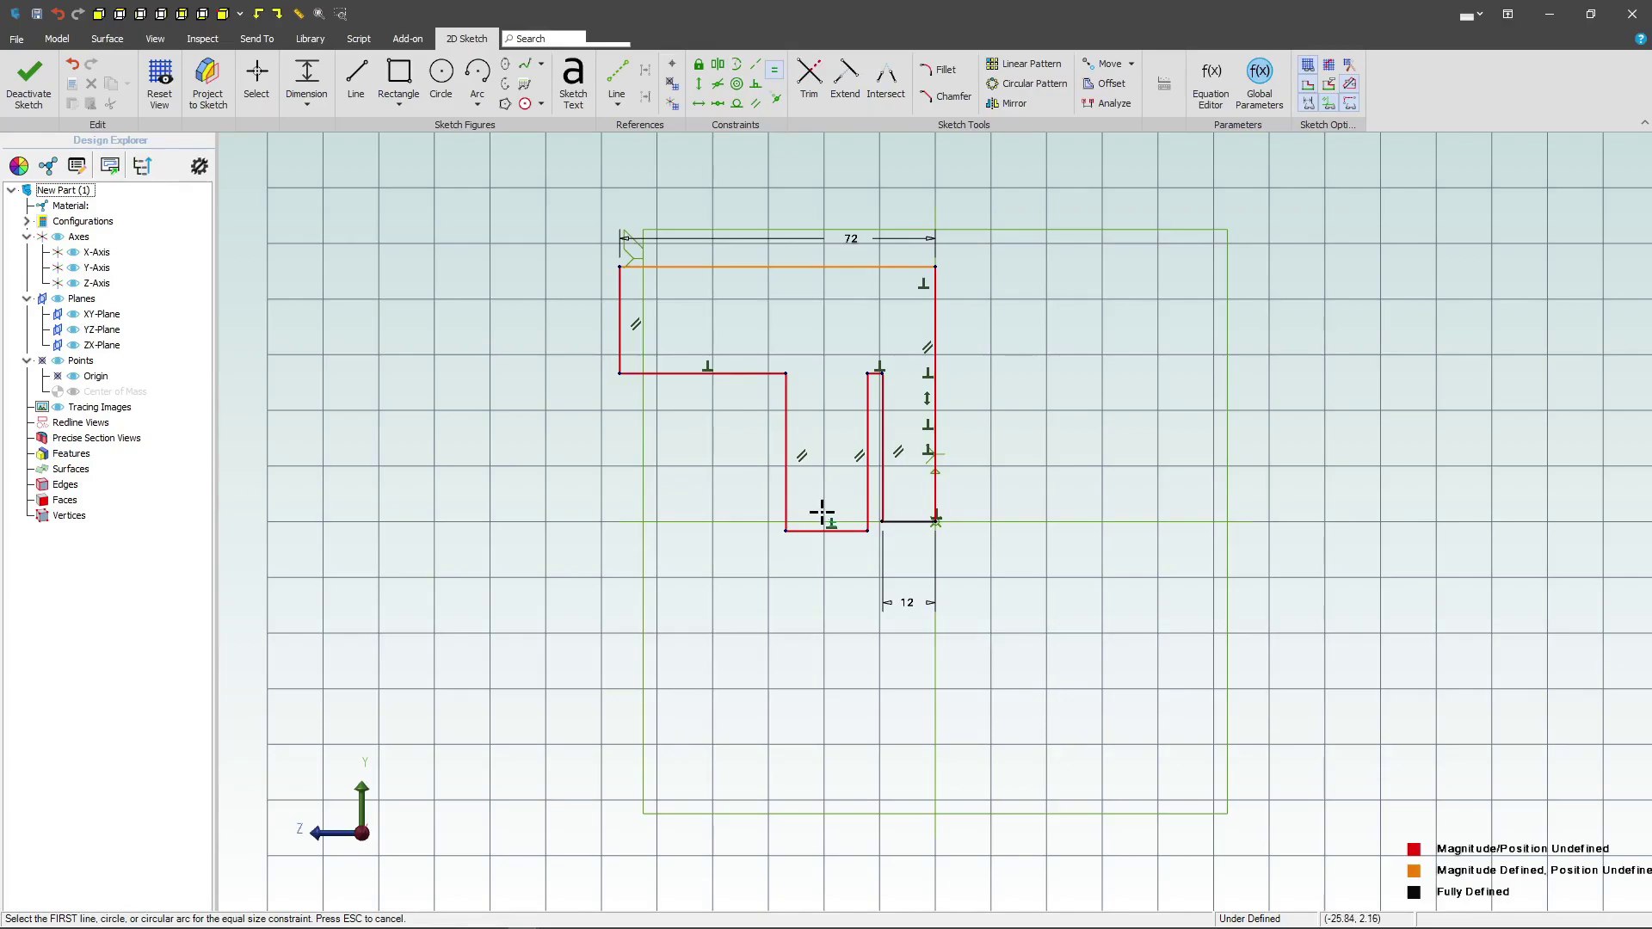
left_click(907, 523)
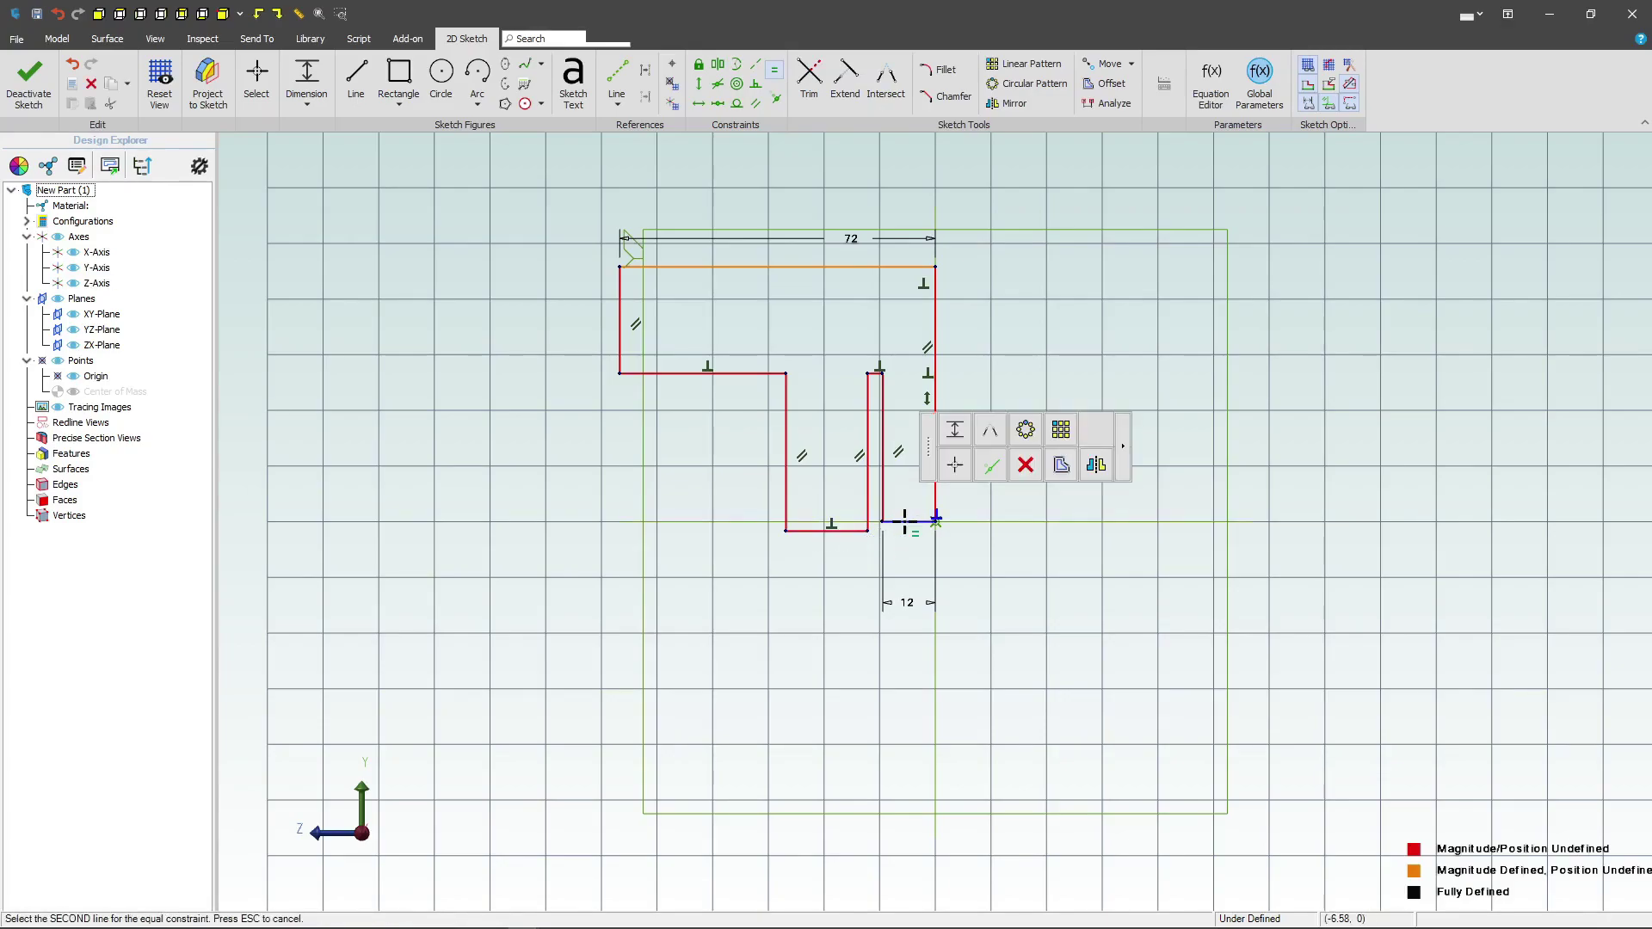
left_click(852, 532)
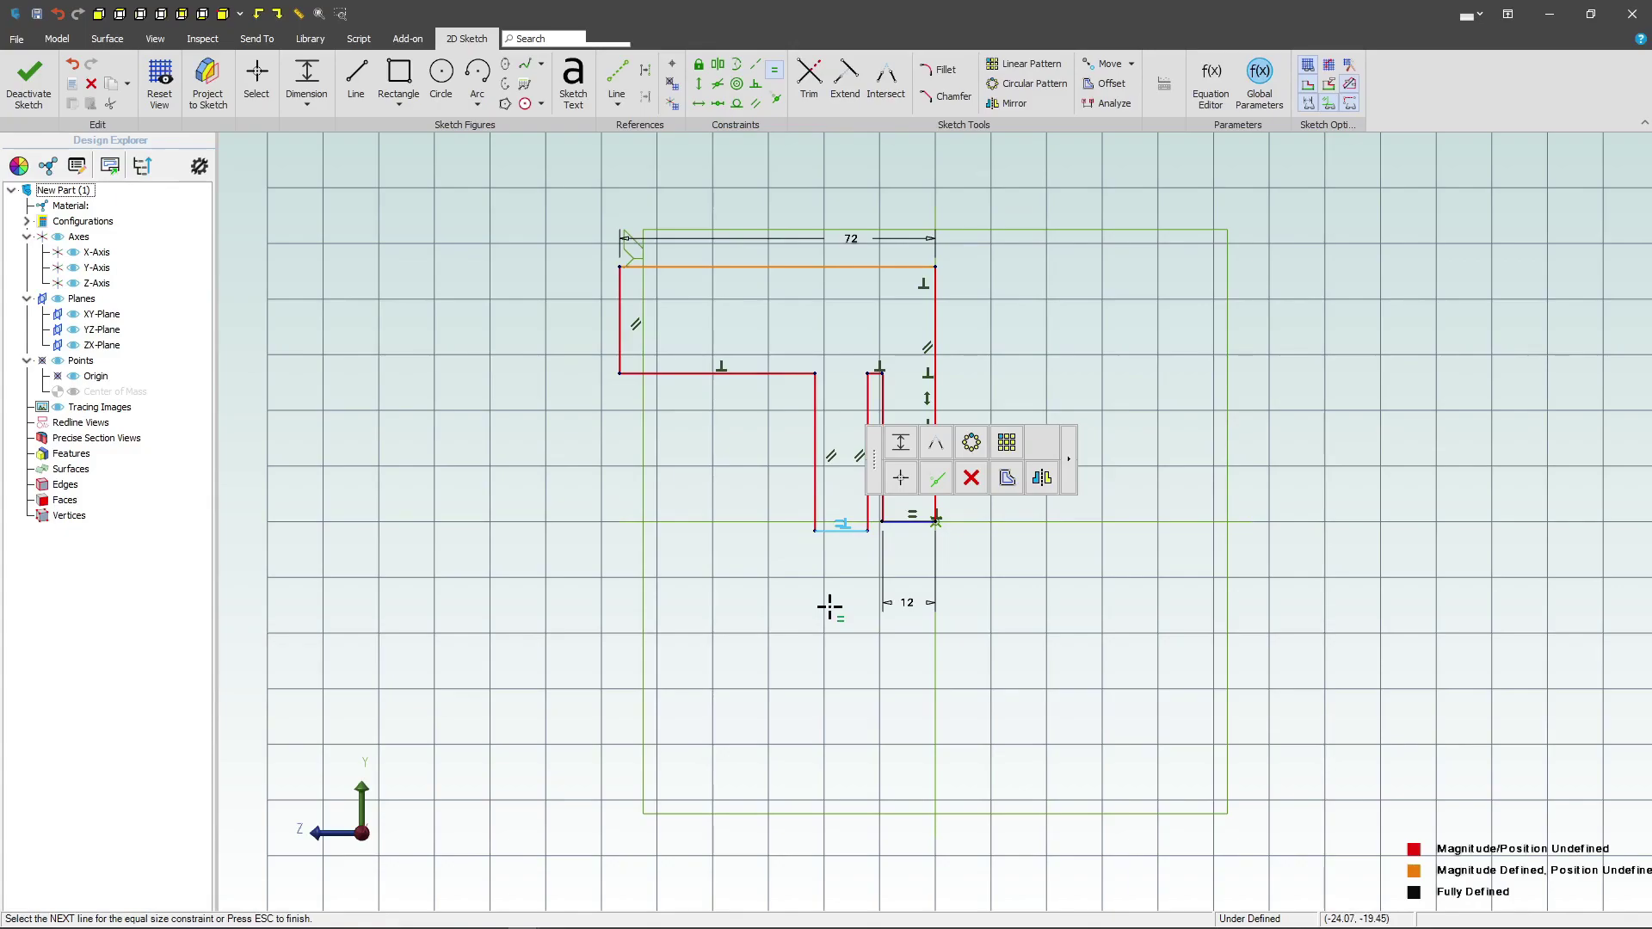
key("Escape")
left_click(699, 103)
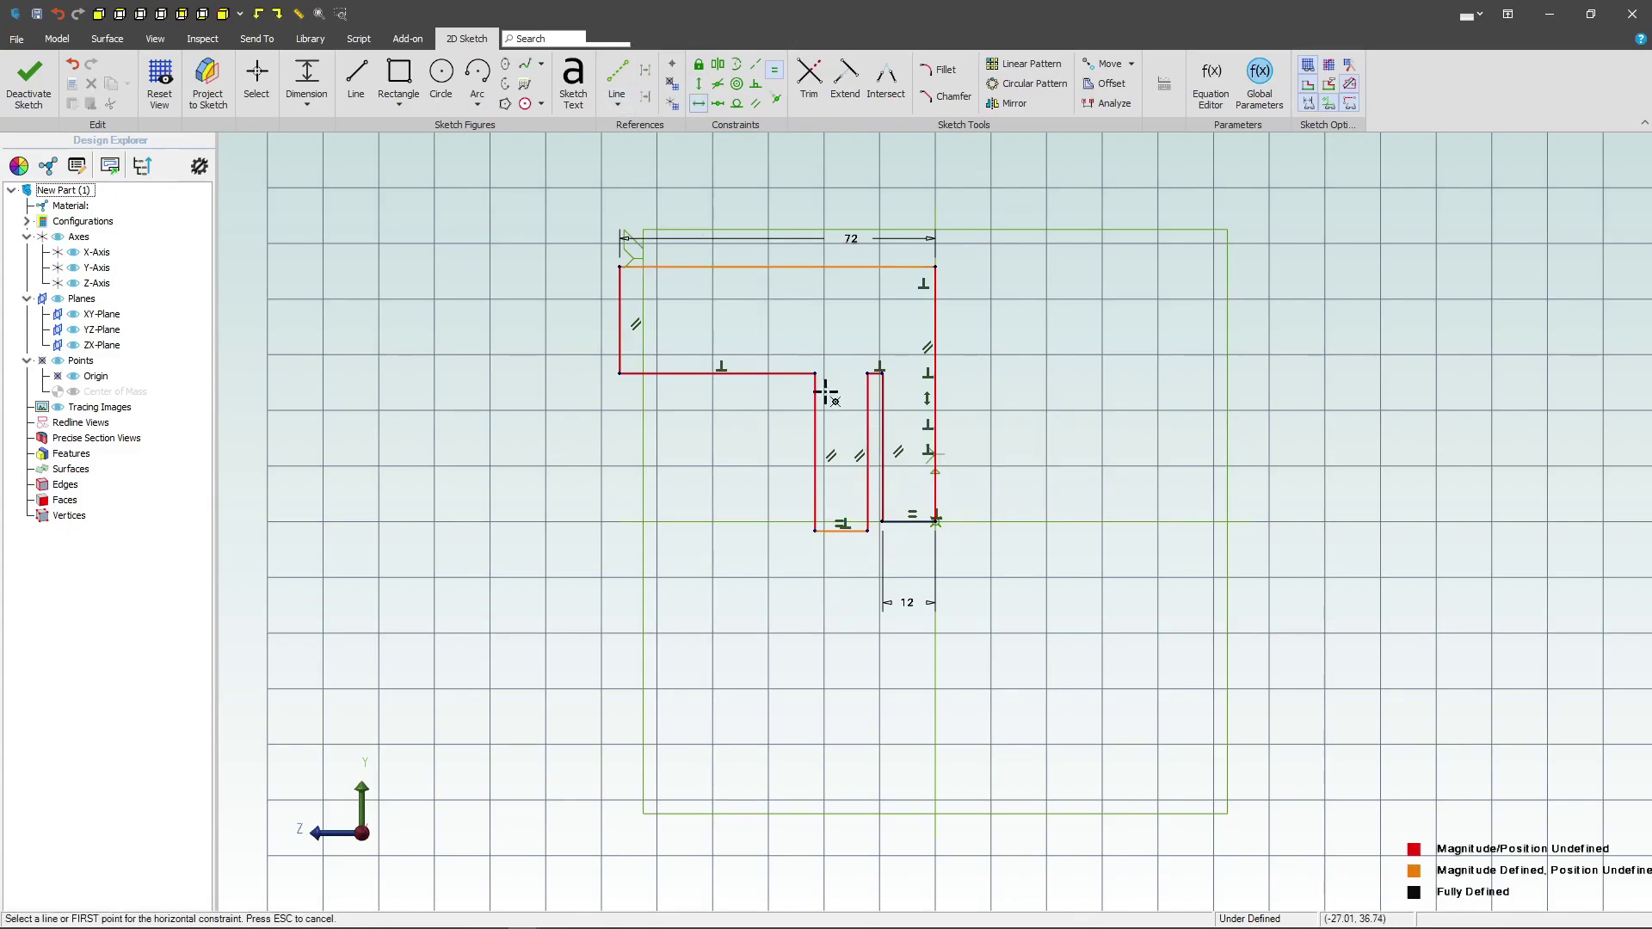
left_click(866, 532)
left_click(883, 520)
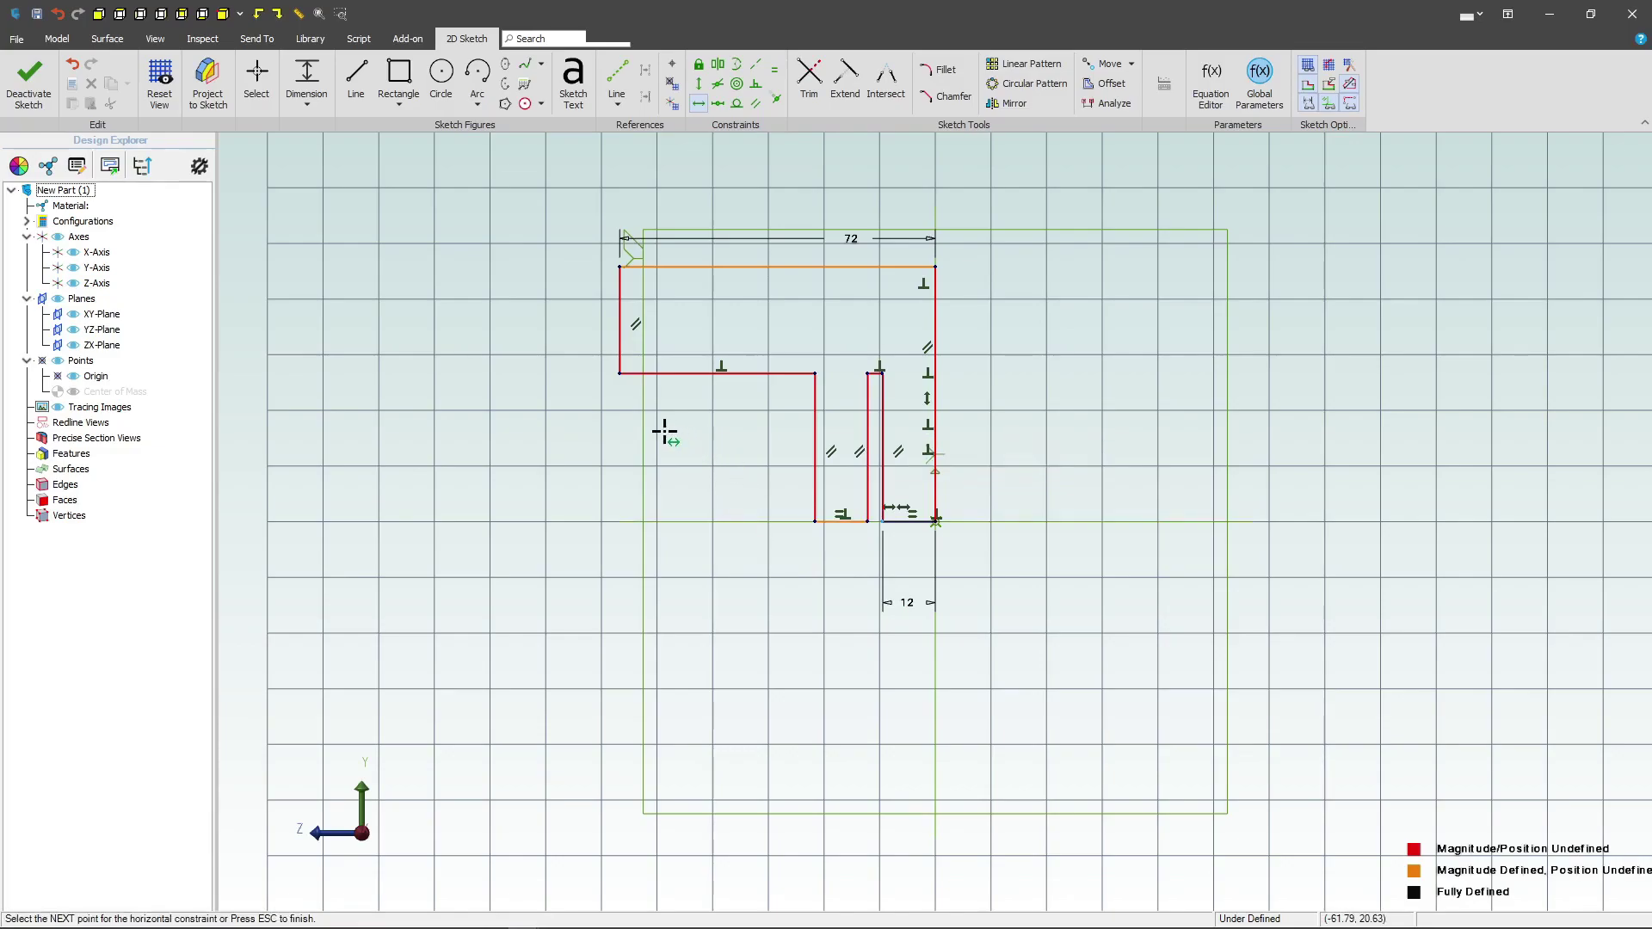
key("Escape")
Raise the step corner and make the notch's two walls equal length.
mouse_move(620, 374)
left_mouse_down()
mouse_move(621, 401)
mouse_move(622, 336)
mouse_move(620, 406)
mouse_move(620, 362)
left_mouse_up()
left_click(774, 69)
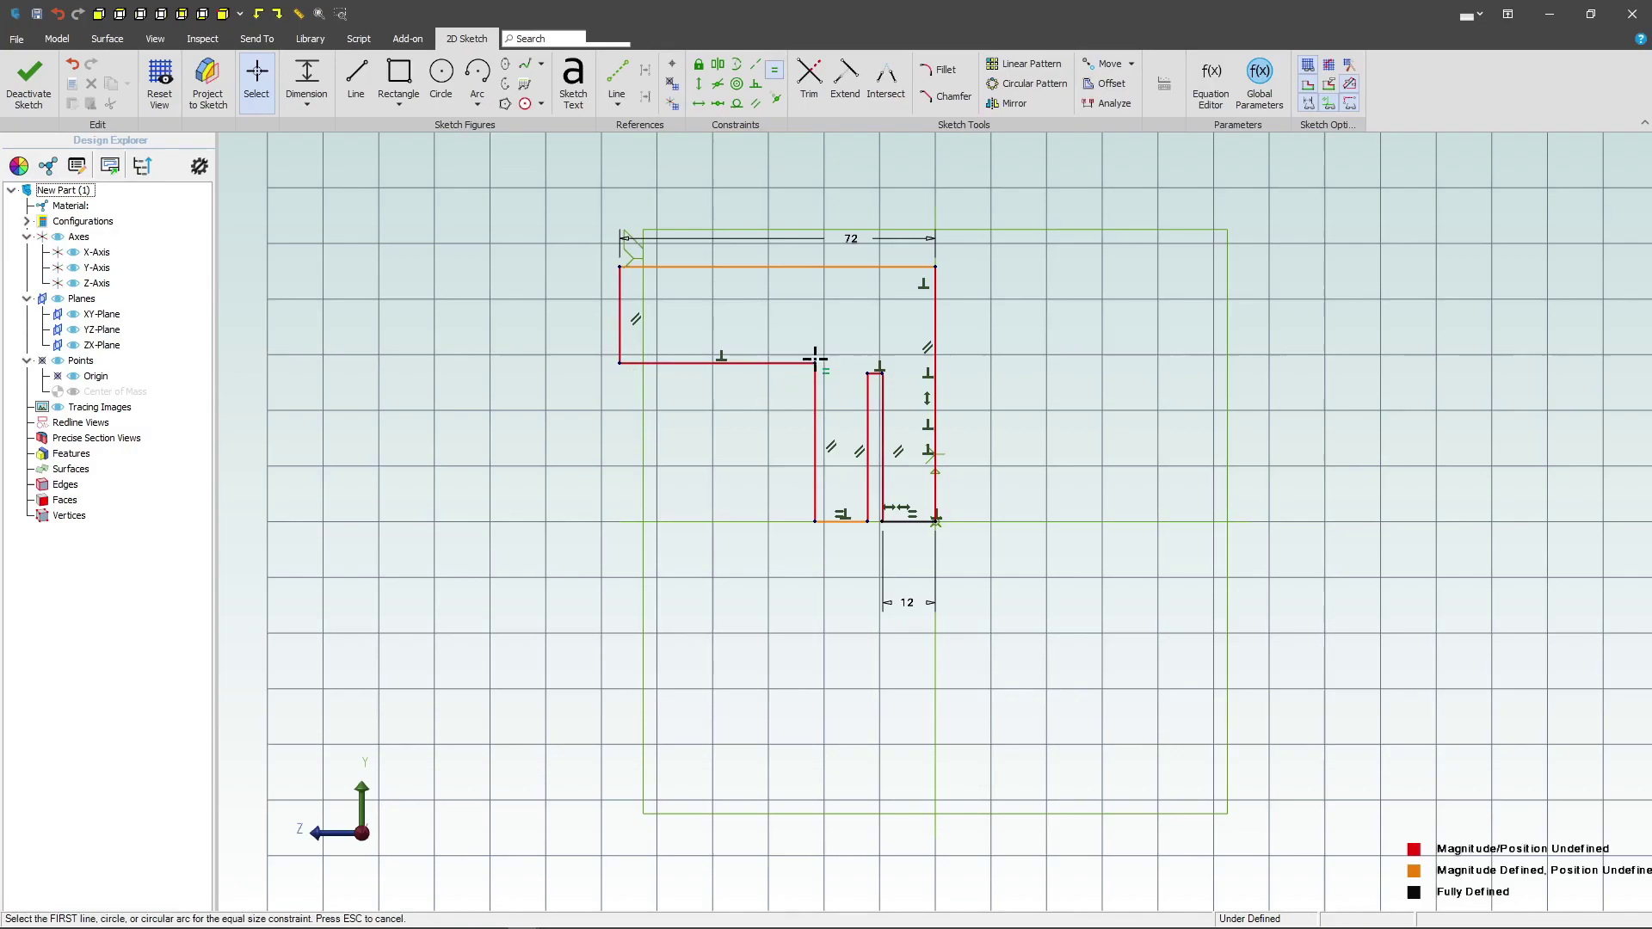
left_click(813, 413)
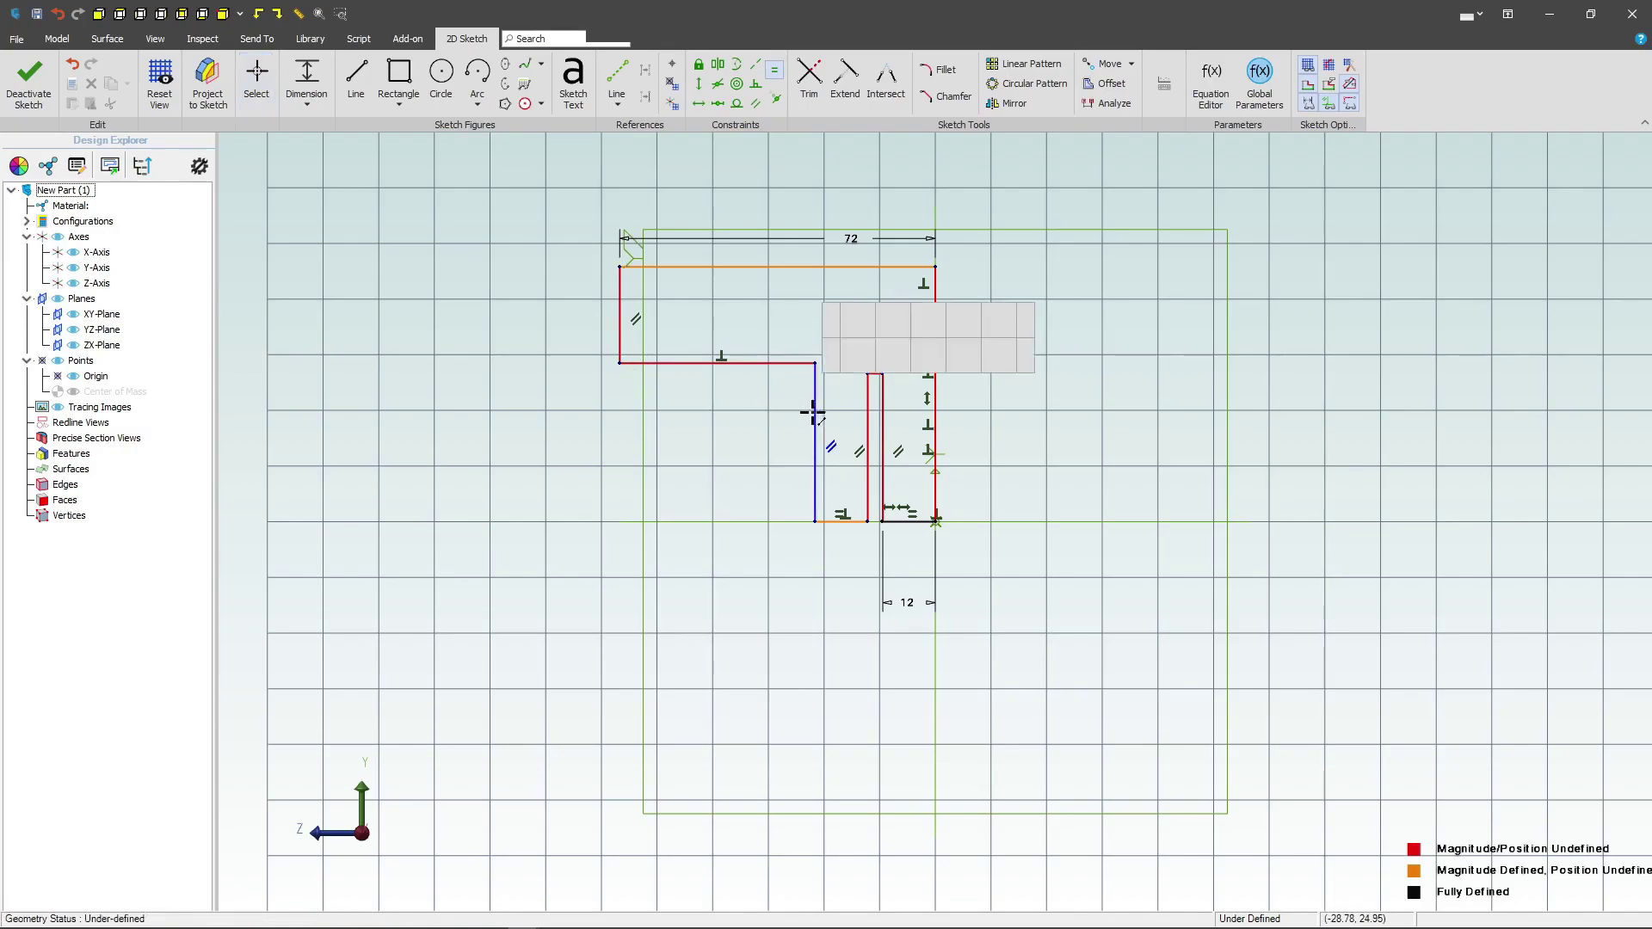
left_click(866, 410)
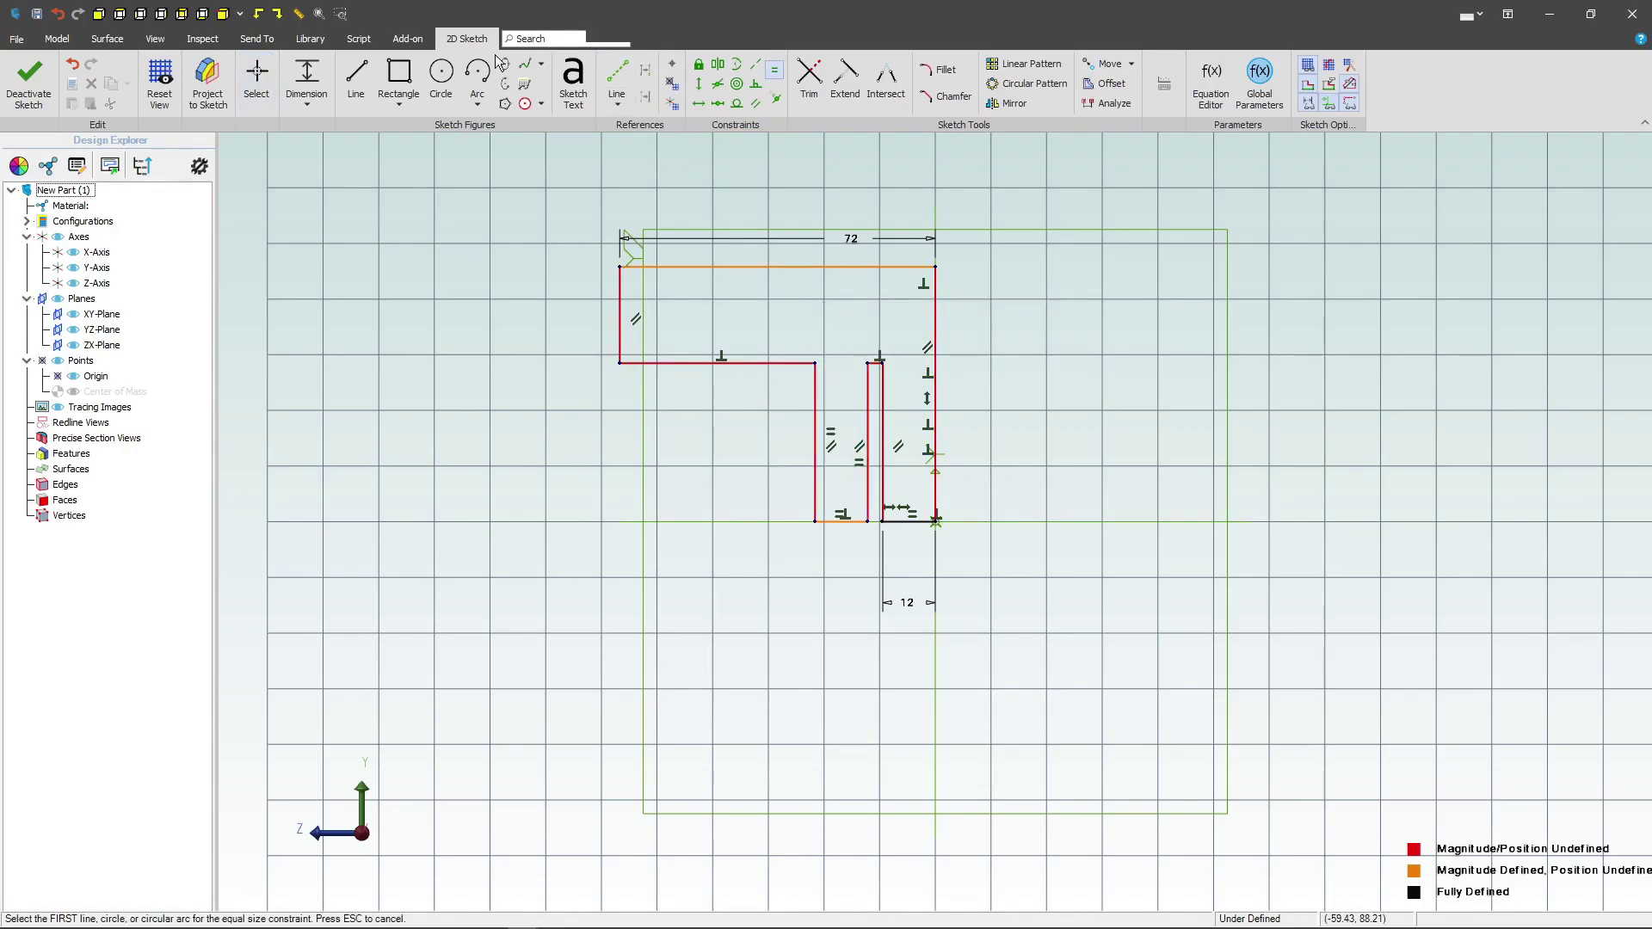
Dimension the profile's right vertical edge to a height of 24.
key("Escape")
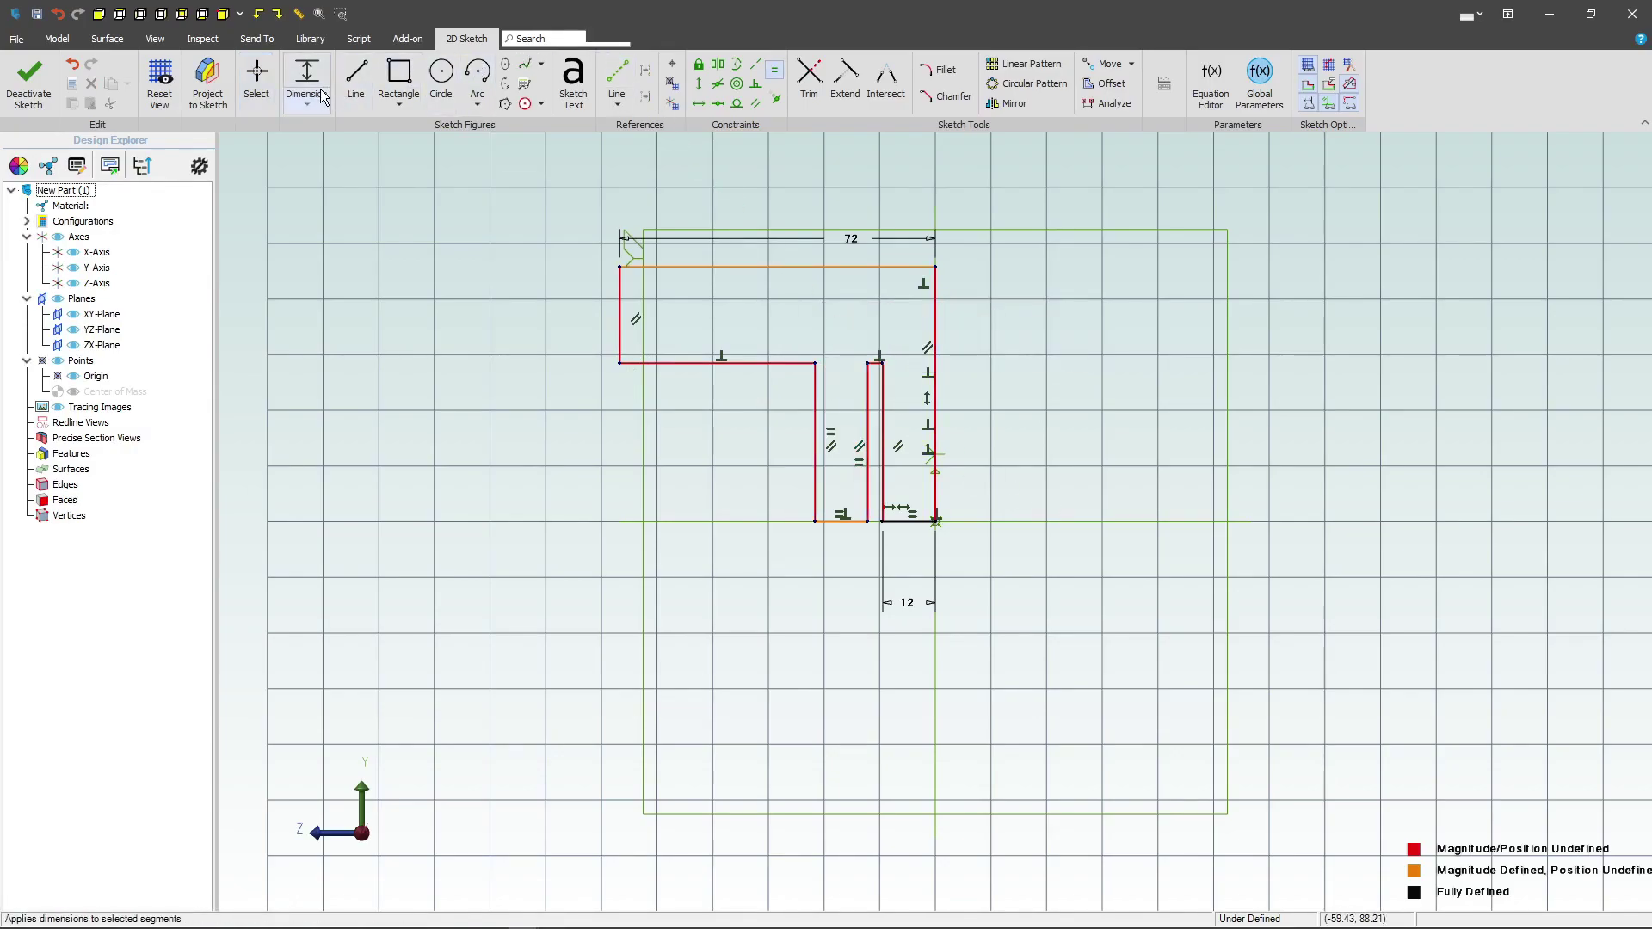
left_click(940, 398)
left_click(1063, 371)
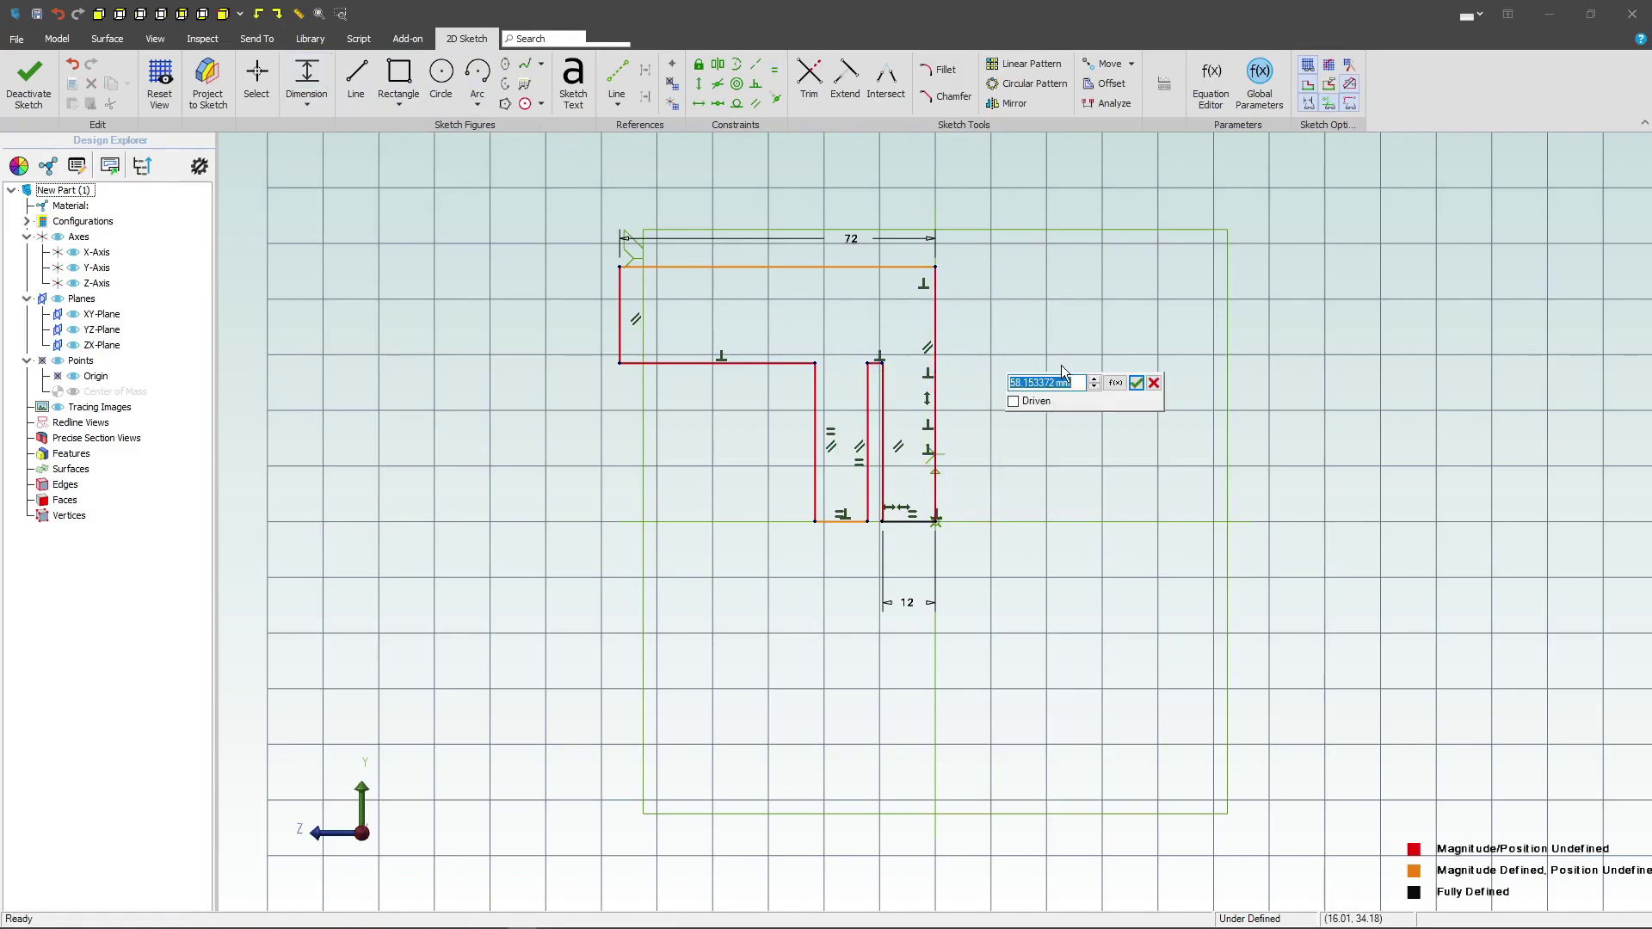
type("24")
key("Return")
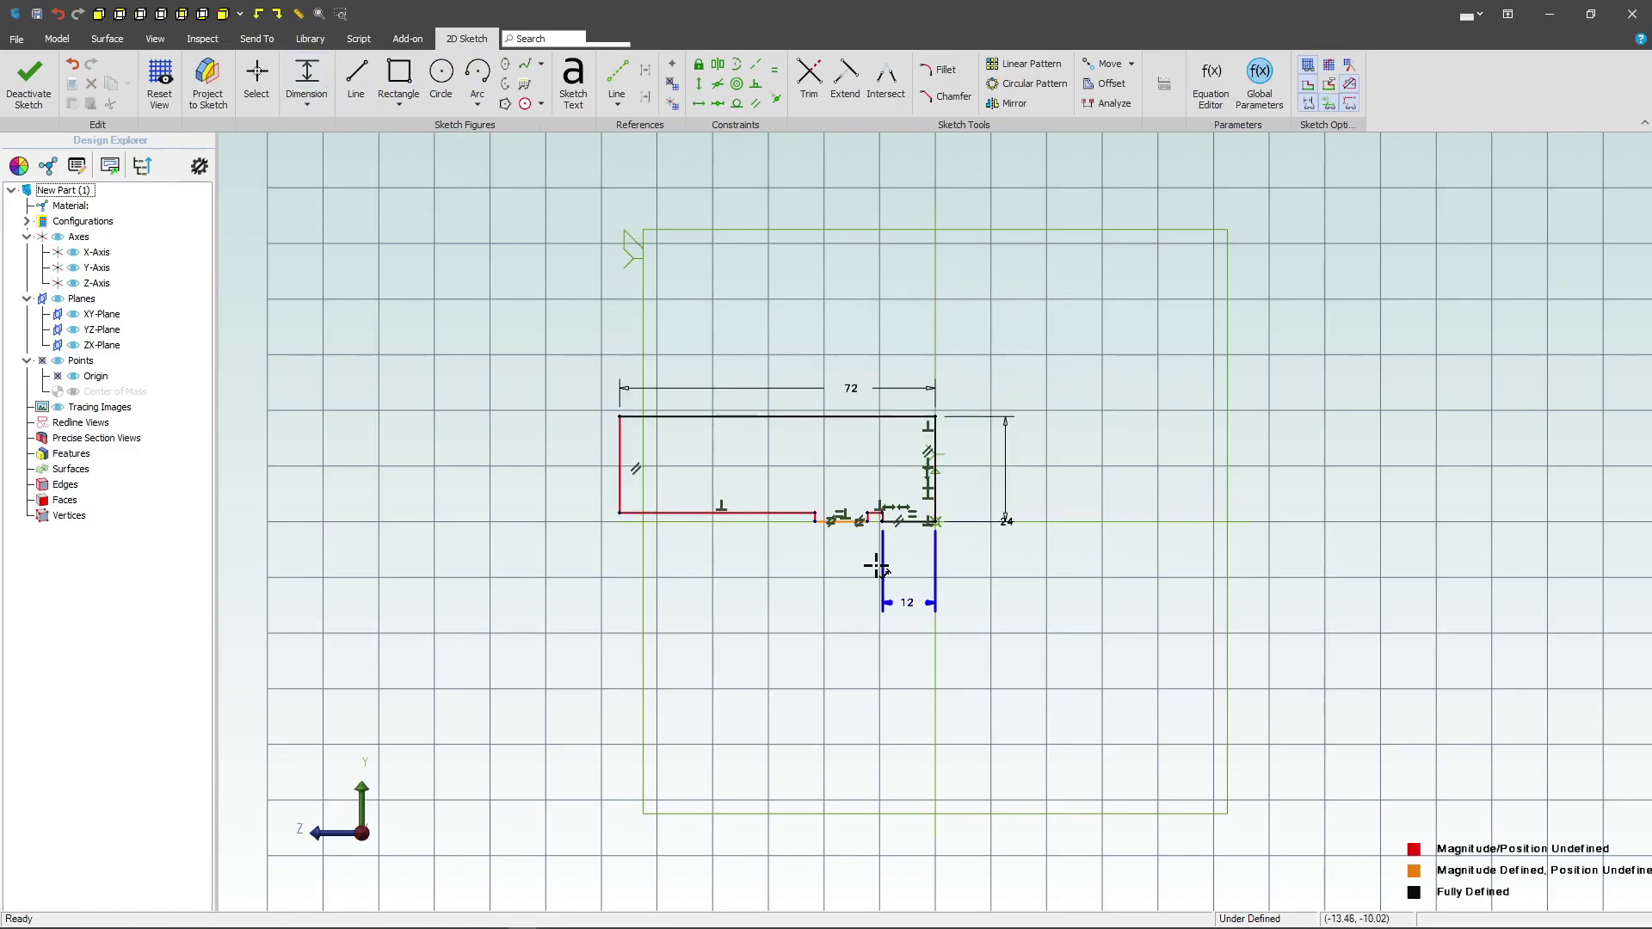
Set the notch height to 13 mm.
scroll(876, 555, "up", 5)
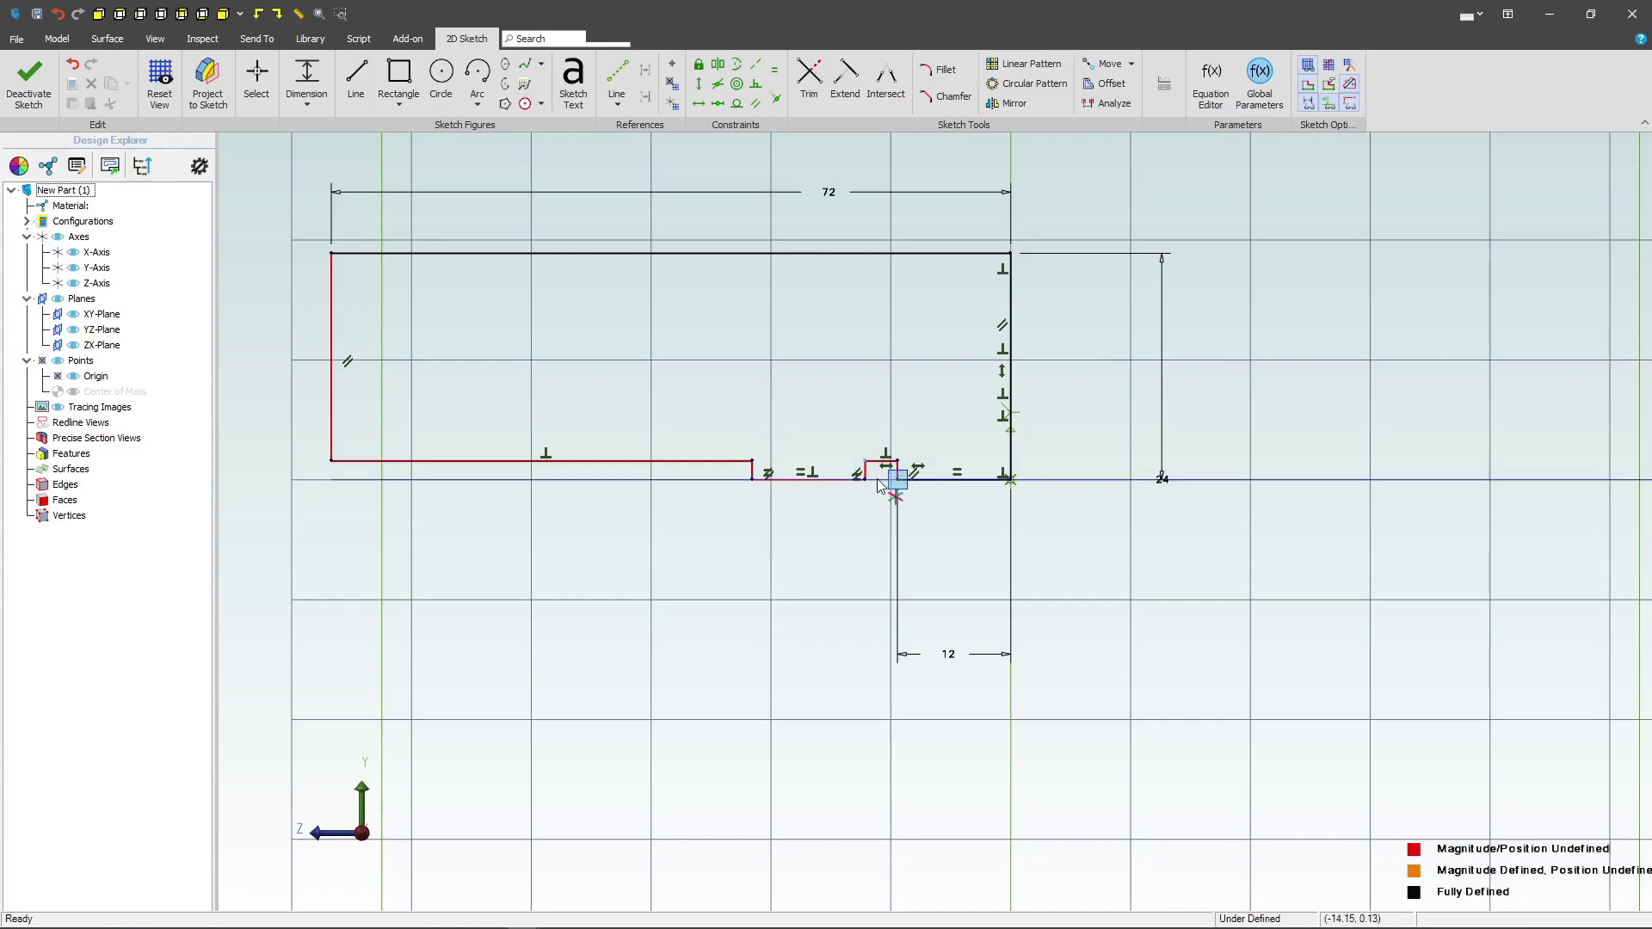
left_click_drag(869, 472, 957, 471)
left_click(950, 400)
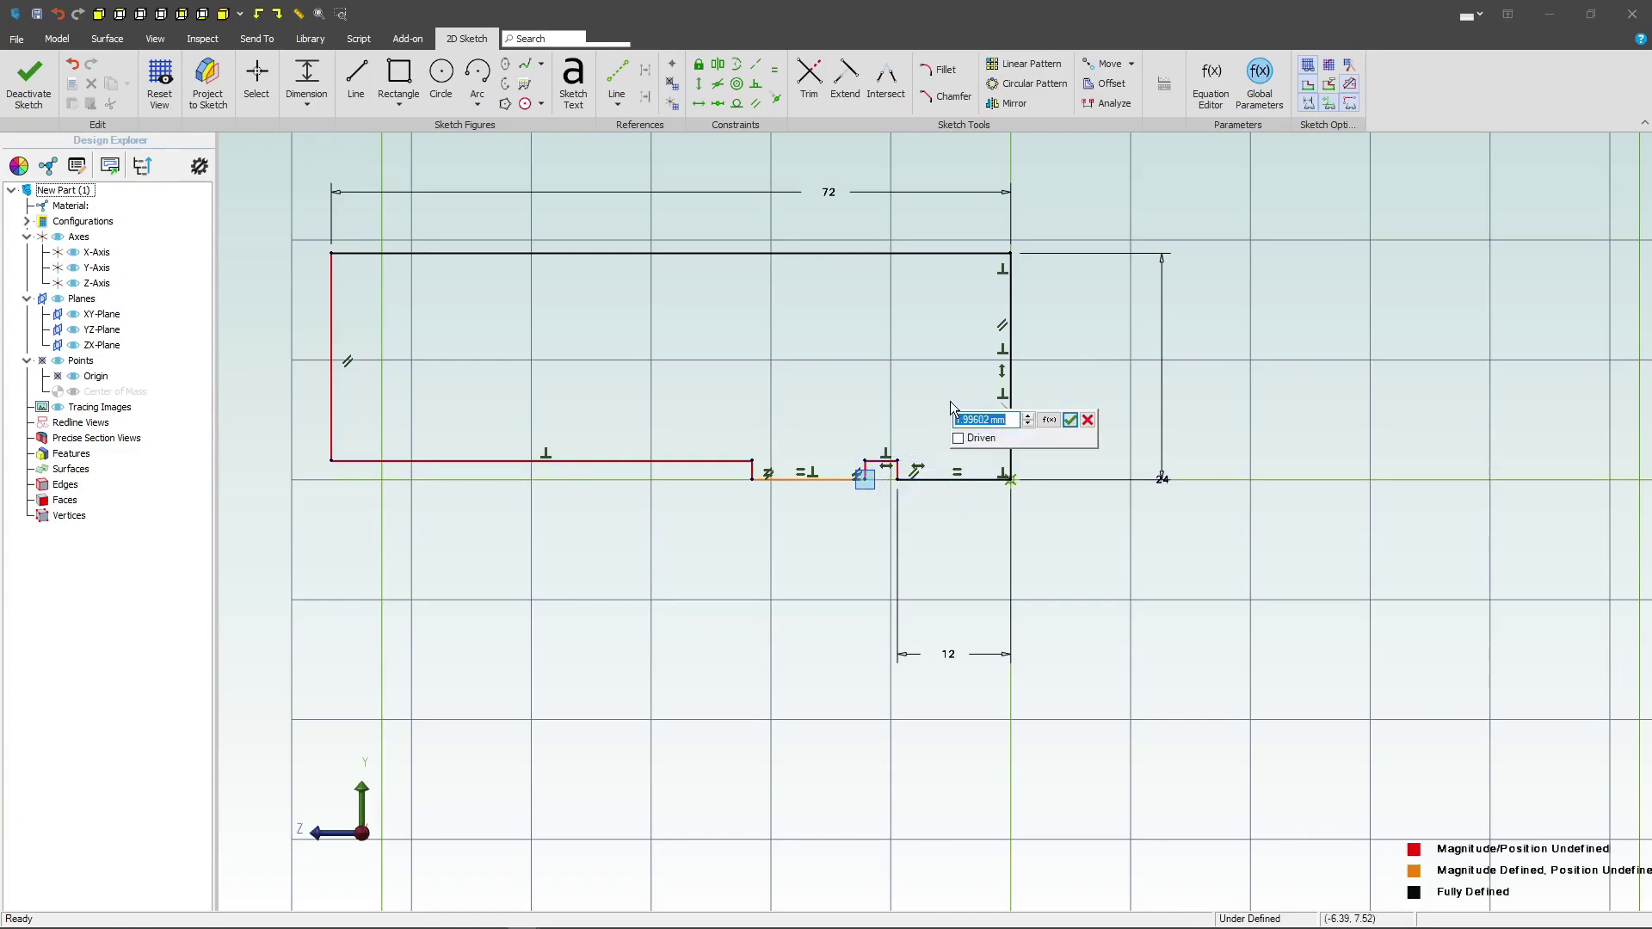
type("13")
key("Return")
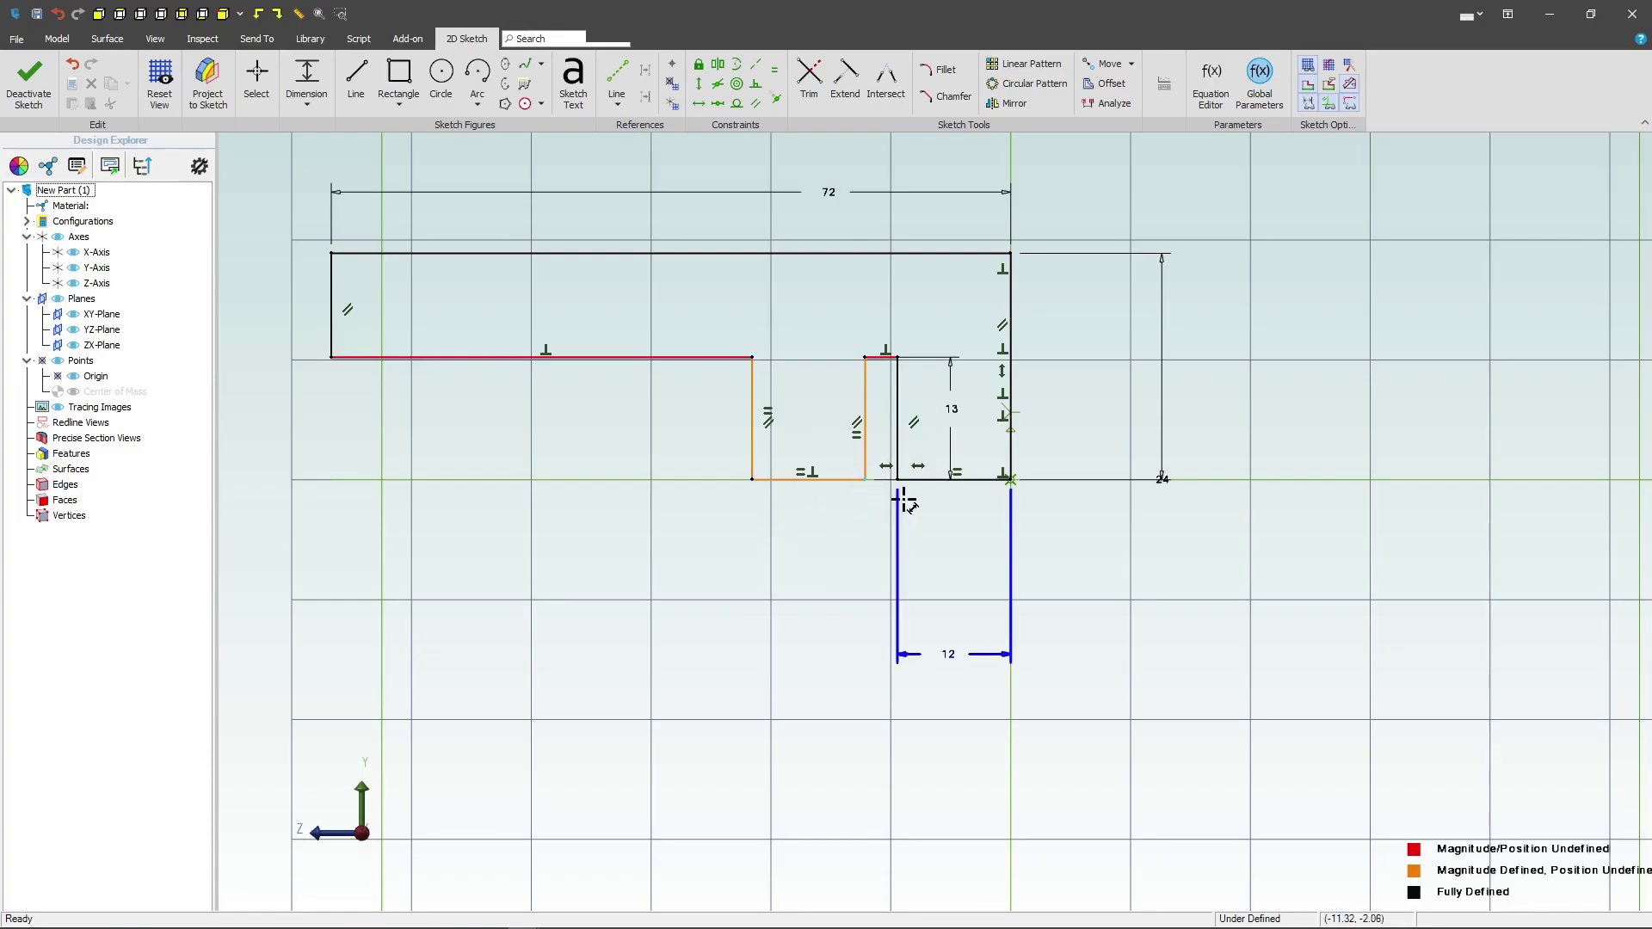
Set the notch width to 25 mm and exit the sketch as Sketch<1>.
left_click(897, 479)
left_click(817, 601)
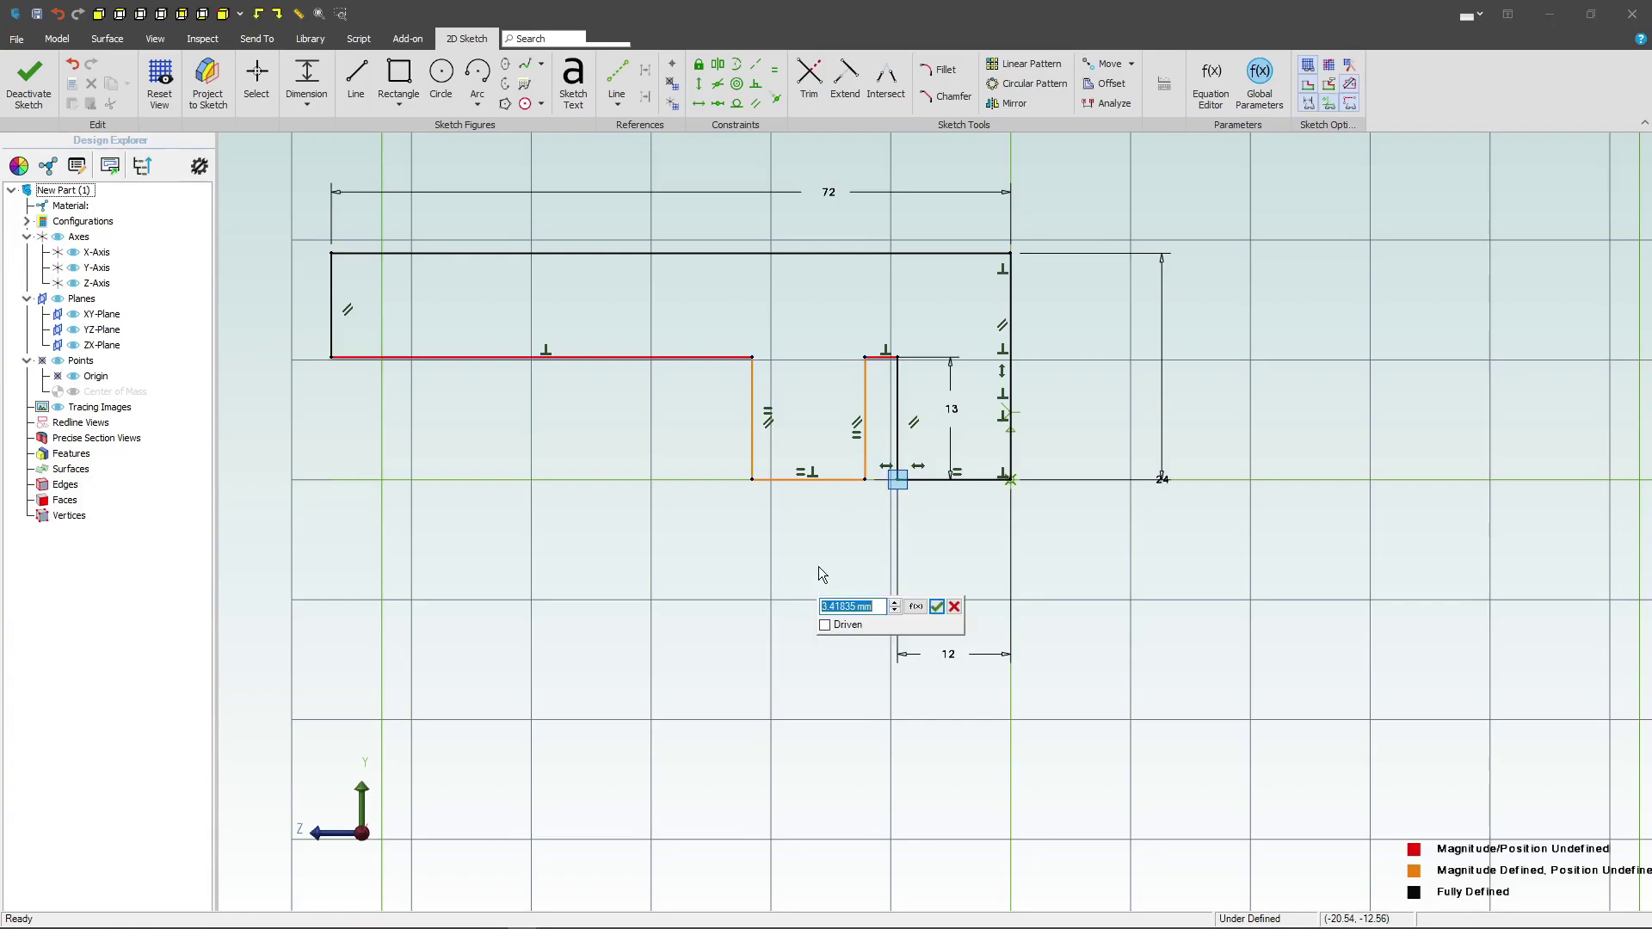
type("25")
key("Return")
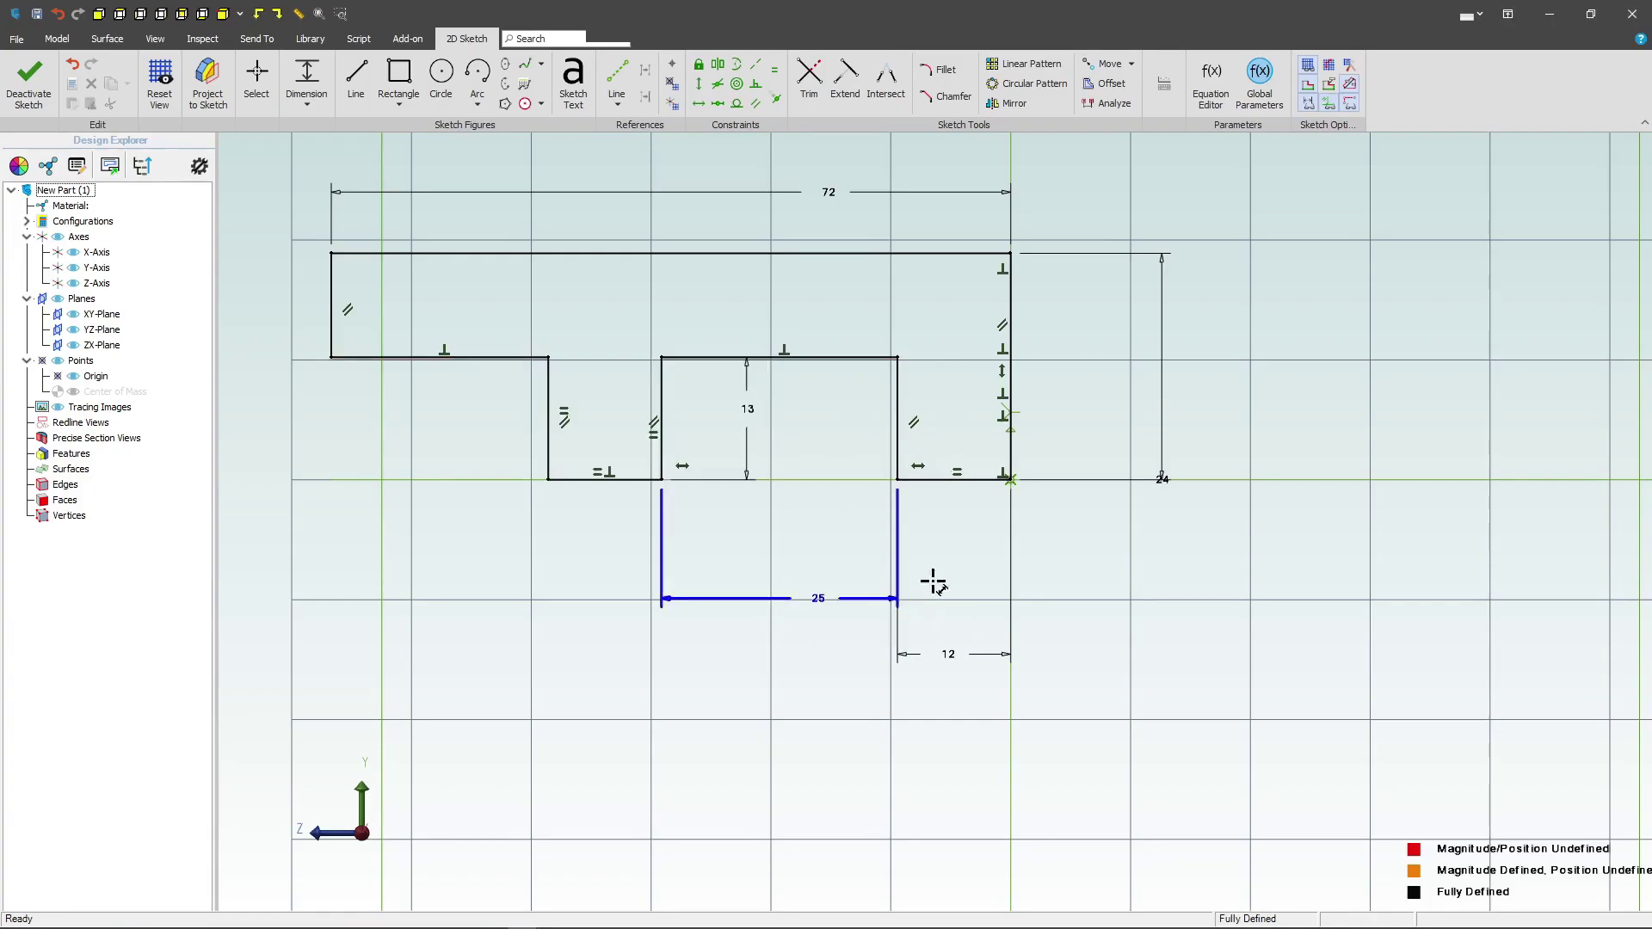
scroll(1008, 628, "down", 2)
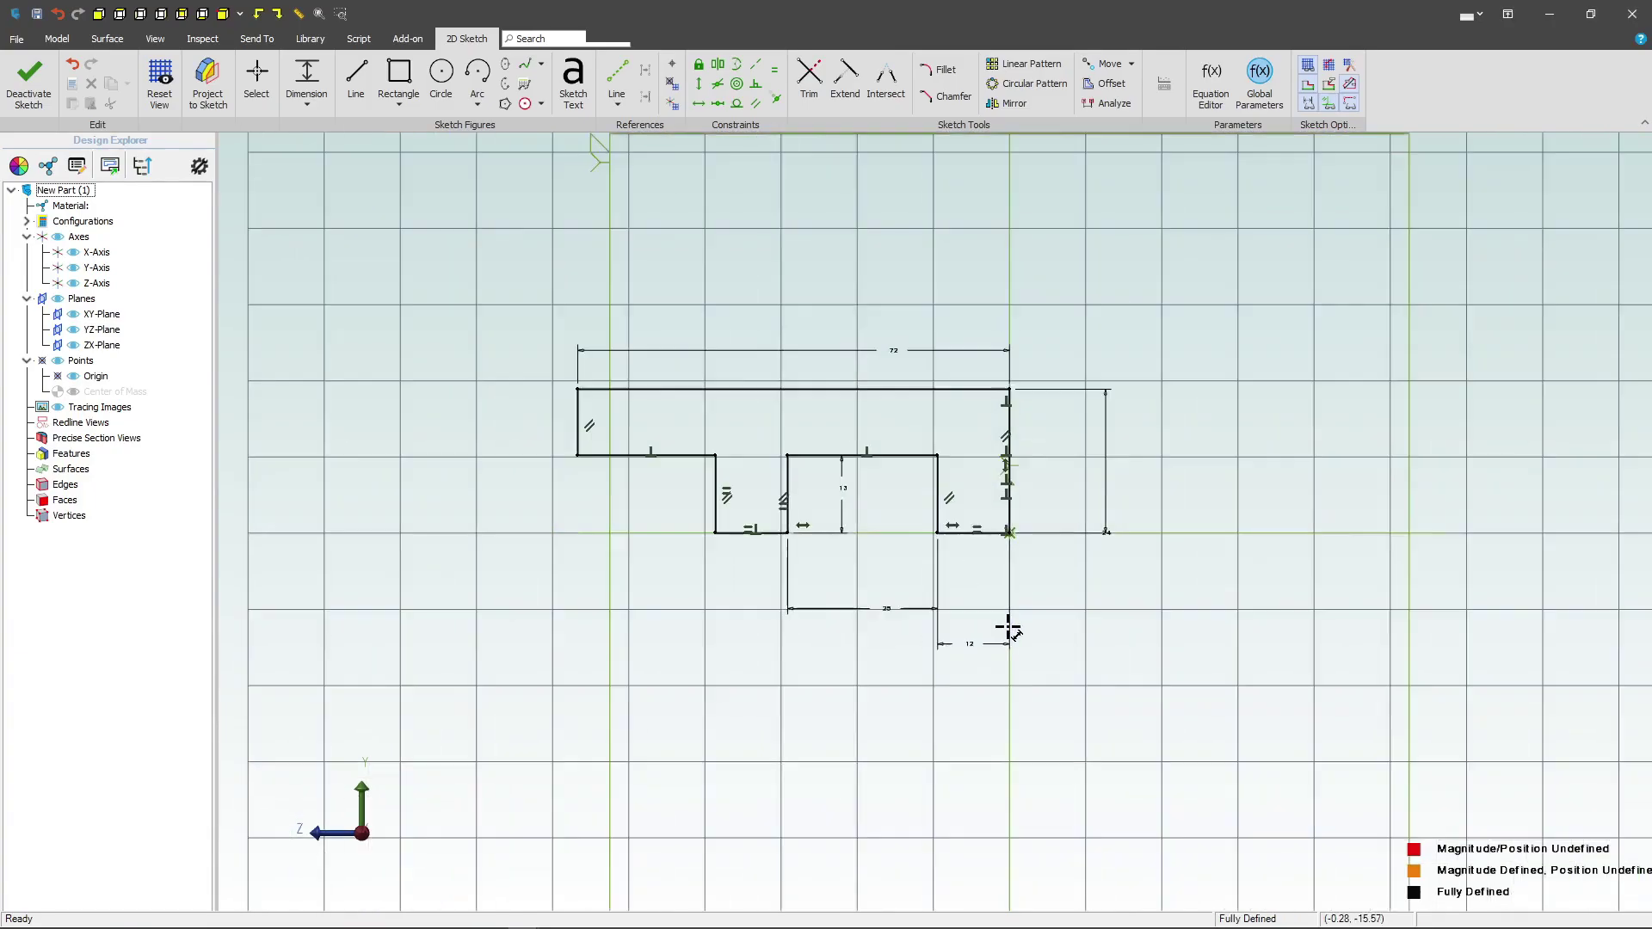
left_click(28, 86)
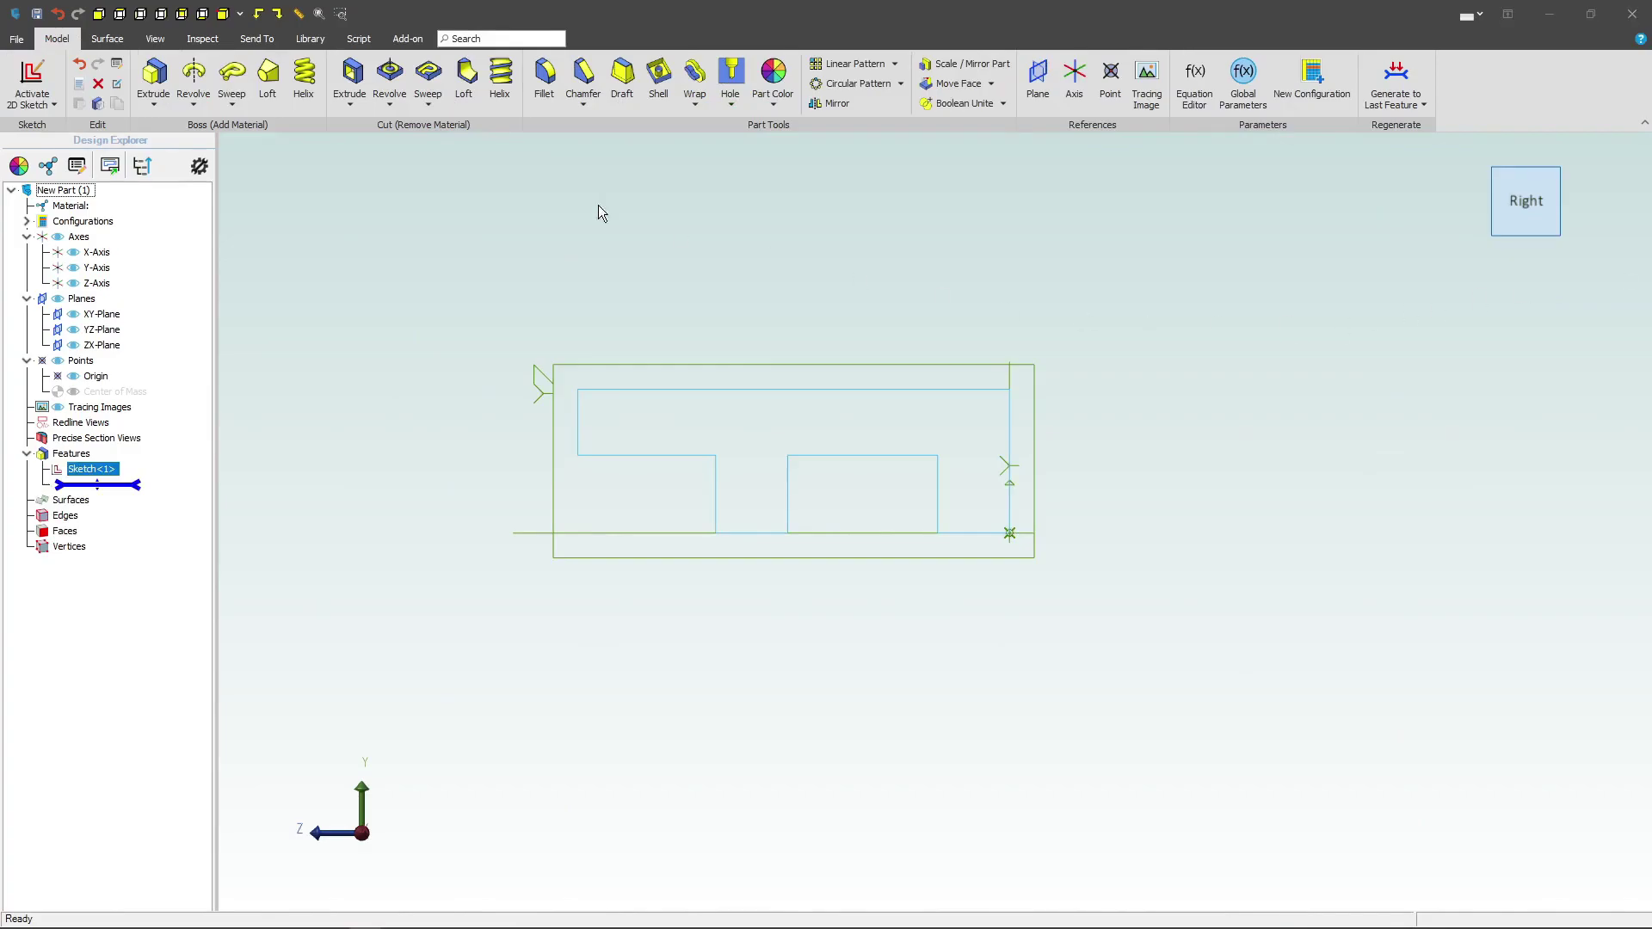
Extrude Sketch<1> as a boss, Mid Plane, 60 mm deep.
left_click(155, 75)
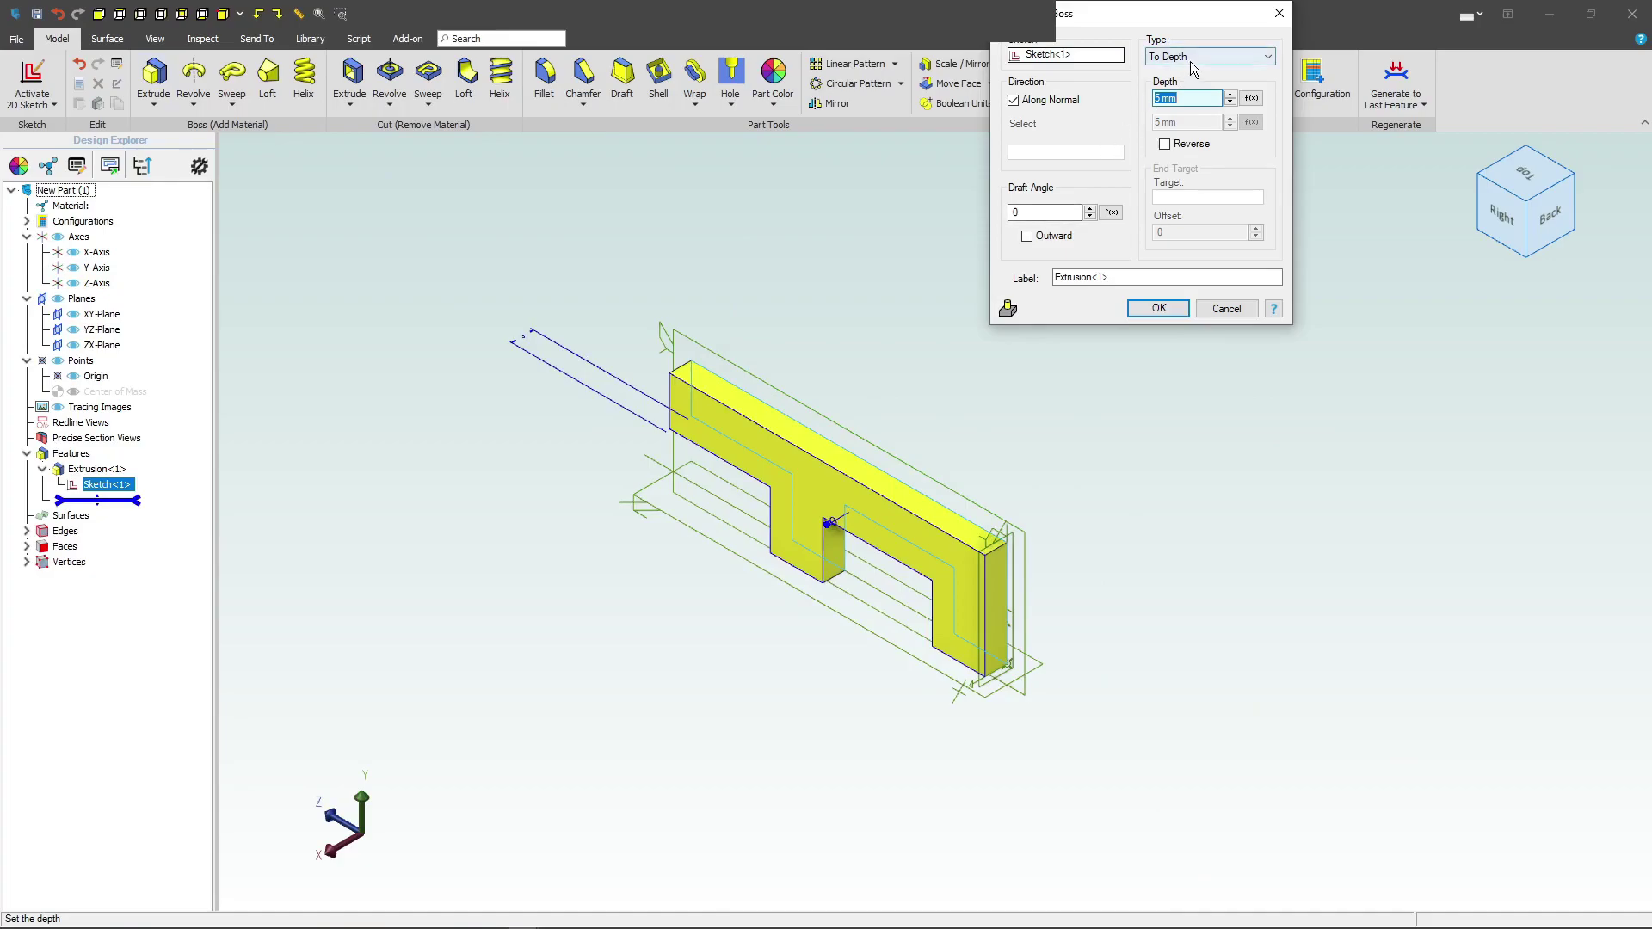
left_click(1208, 56)
left_click(1194, 83)
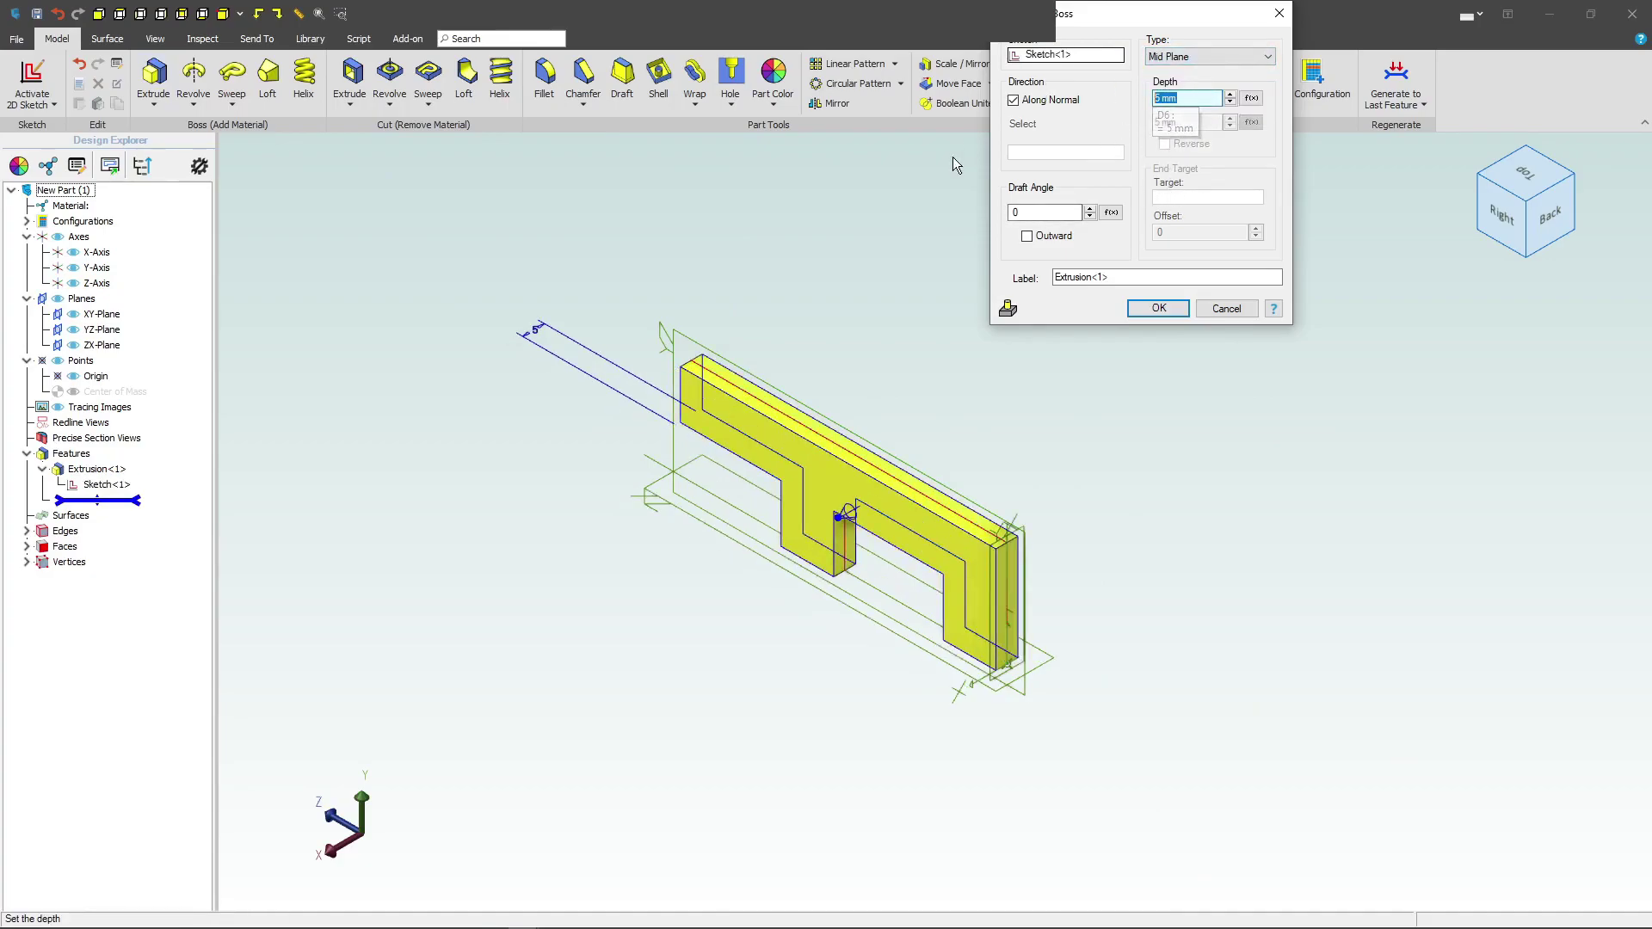
type("60")
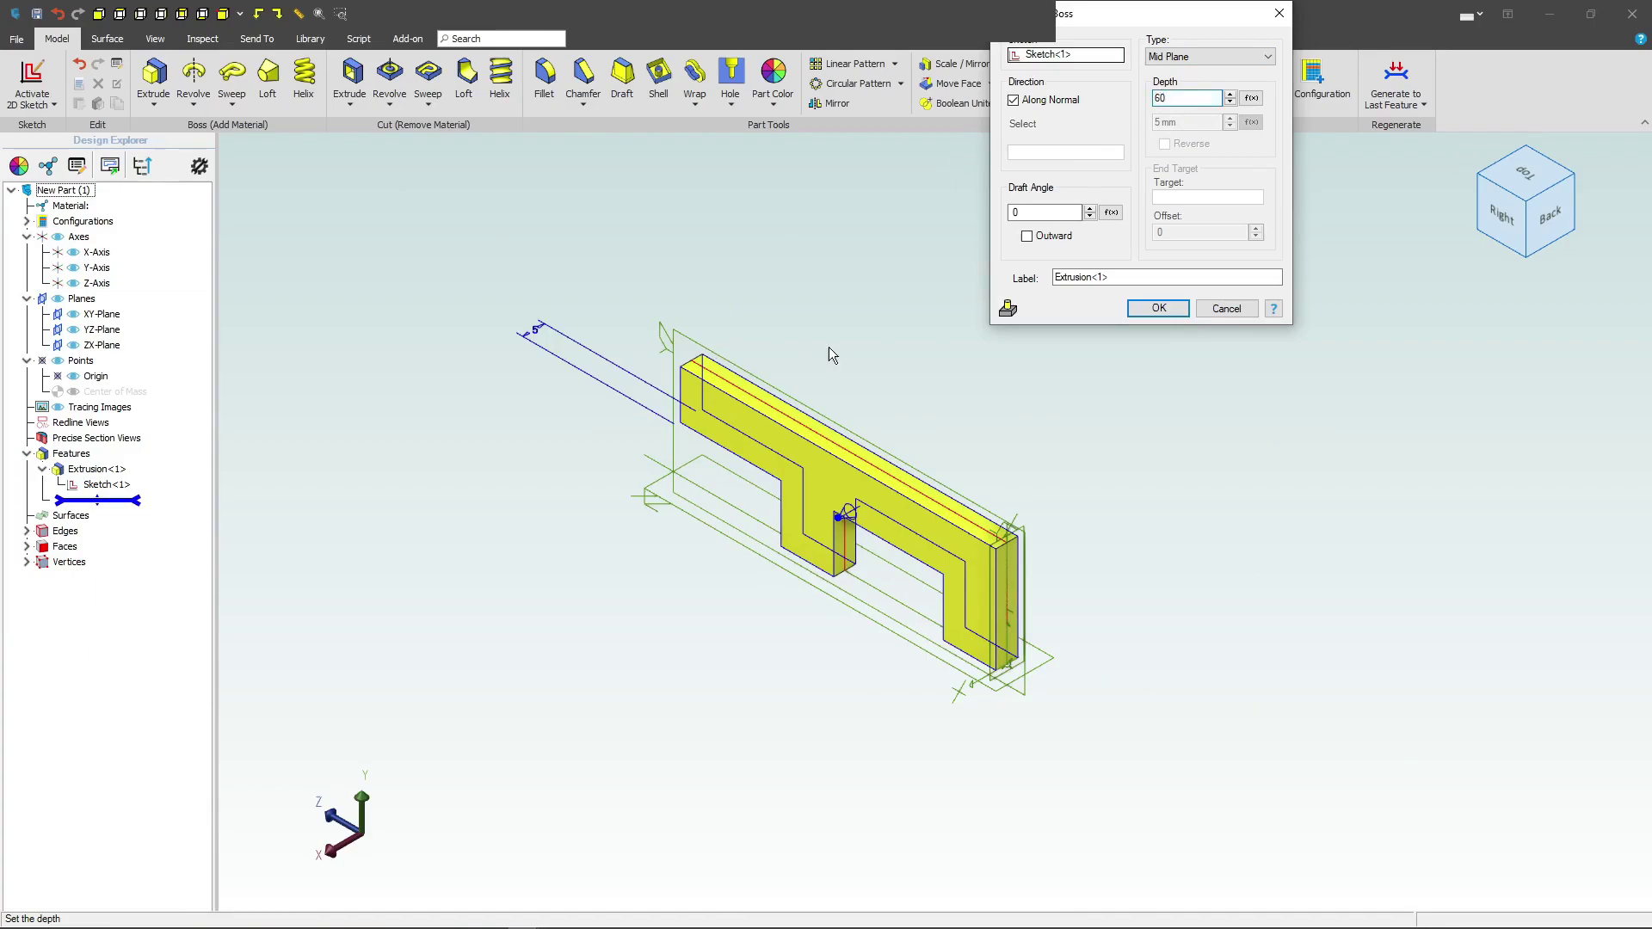
left_click(1156, 306)
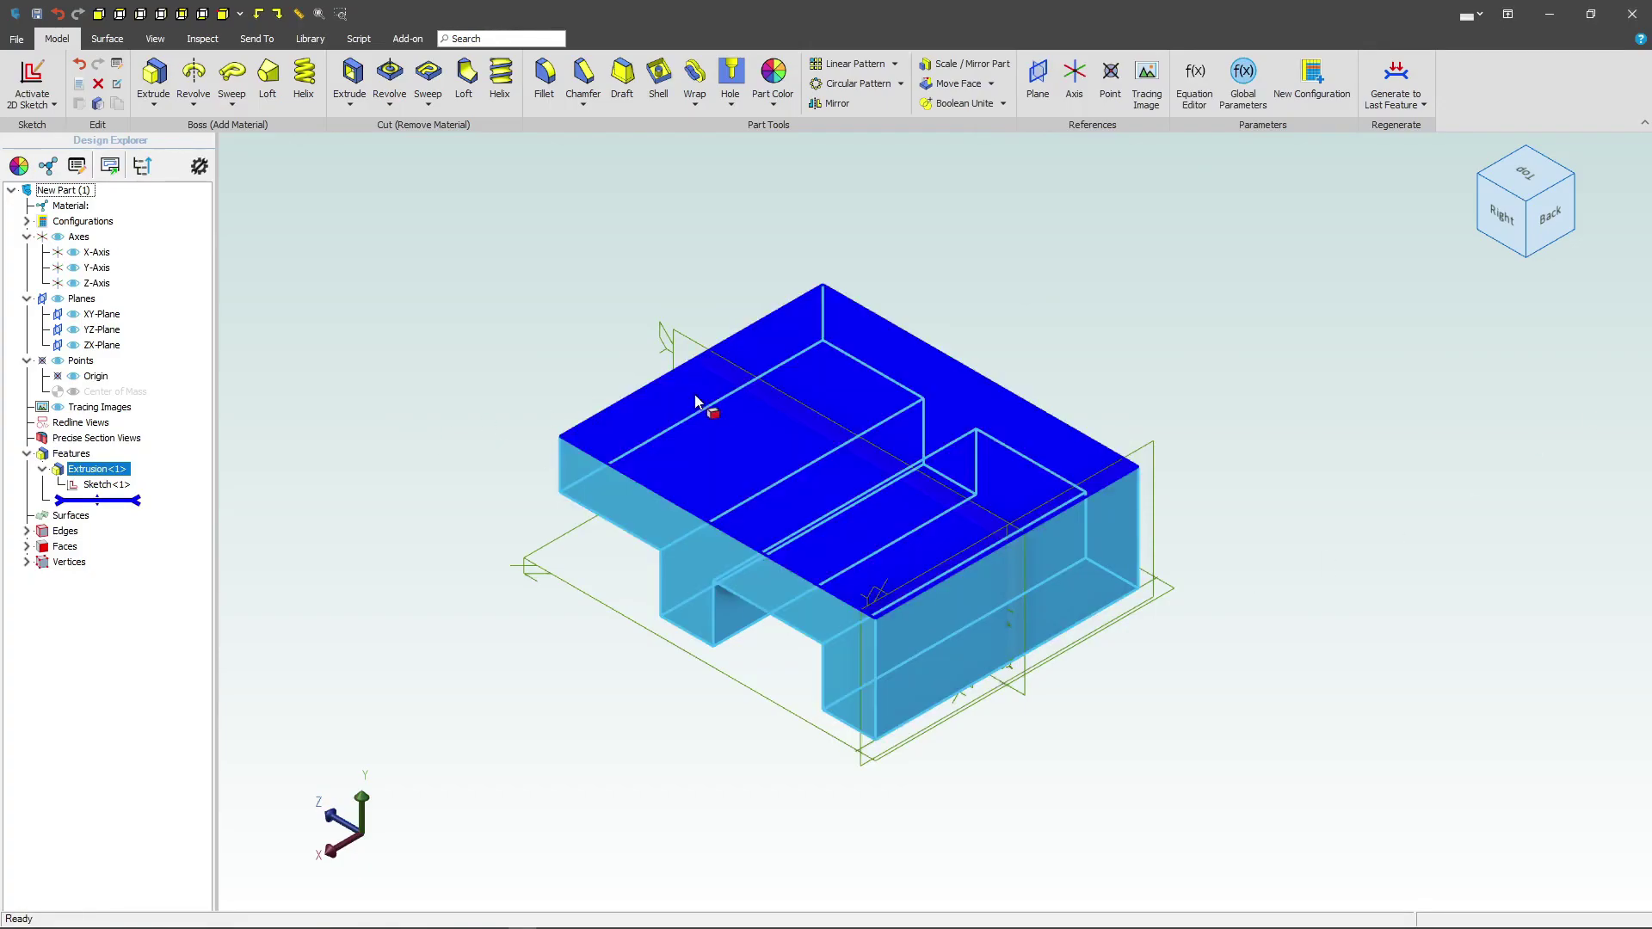
Start a new sketch on the block's flat face.
left_click(713, 408)
left_click(32, 79)
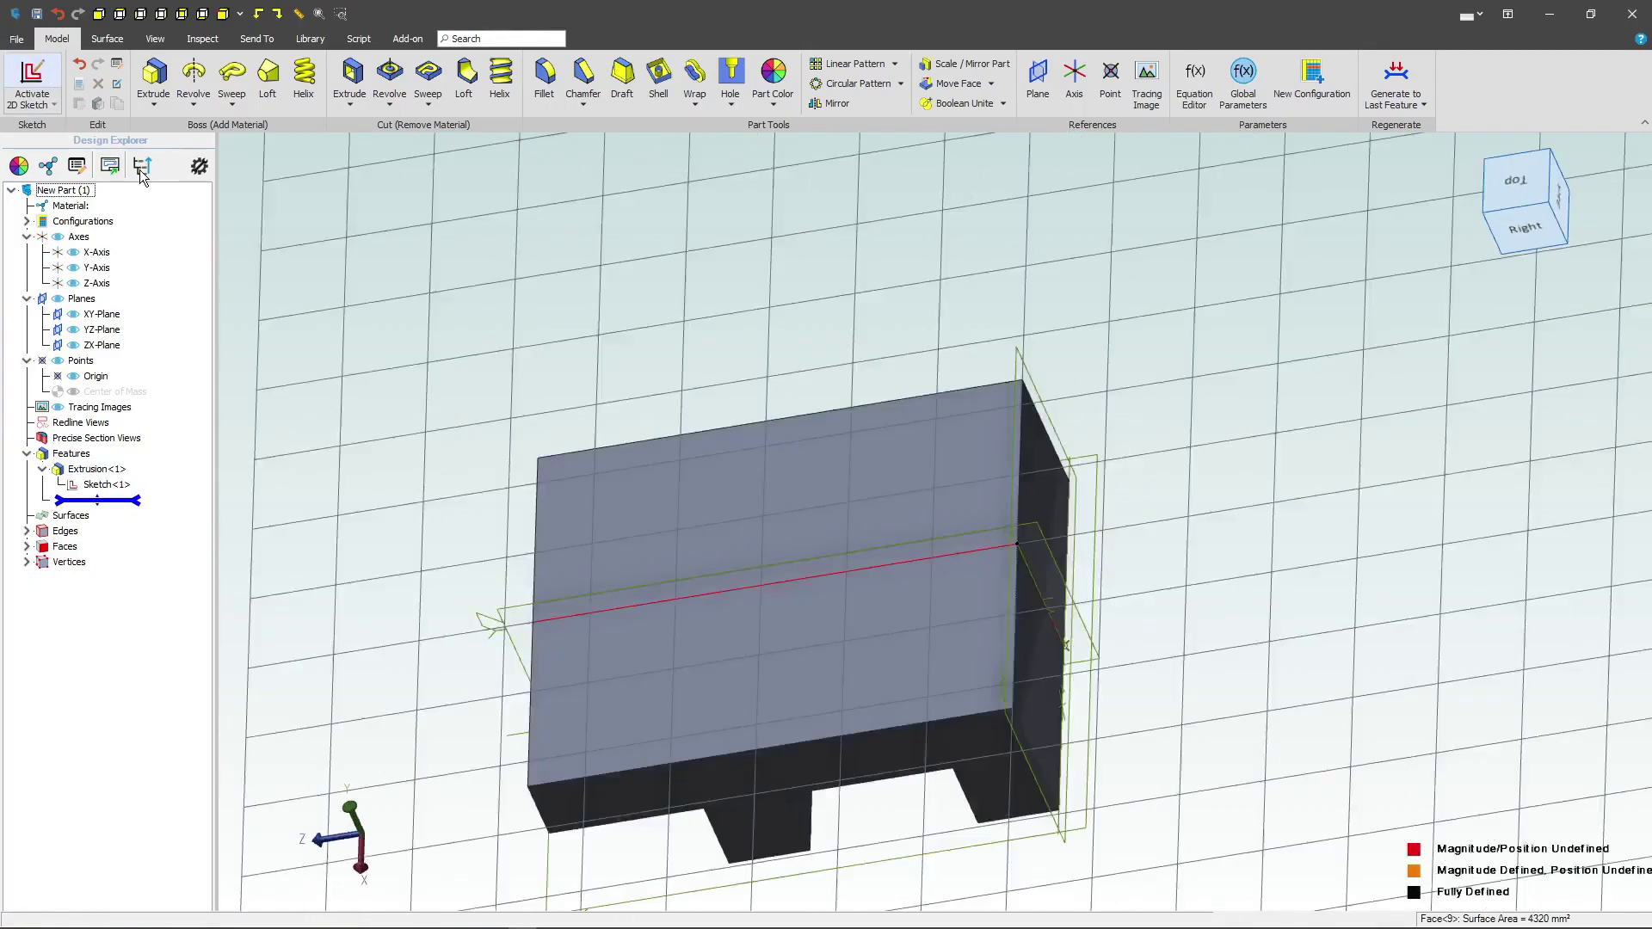
scroll(1095, 647, "up", 3)
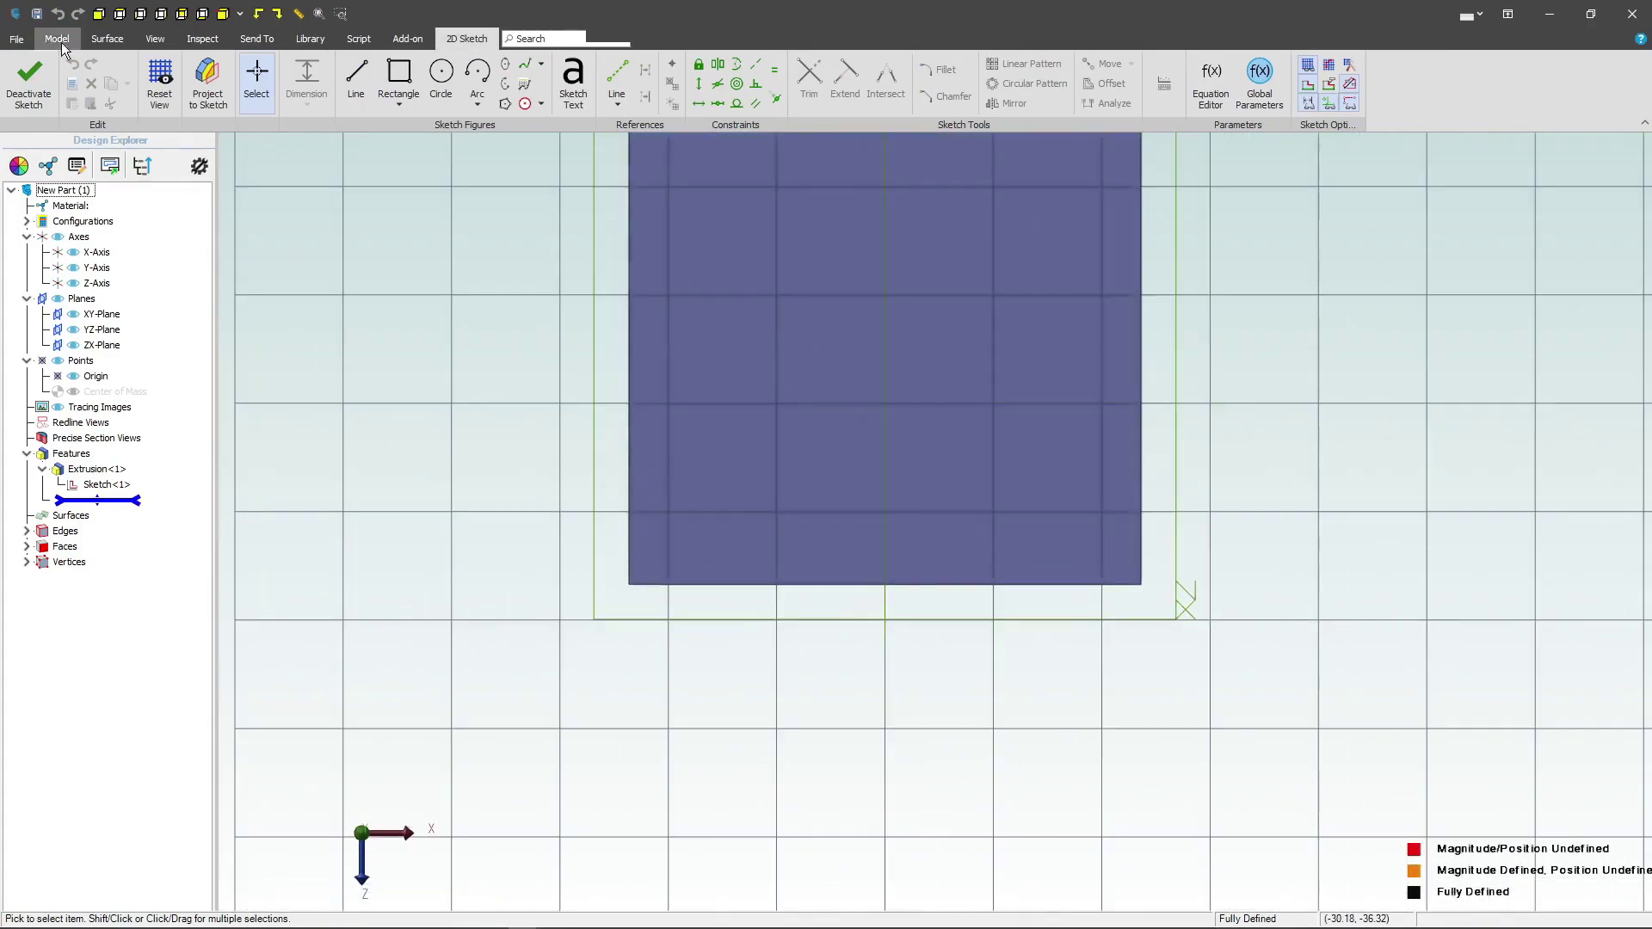
Project the face's 60 mm bottom edge into the sketch with association maintained.
left_click(218, 102)
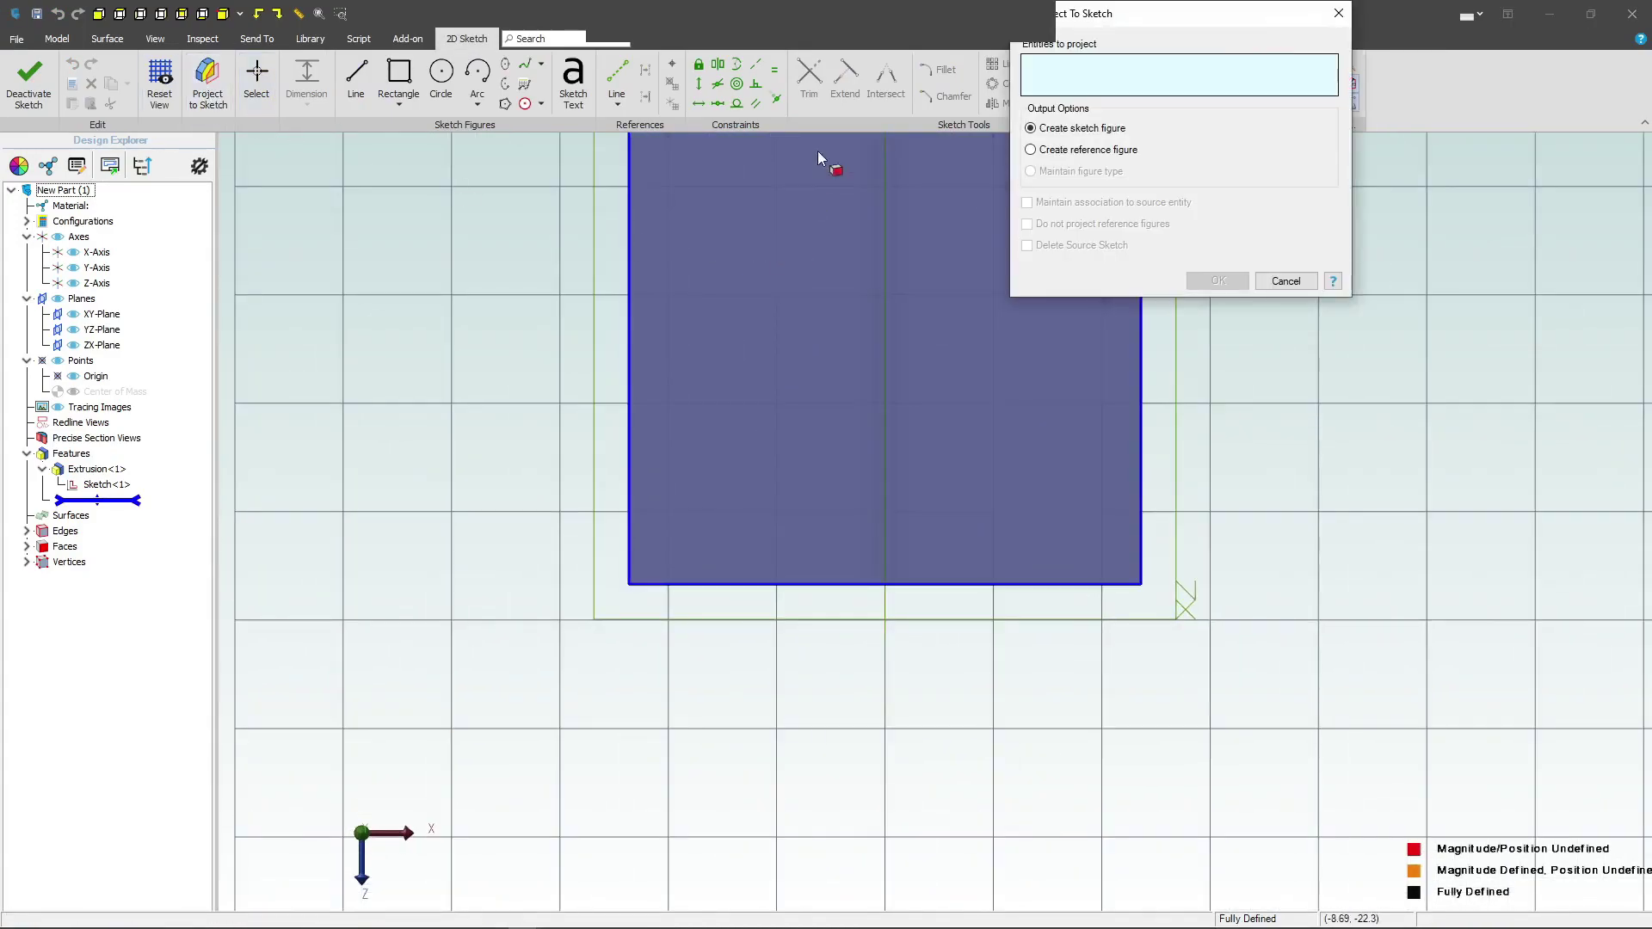
left_click(1031, 151)
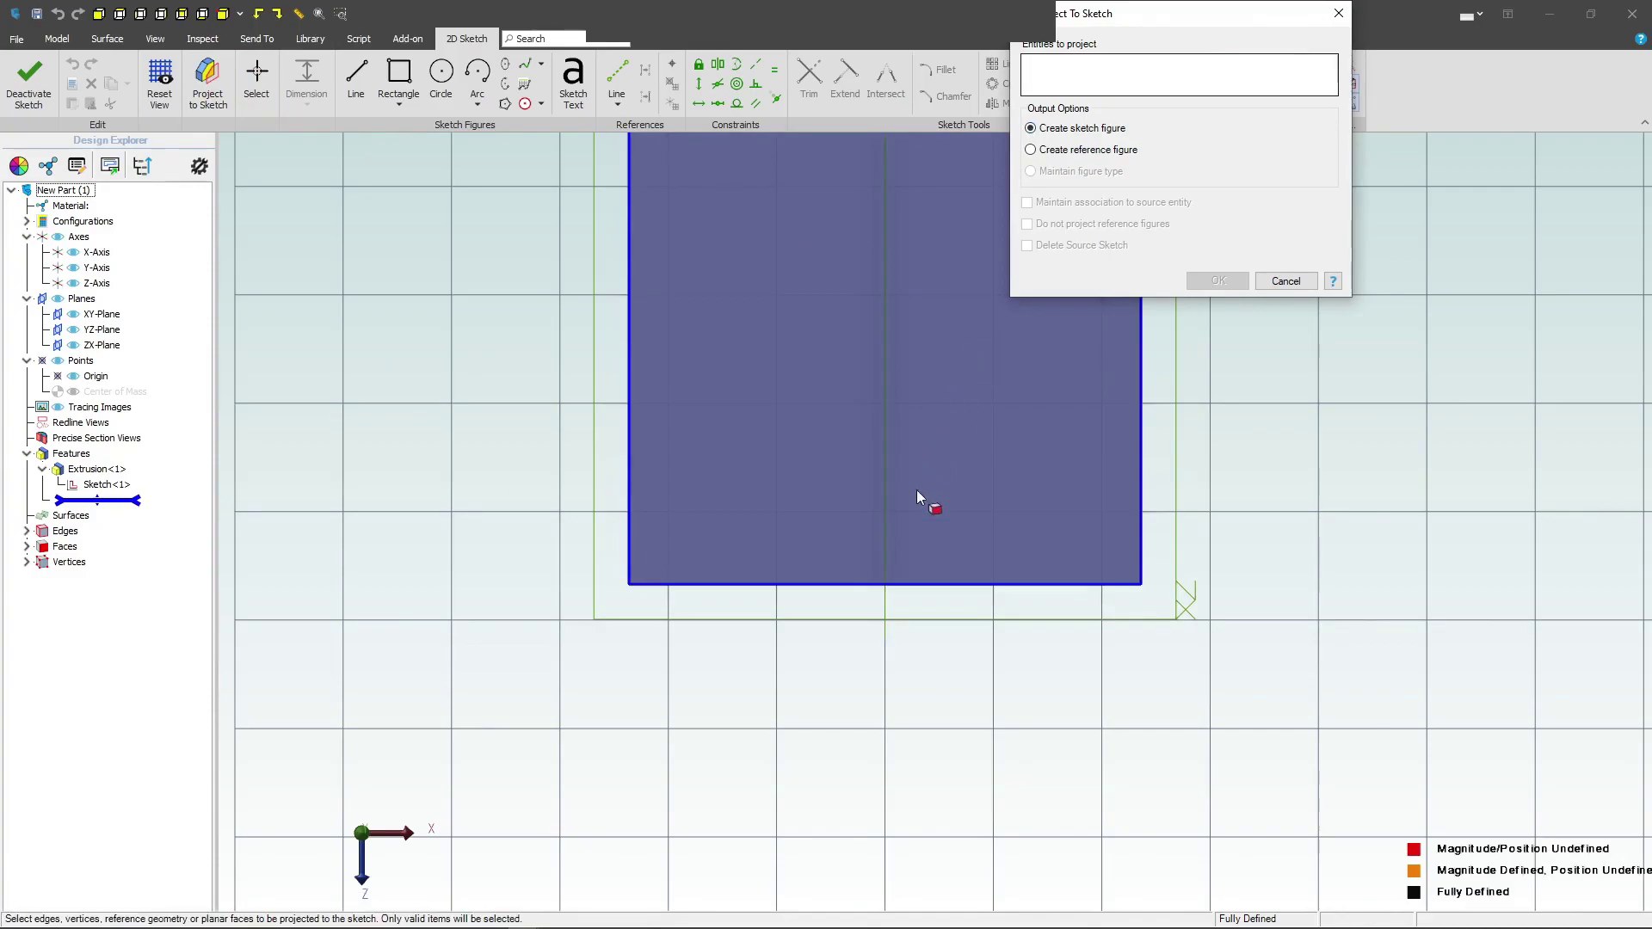
left_click(883, 586)
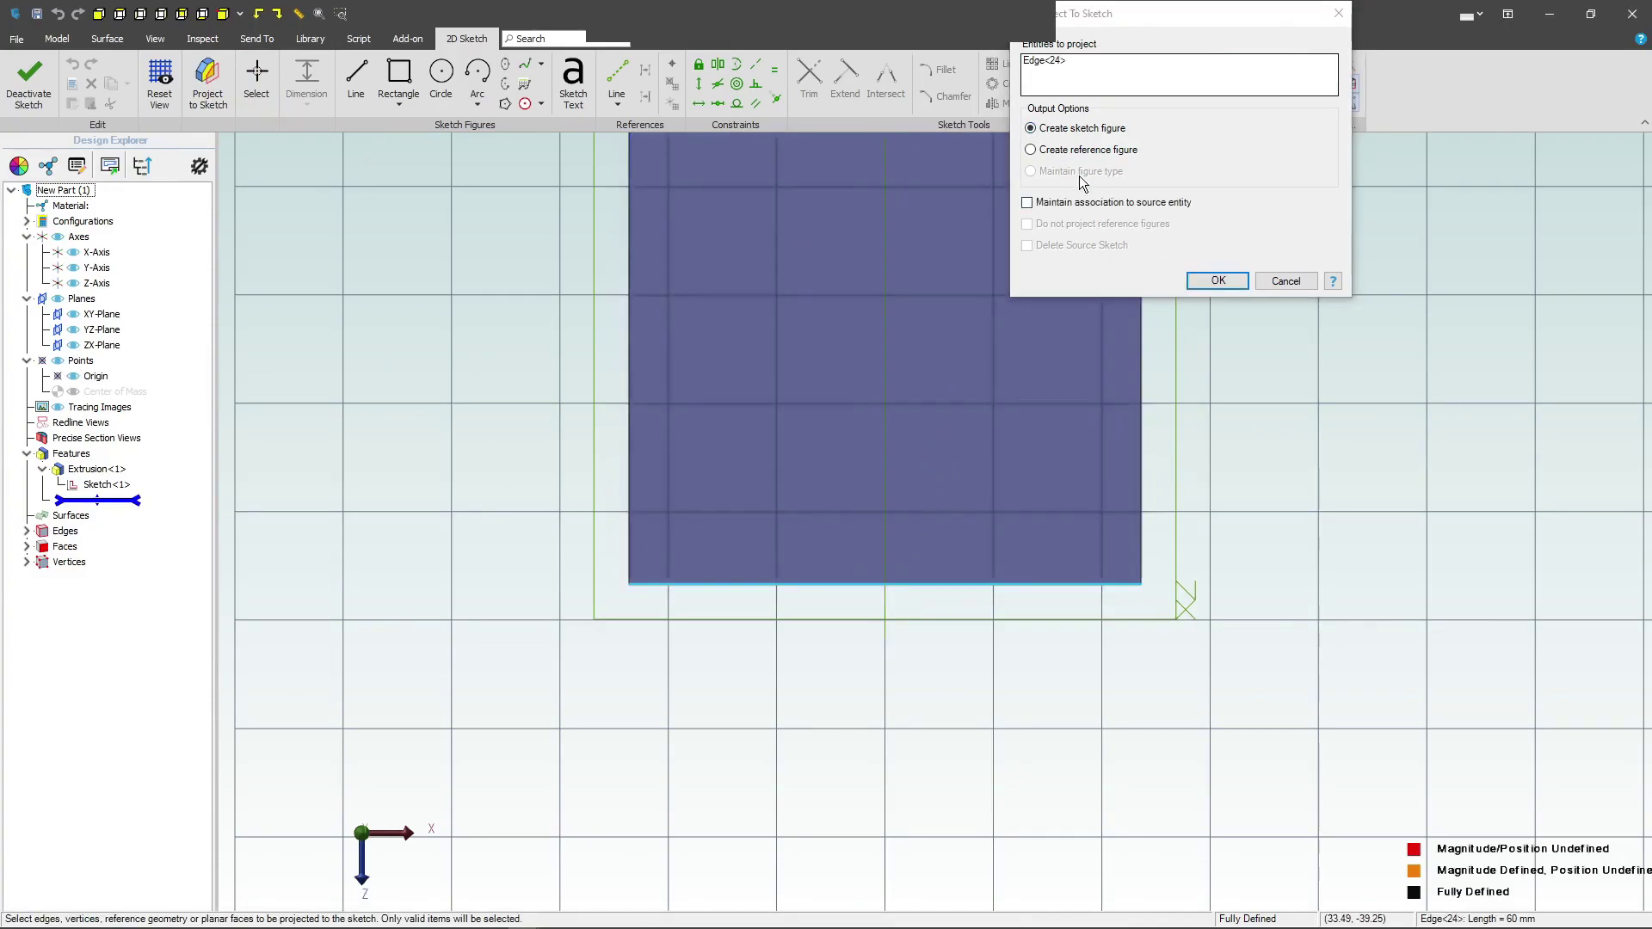
left_click(1028, 204)
left_click(1215, 282)
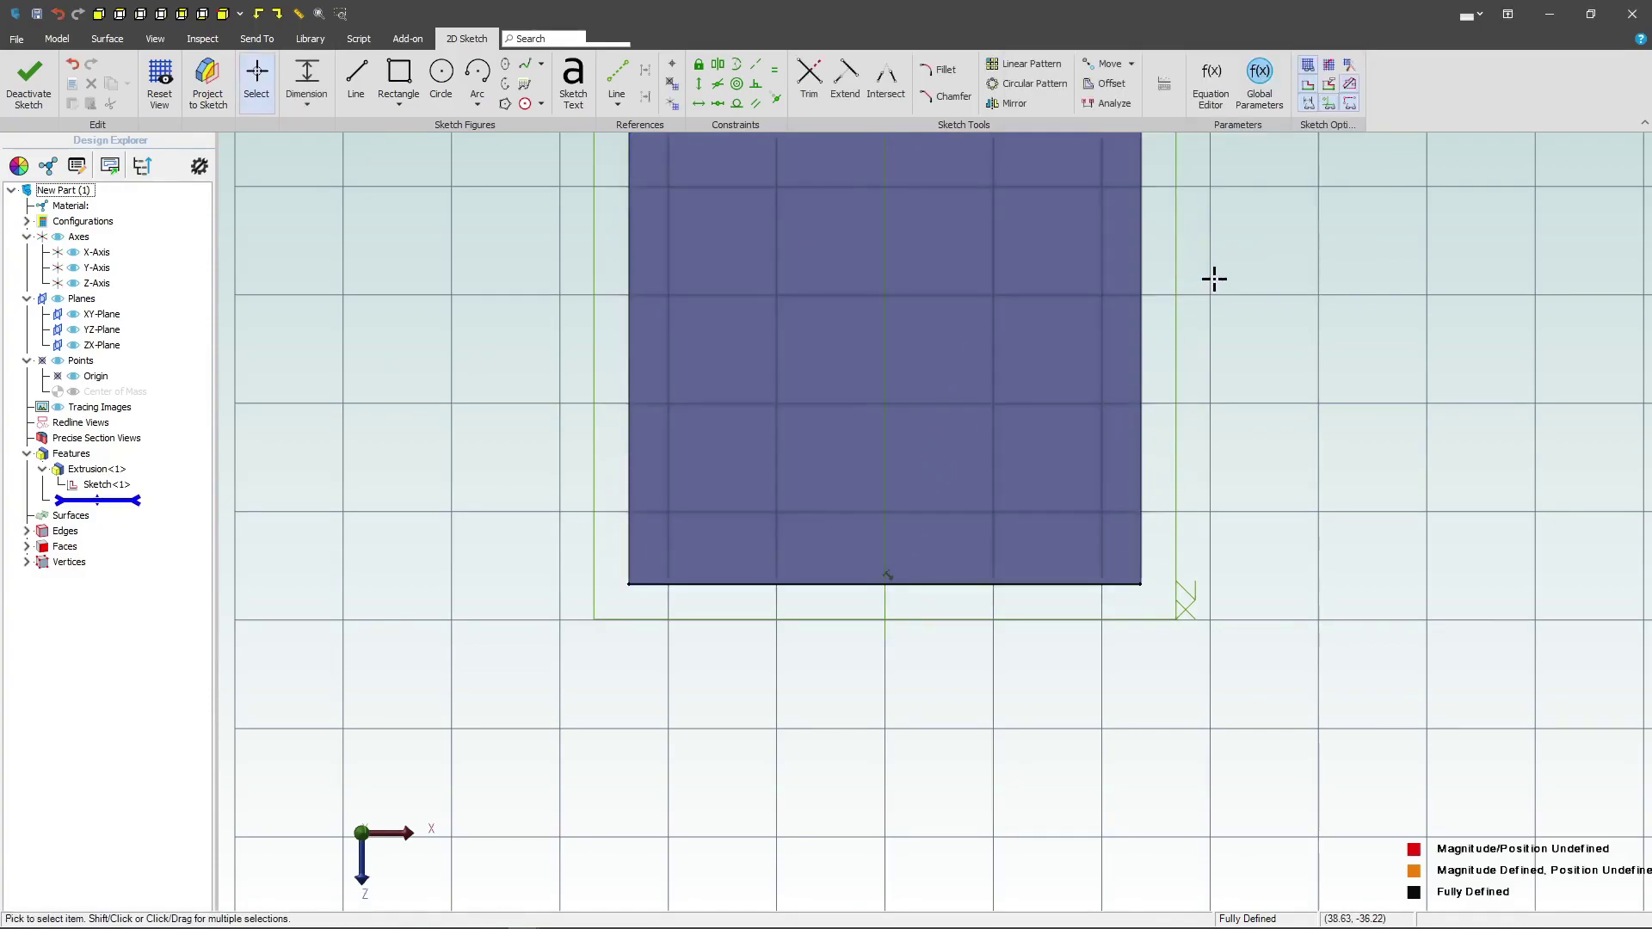
Draw tangent arcs curling down from both ends of the projected edge.
left_click(478, 104)
left_click(514, 185)
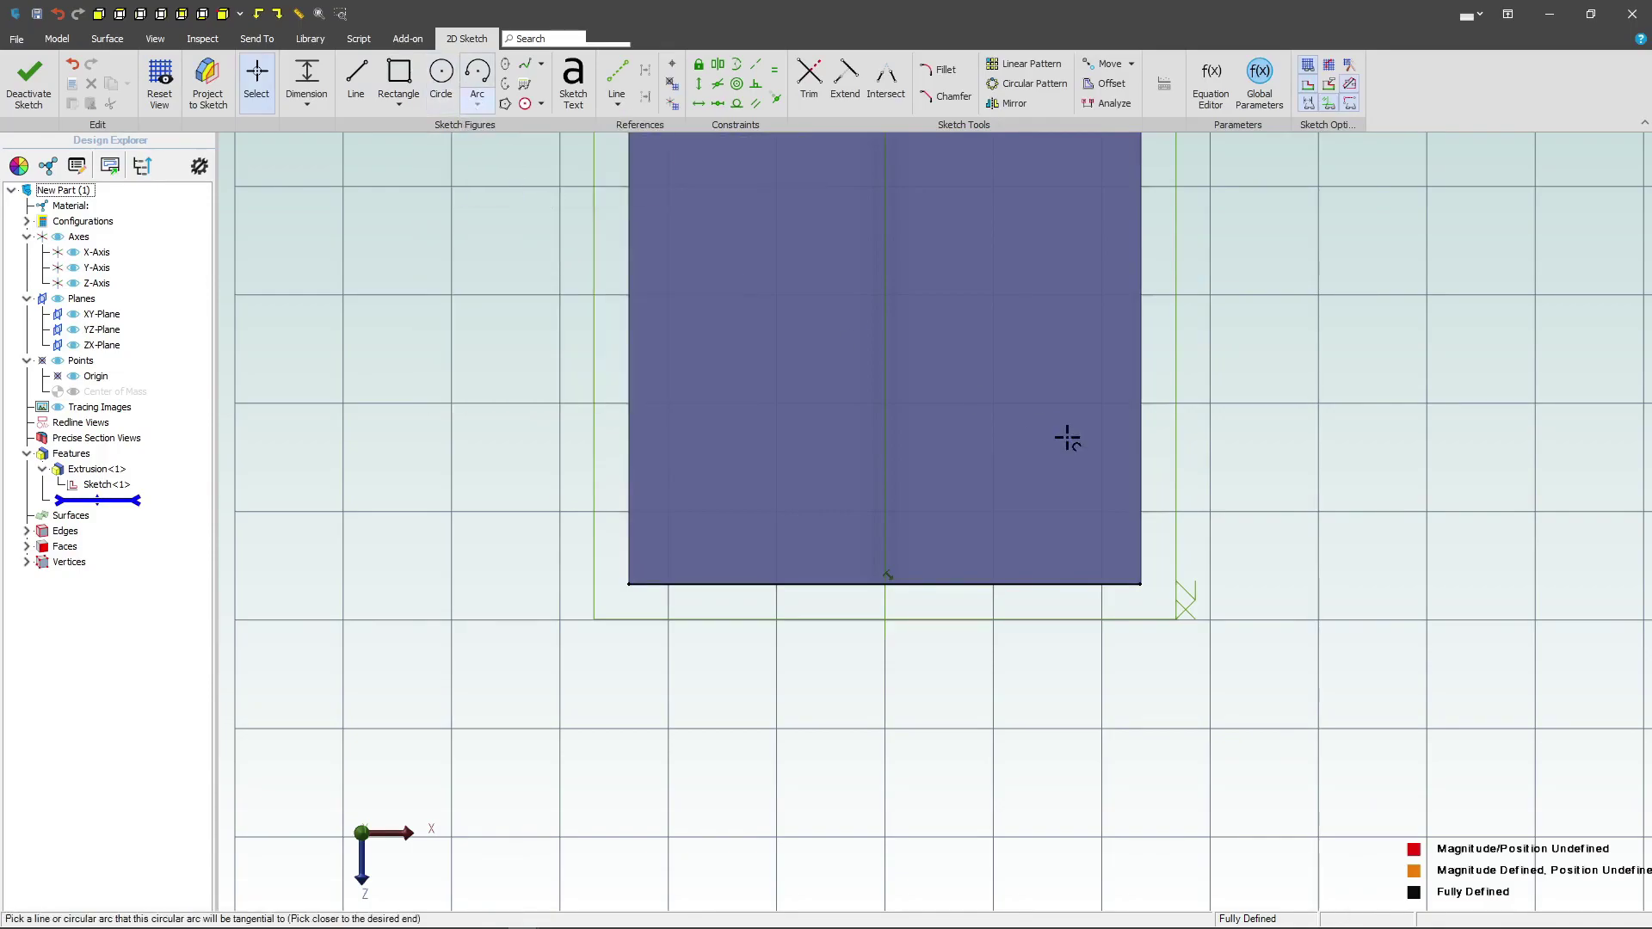
left_click(1144, 585)
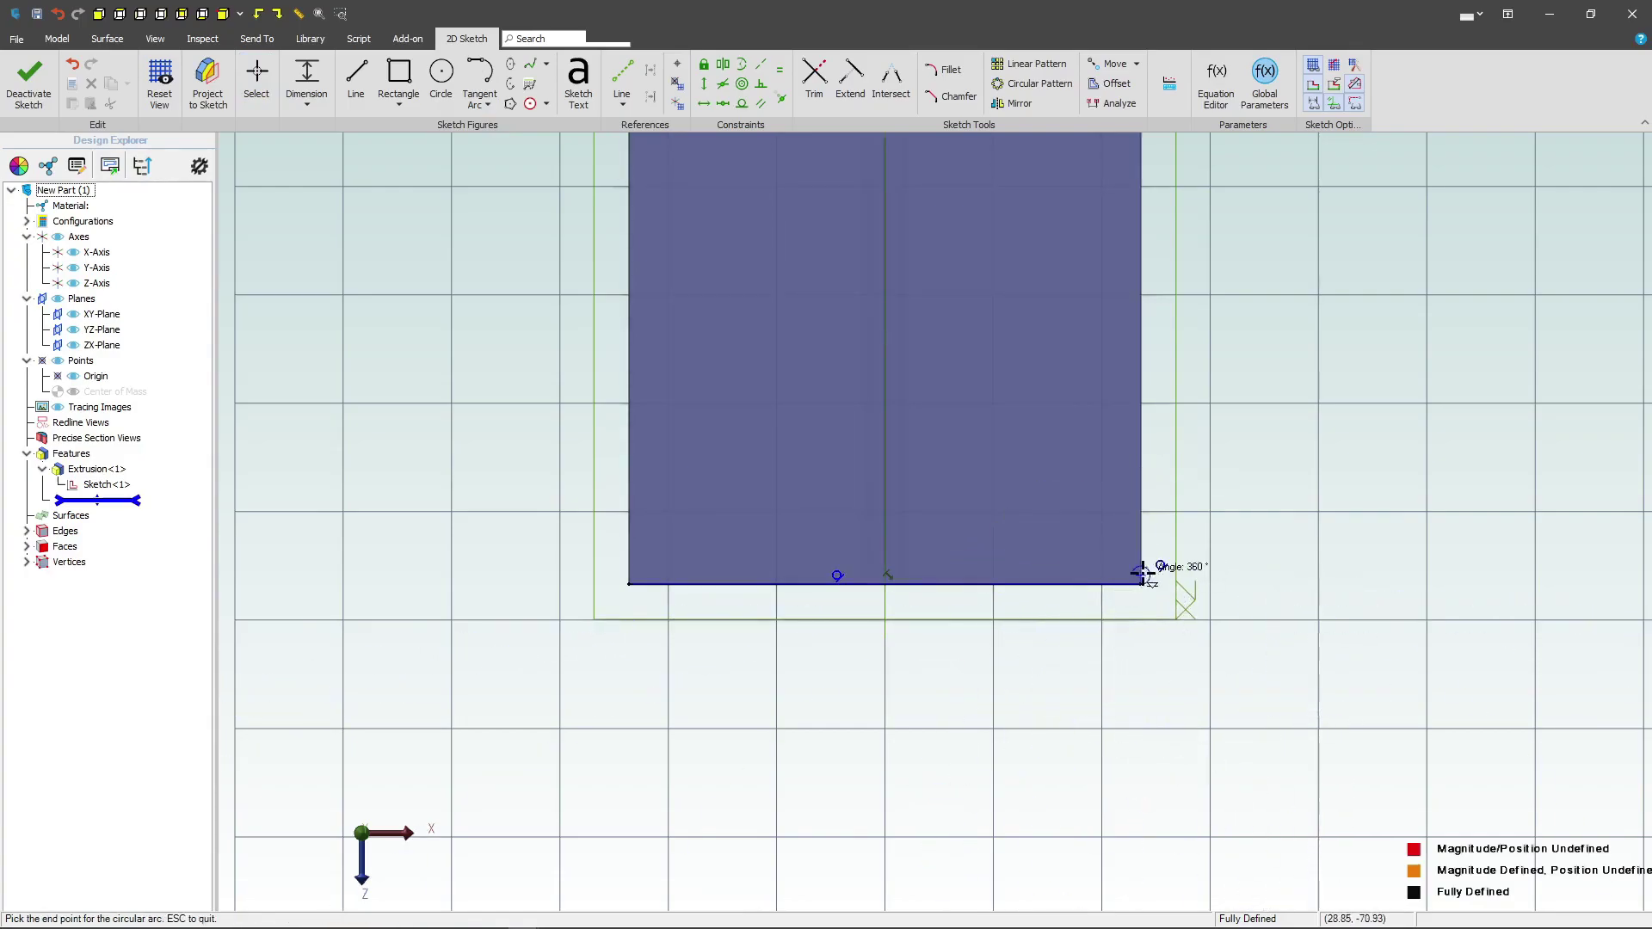
left_click(1022, 661)
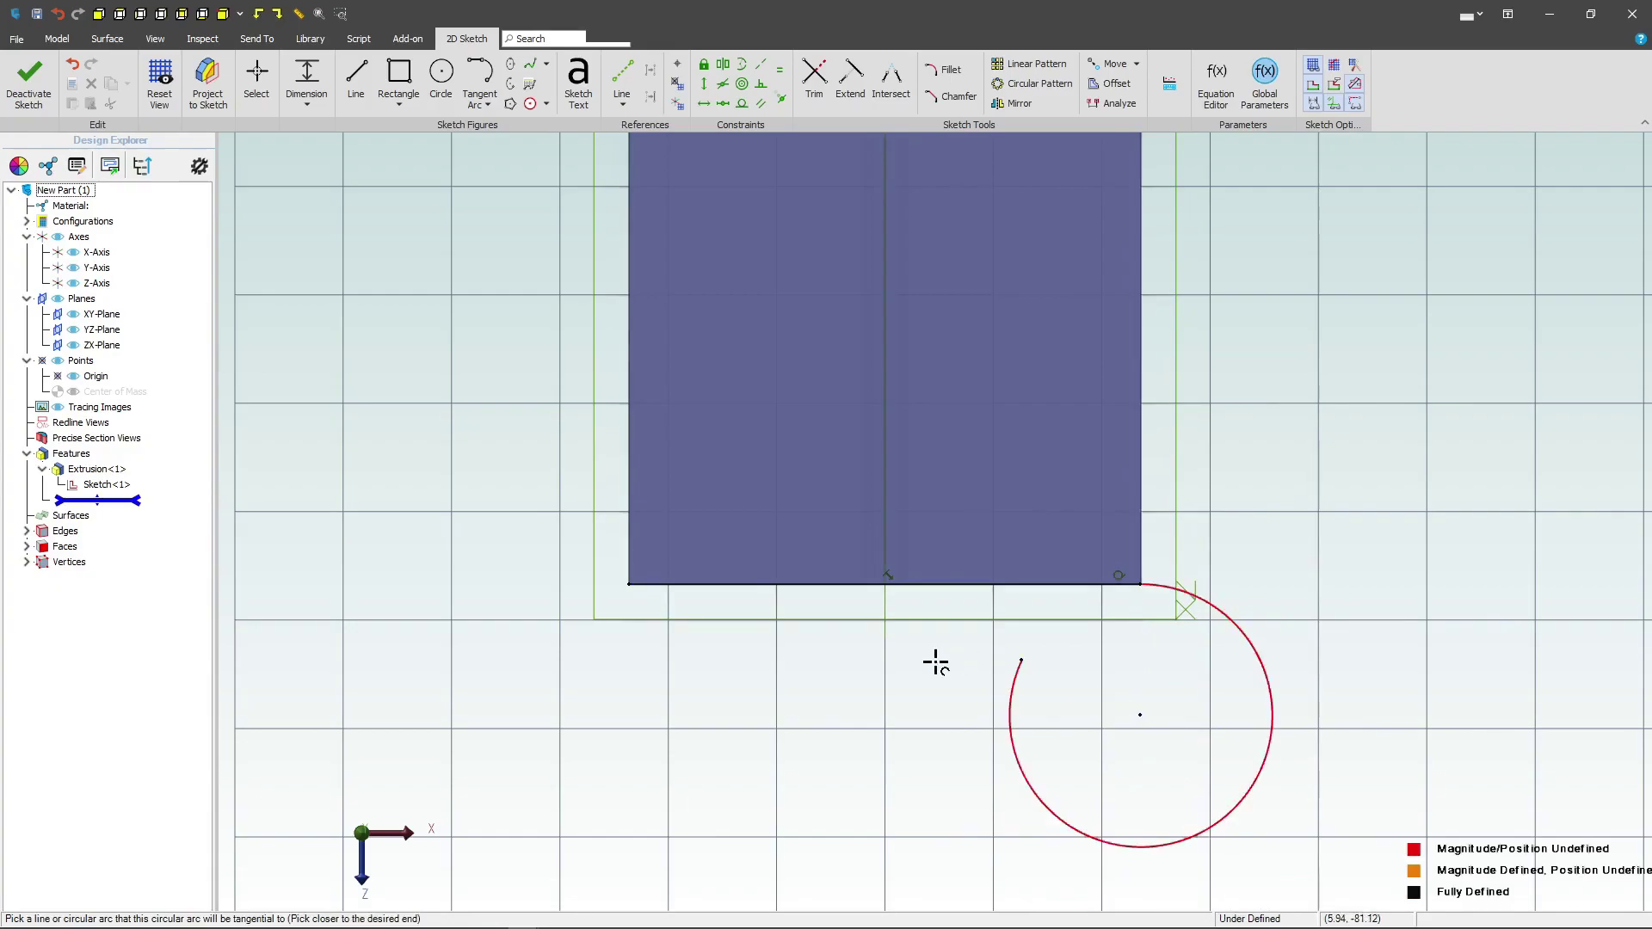
left_click(629, 588)
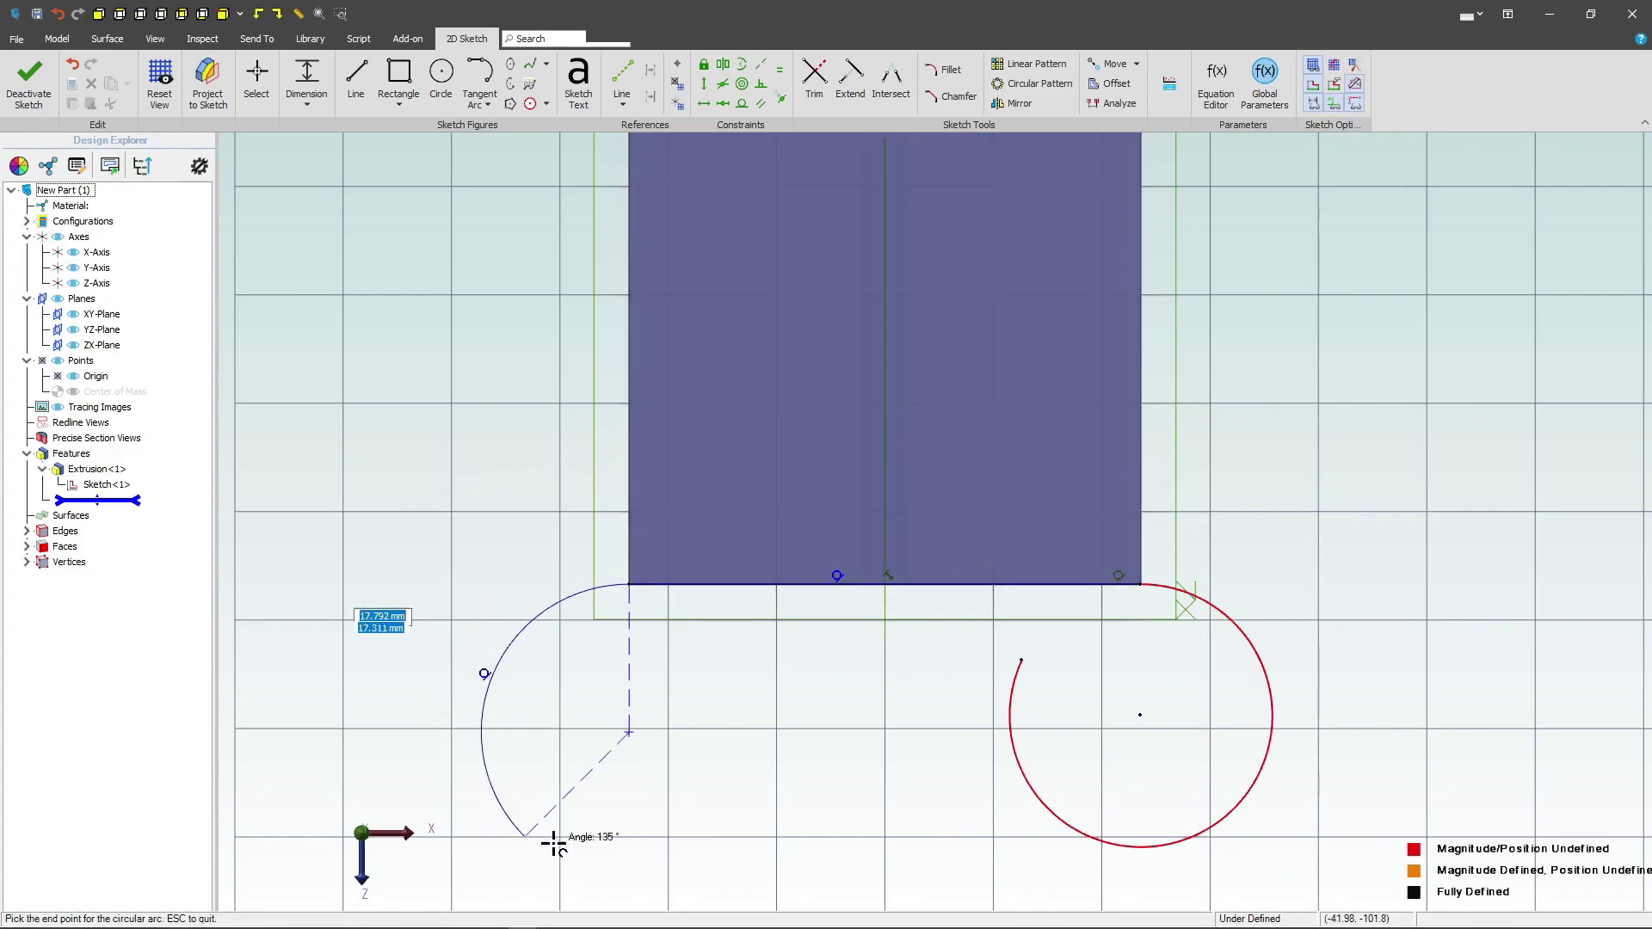
left_click(747, 667)
Join the arcs' free ends with a line constrained horizontal.
left_click(356, 76)
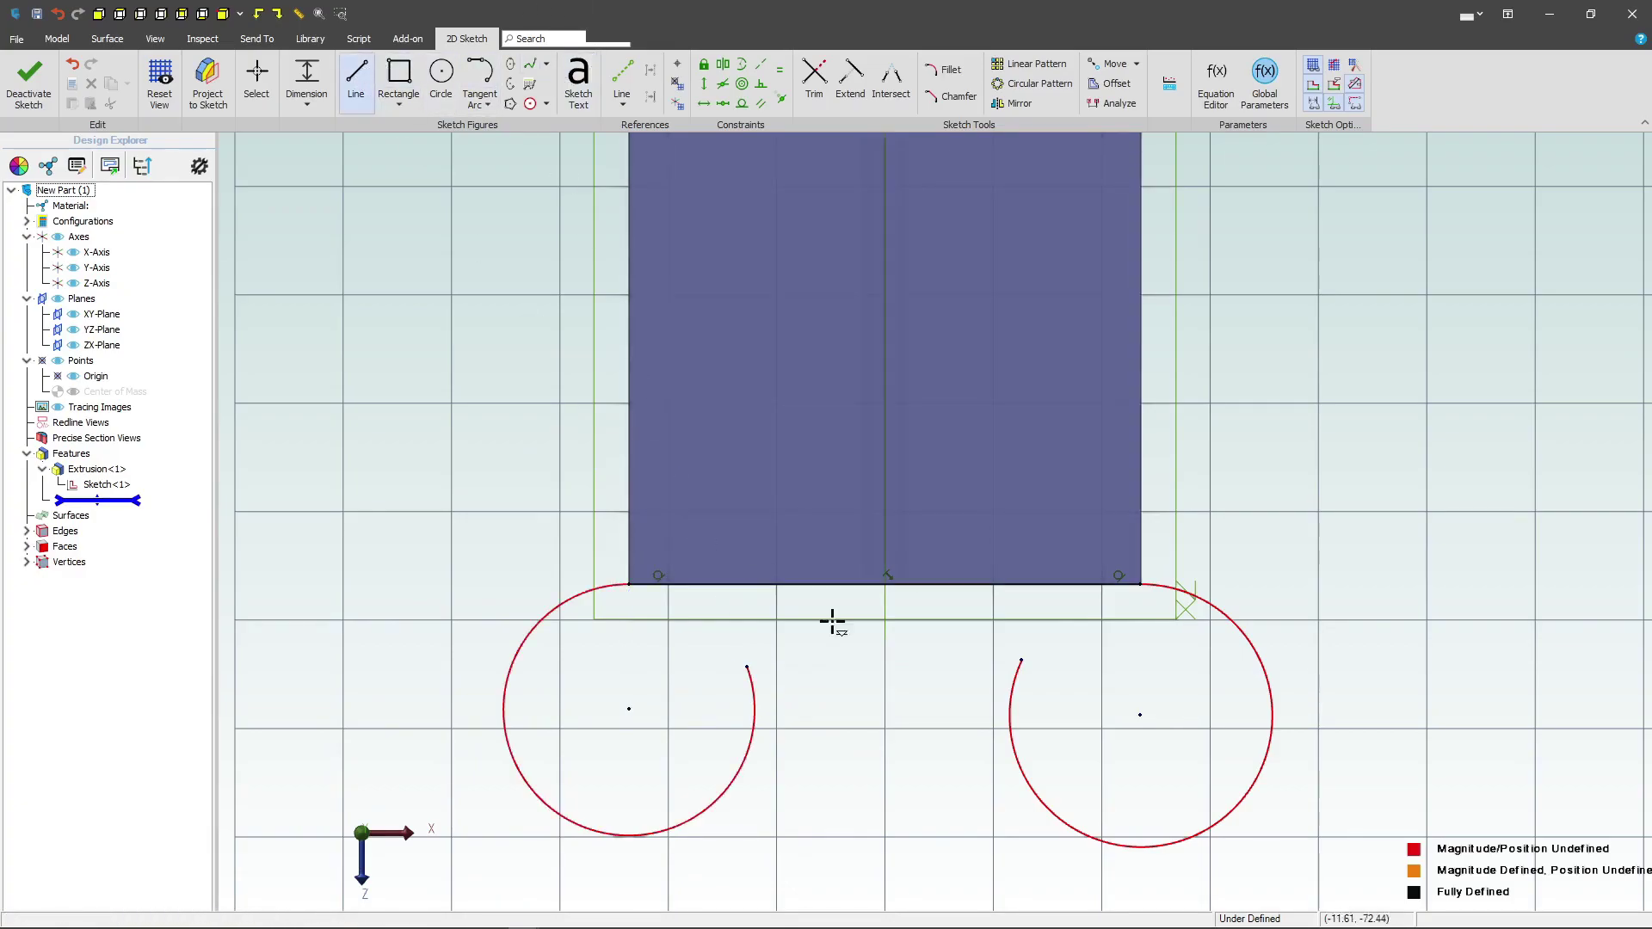
left_click(746, 666)
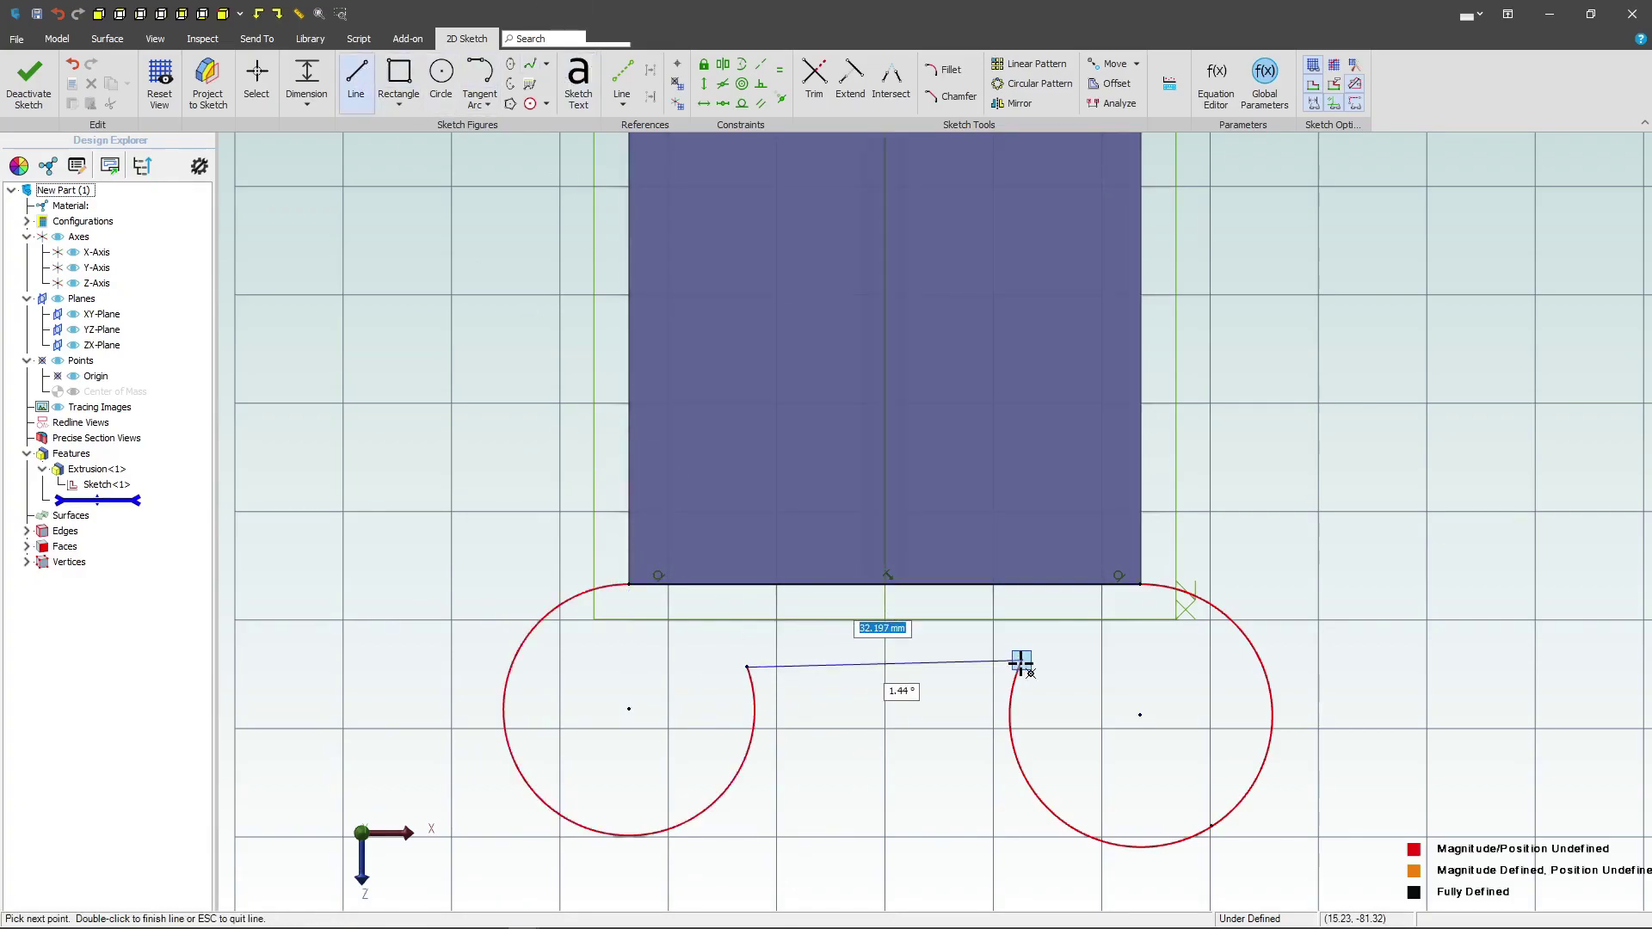
left_click(1021, 660)
key("Escape")
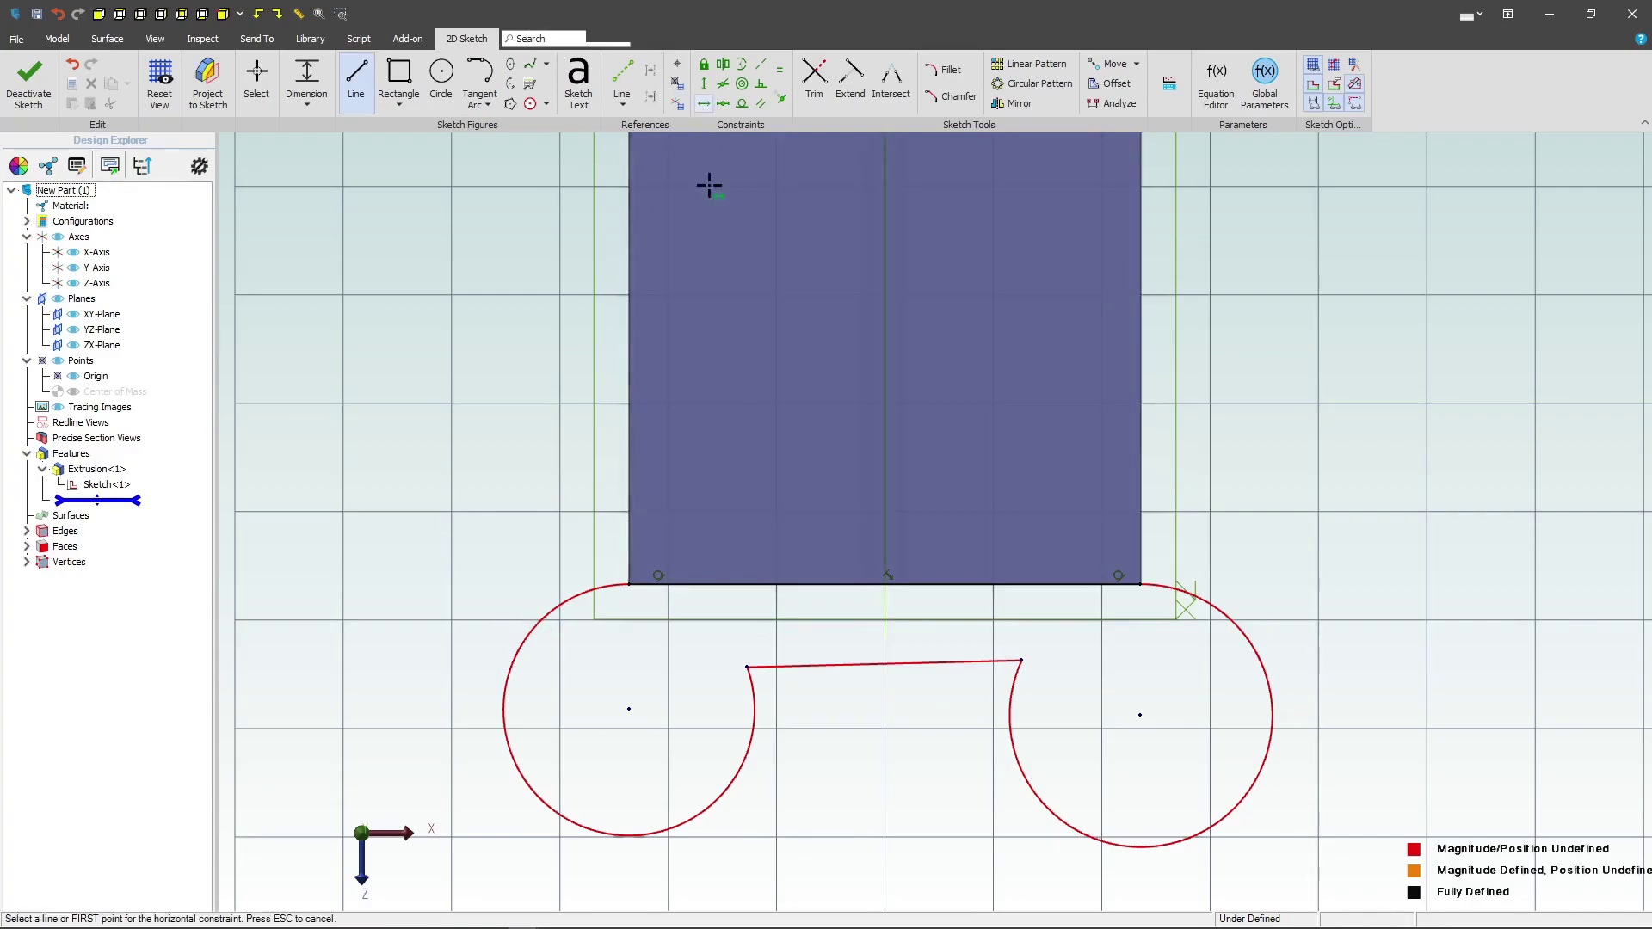
left_click(845, 665)
left_click(925, 573)
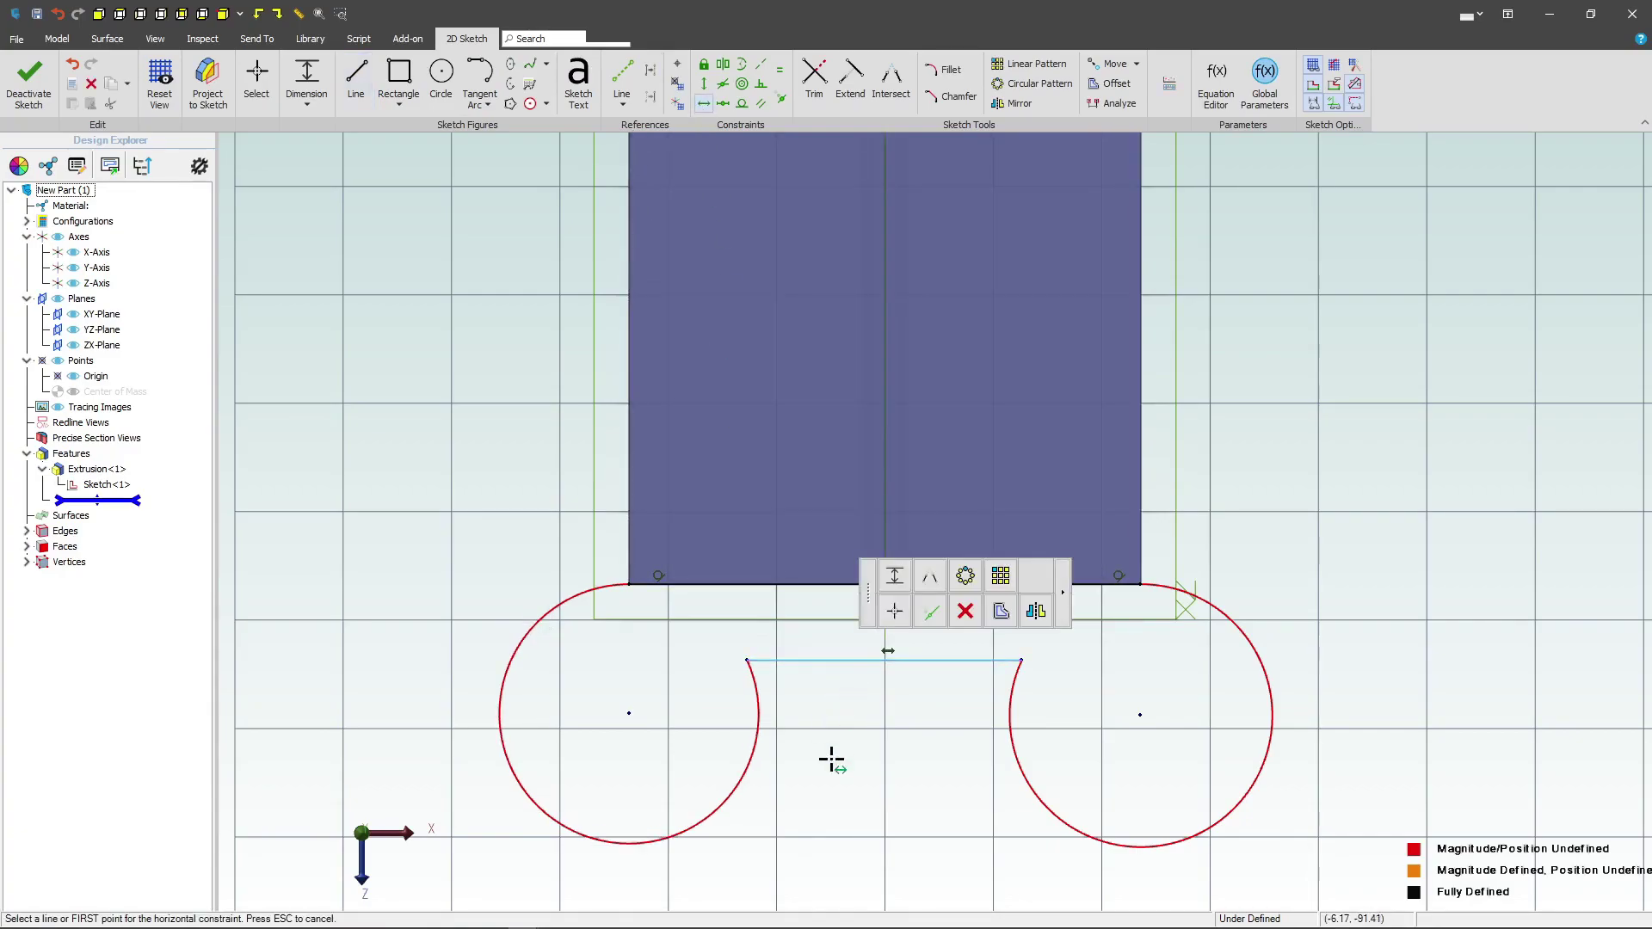
key("Escape")
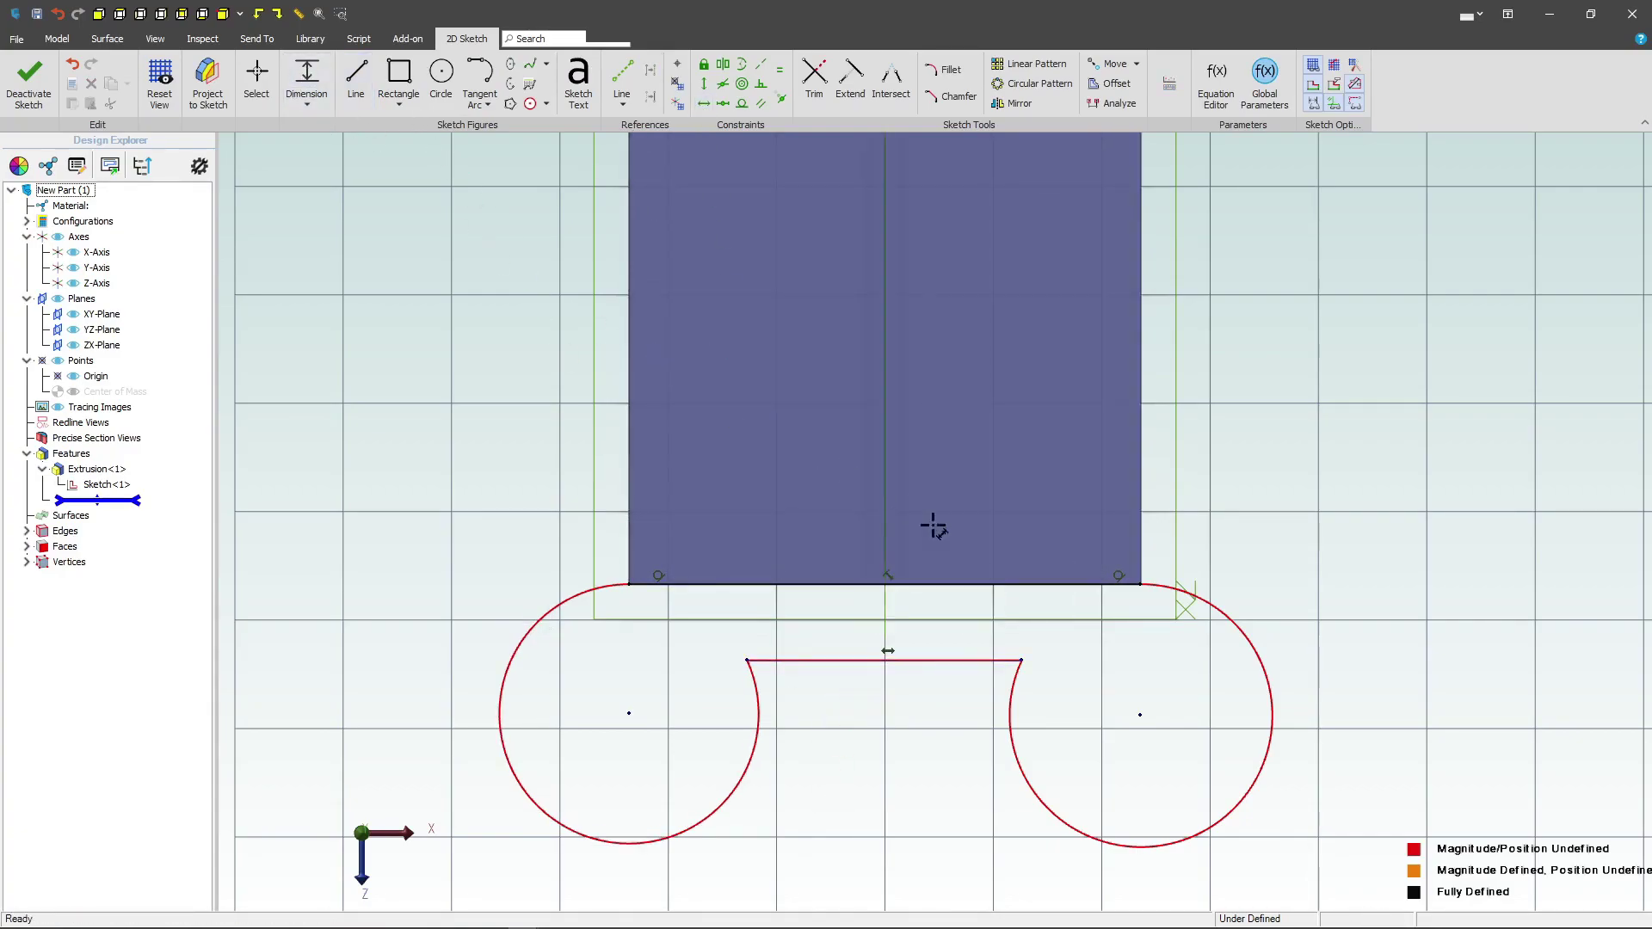
Give the right arc an 18 mm radius and make the left arc equal to it.
left_click(1261, 664)
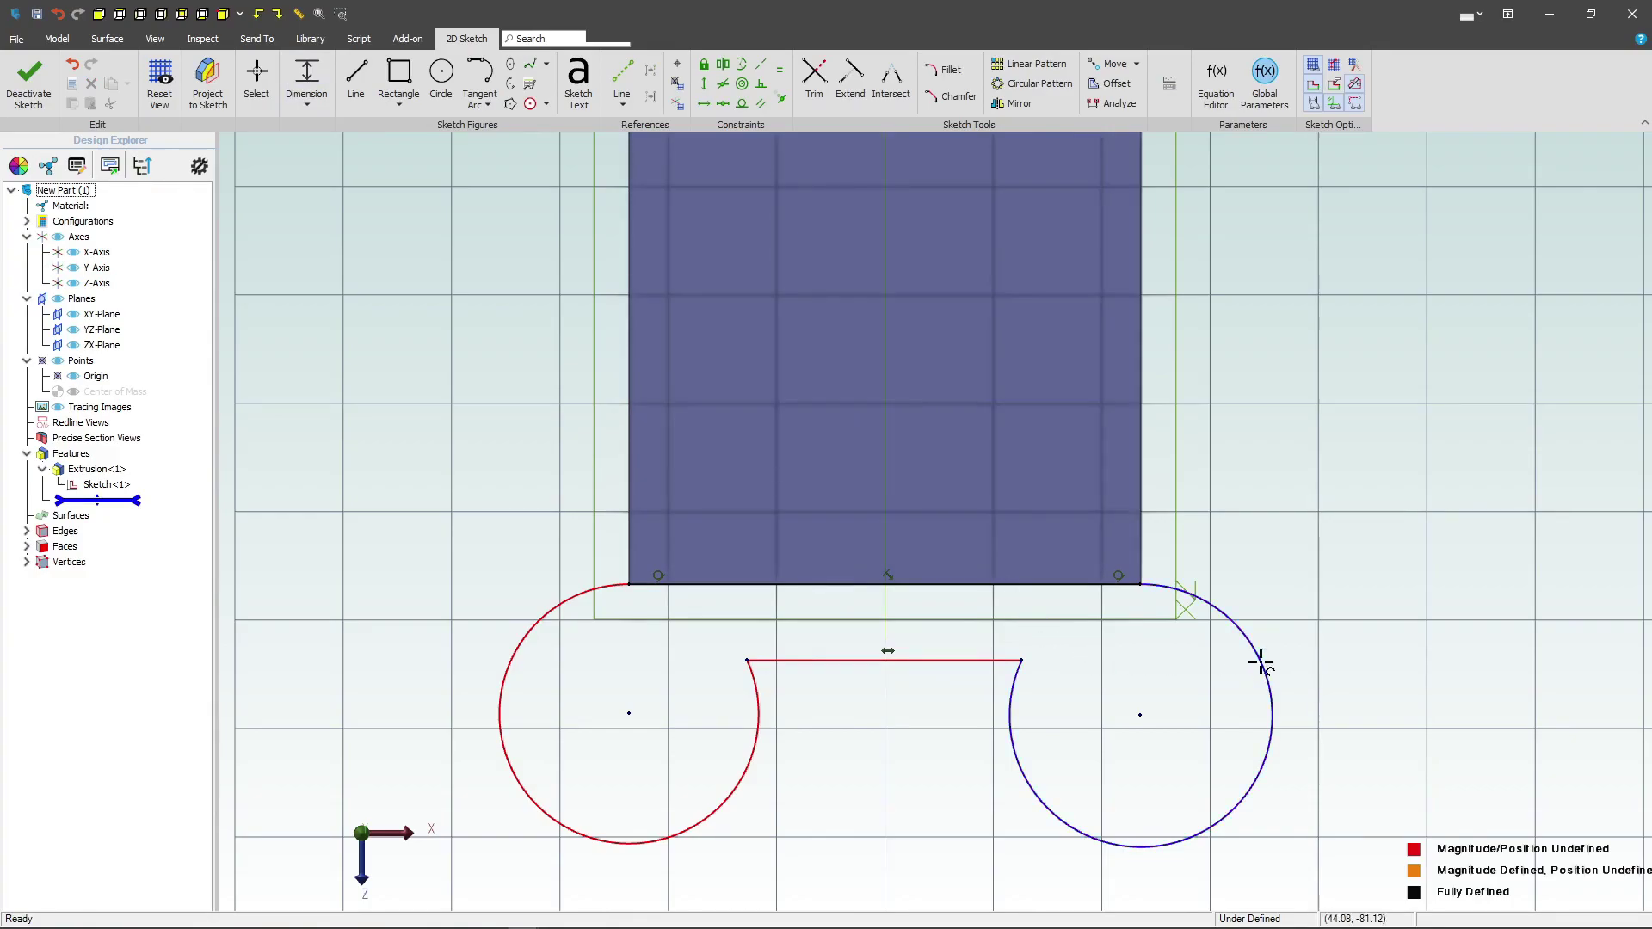
left_click(1482, 682)
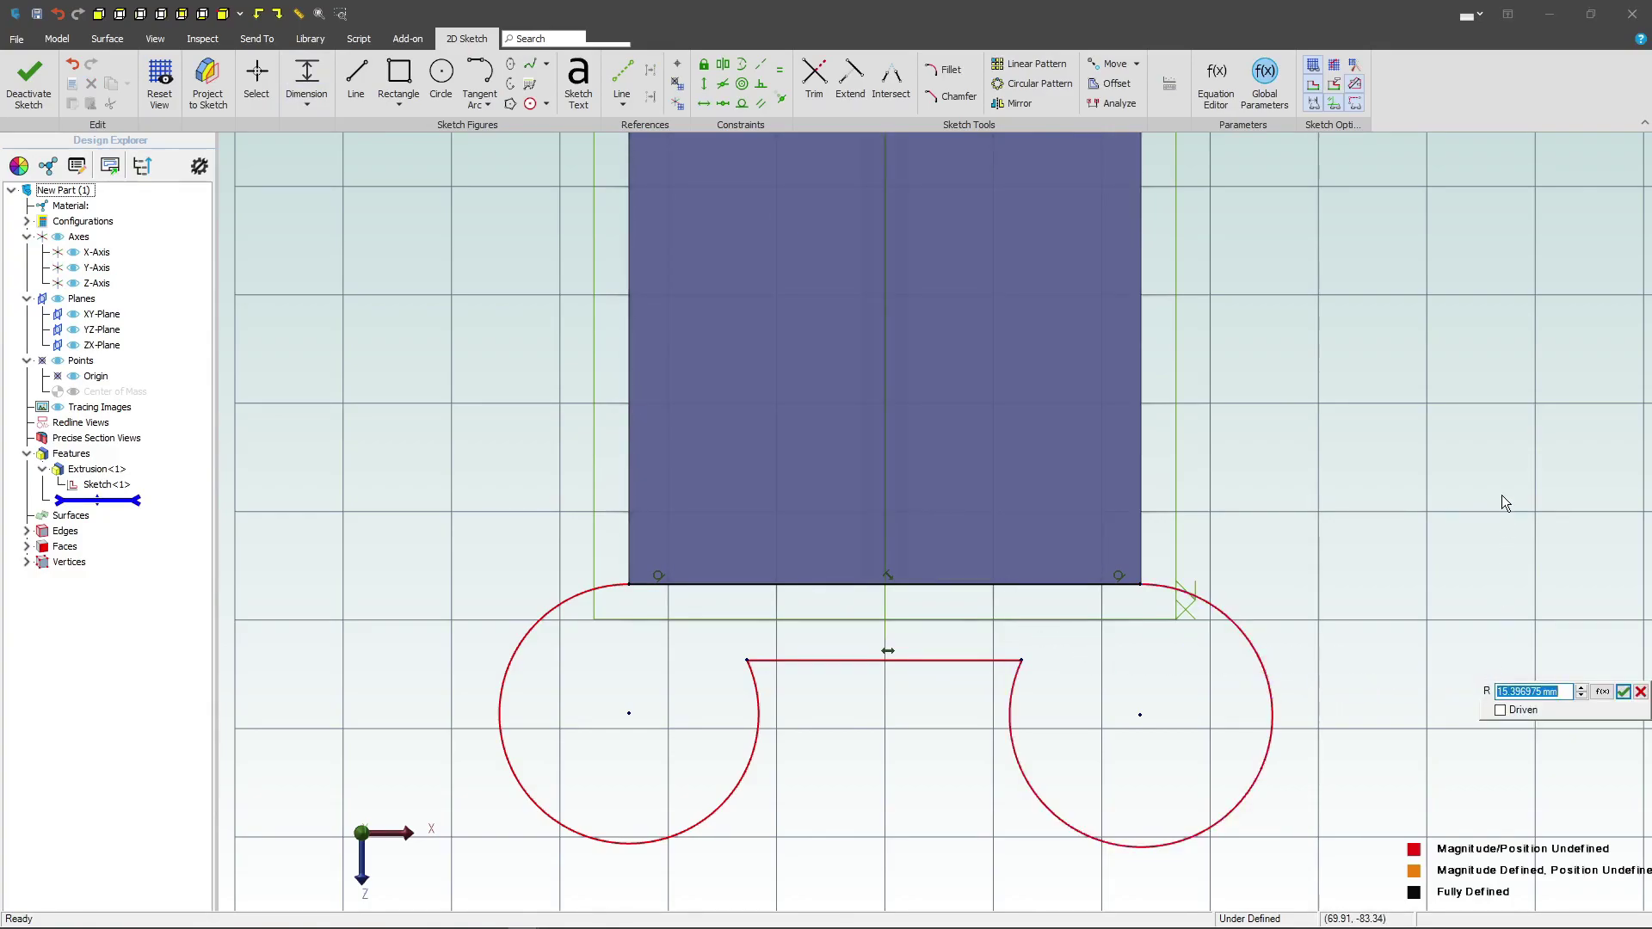
type("18")
key("Return")
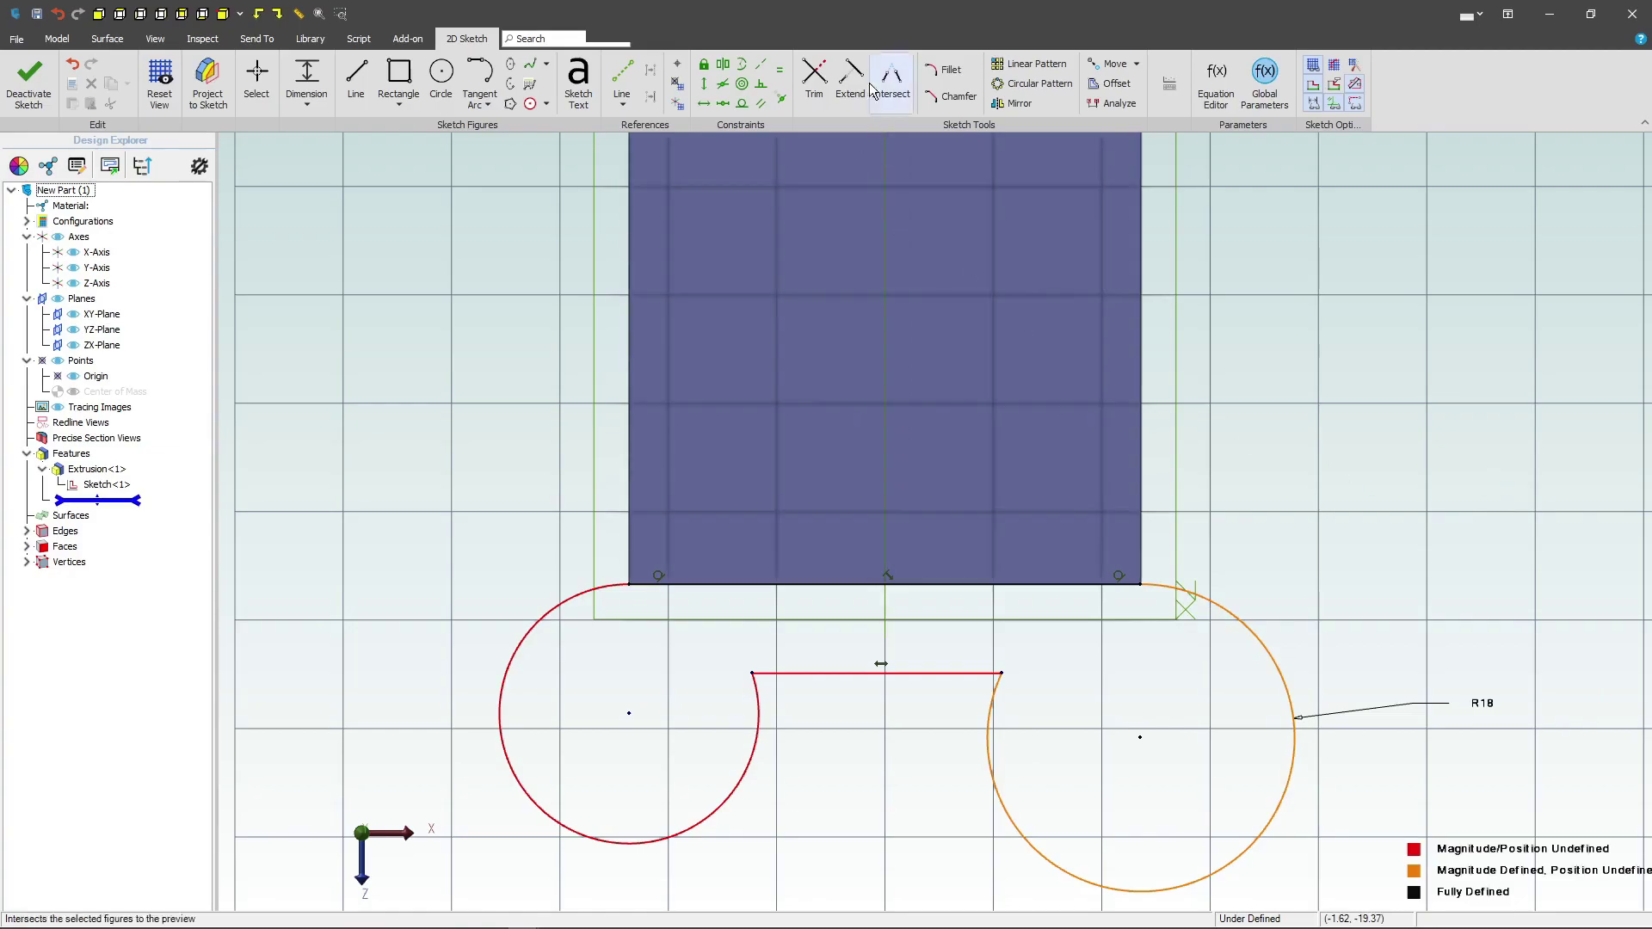
left_click(780, 68)
left_click(749, 788)
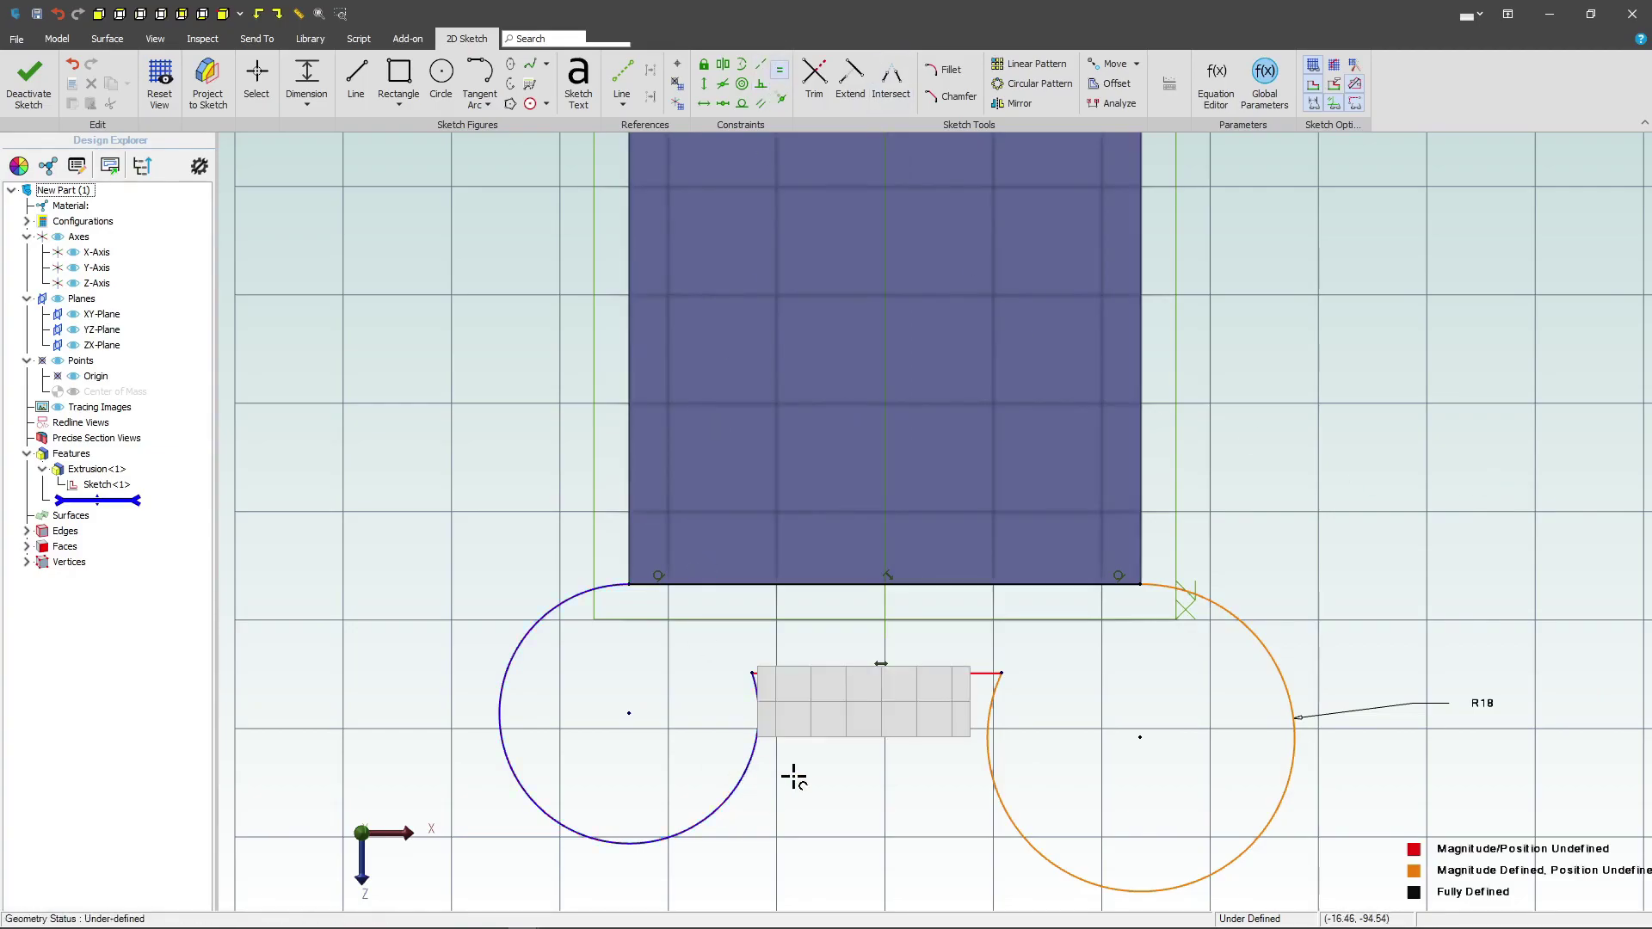
left_click(991, 771)
key("Escape")
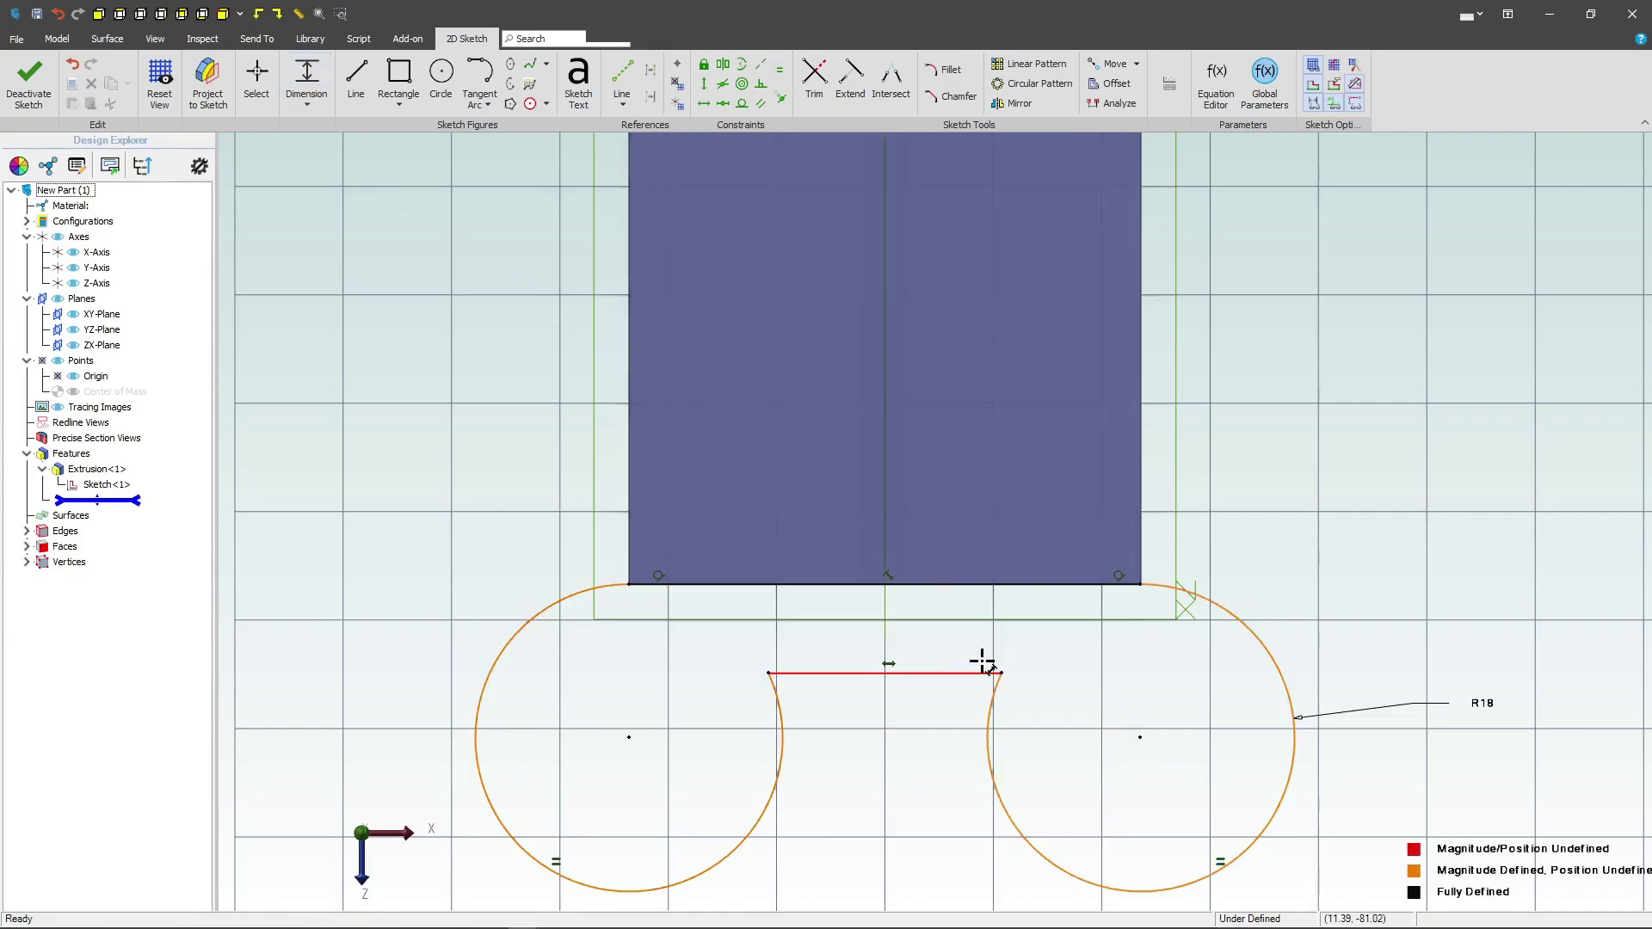
Dimension the connecting line 12 mm below the projected edge.
left_click(1132, 592)
left_click(1398, 632)
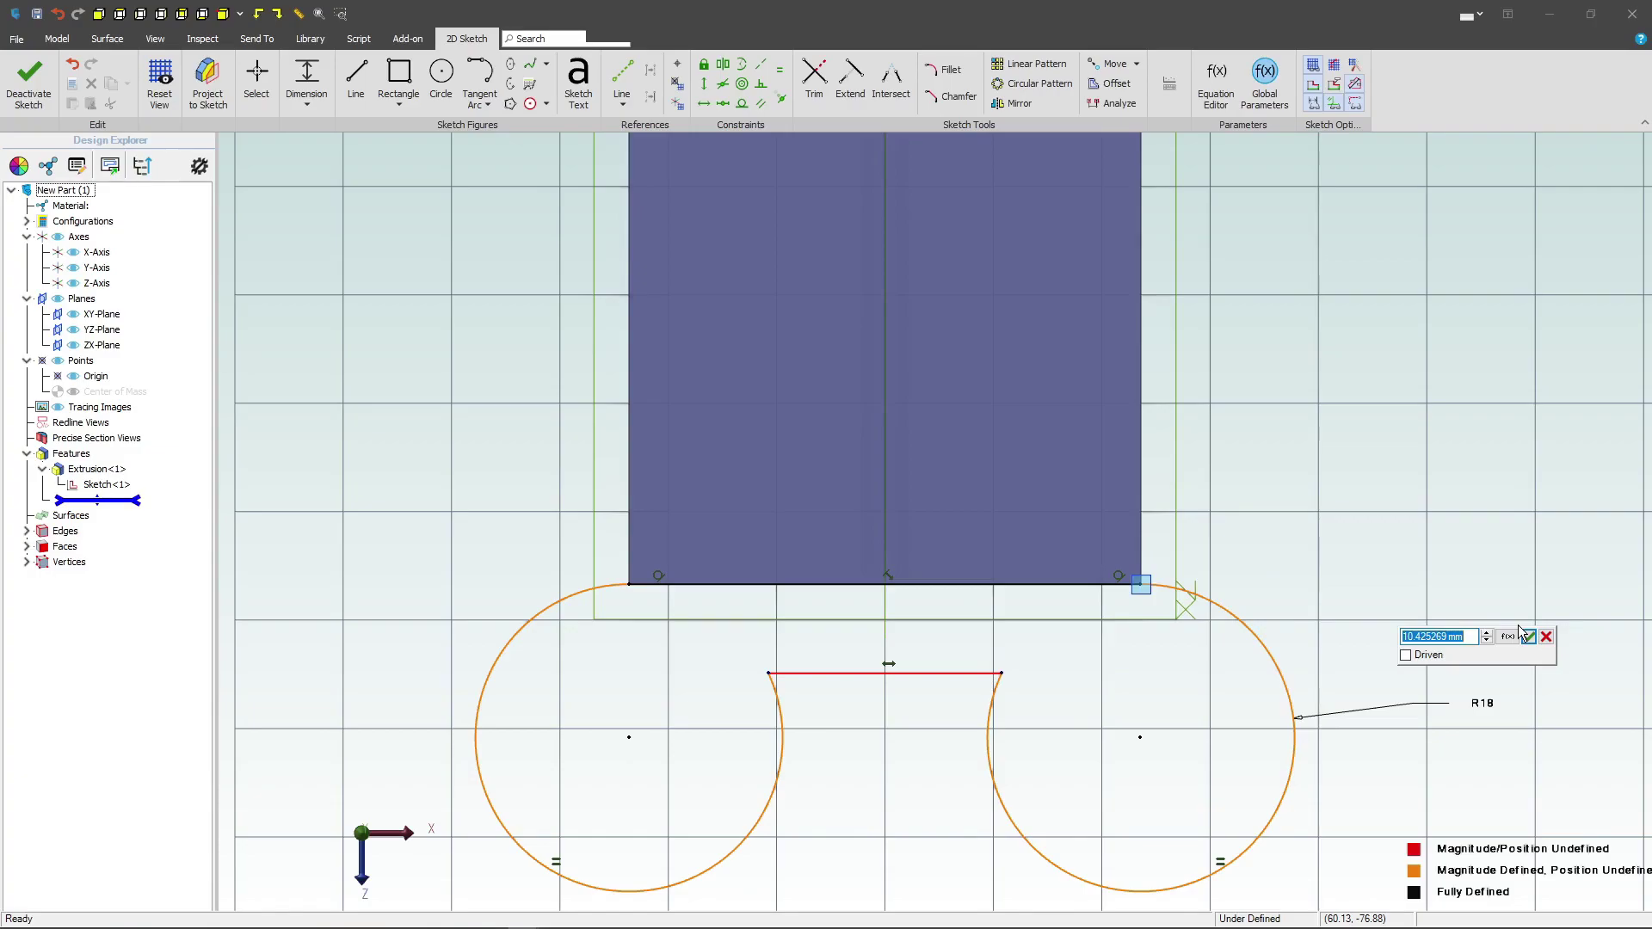
type("12")
key("Return")
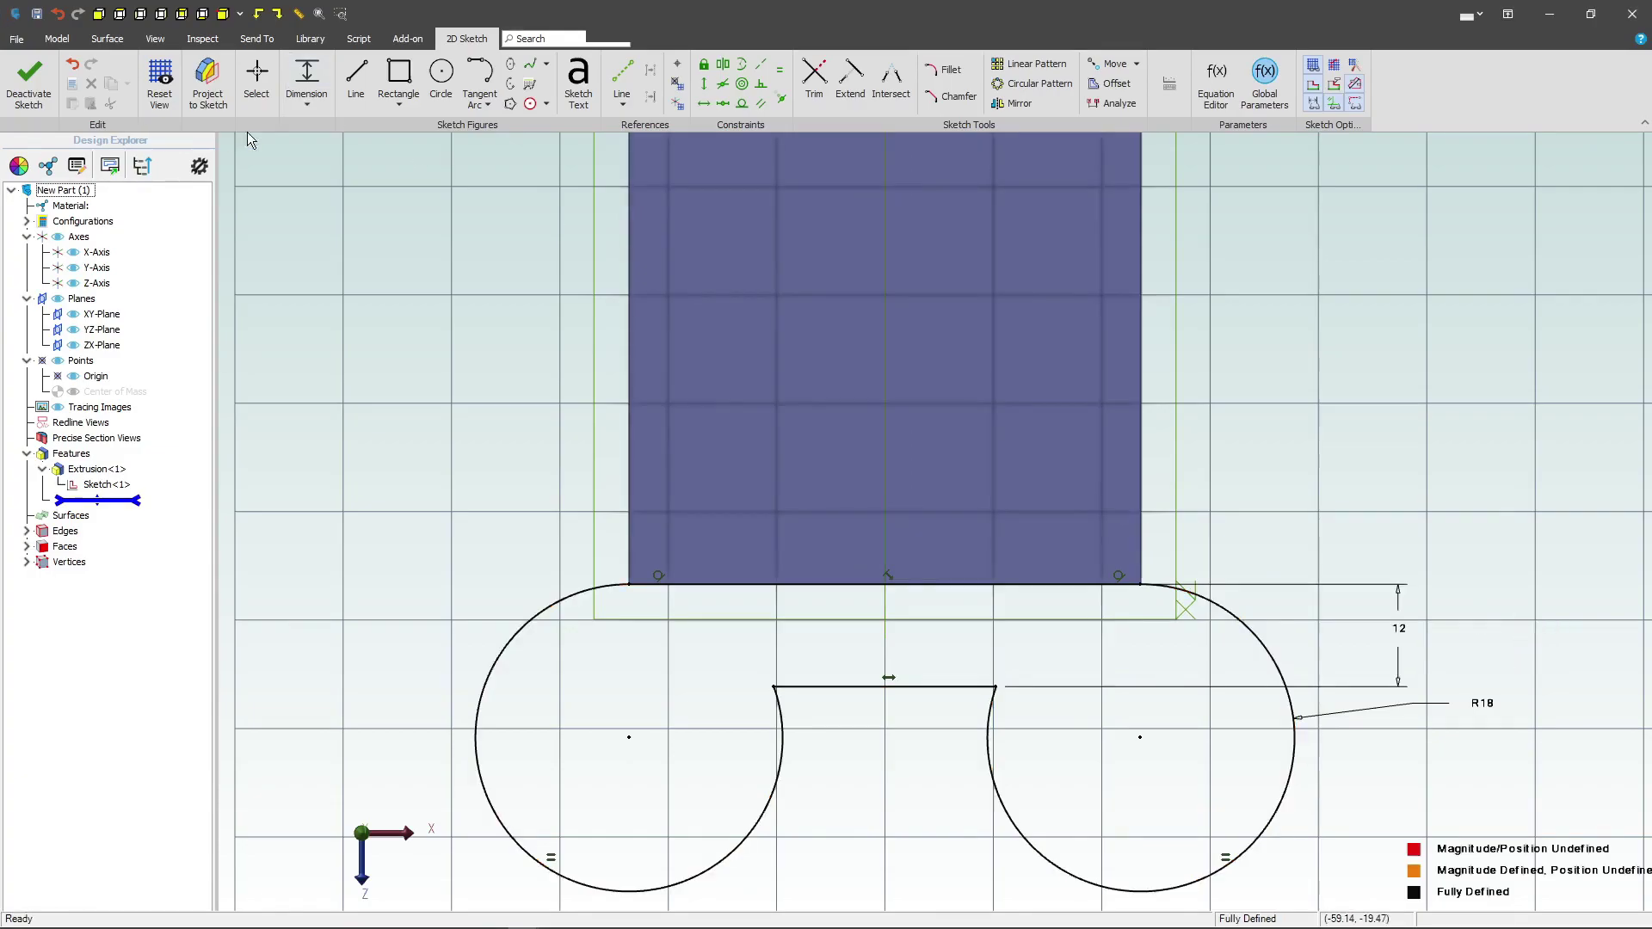
Draw a circle in each lobe and constrain the two circles equal.
left_click(440, 76)
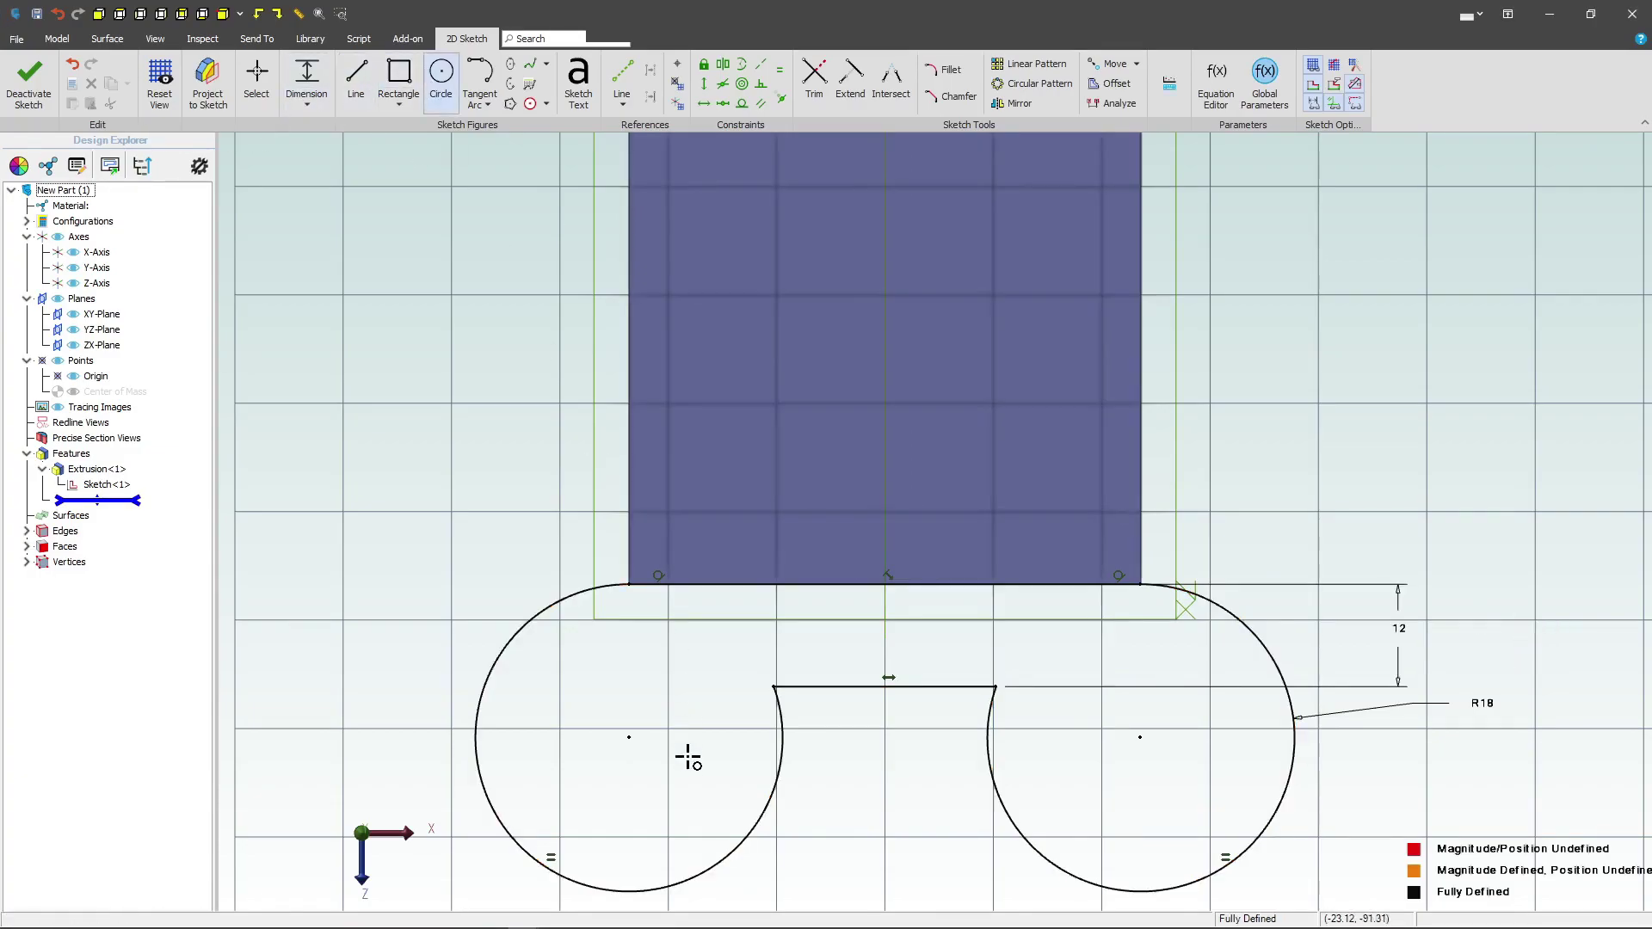
left_click(629, 737)
left_click(580, 738)
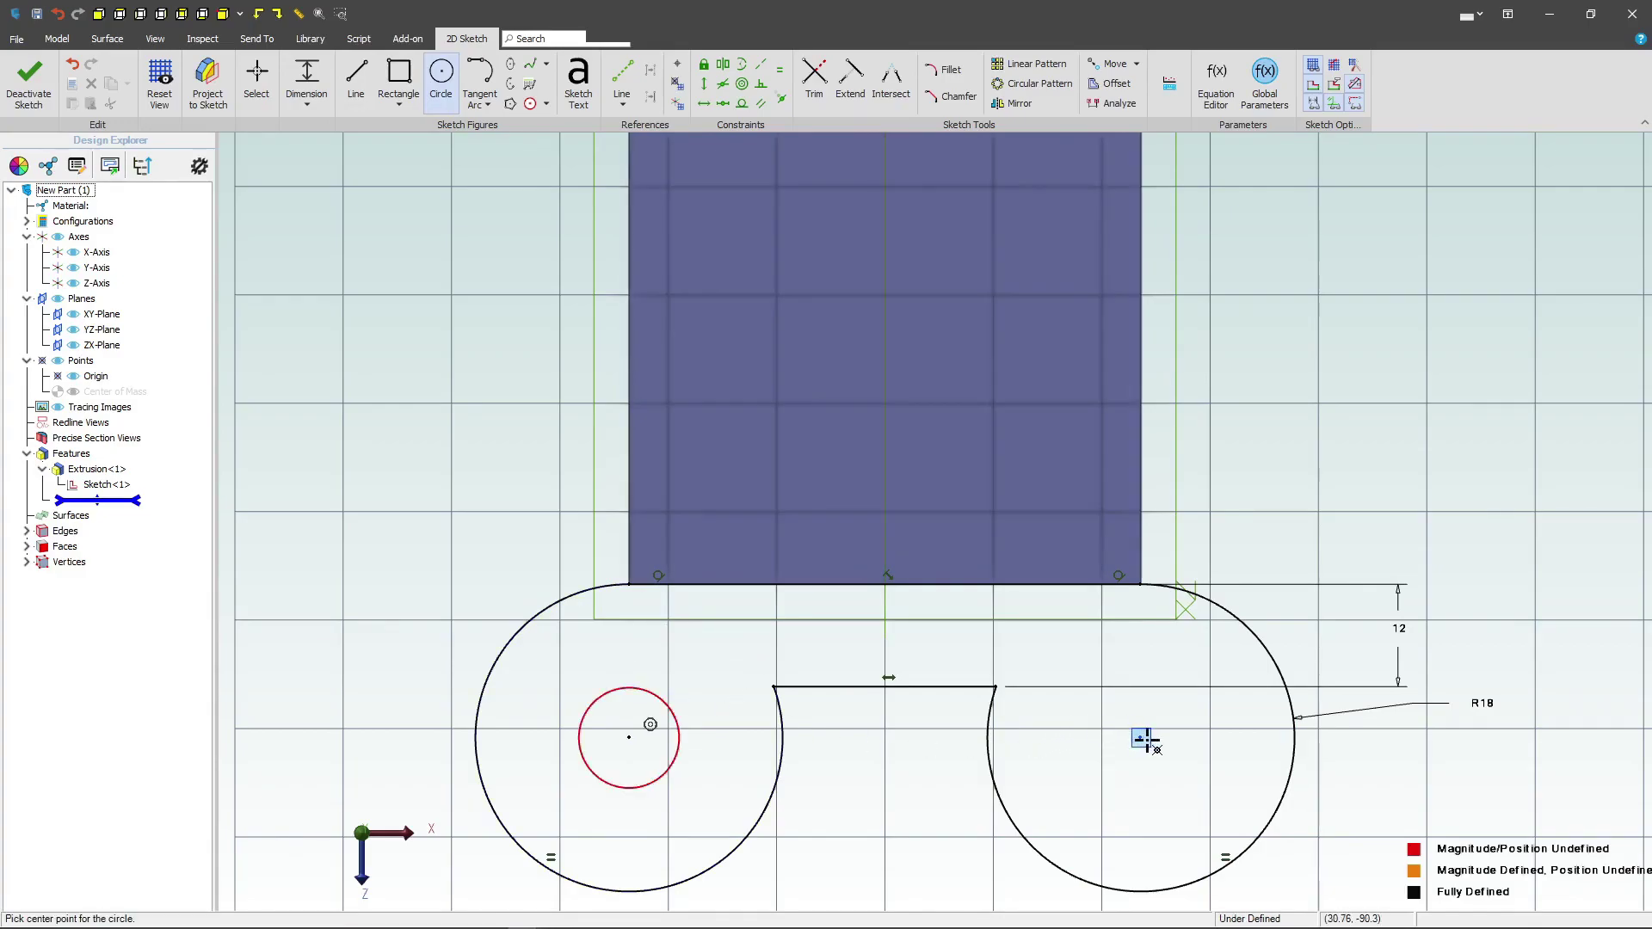
left_click(1140, 737)
left_click(1144, 686)
left_click(780, 68)
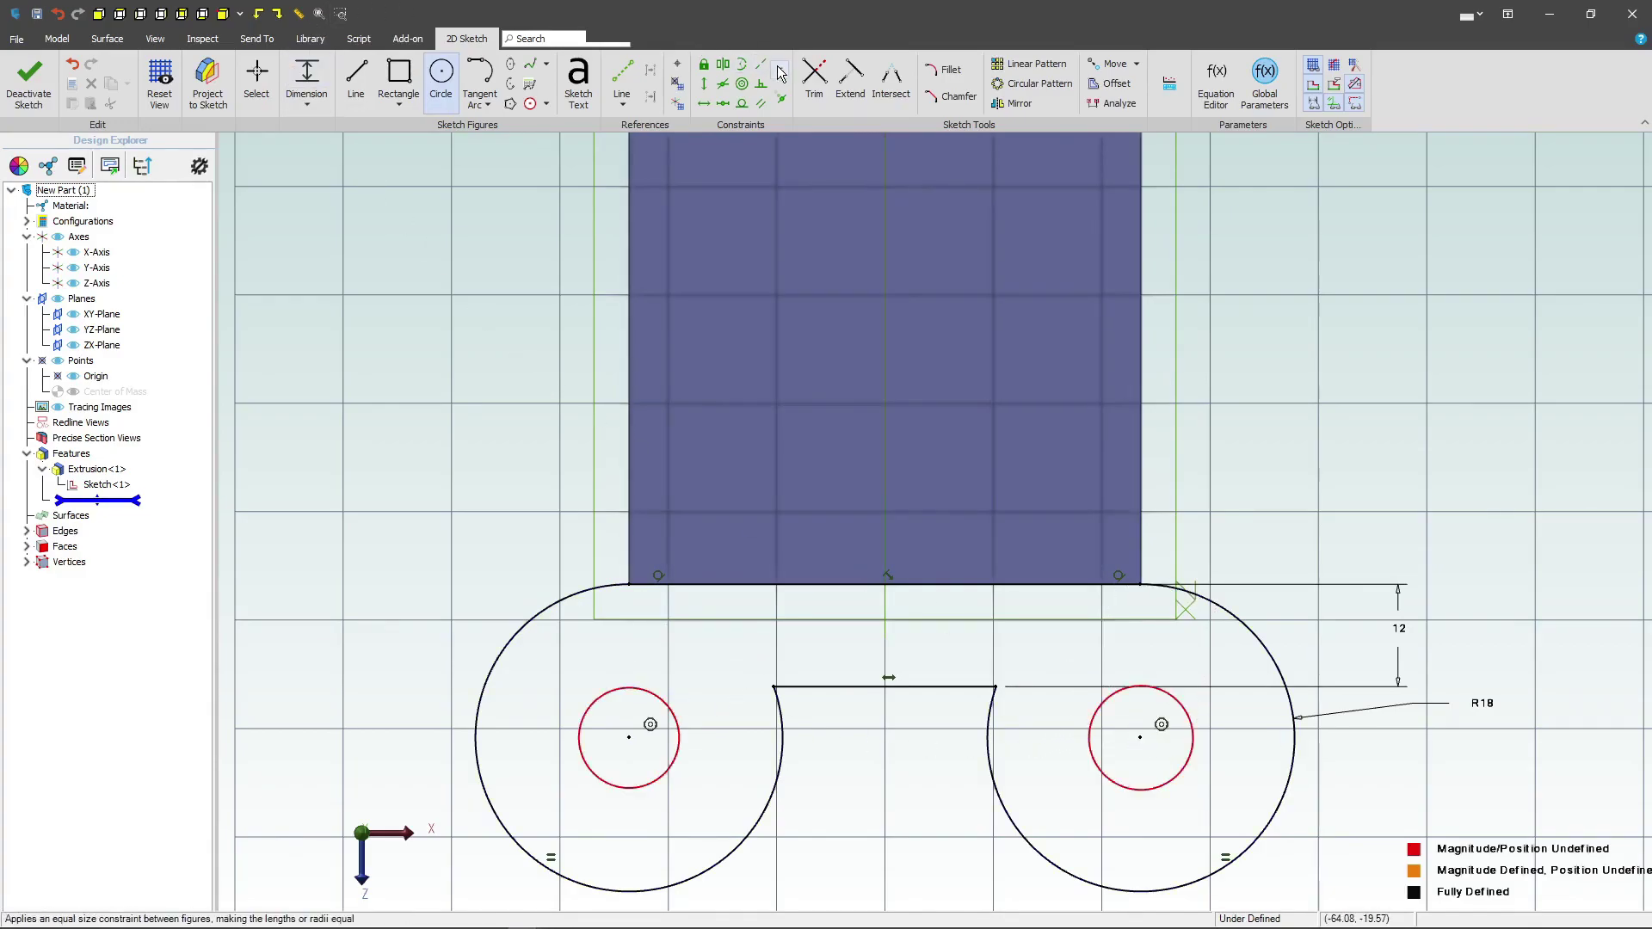
left_click(674, 717)
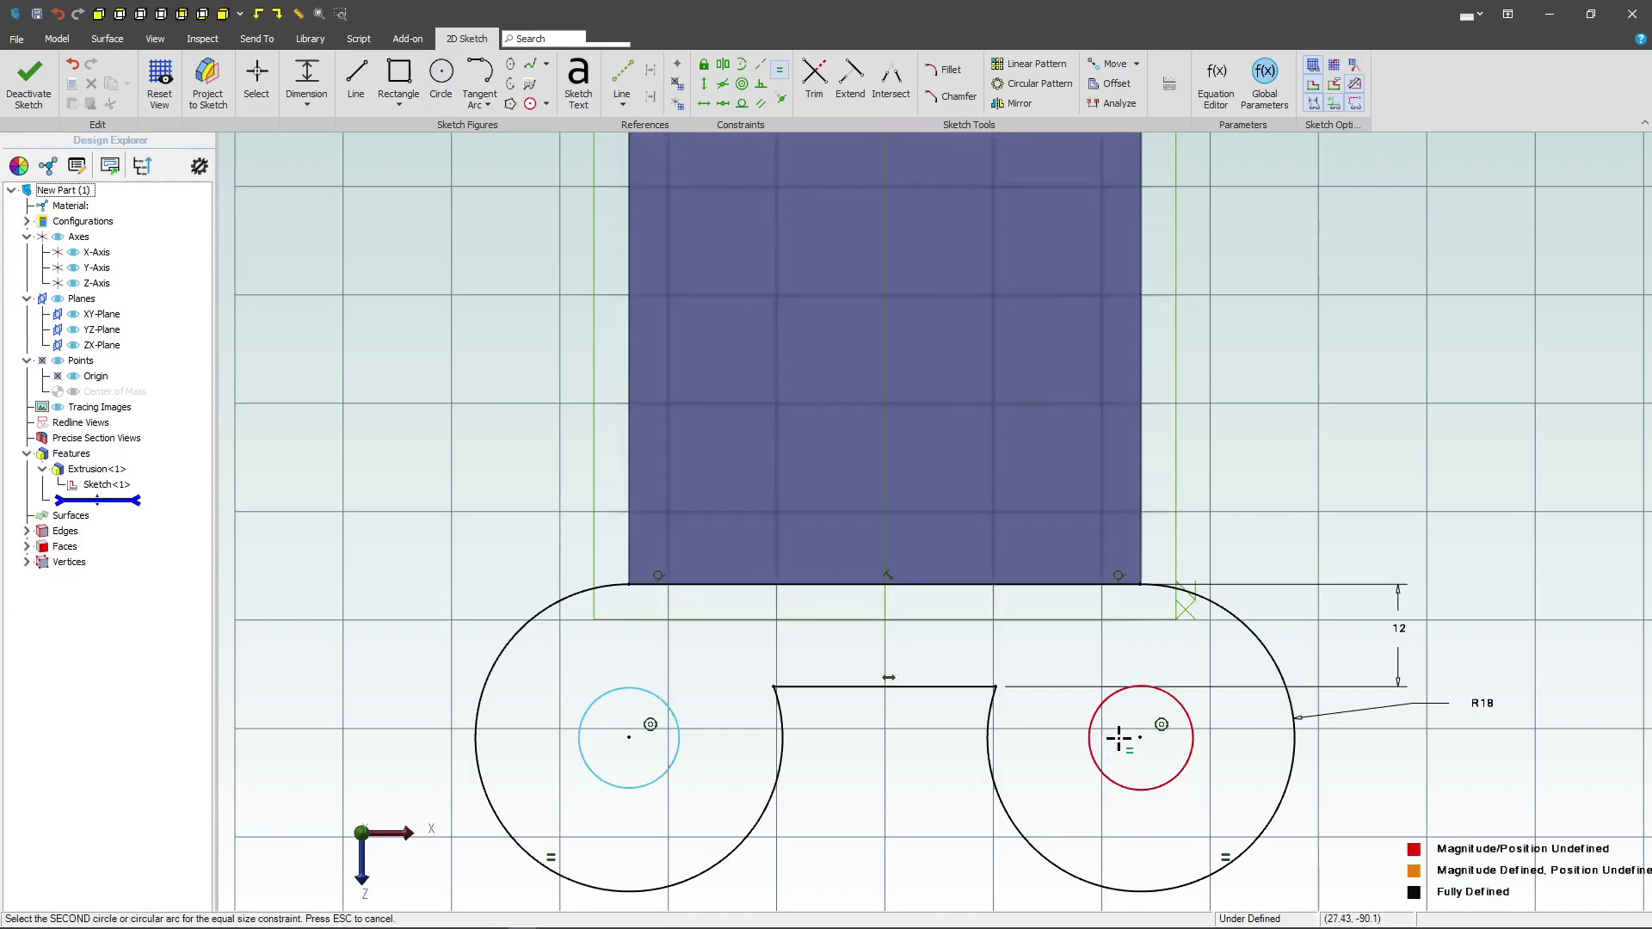
left_click(1091, 737)
Dimension the circle diameter at 18 mm and exit the sketch as Sketch<2>.
left_click(307, 82)
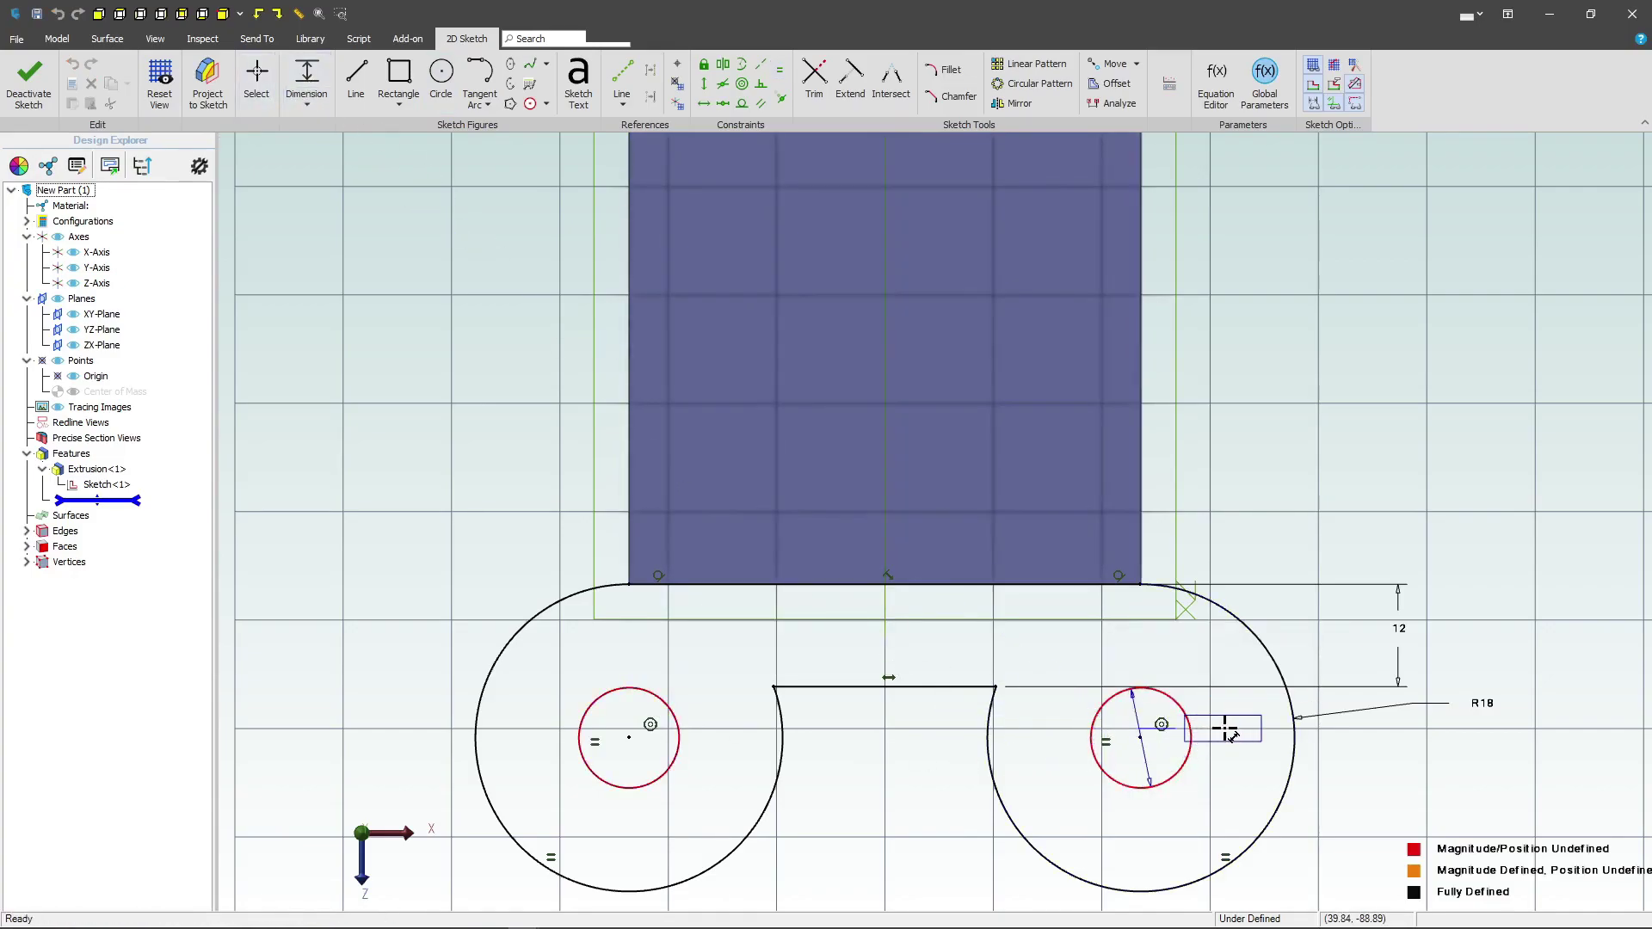
left_click(1227, 736)
type("18")
key("Return")
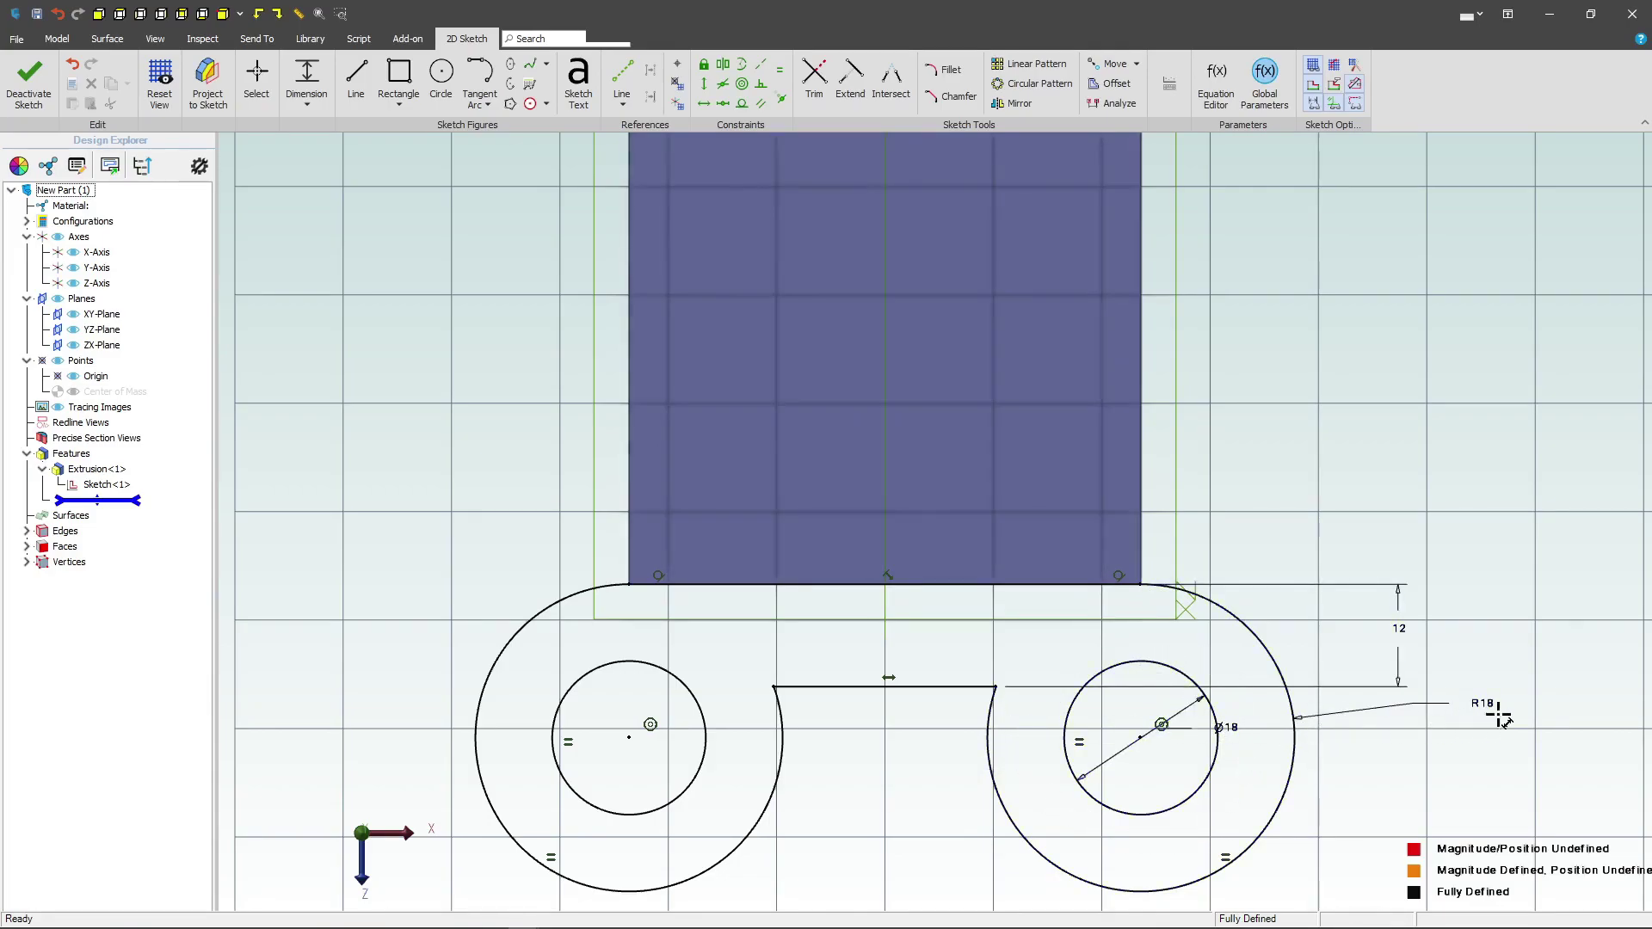
left_click(9, 62)
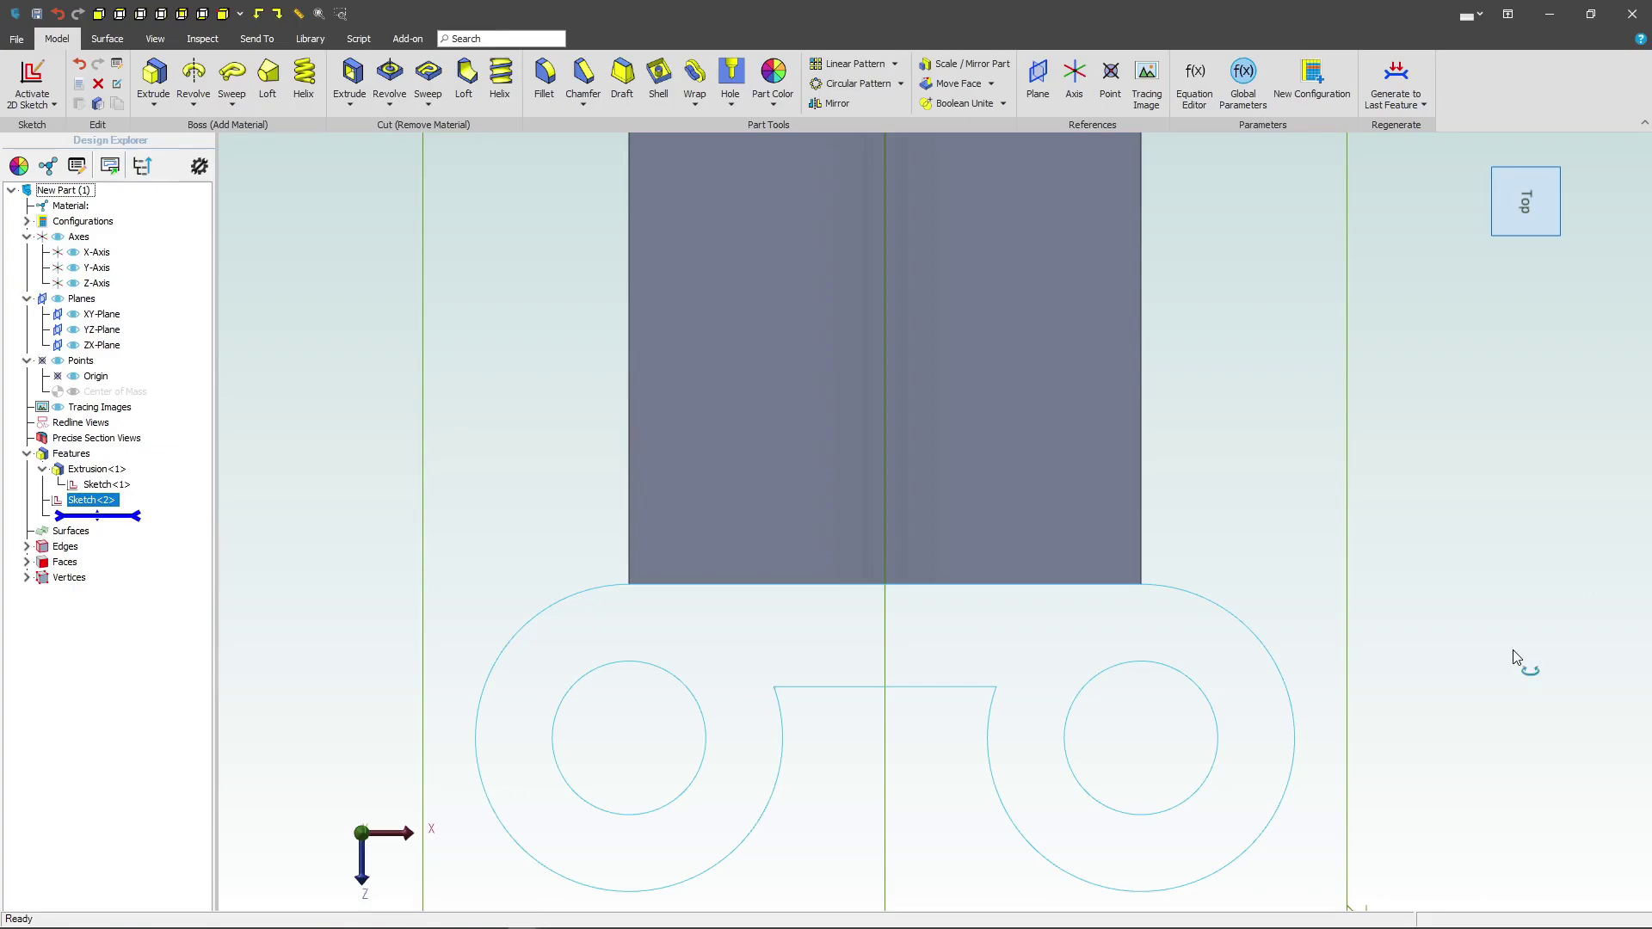
Extrude the two-lobe sketch as a Dual Depth boss, 12 mm one way and 24 mm the other.
middle_click_drag(1515, 654, 1460, 637)
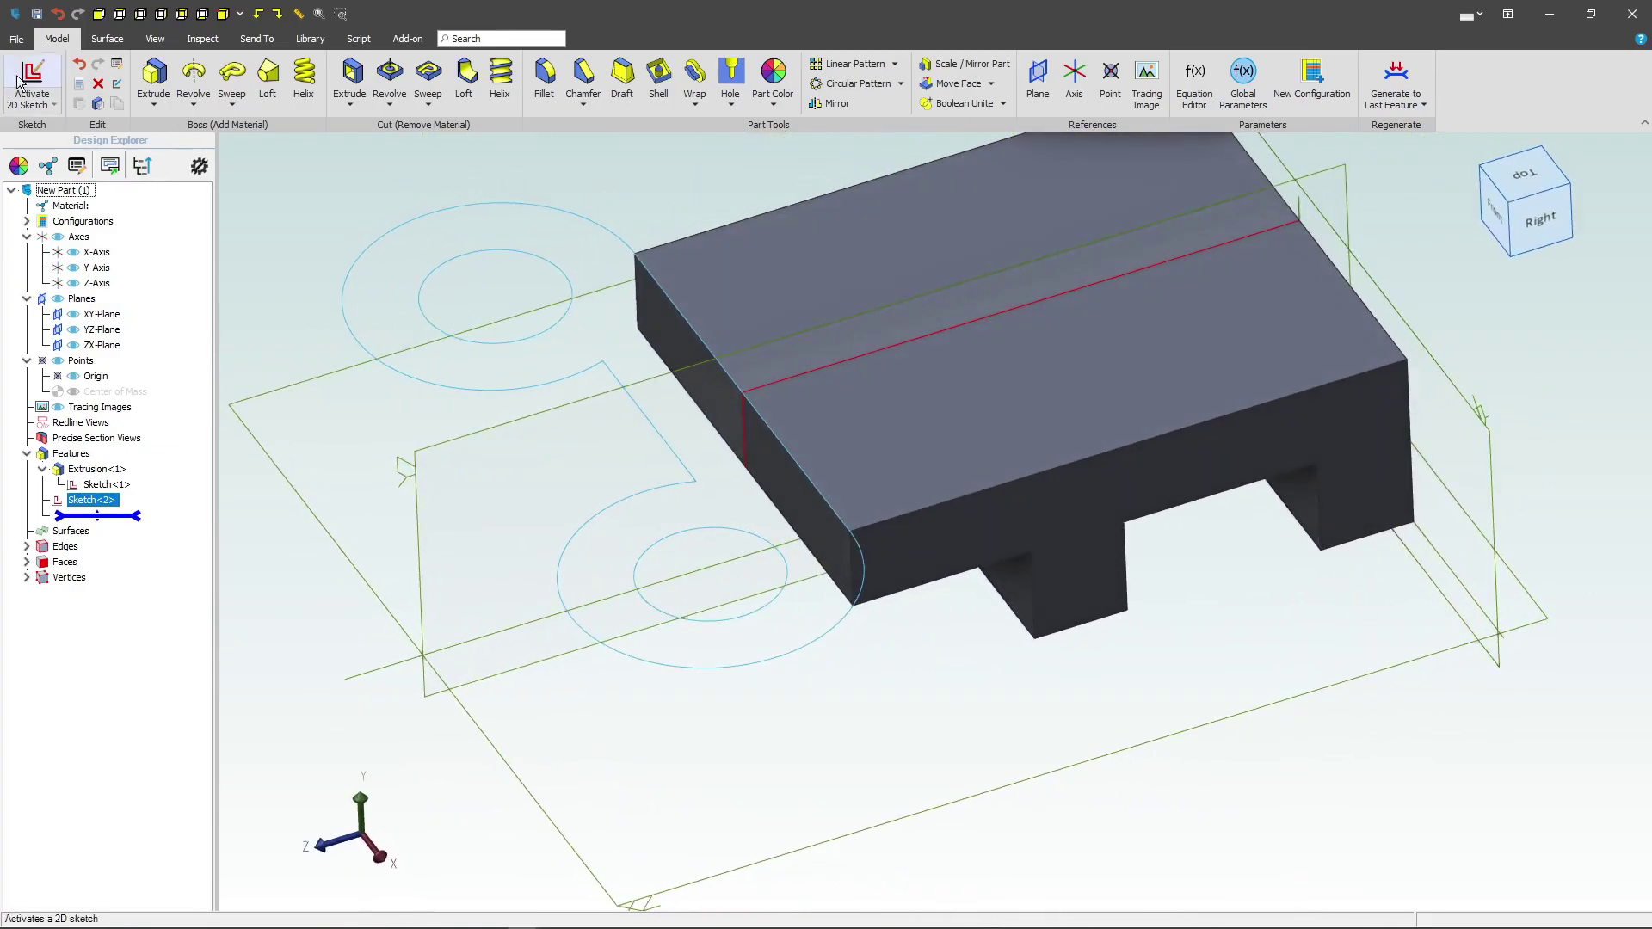
left_click(153, 78)
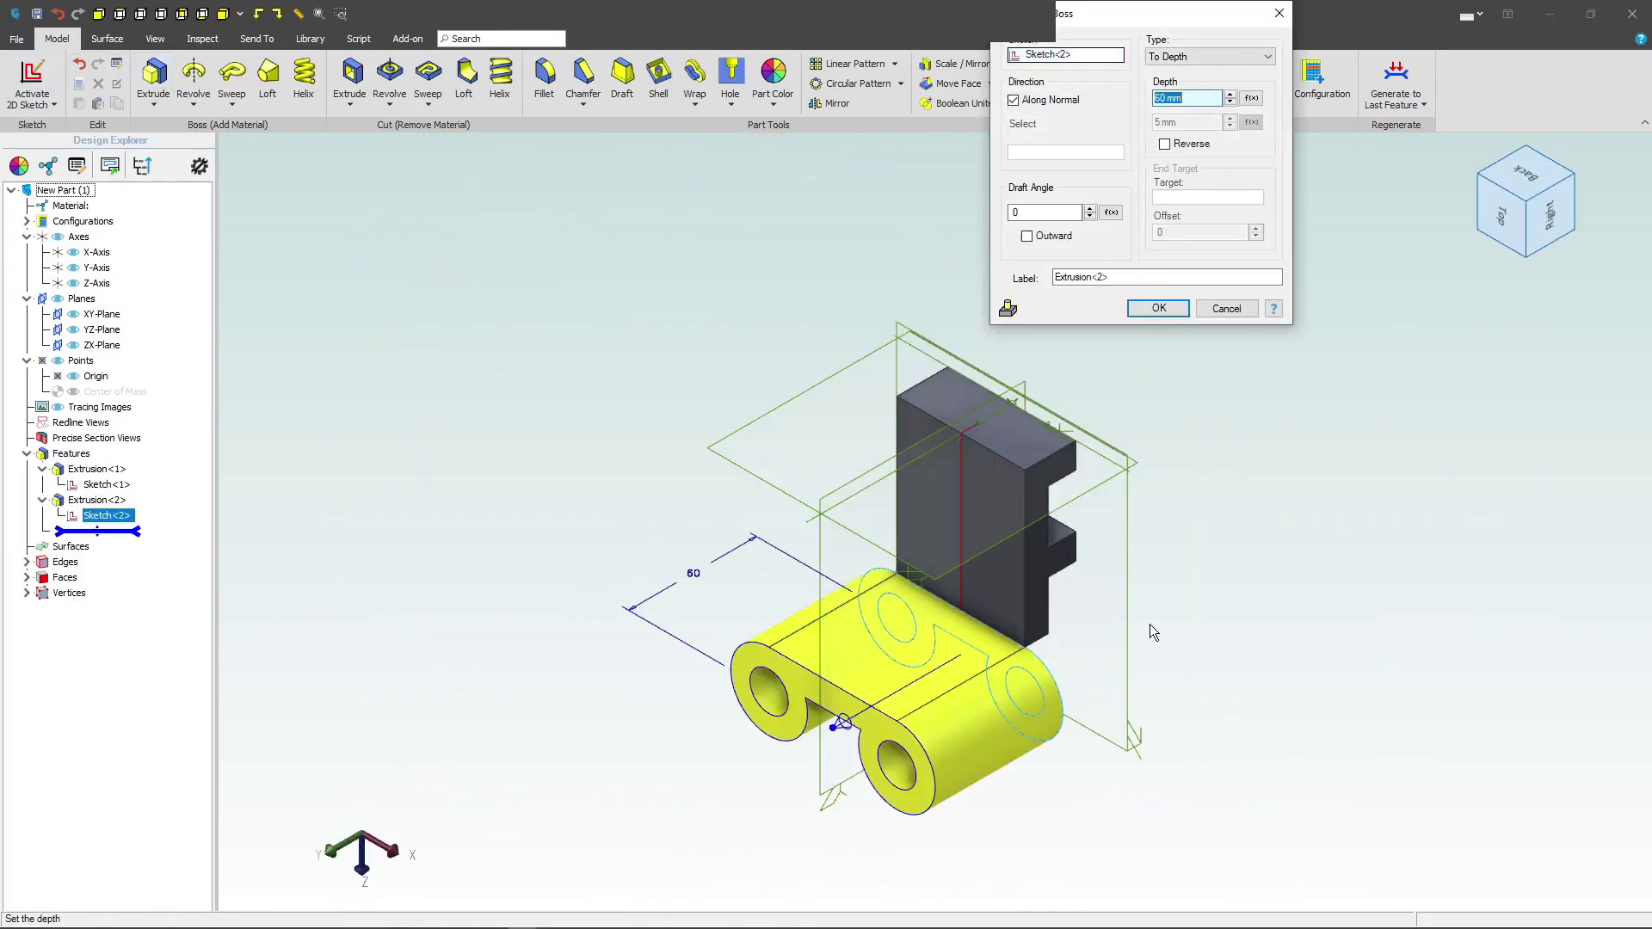
scroll(1149, 623, "up", 2)
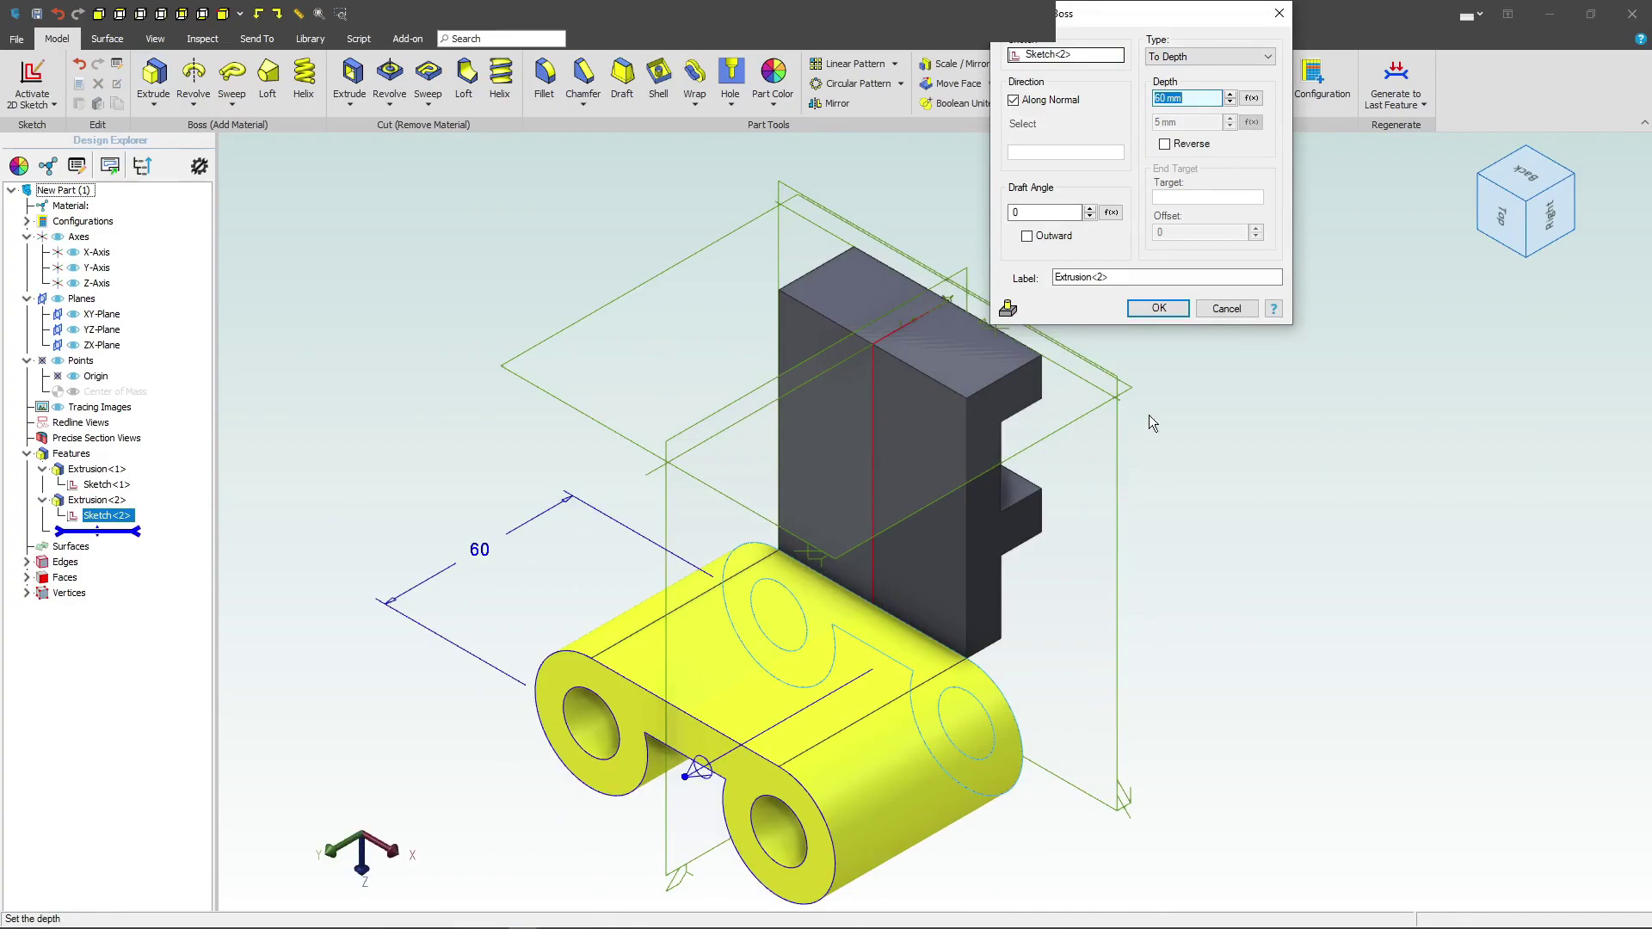
left_click(1215, 57)
left_click(1214, 91)
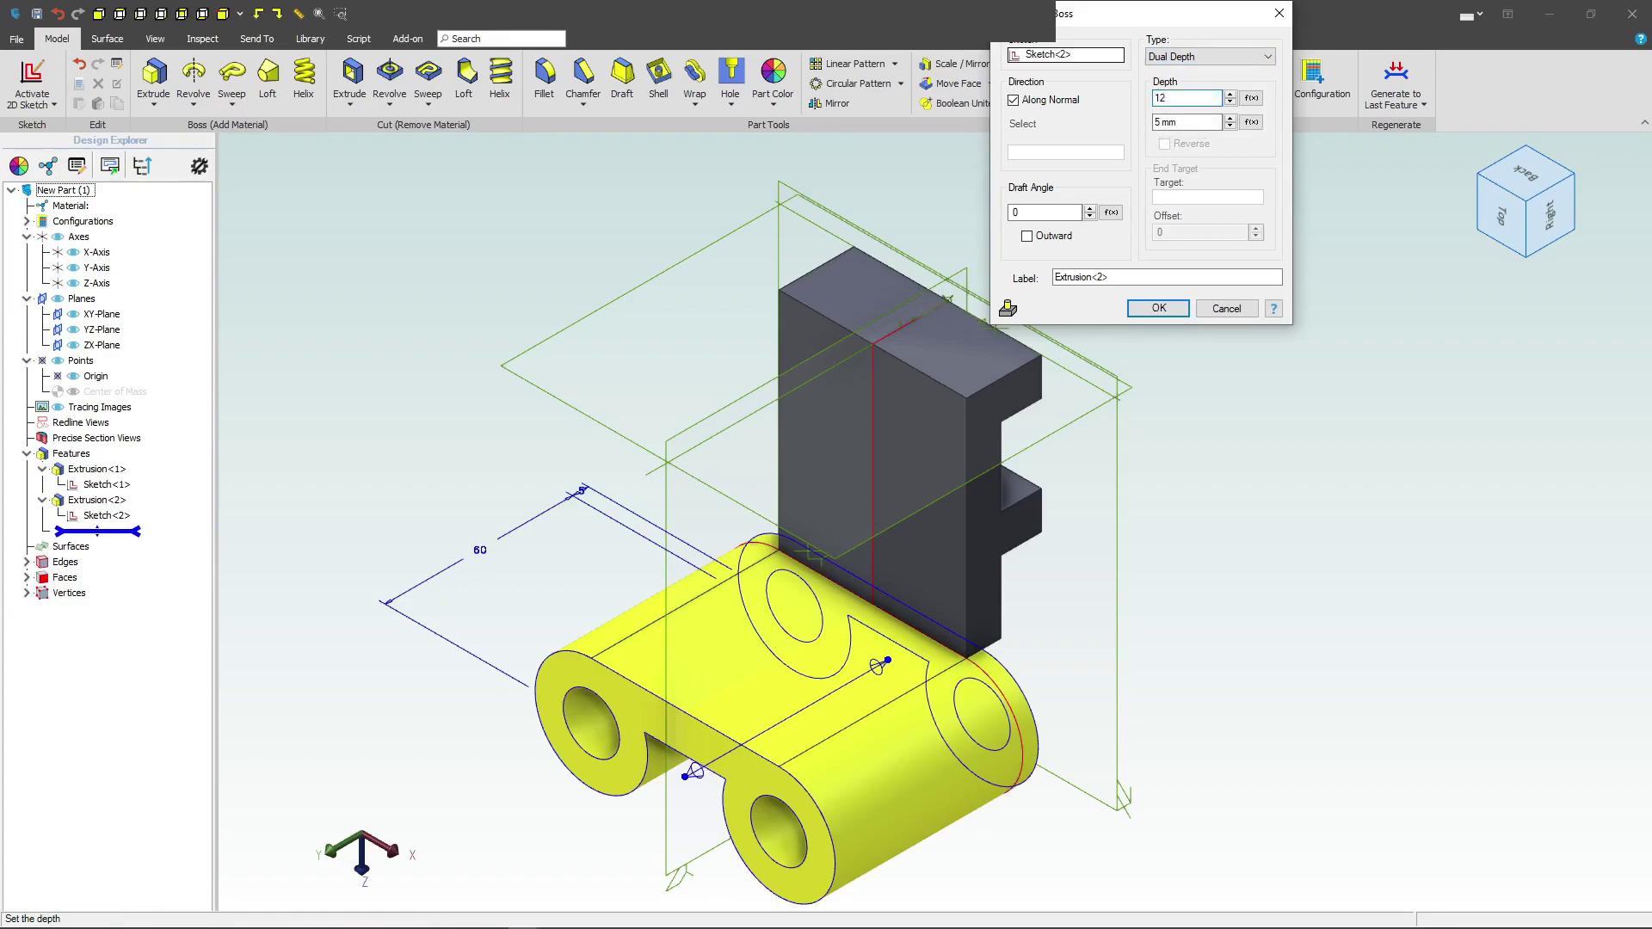
type("12")
key("Tab")
key("Tab")
type("1")
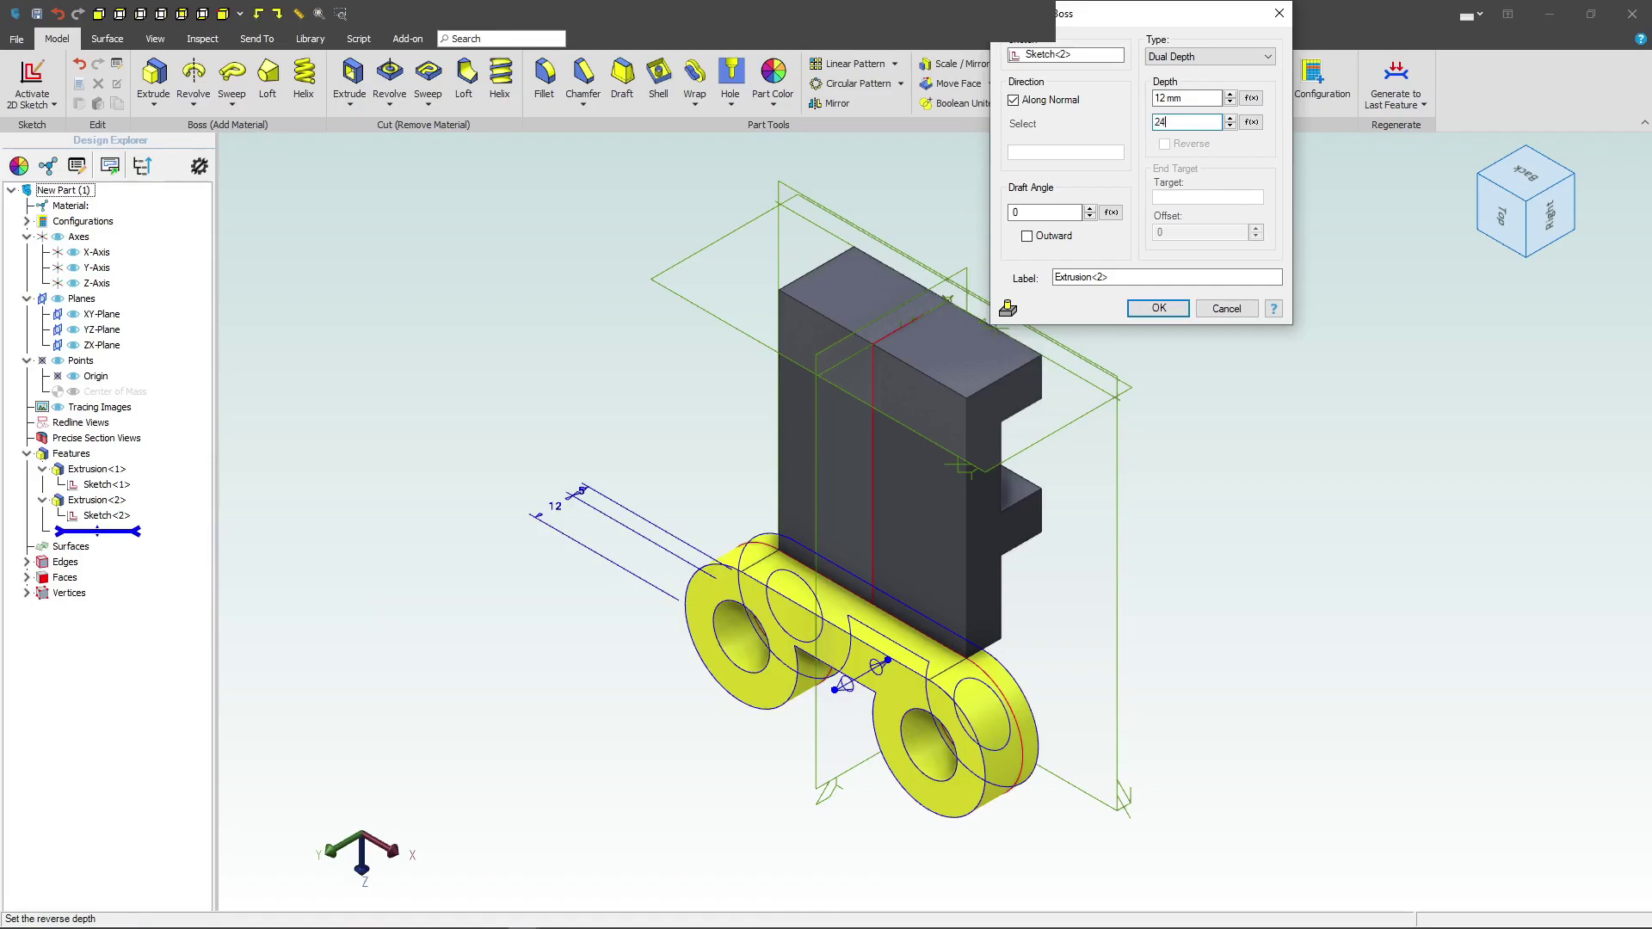
key("Return")
middle_click_drag(1118, 447, 1153, 508)
left_click(1454, 612)
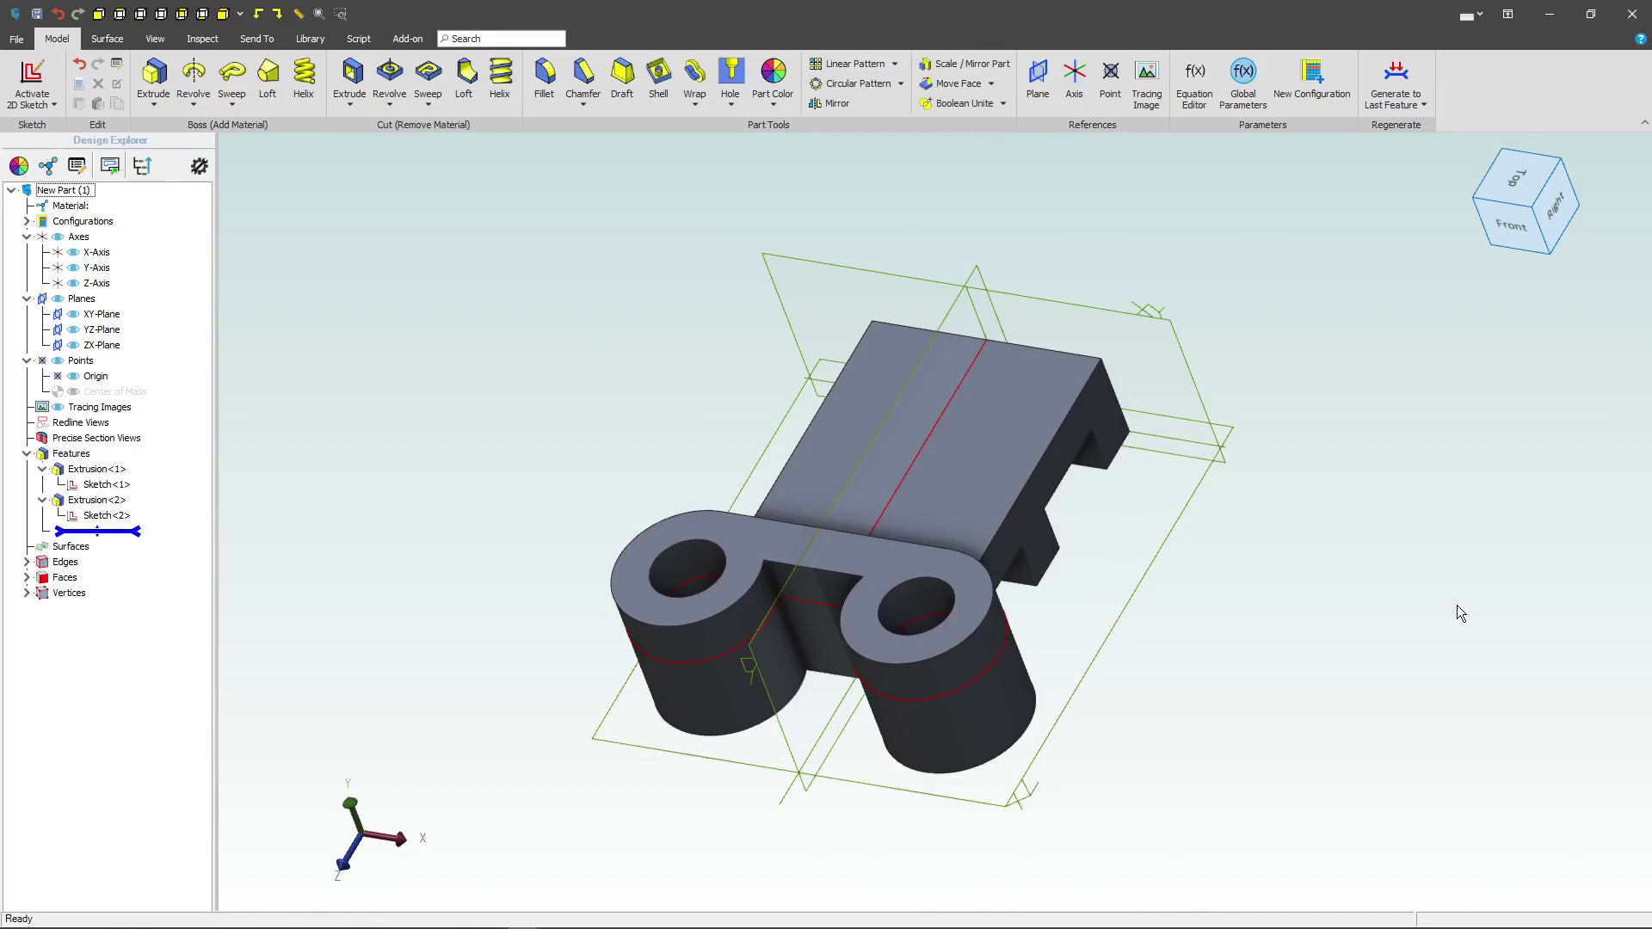
scroll(757, 593, "up", 5)
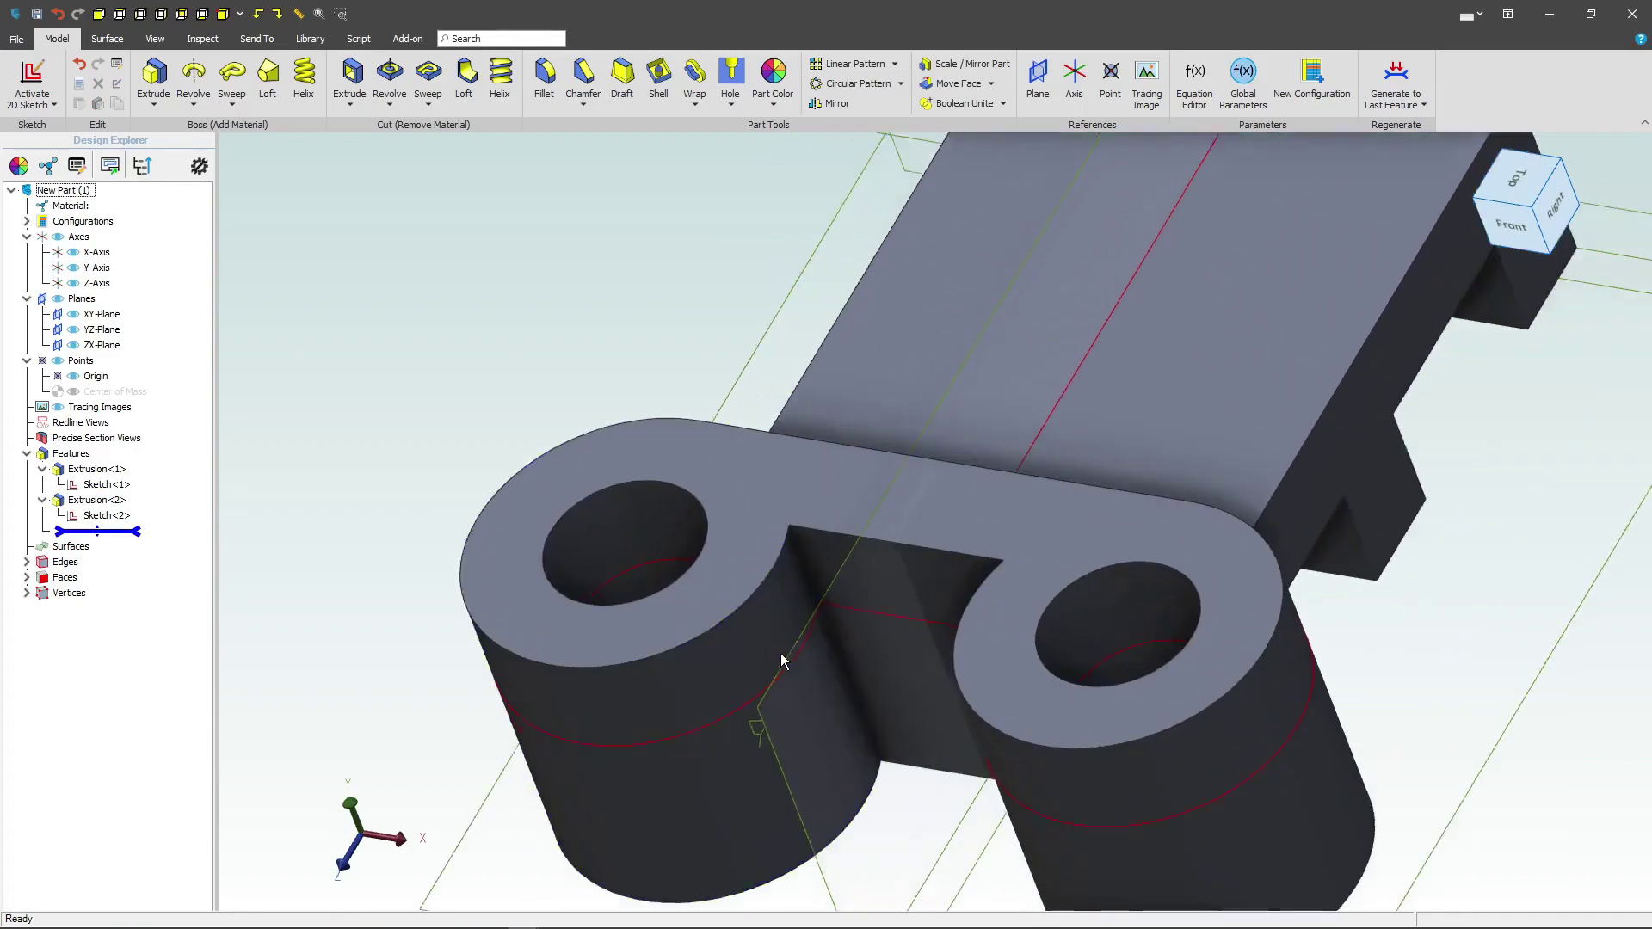
right_click(107, 515)
left_click(142, 527)
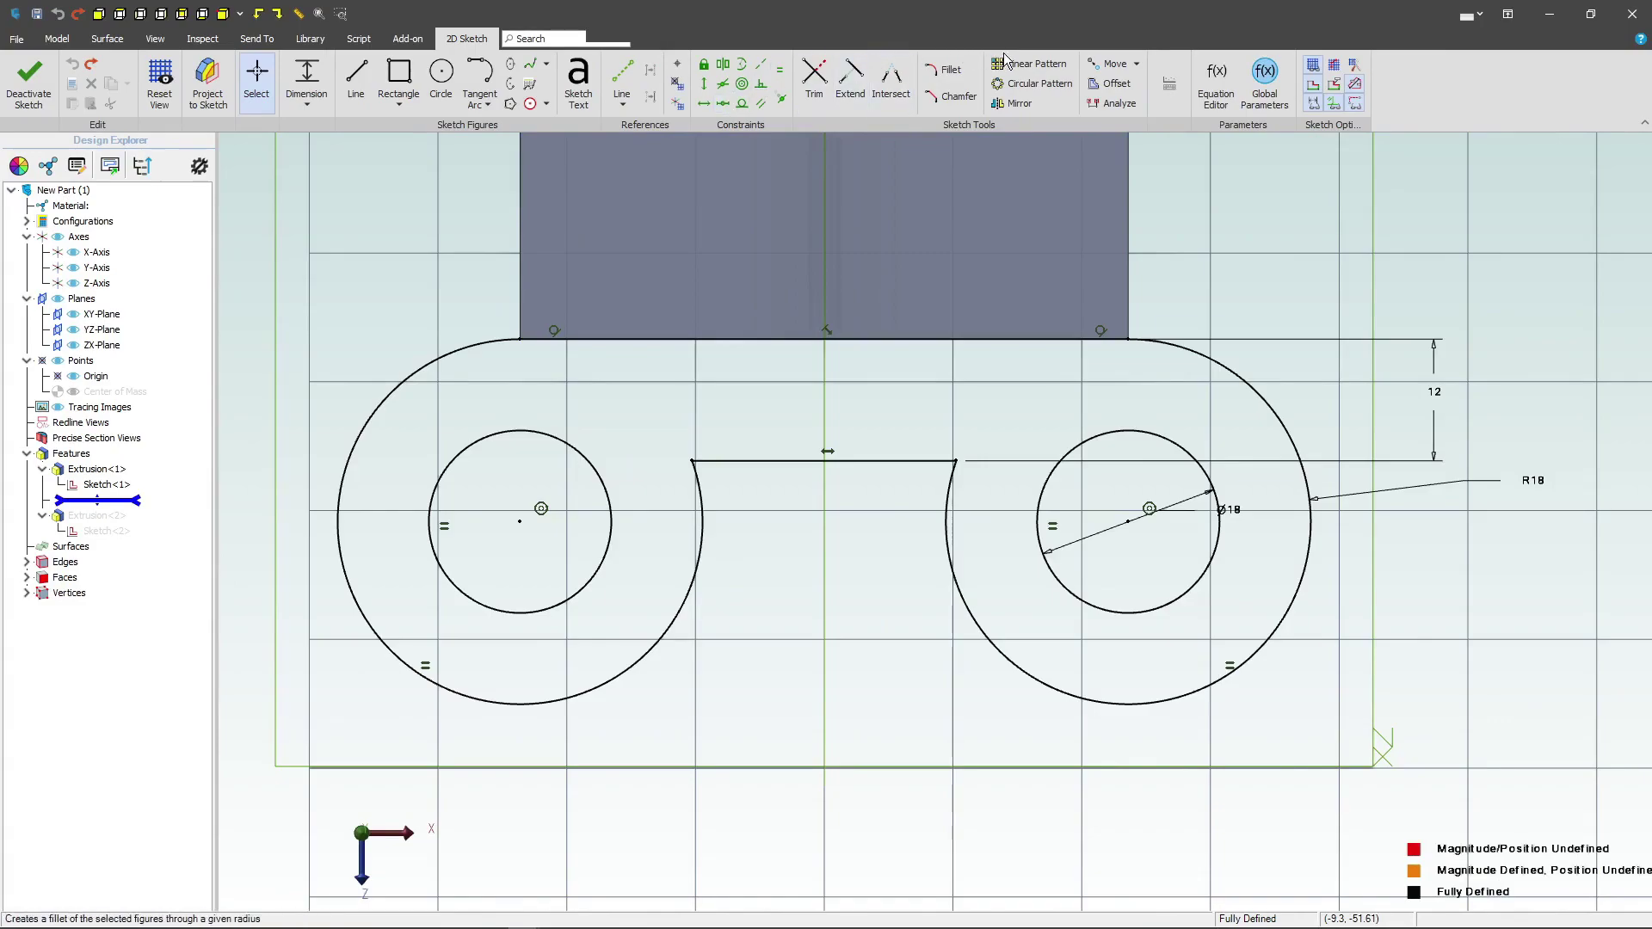
left_click(946, 68)
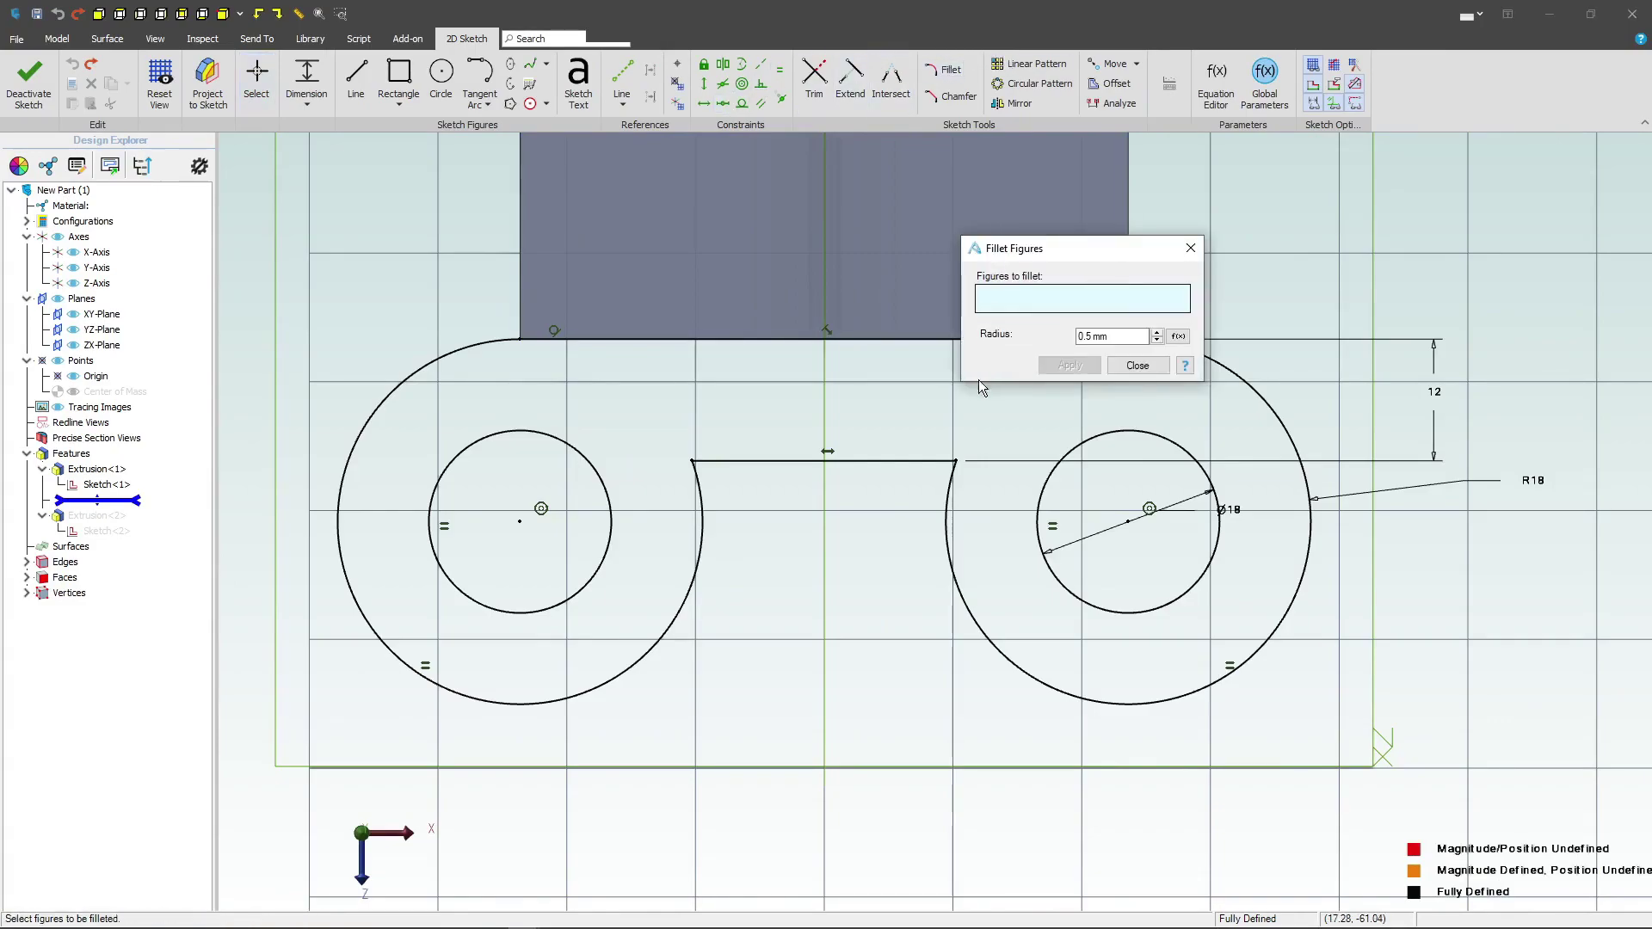
left_click(908, 462)
left_click(948, 501)
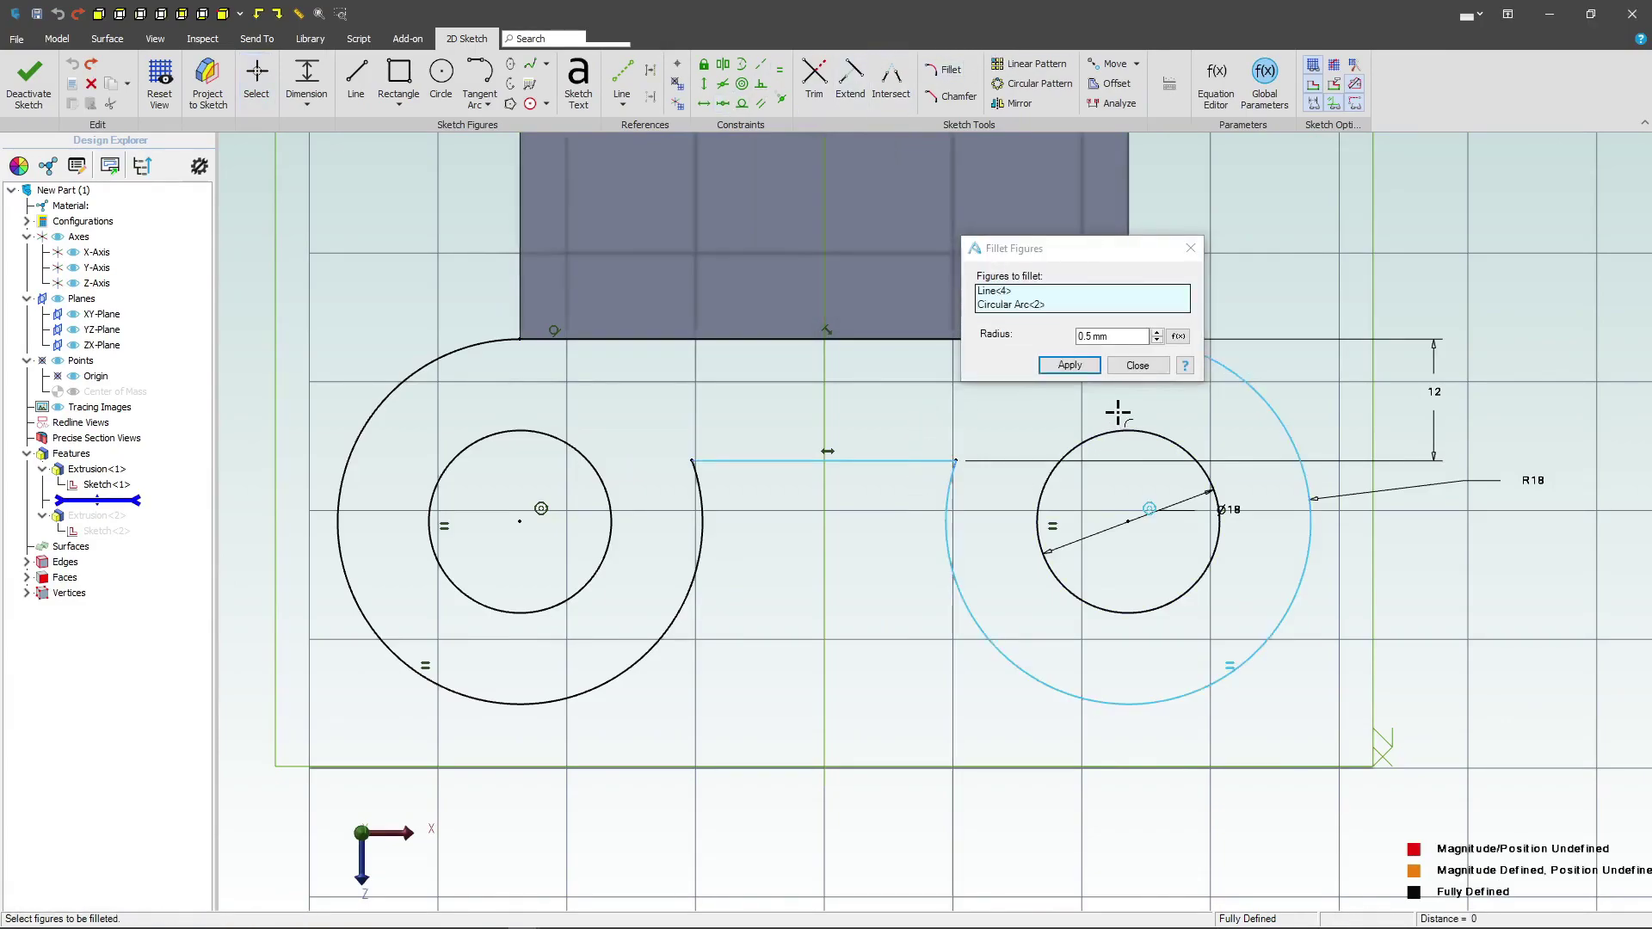
left_click(1070, 364)
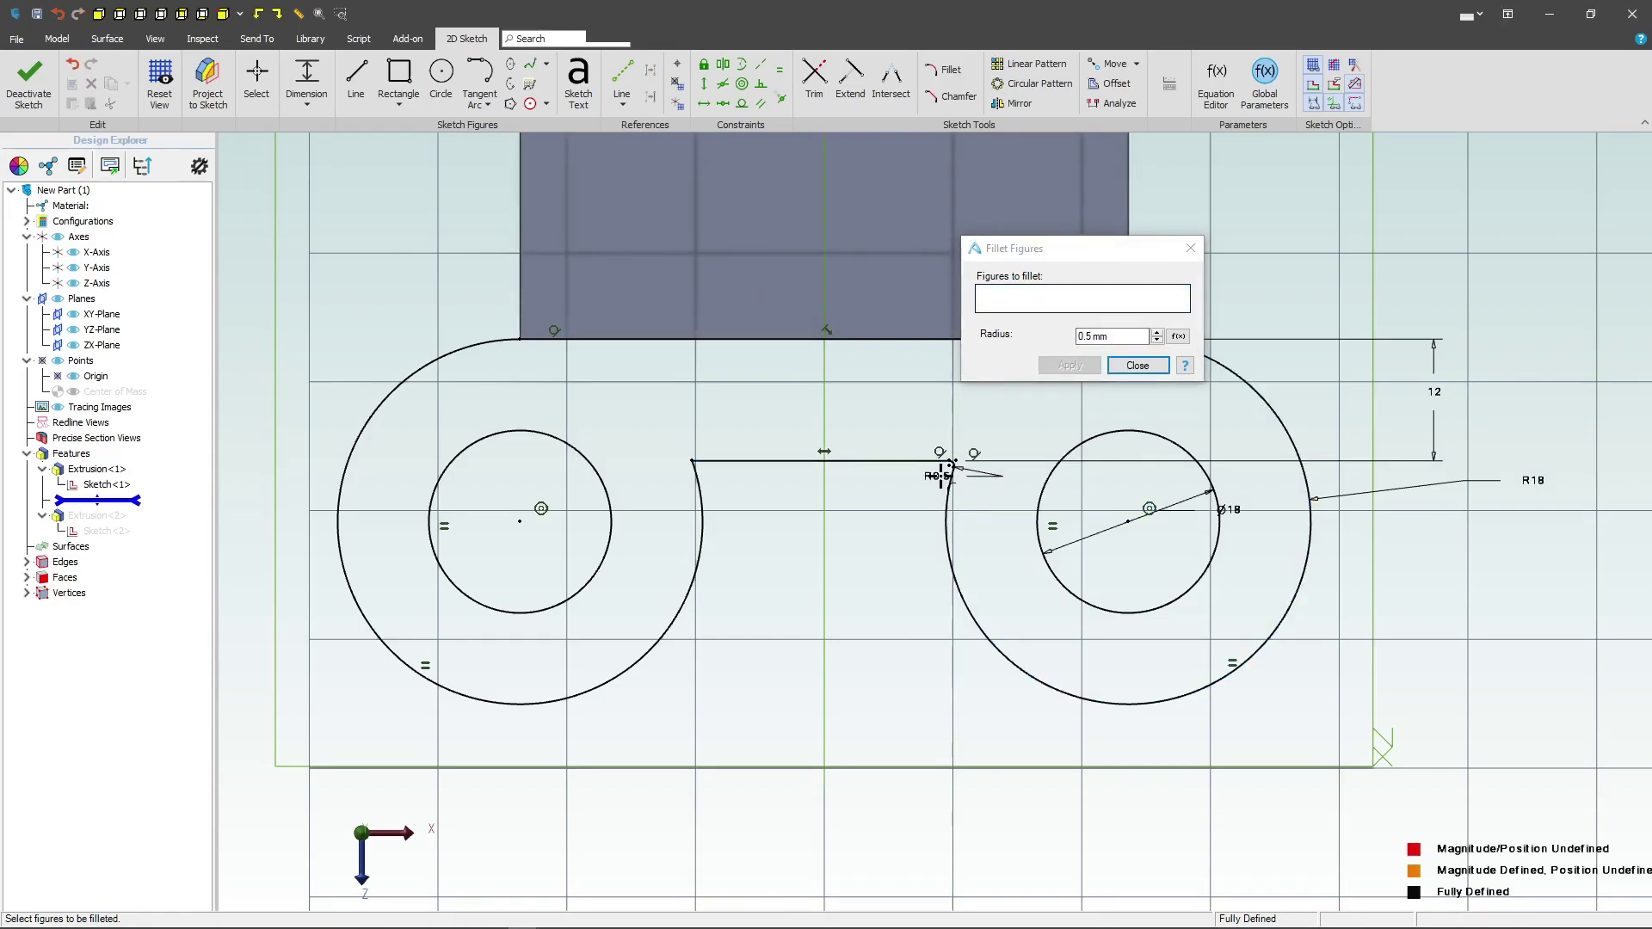
left_click(1137, 365)
scroll(955, 465, "up", 5)
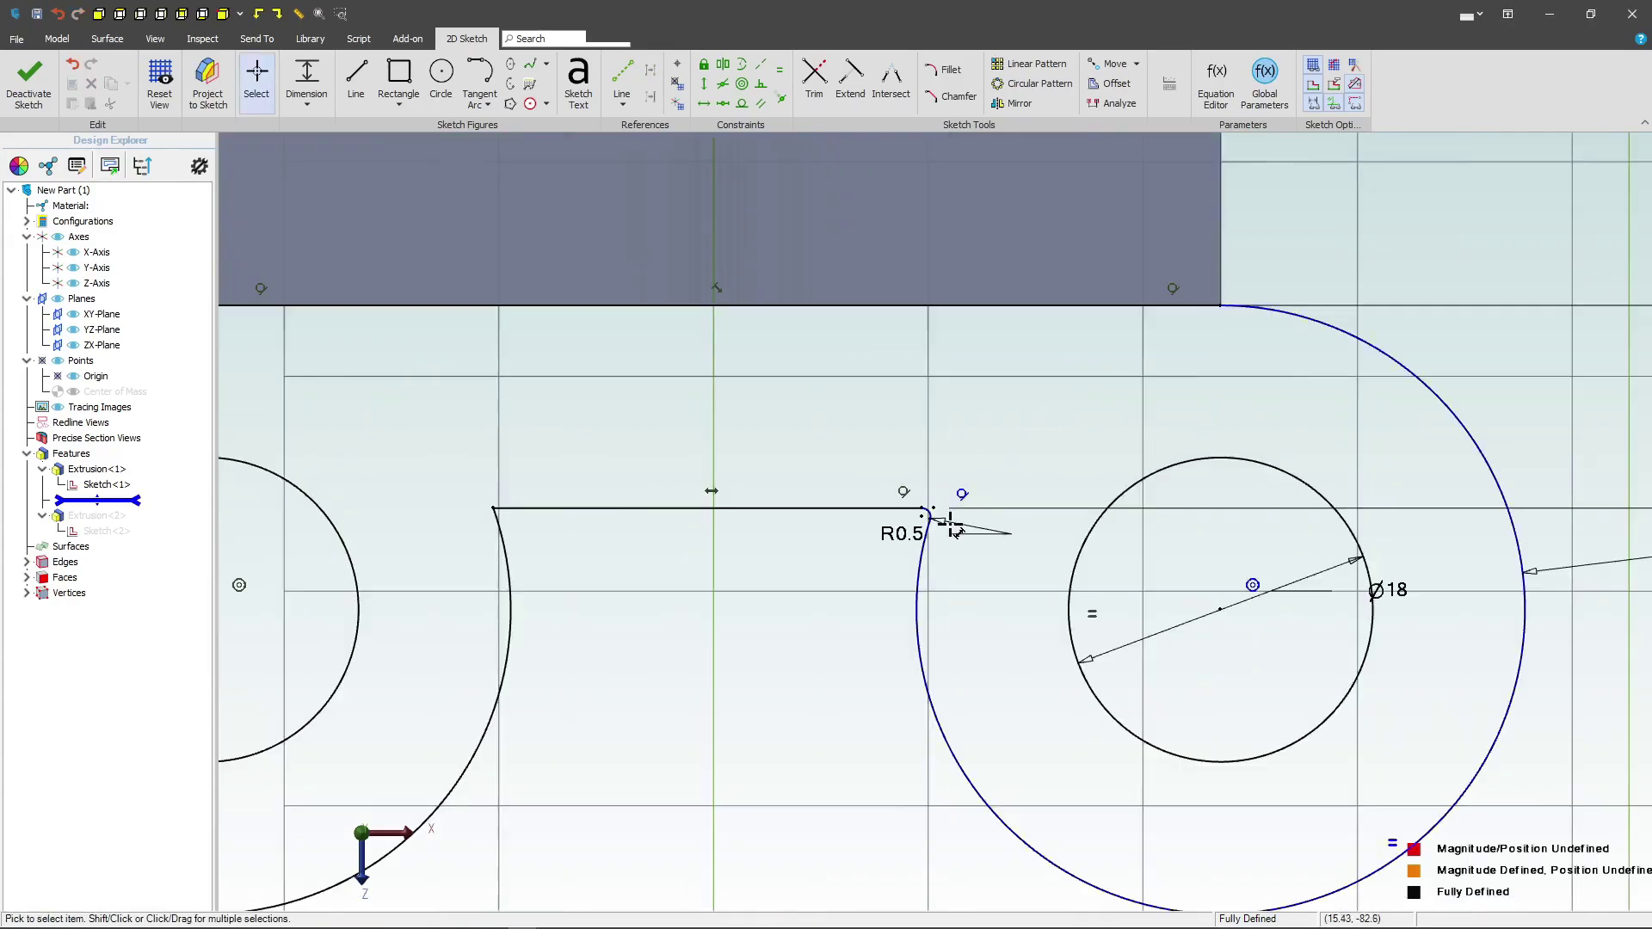
double_click(859, 544)
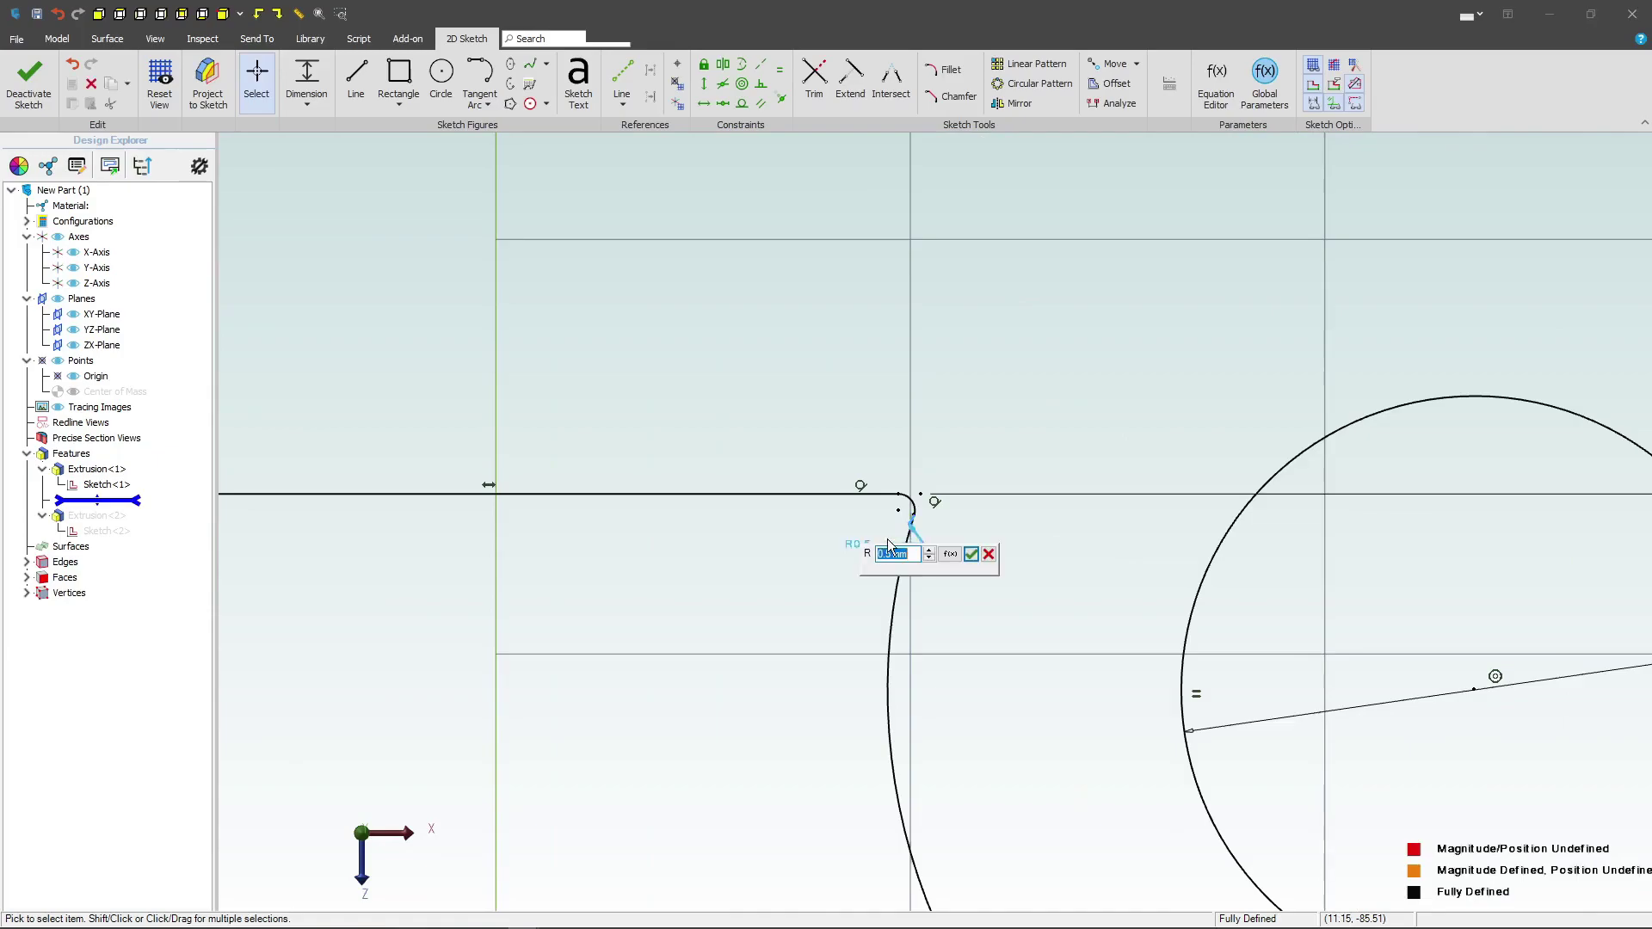
key("Return")
scroll(885, 539, "down", 4)
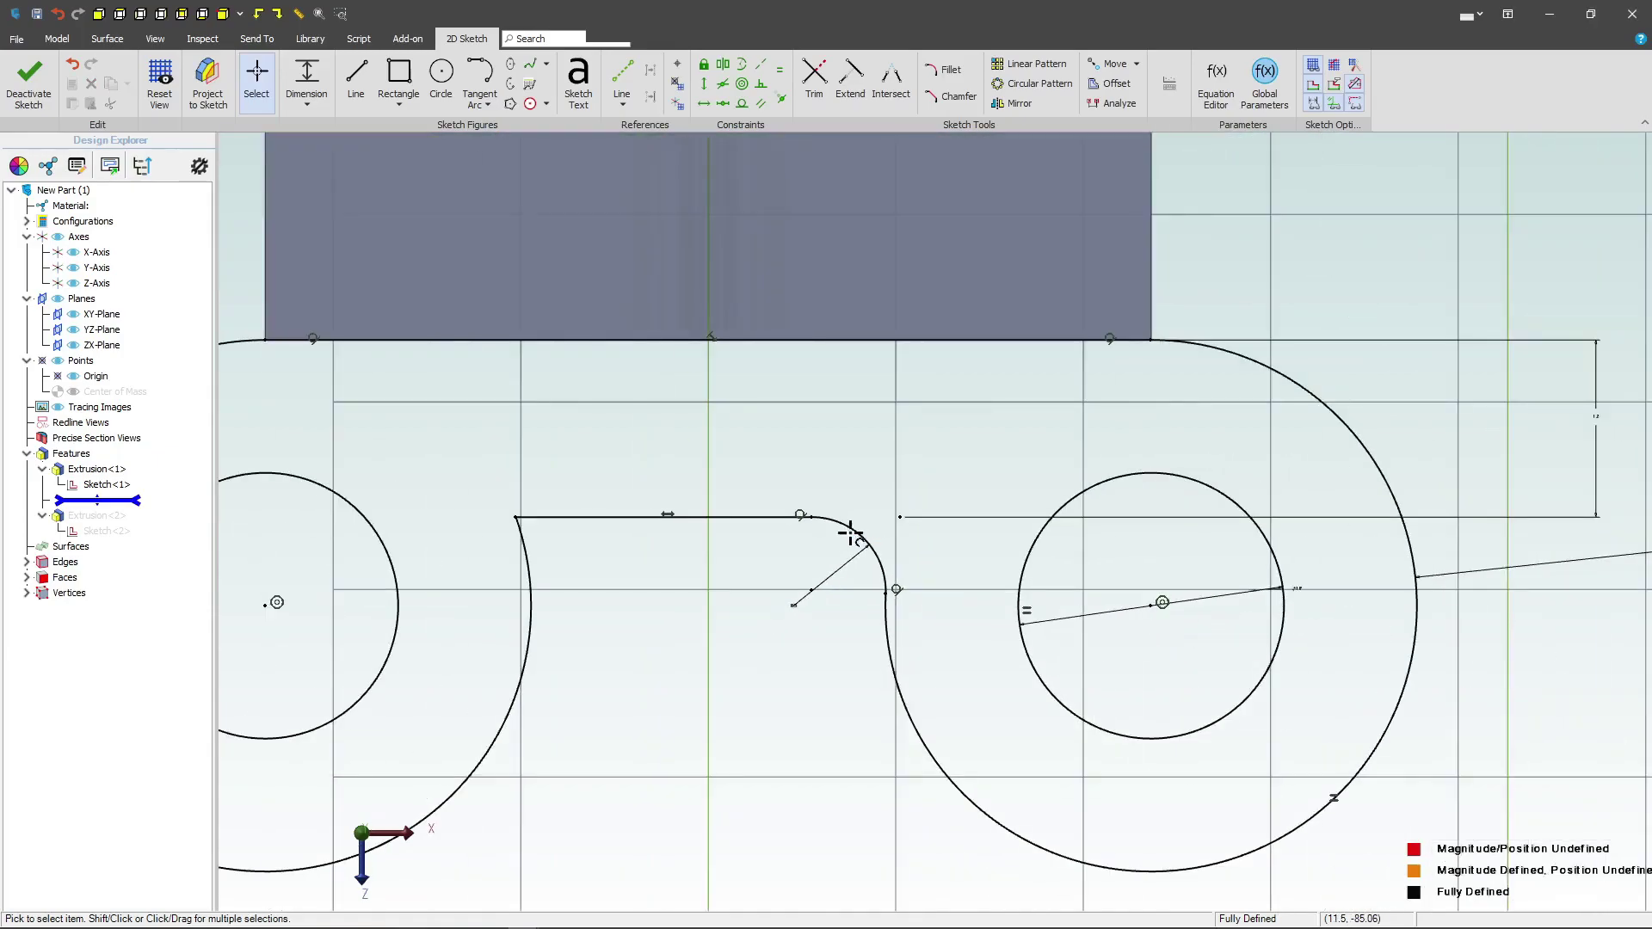
key("ctrl+z")
key("ctrl+z")
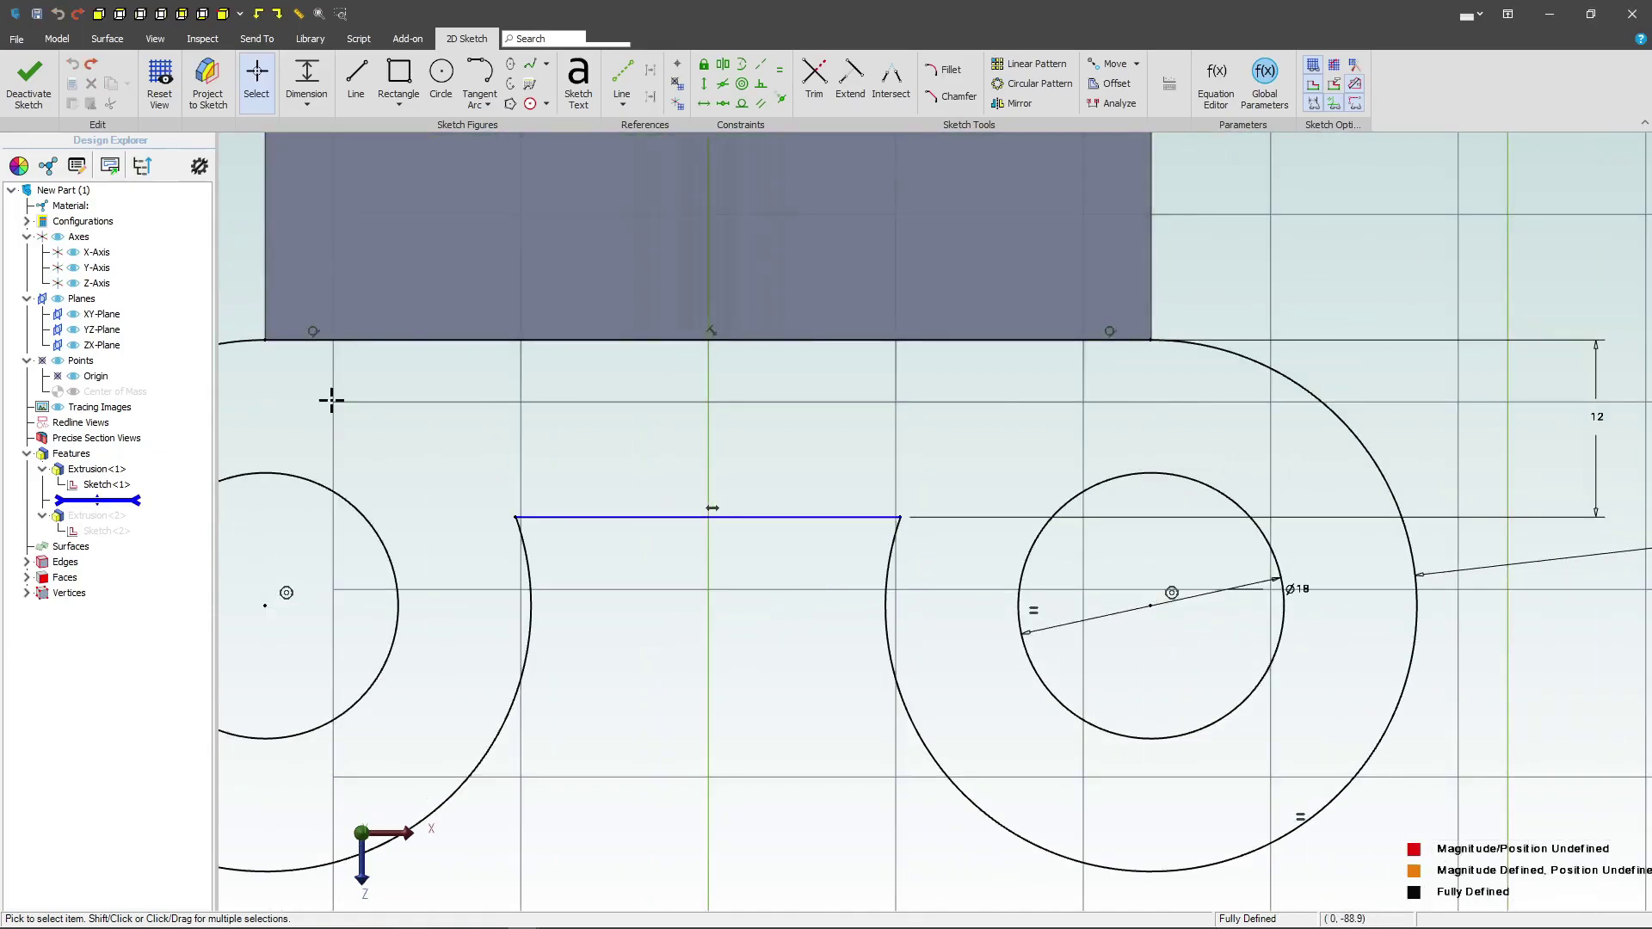
left_click(23, 92)
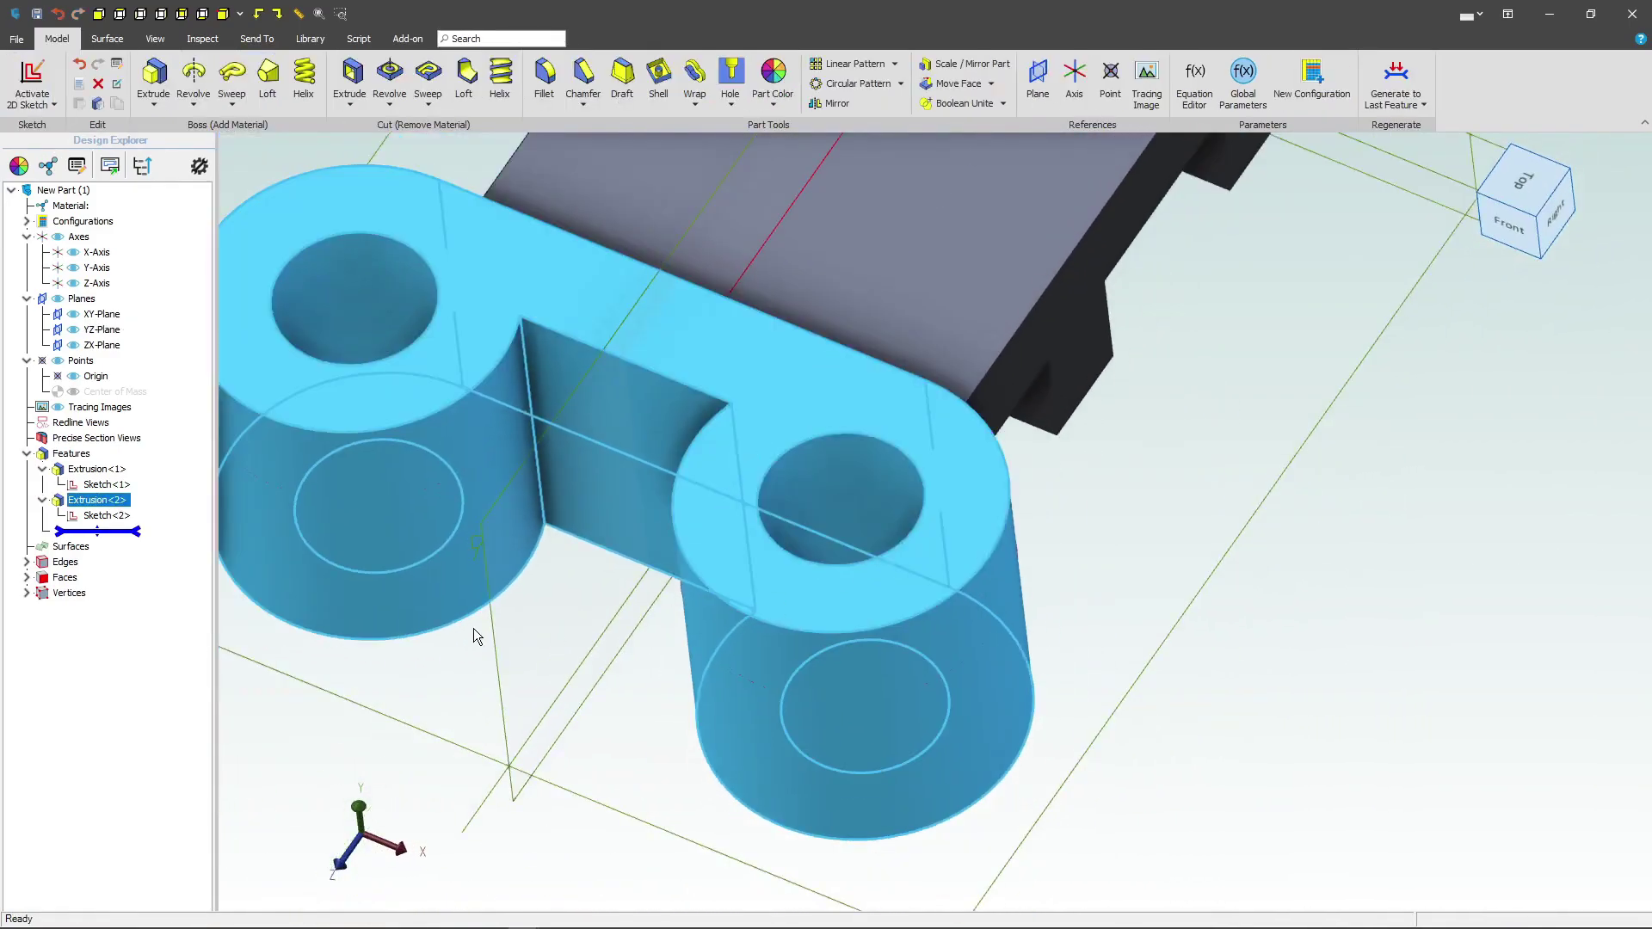
Fillet the two inner edges of the gap between the lobes with a 5 mm radius.
key("Escape")
left_click(543, 89)
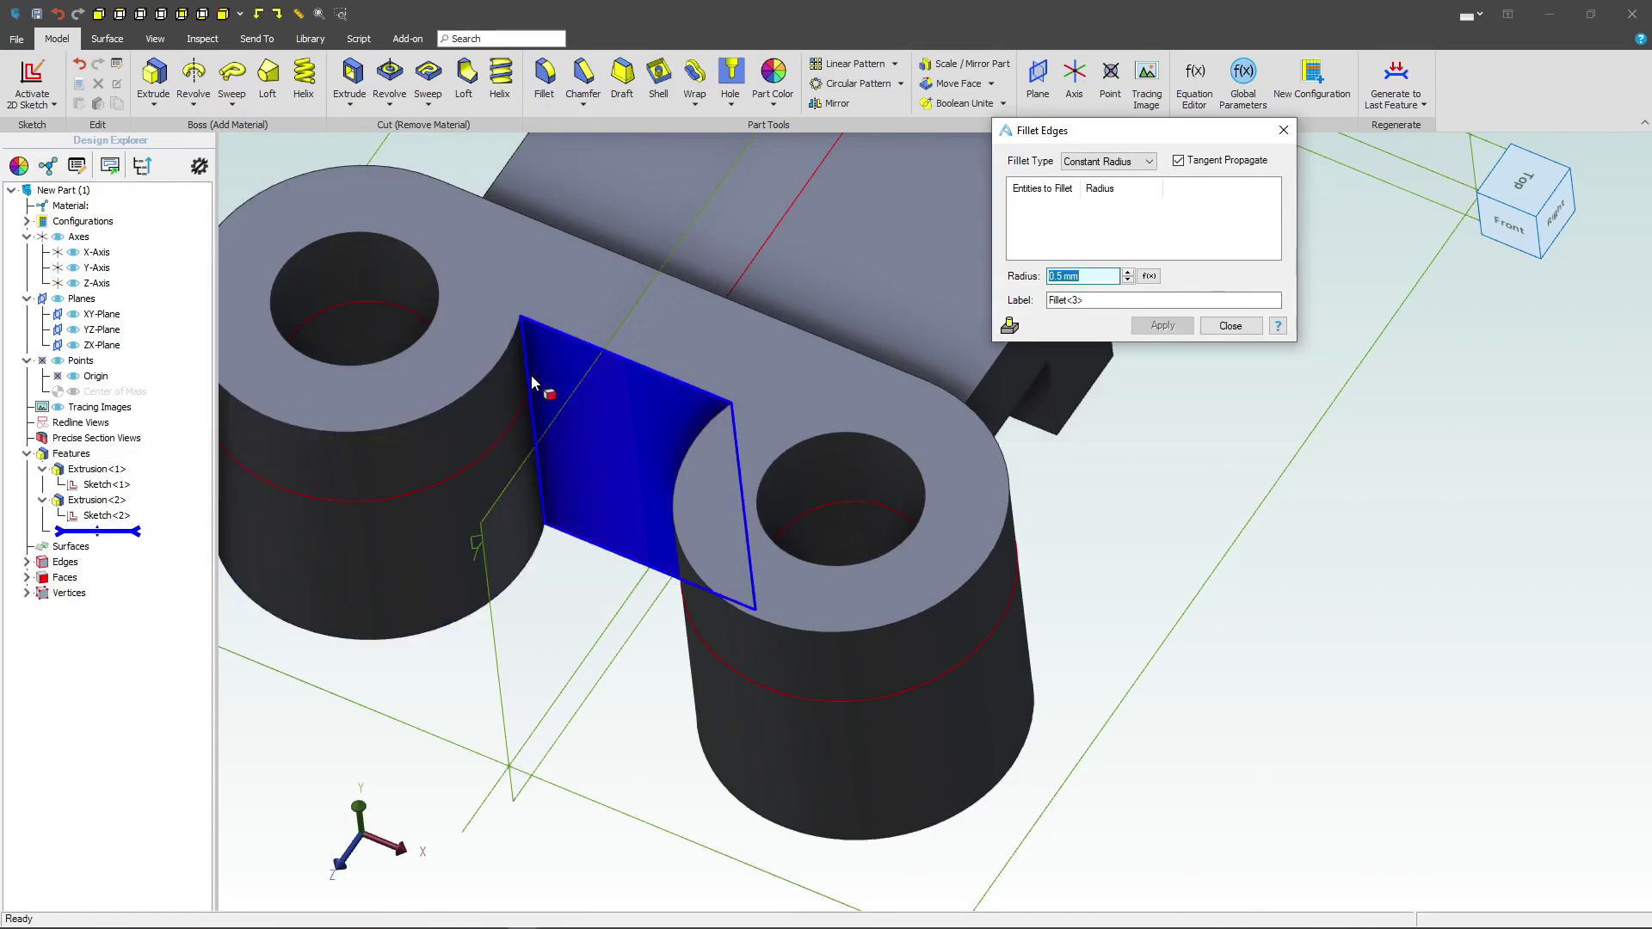
left_click(529, 380)
middle_click_drag(555, 487, 675, 316)
left_click(666, 292)
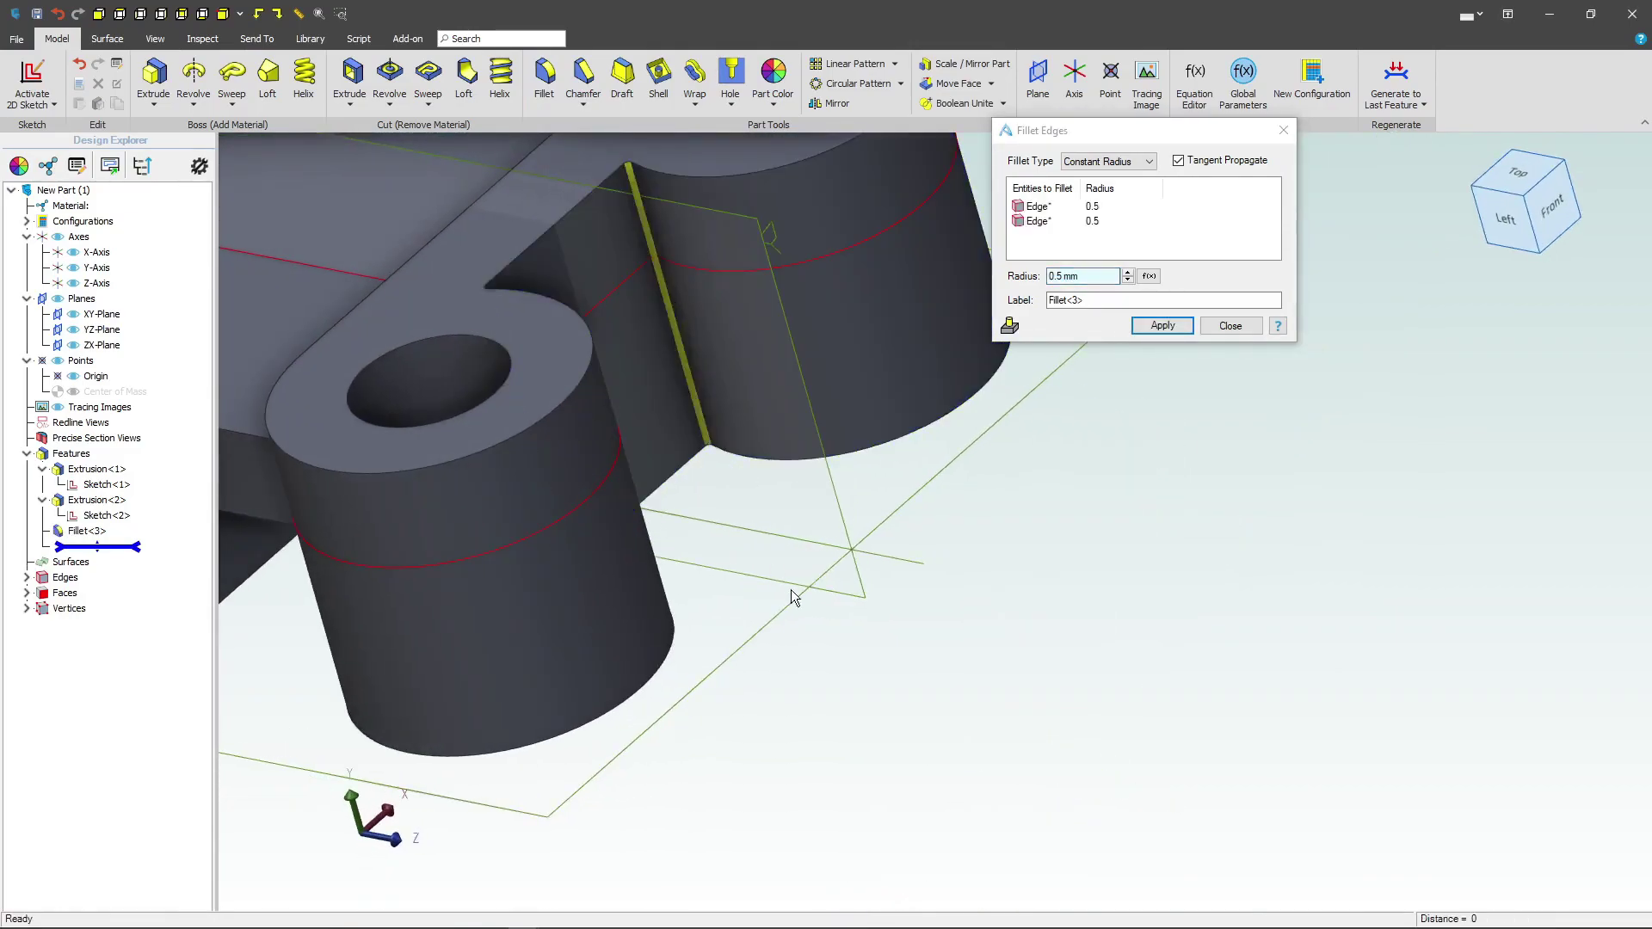
middle_click_drag(792, 590, 1019, 430)
left_click(1222, 286)
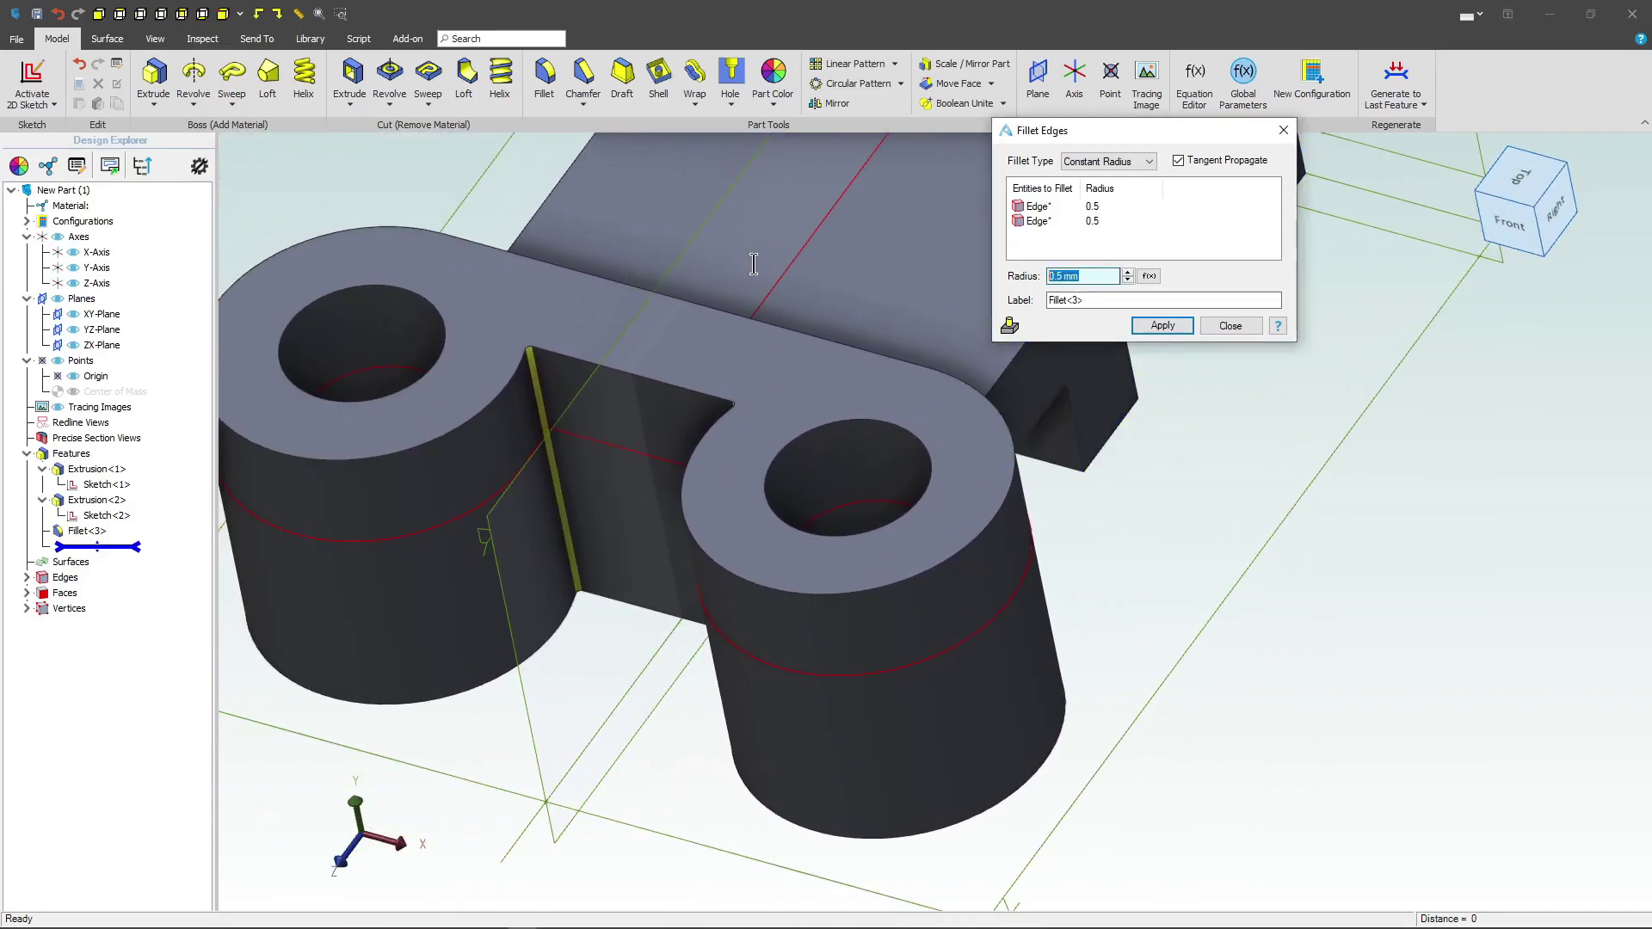
type("5")
key("Return")
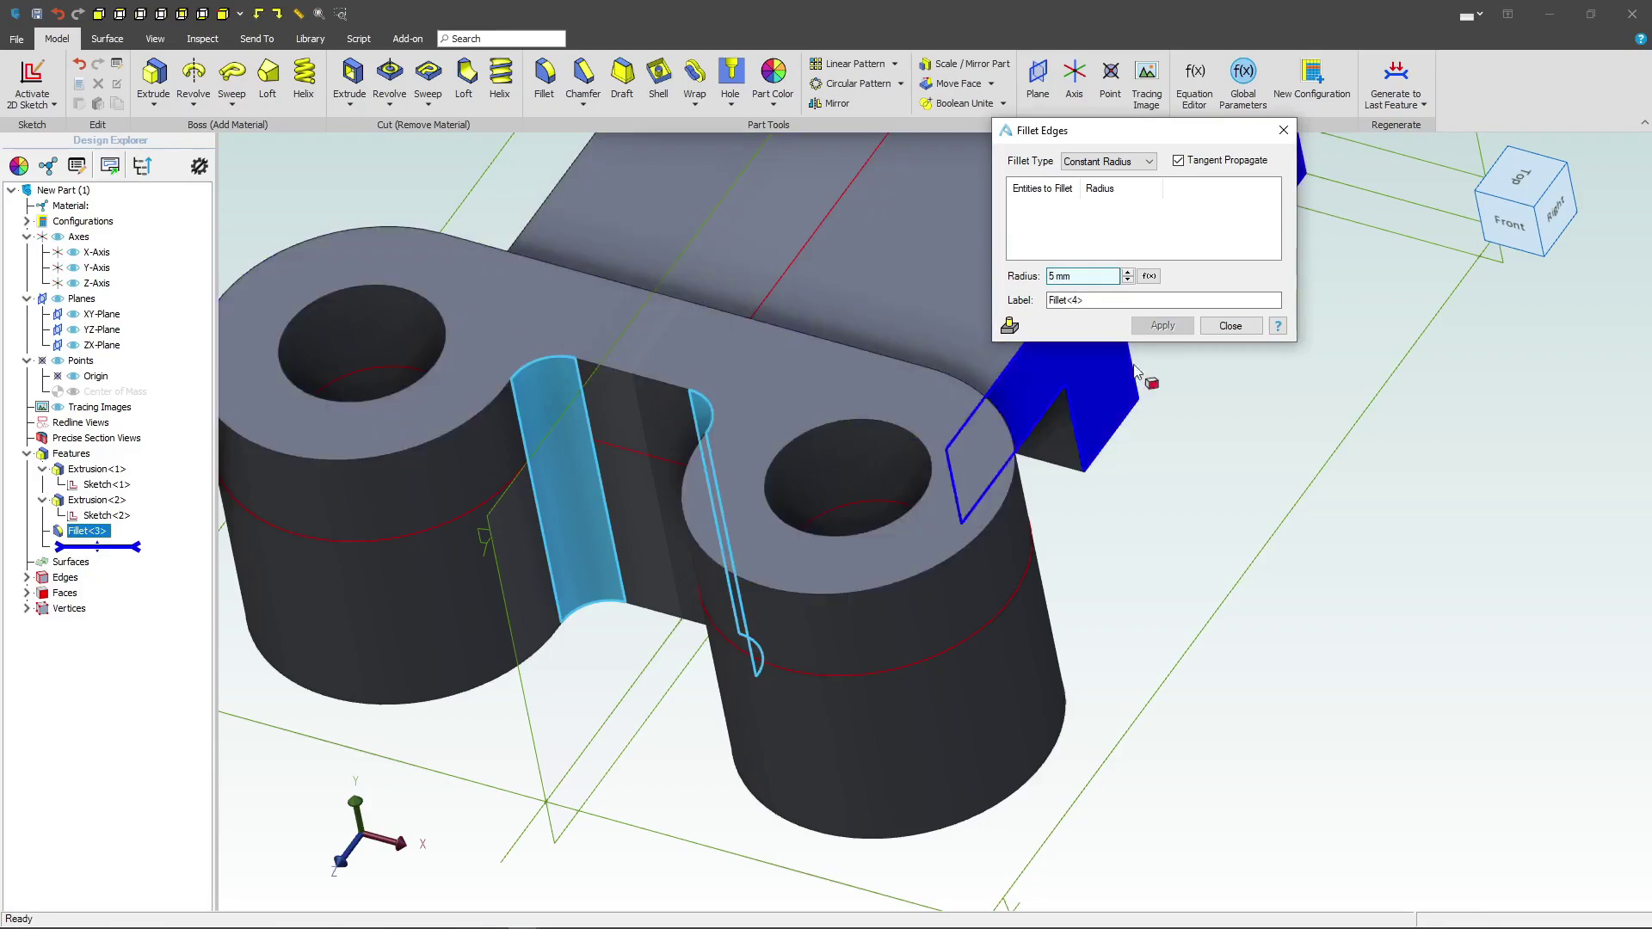
left_click(1257, 399)
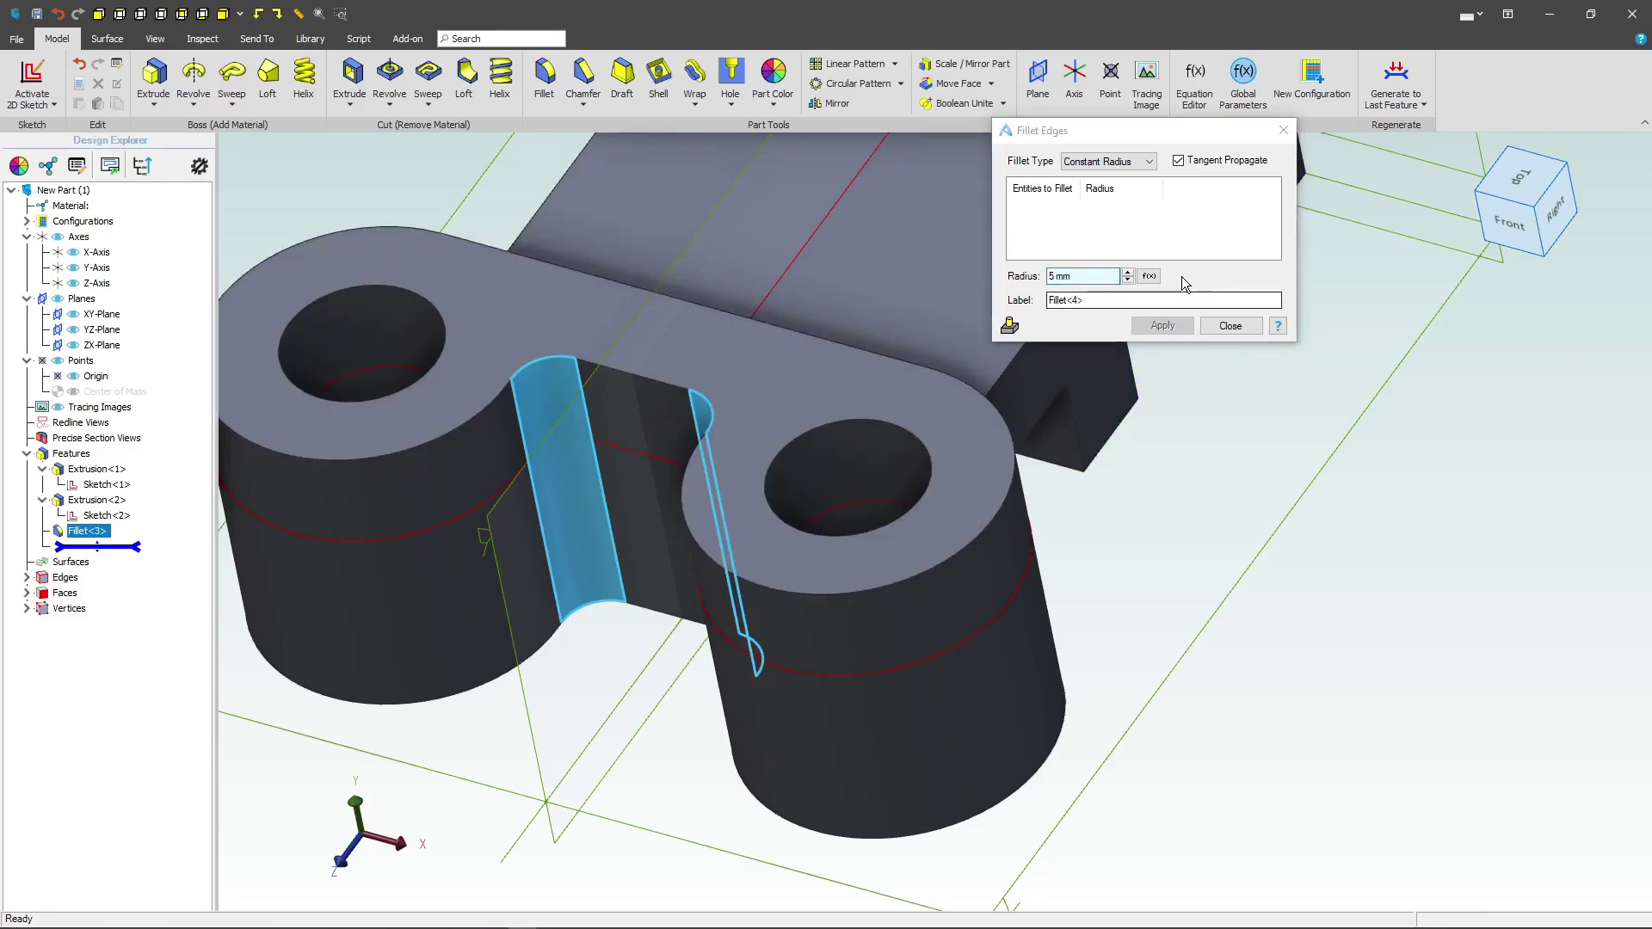
left_click(1231, 331)
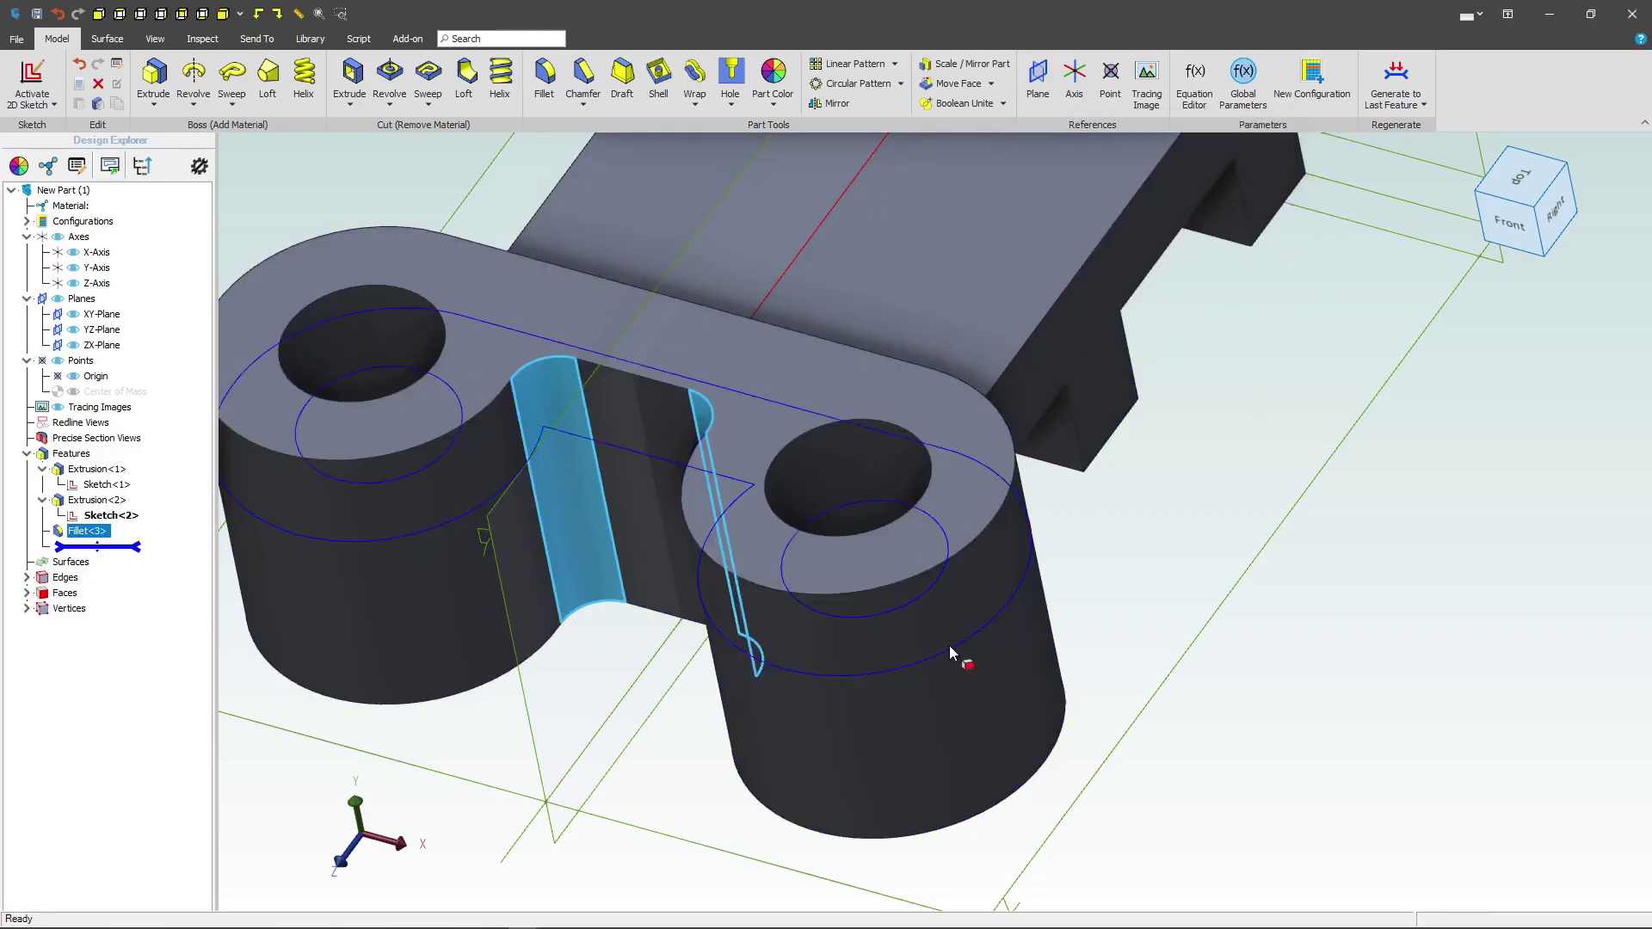
left_click(1573, 572)
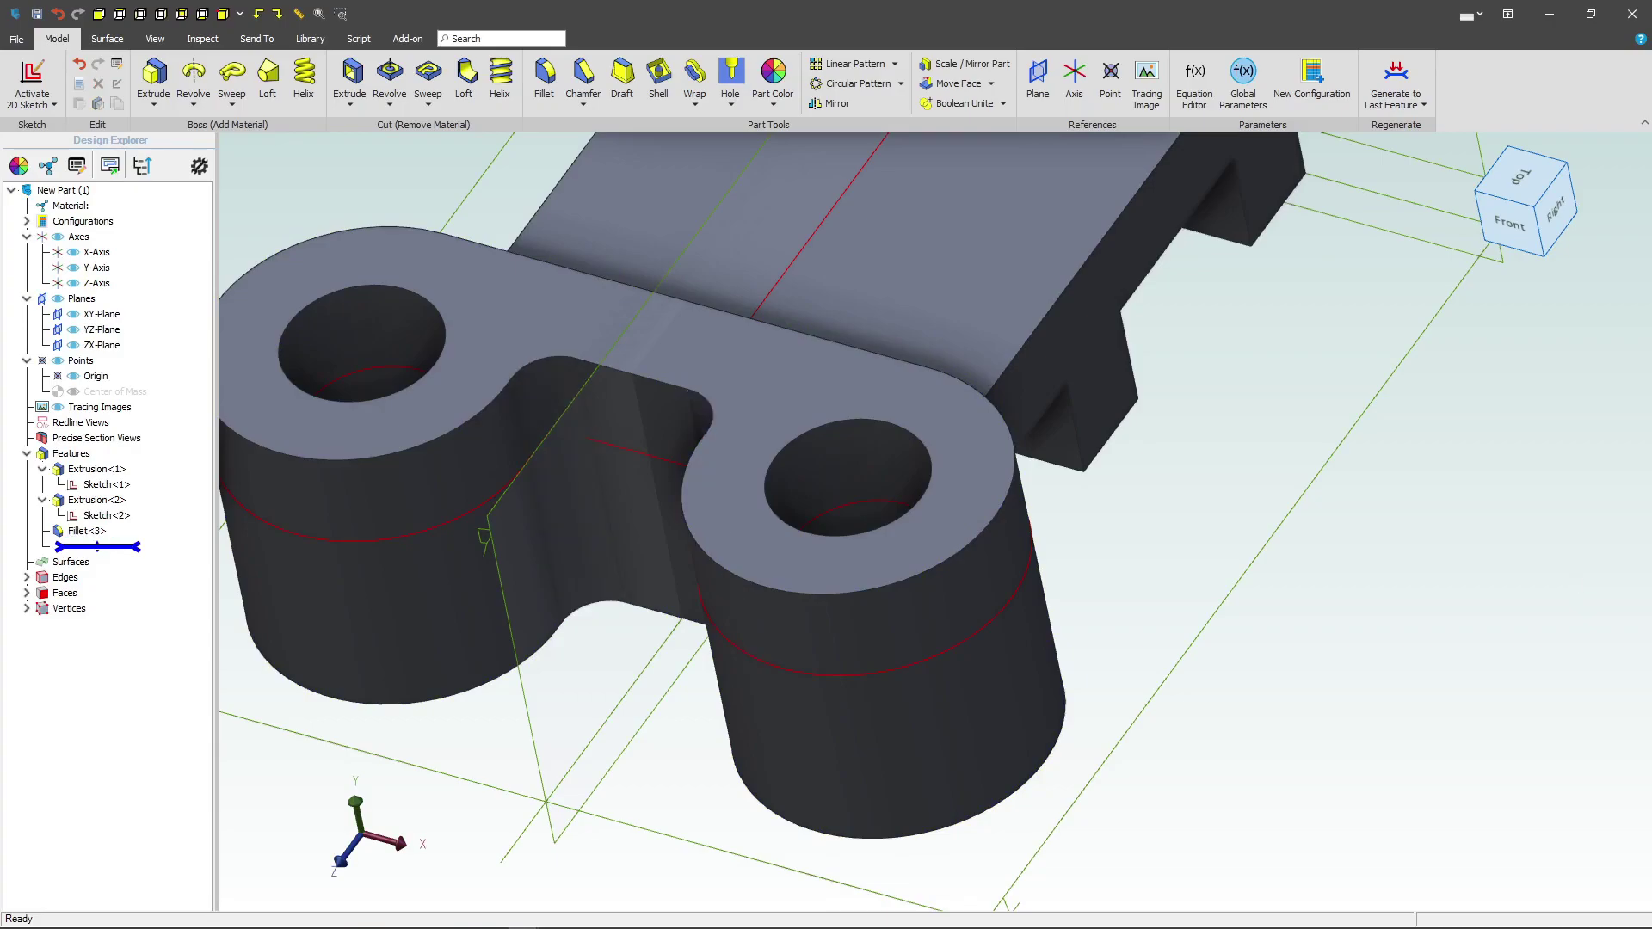
Start a sketch on the base's bottom face and project the slot's two fillet arcs and bottom edge.
middle_click_drag(1648, 563, 1134, 528)
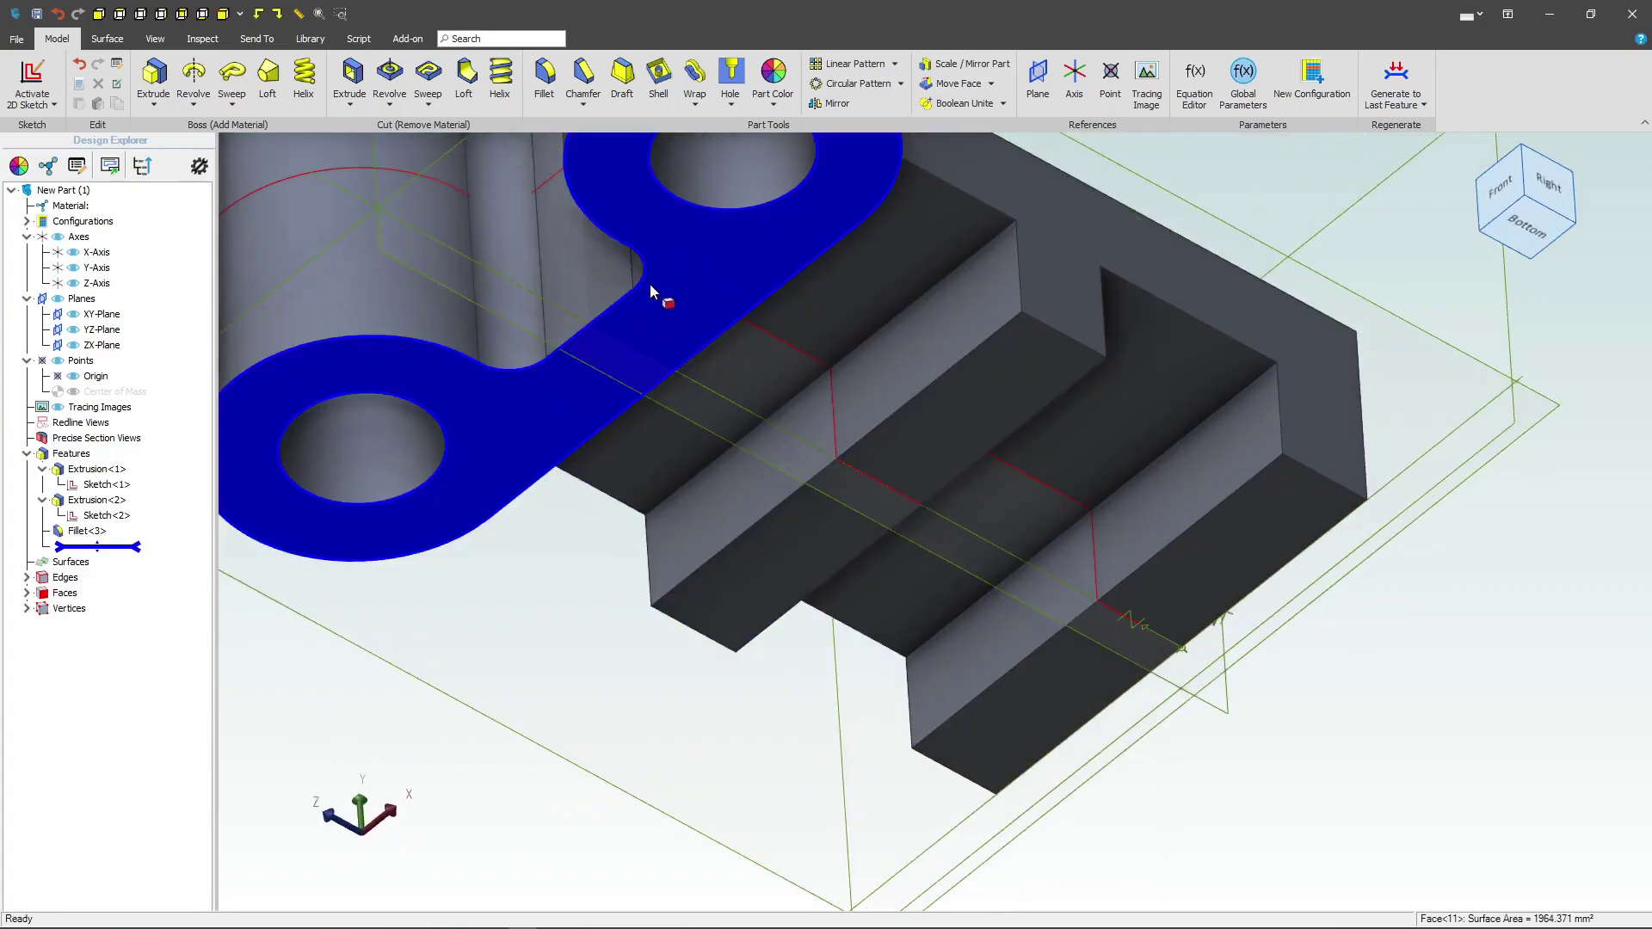
left_click(658, 297)
left_click(40, 67)
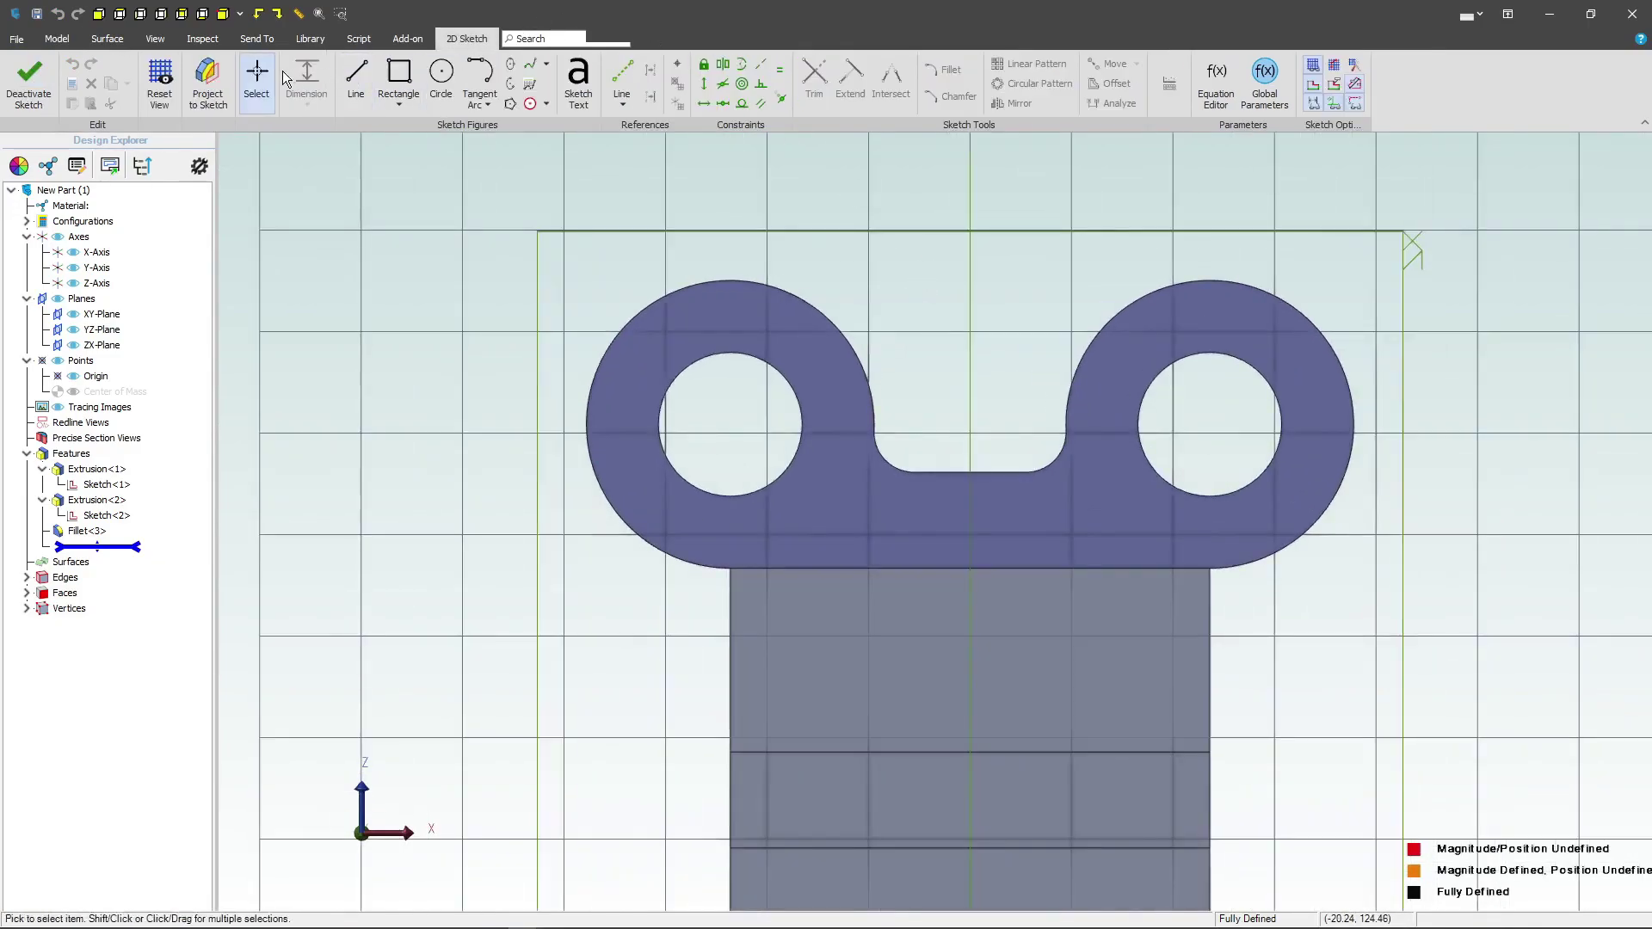
left_click(208, 85)
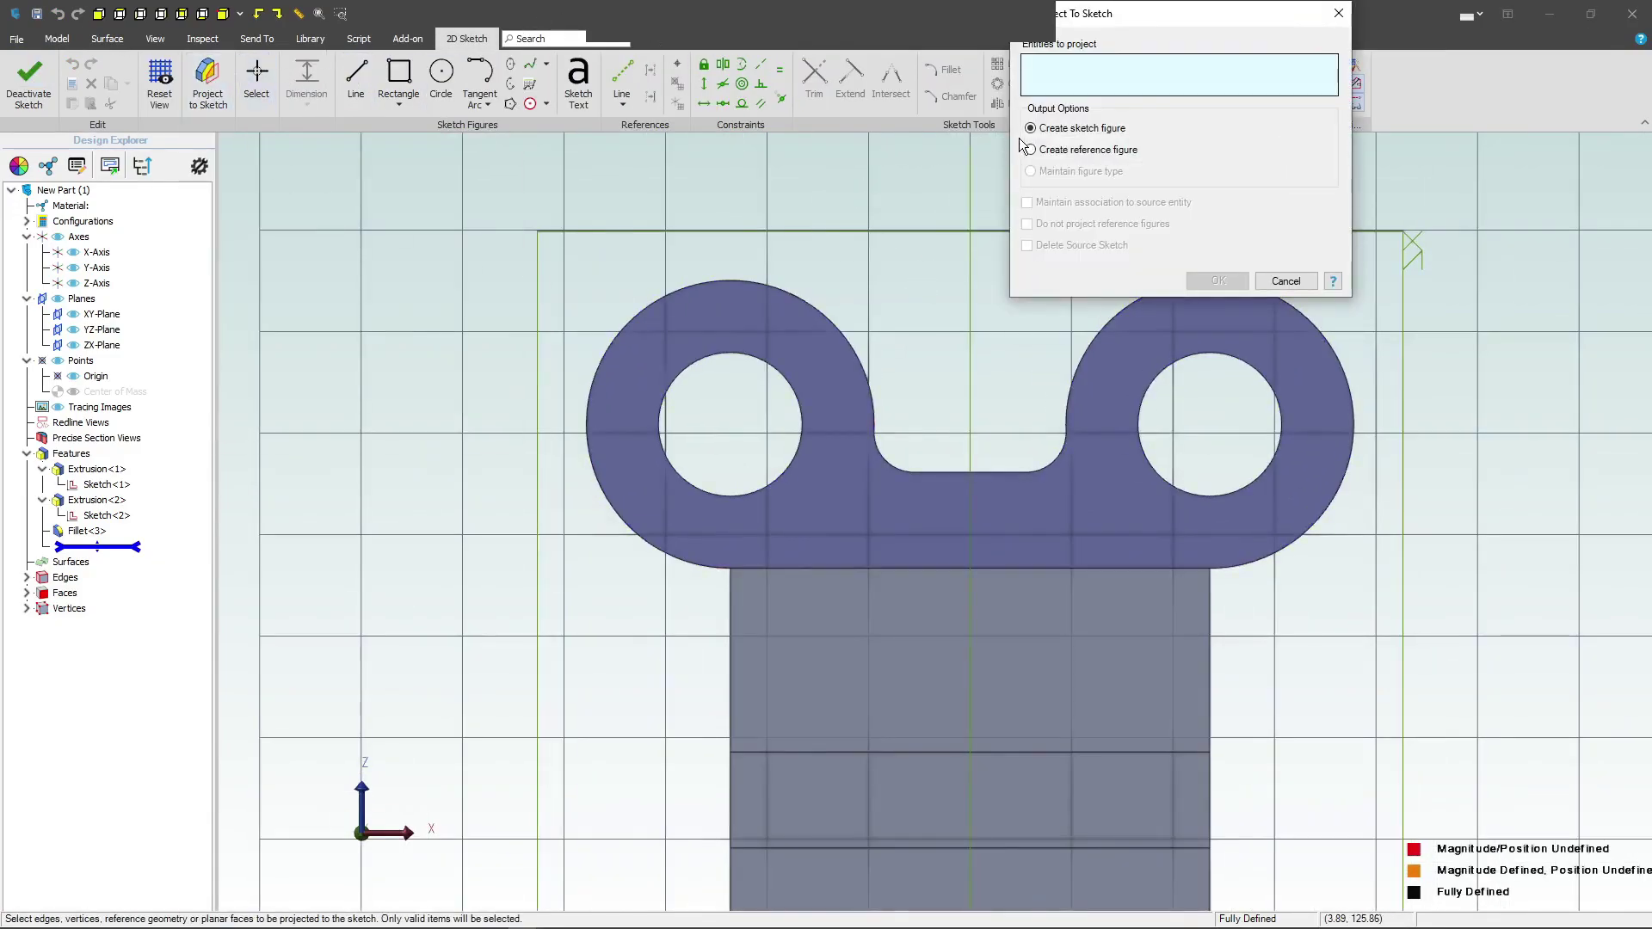
left_click(886, 458)
left_click(952, 472)
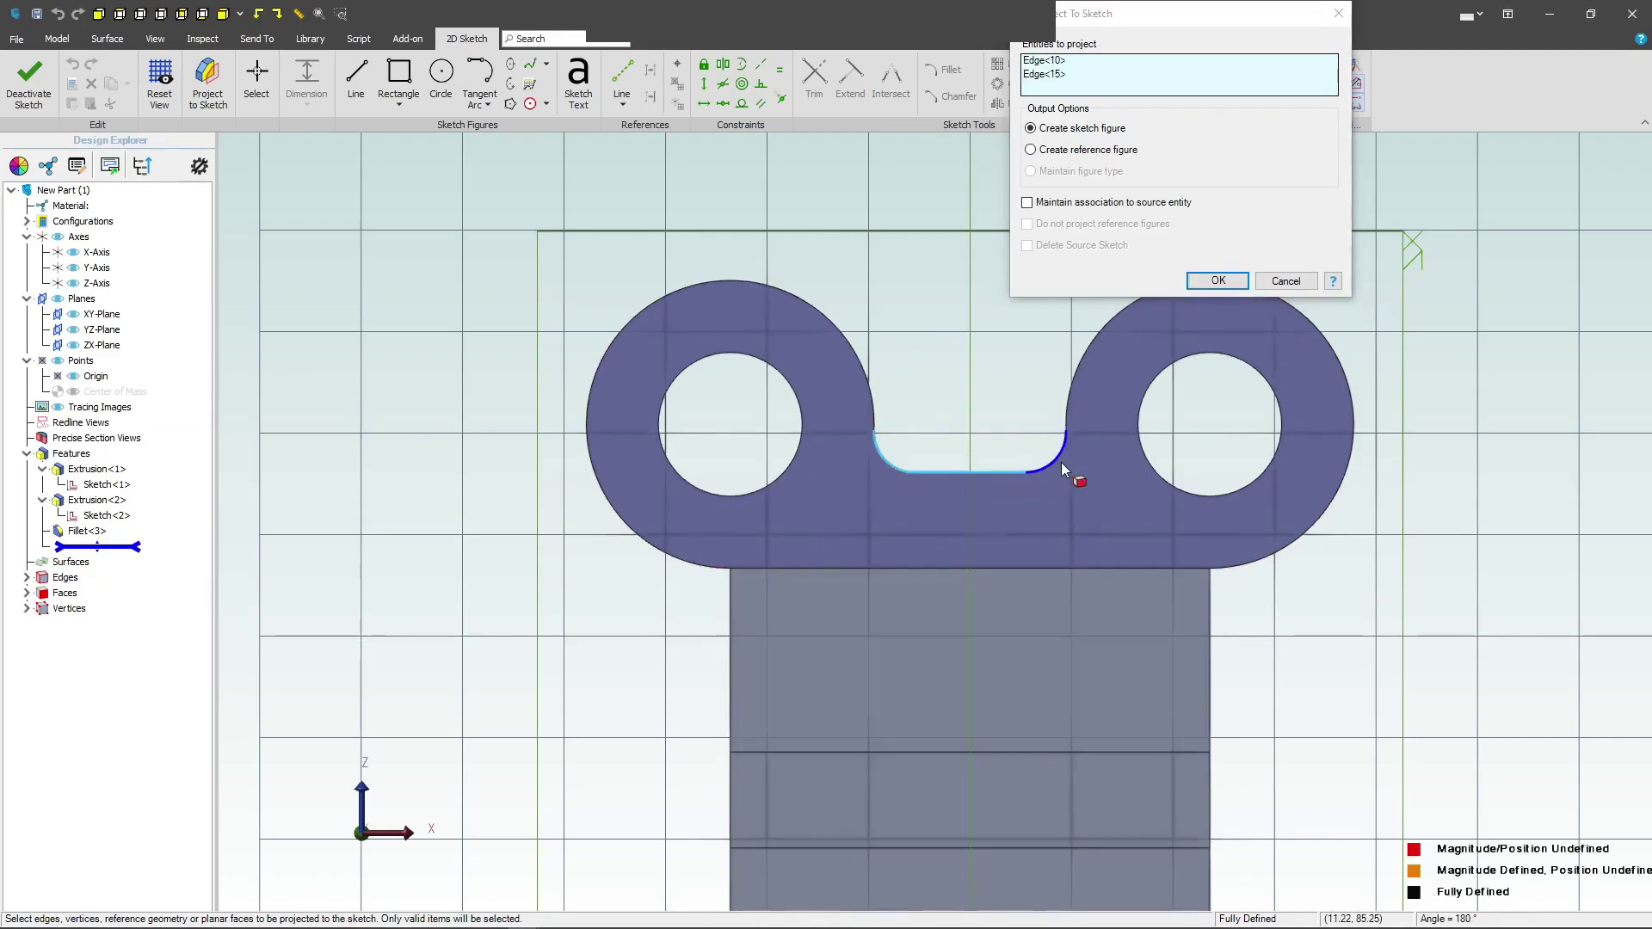
left_click(1063, 470)
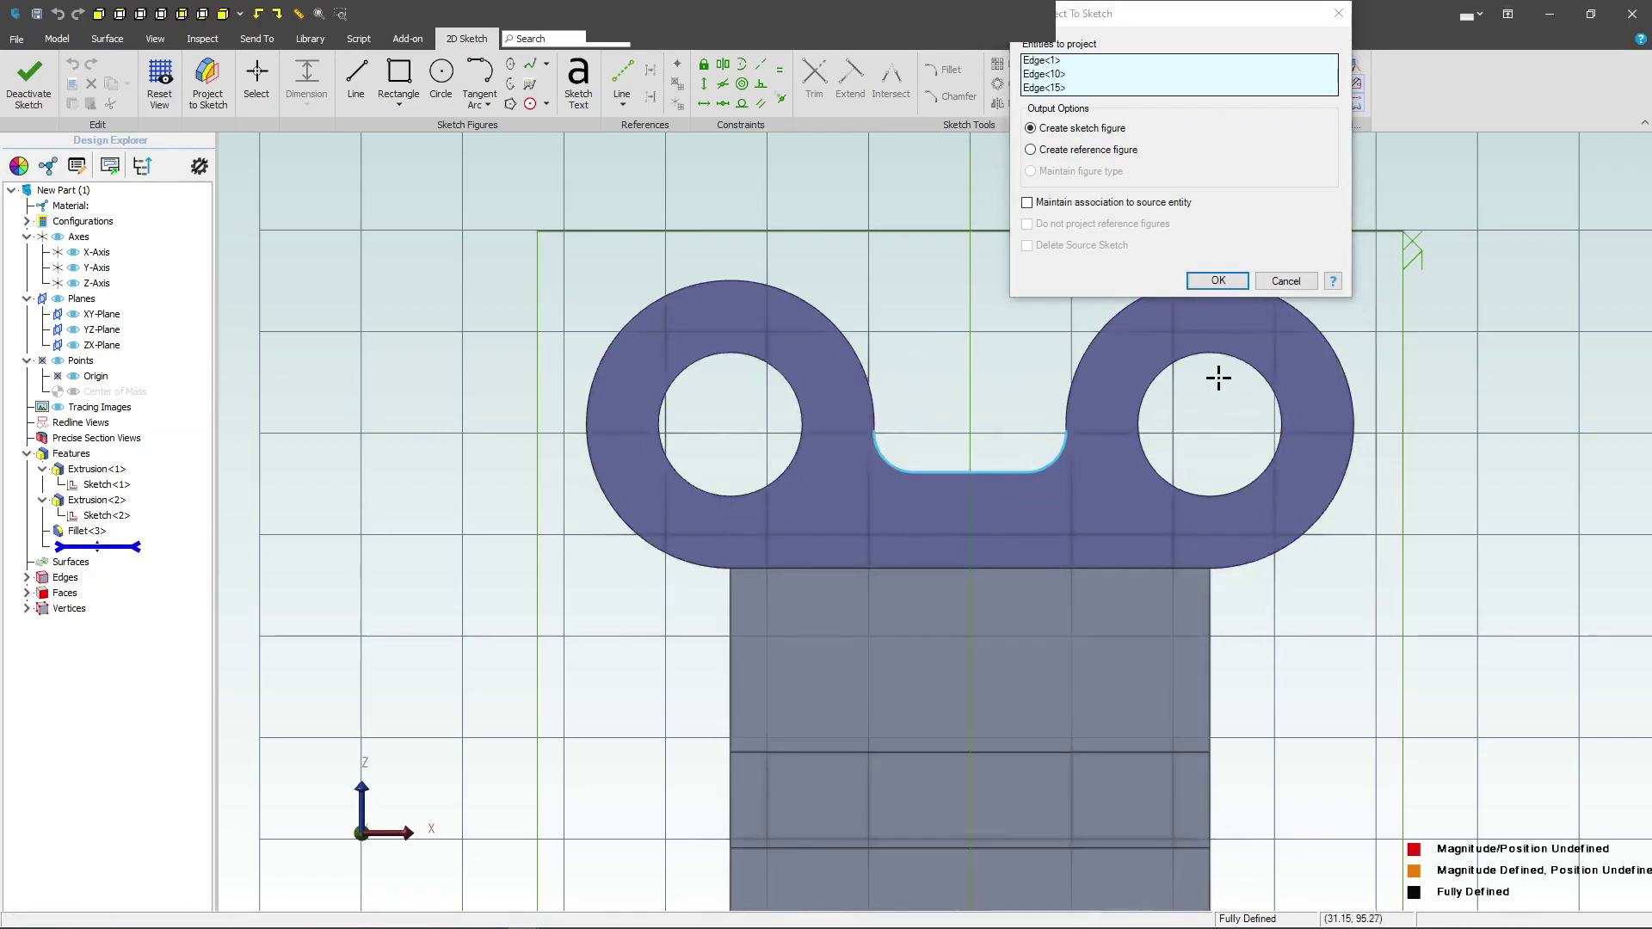
left_click(1027, 203)
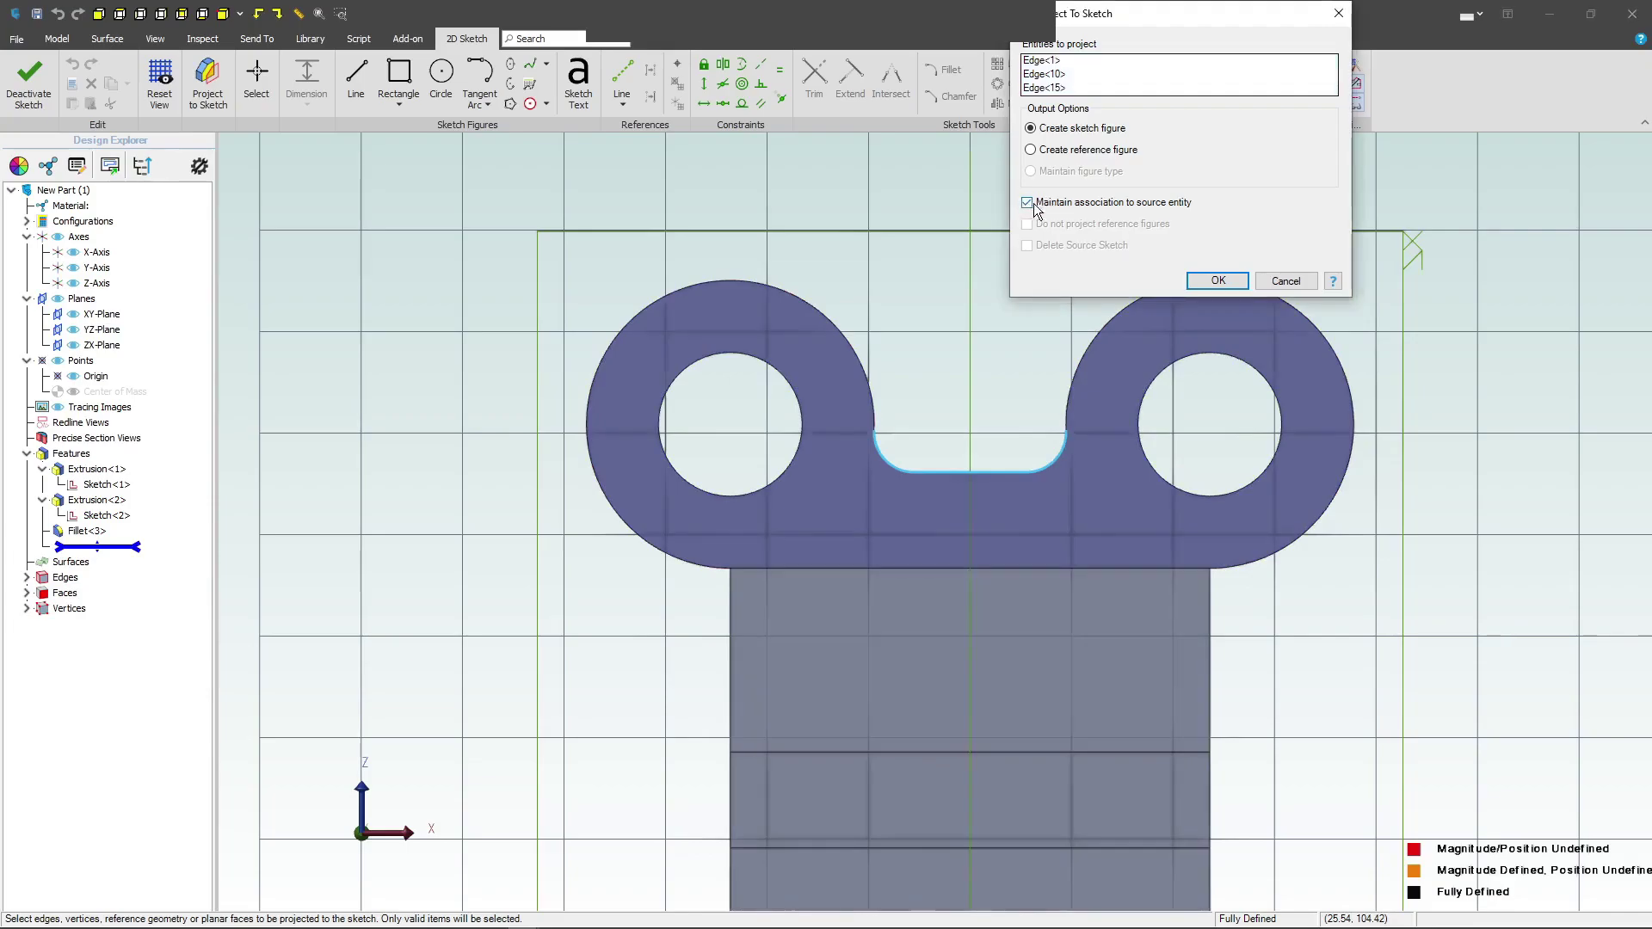
left_click(1194, 284)
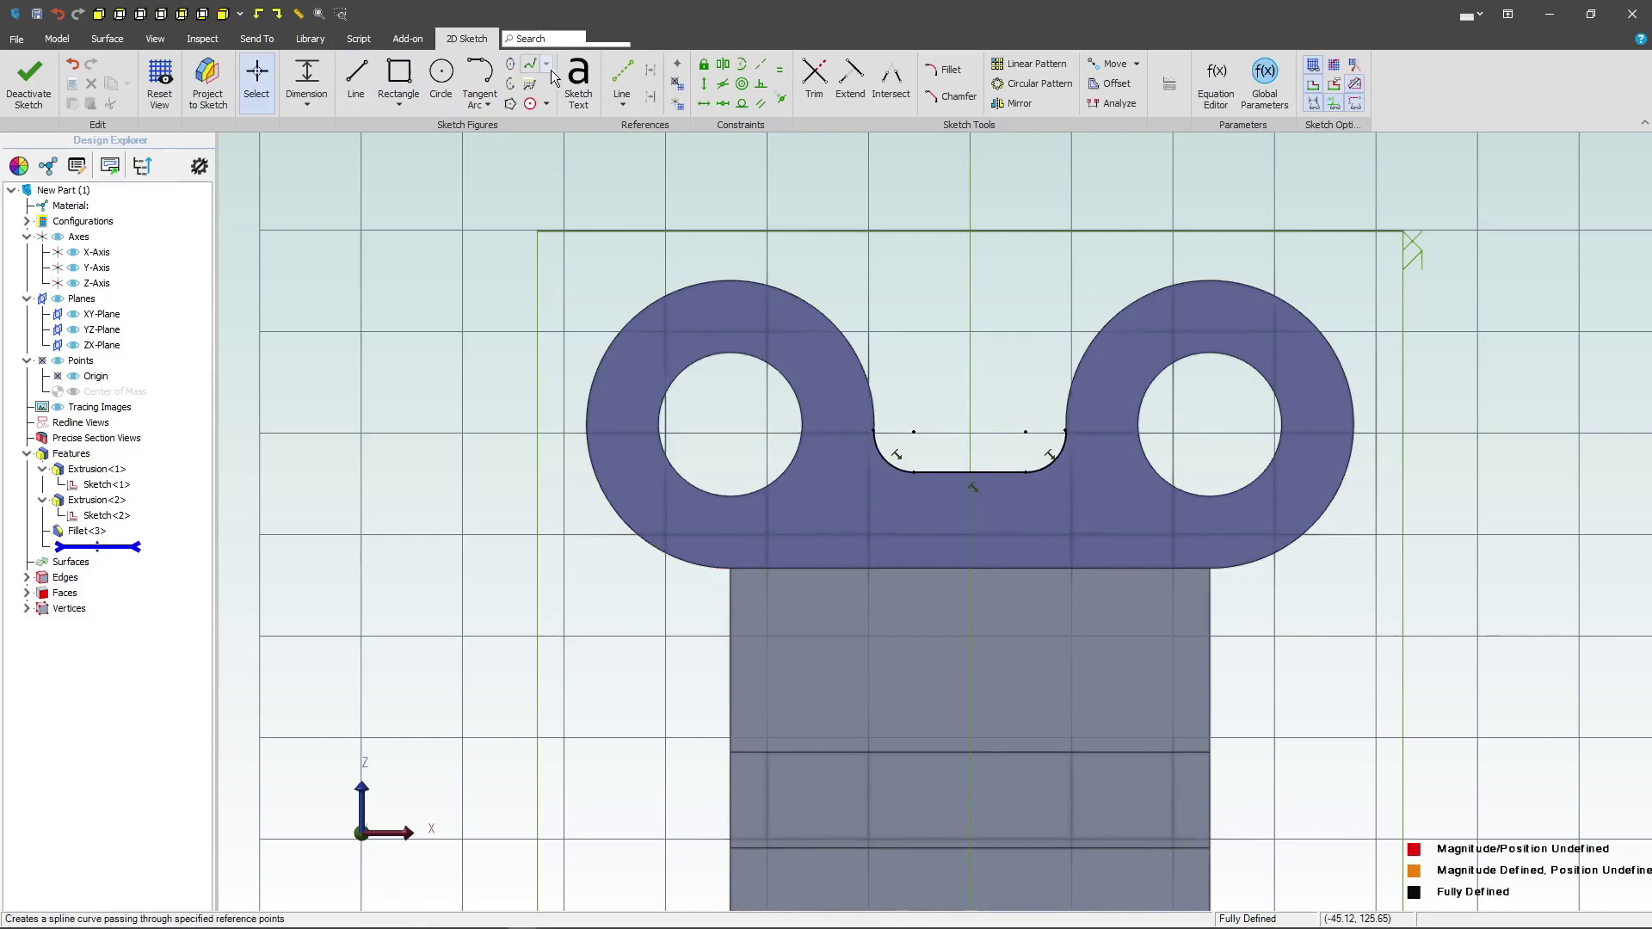
Project both hole edges into the sketch as linked reference circles.
left_click(213, 82)
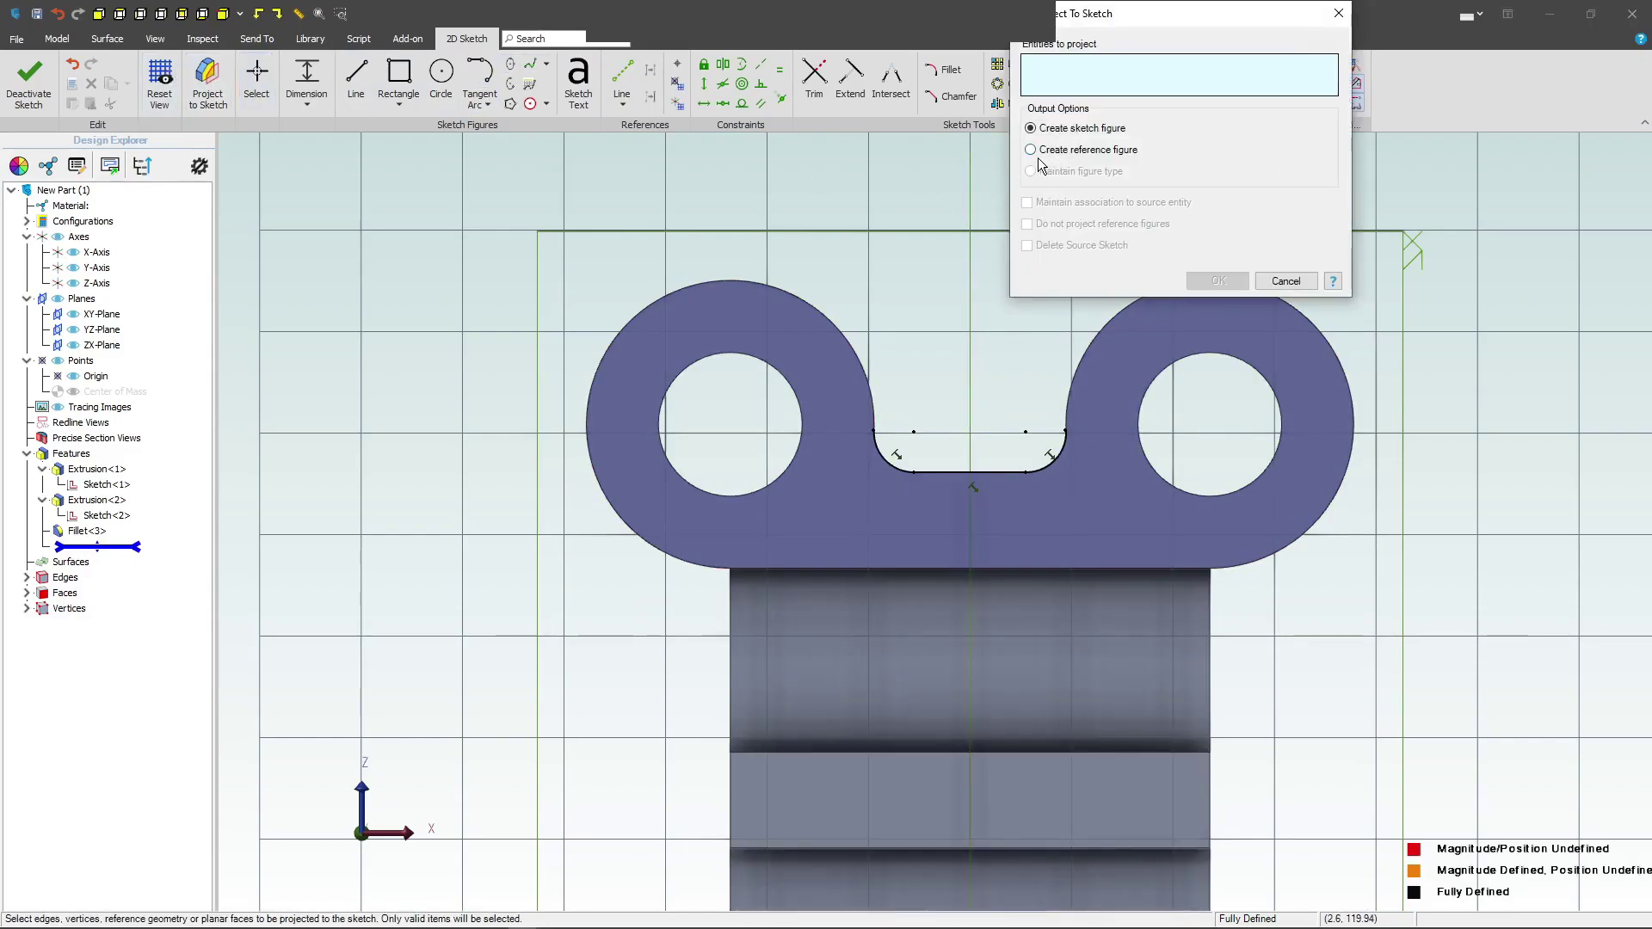
left_click(1032, 150)
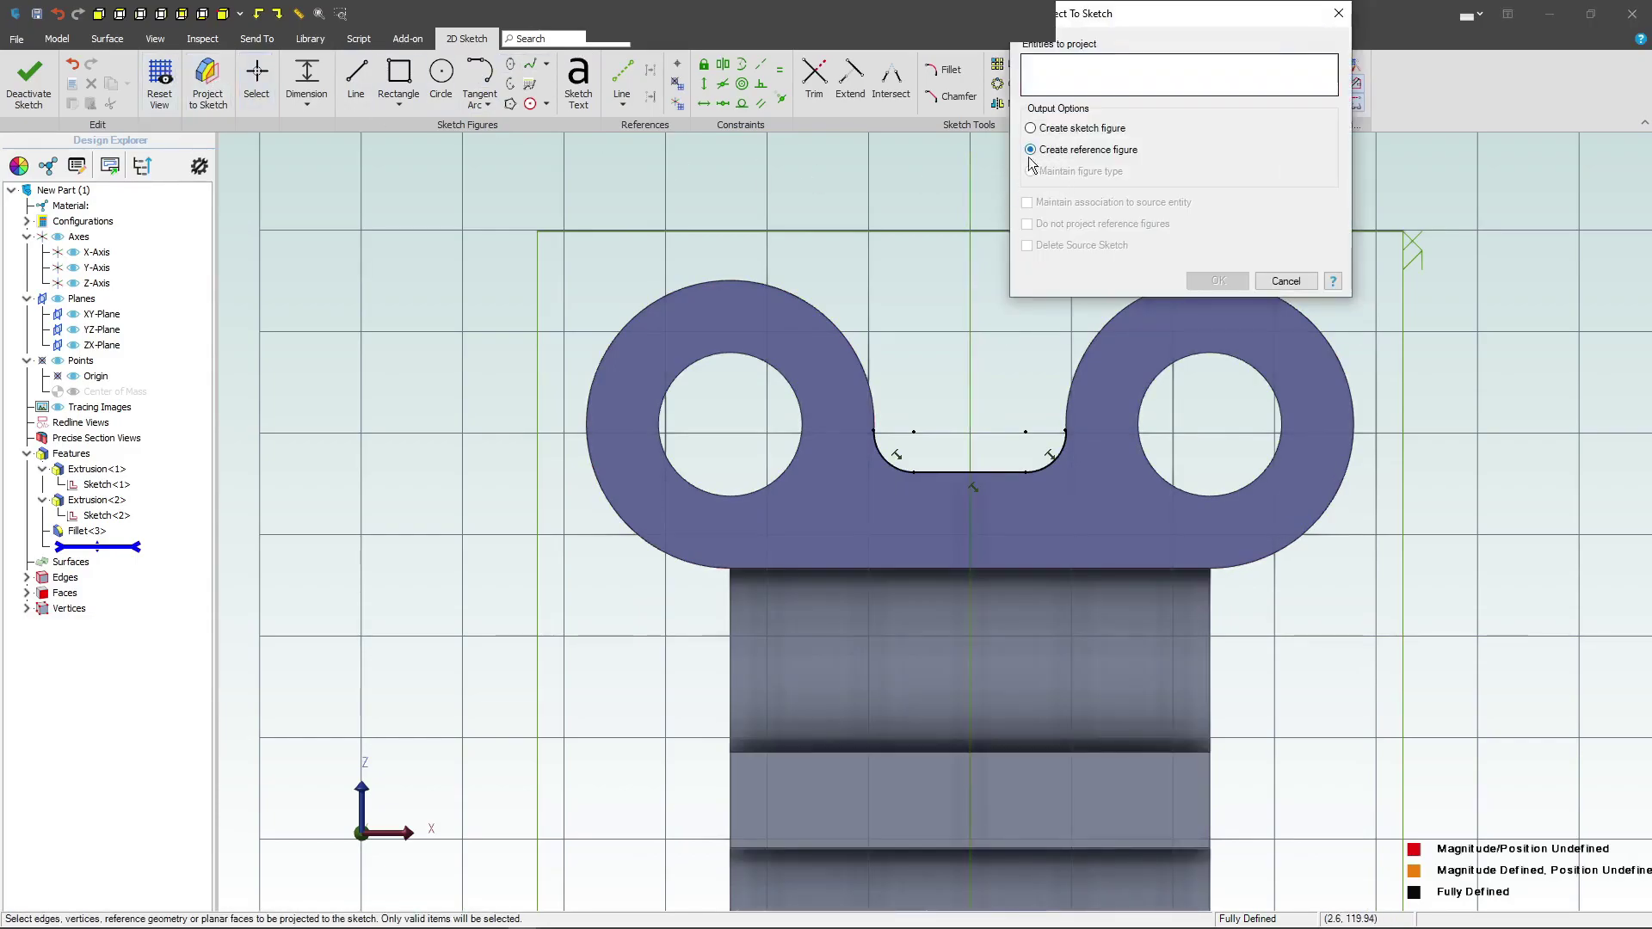
left_click(752, 355)
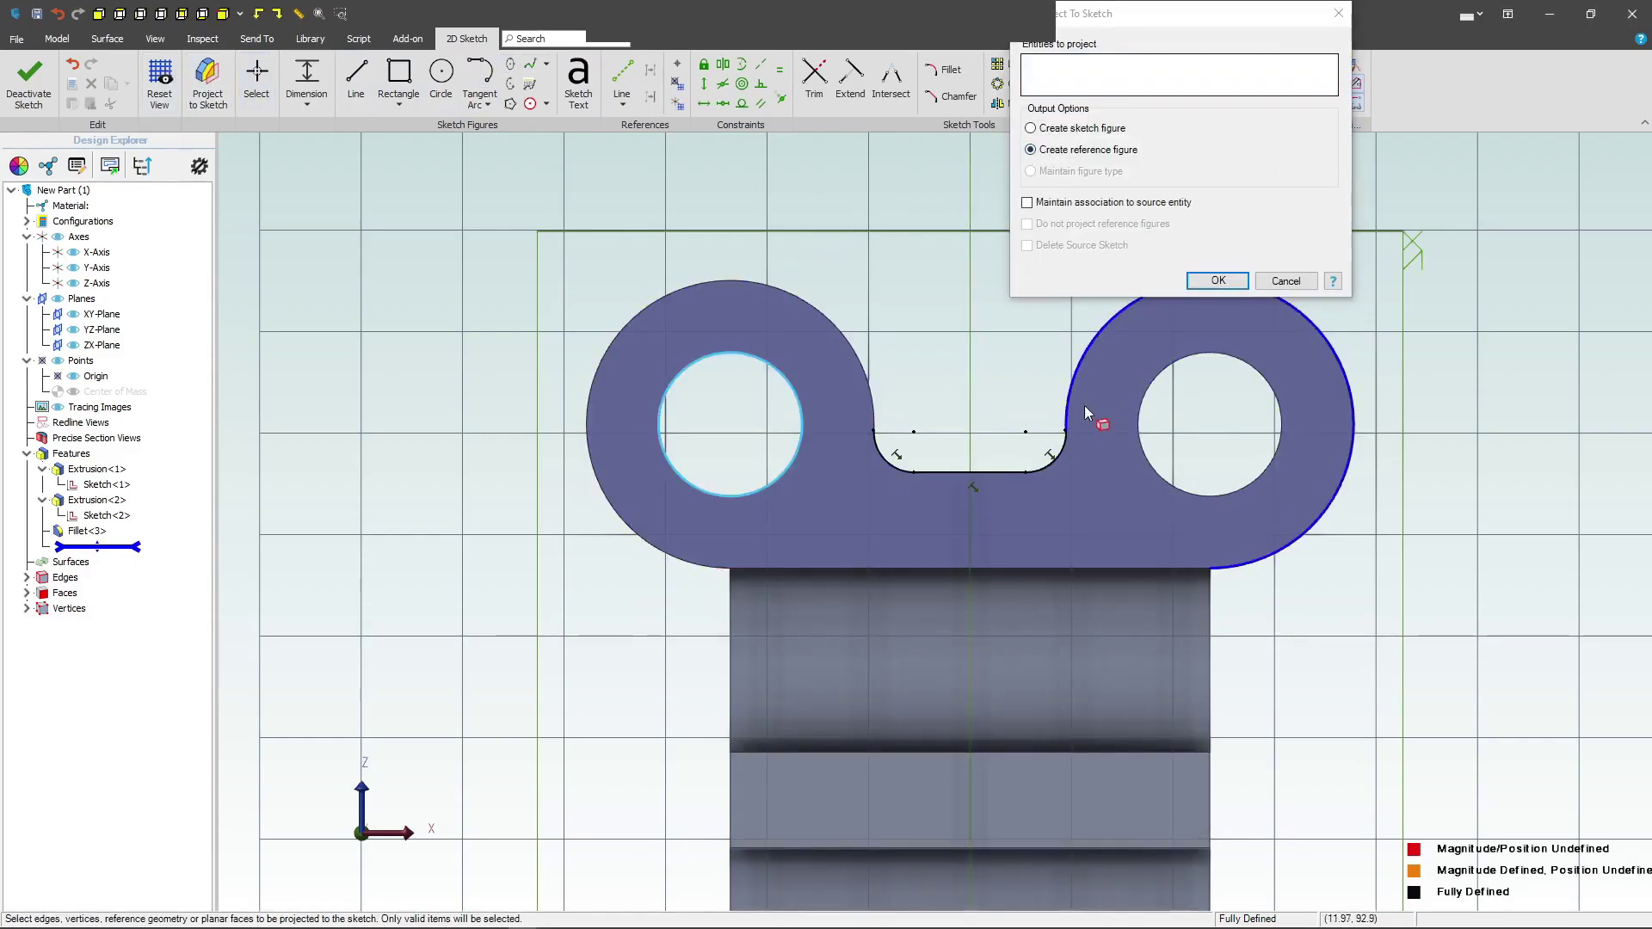
left_click(1226, 356)
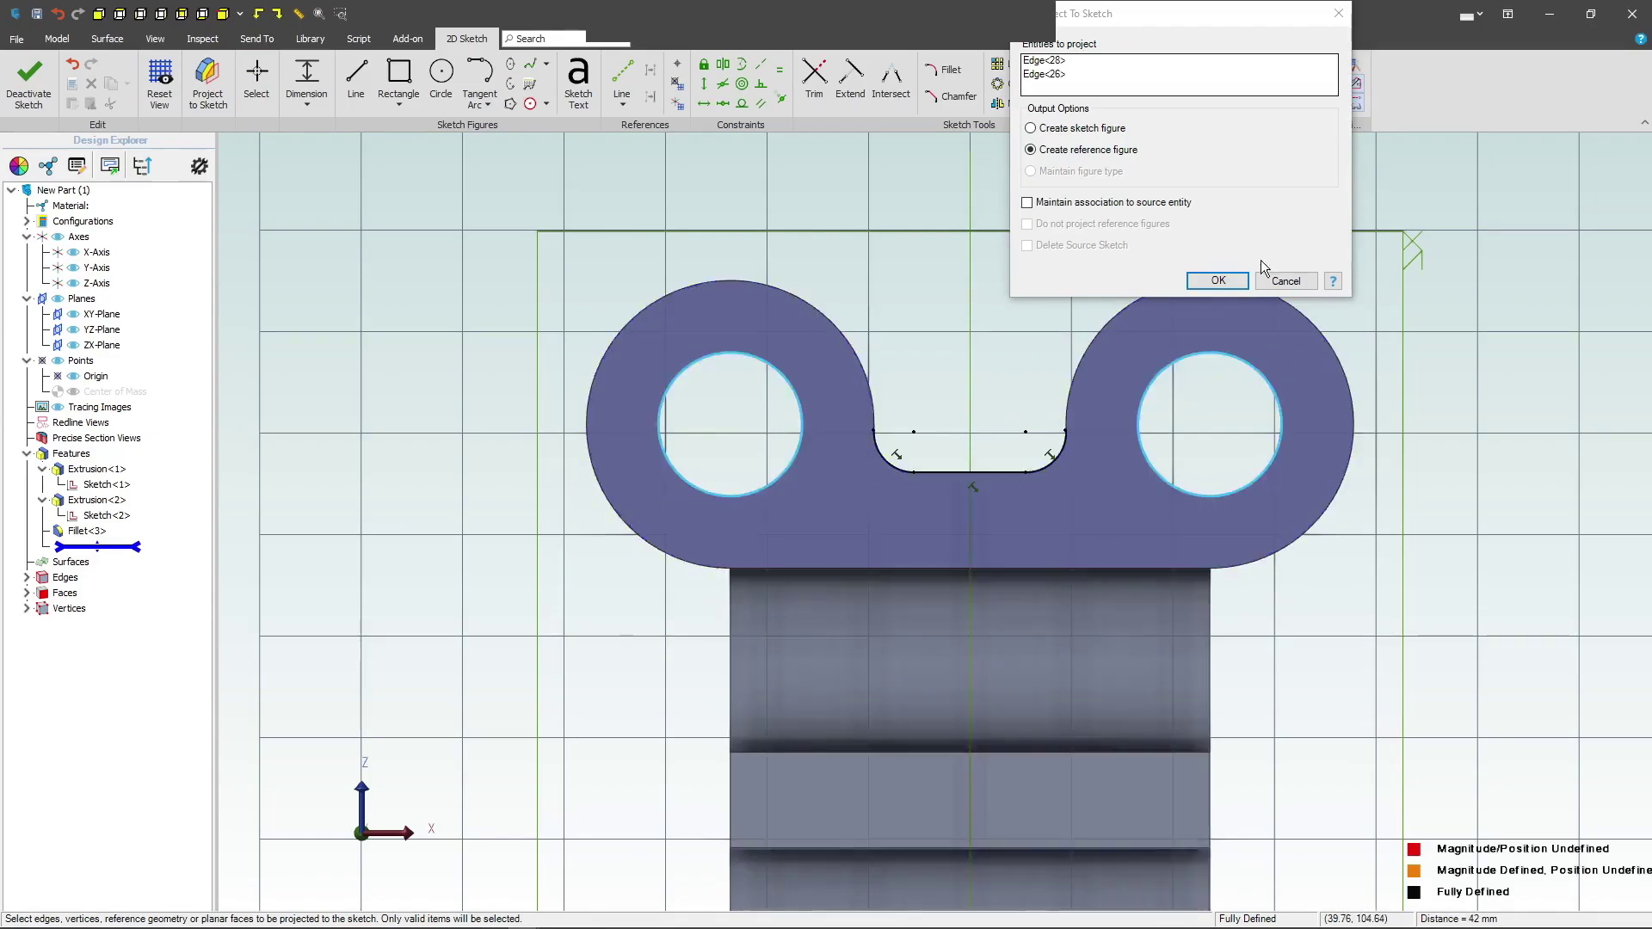
left_click(1043, 205)
left_click(1217, 281)
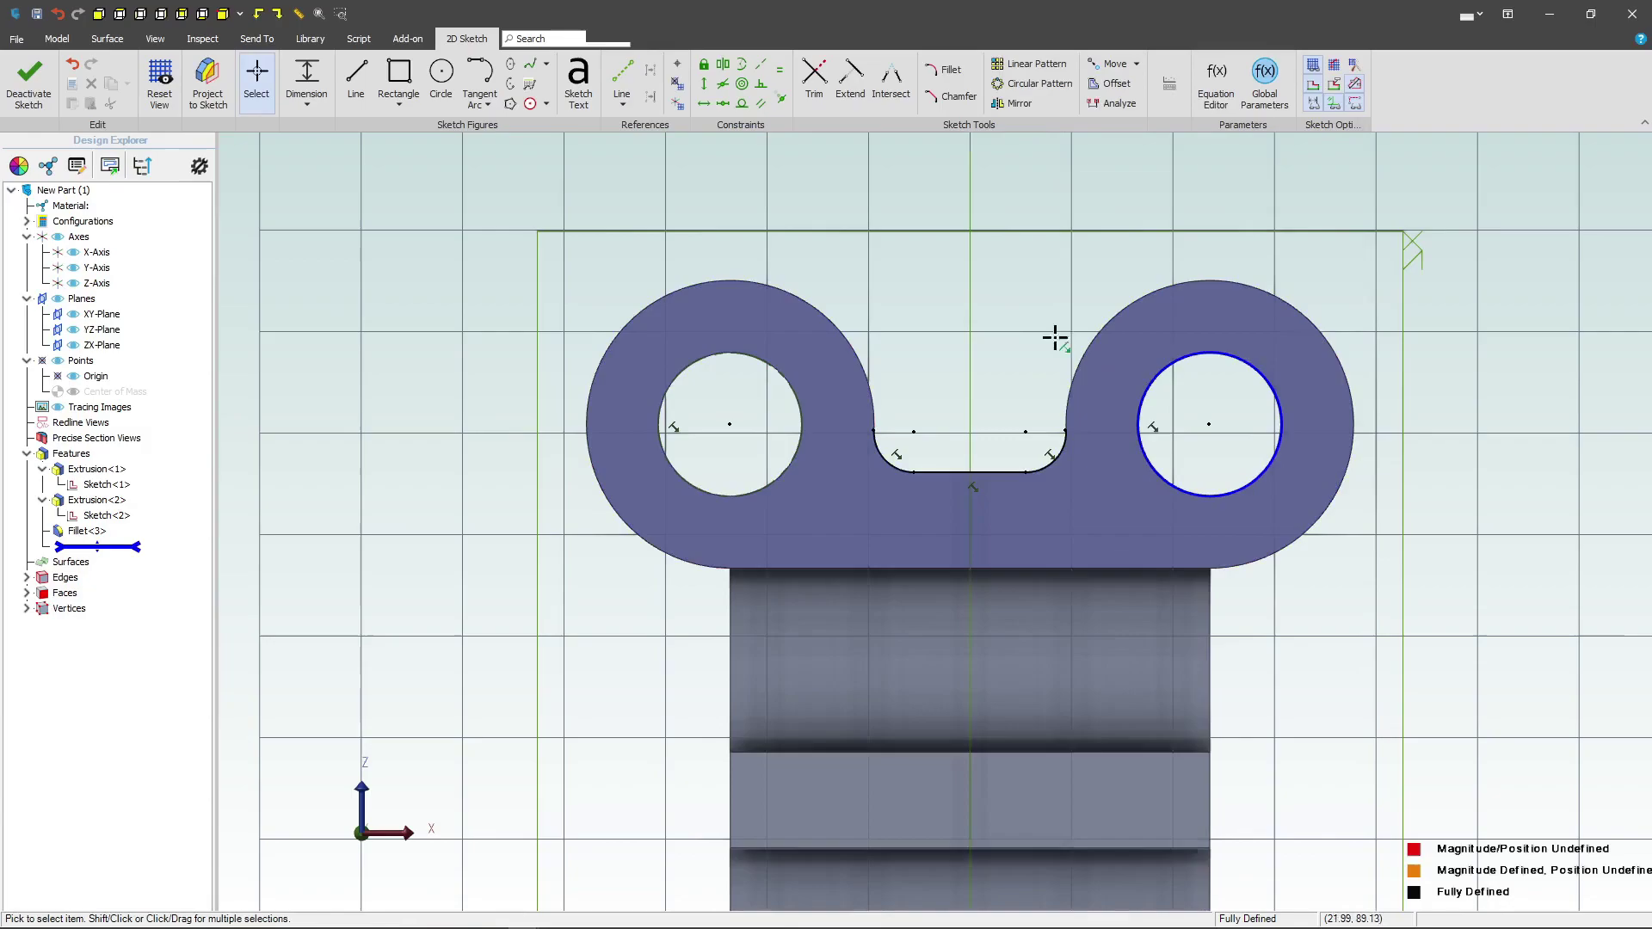
Draw center-point arcs around the right and left holes from the slot edges to the lobe tops.
left_click(487, 105)
left_click(504, 129)
left_click(1209, 424)
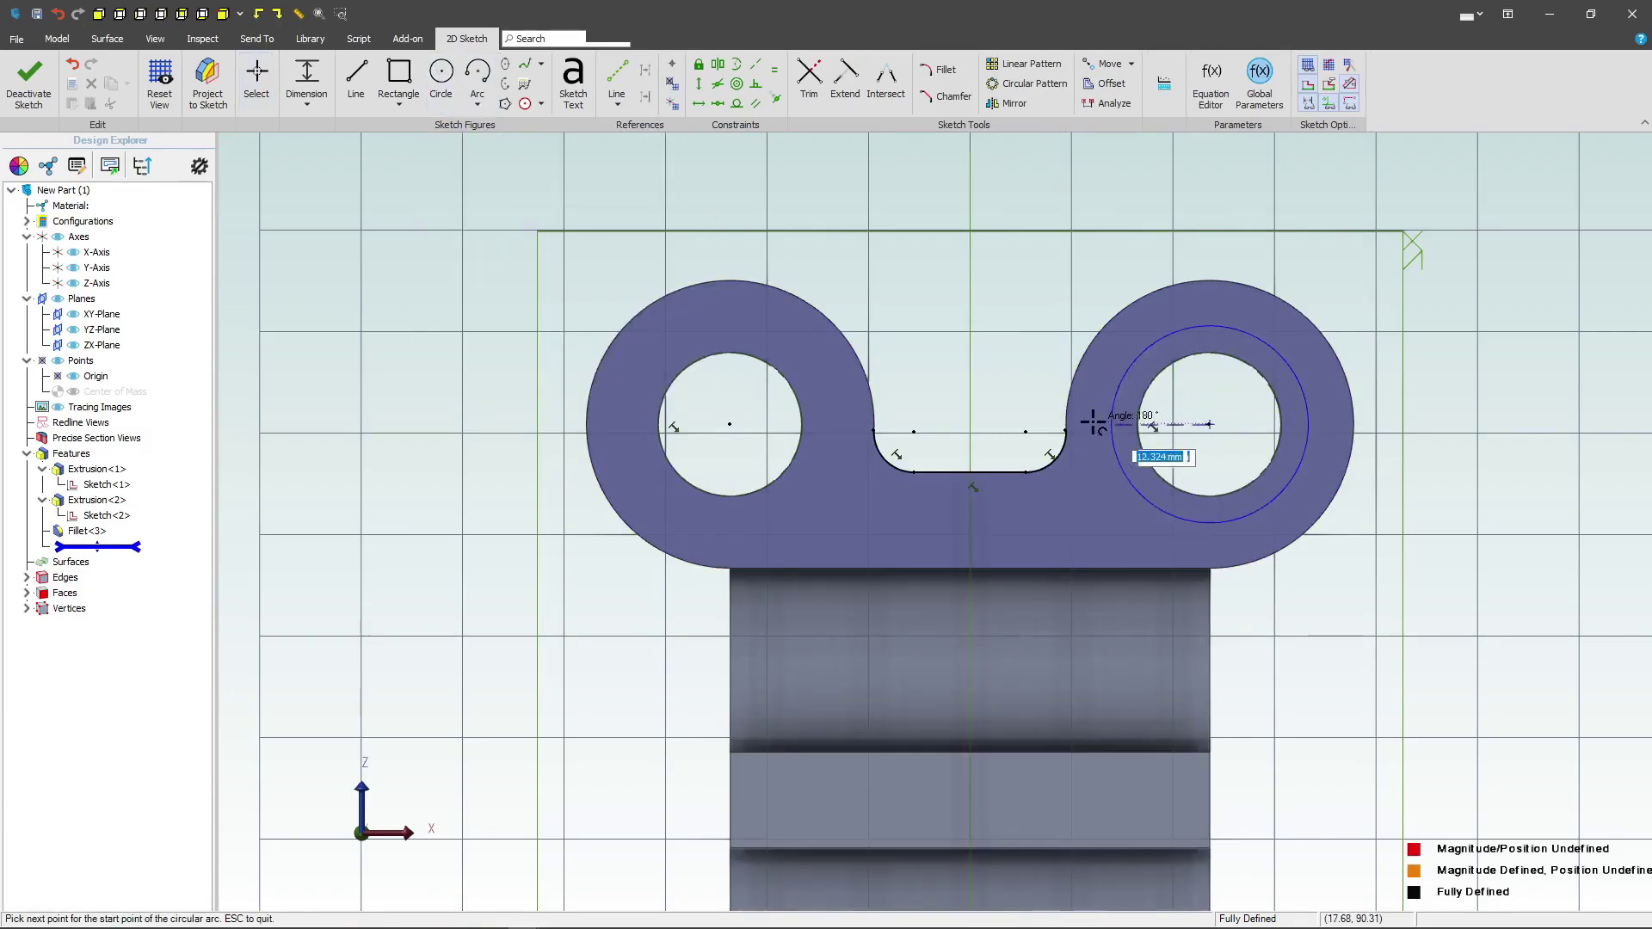
left_click(1065, 431)
left_click(1201, 282)
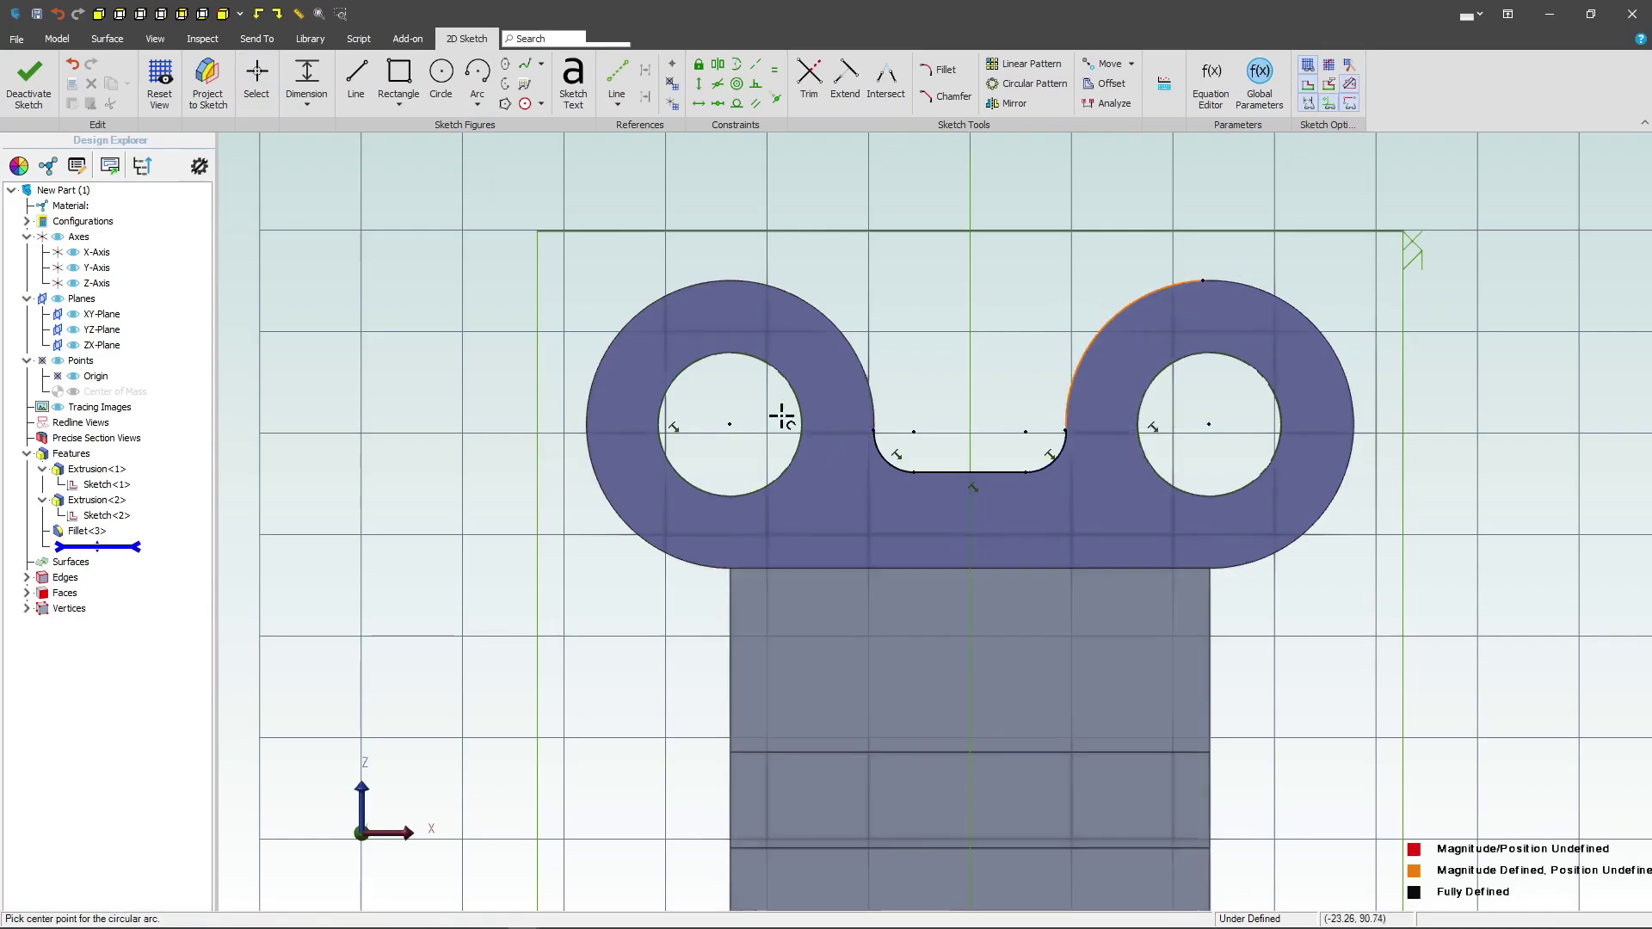
left_click(730, 425)
left_click(873, 431)
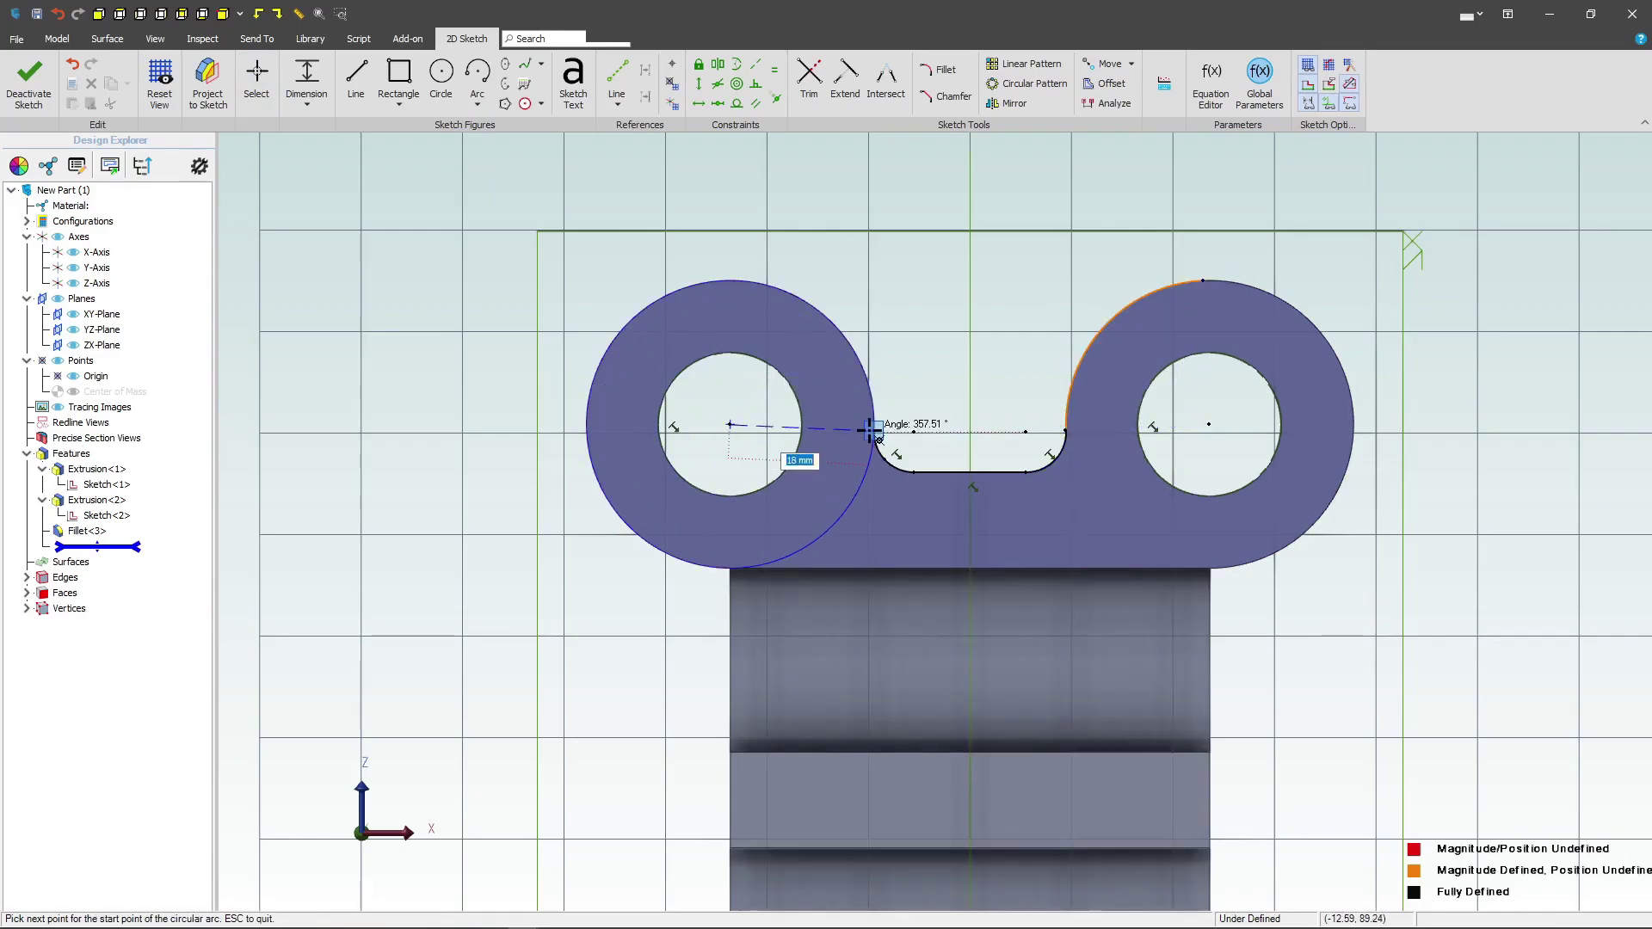
left_click(772, 286)
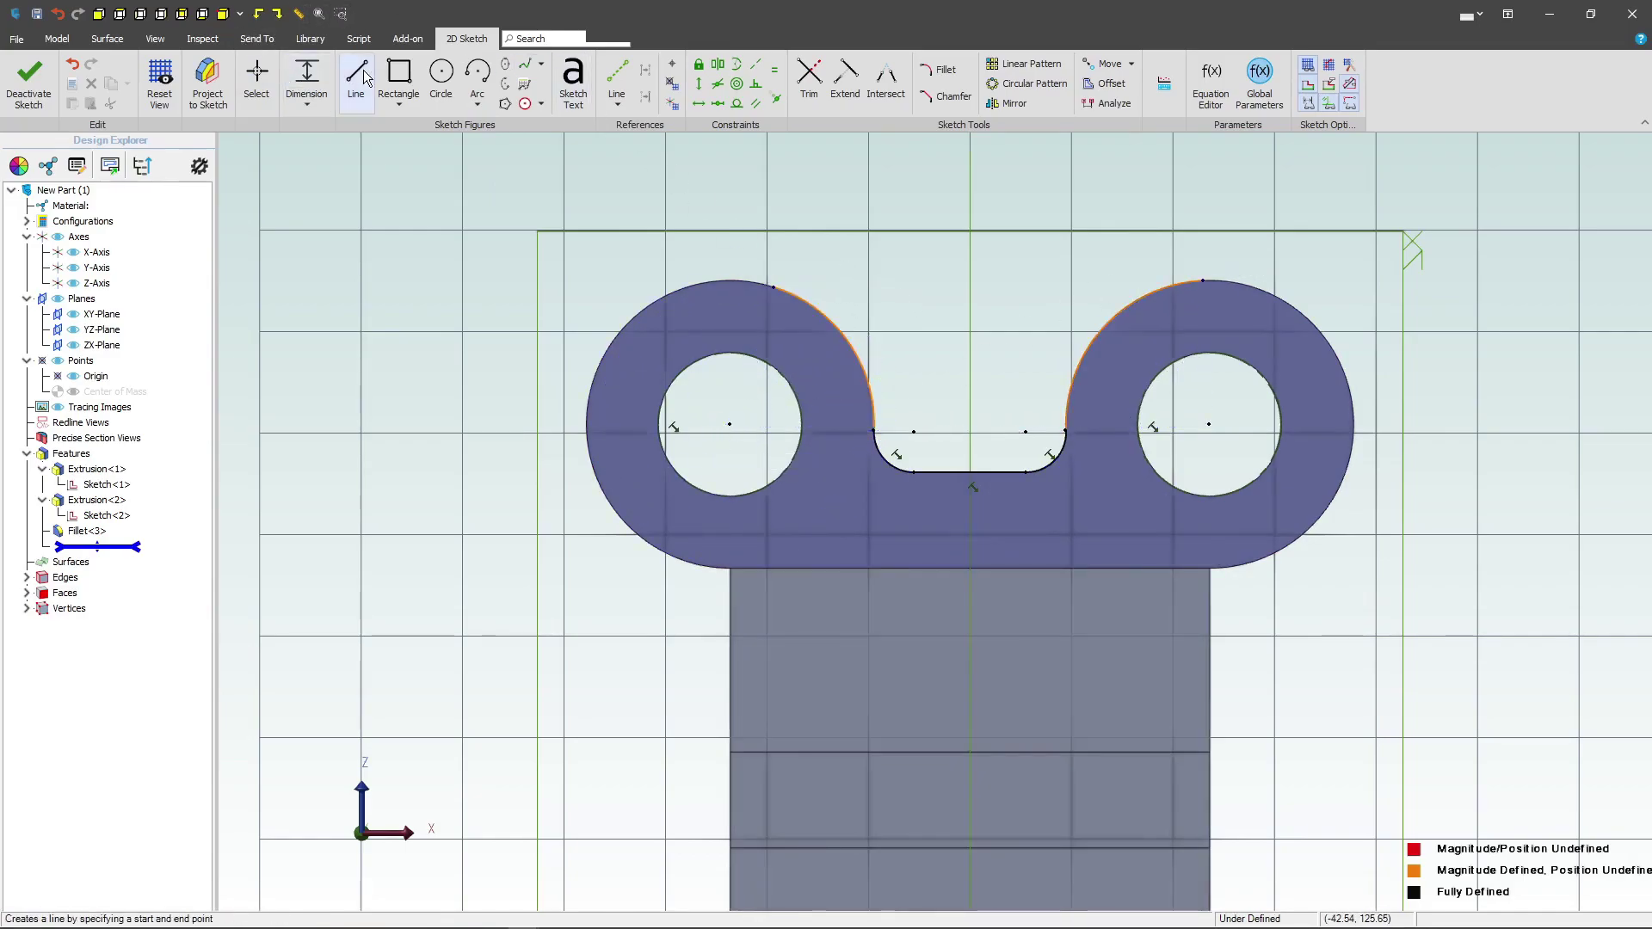
Join the arc tops with a horizontal line aligned over the right hole centre, then exit the sketch.
left_click(355, 82)
left_click(773, 287)
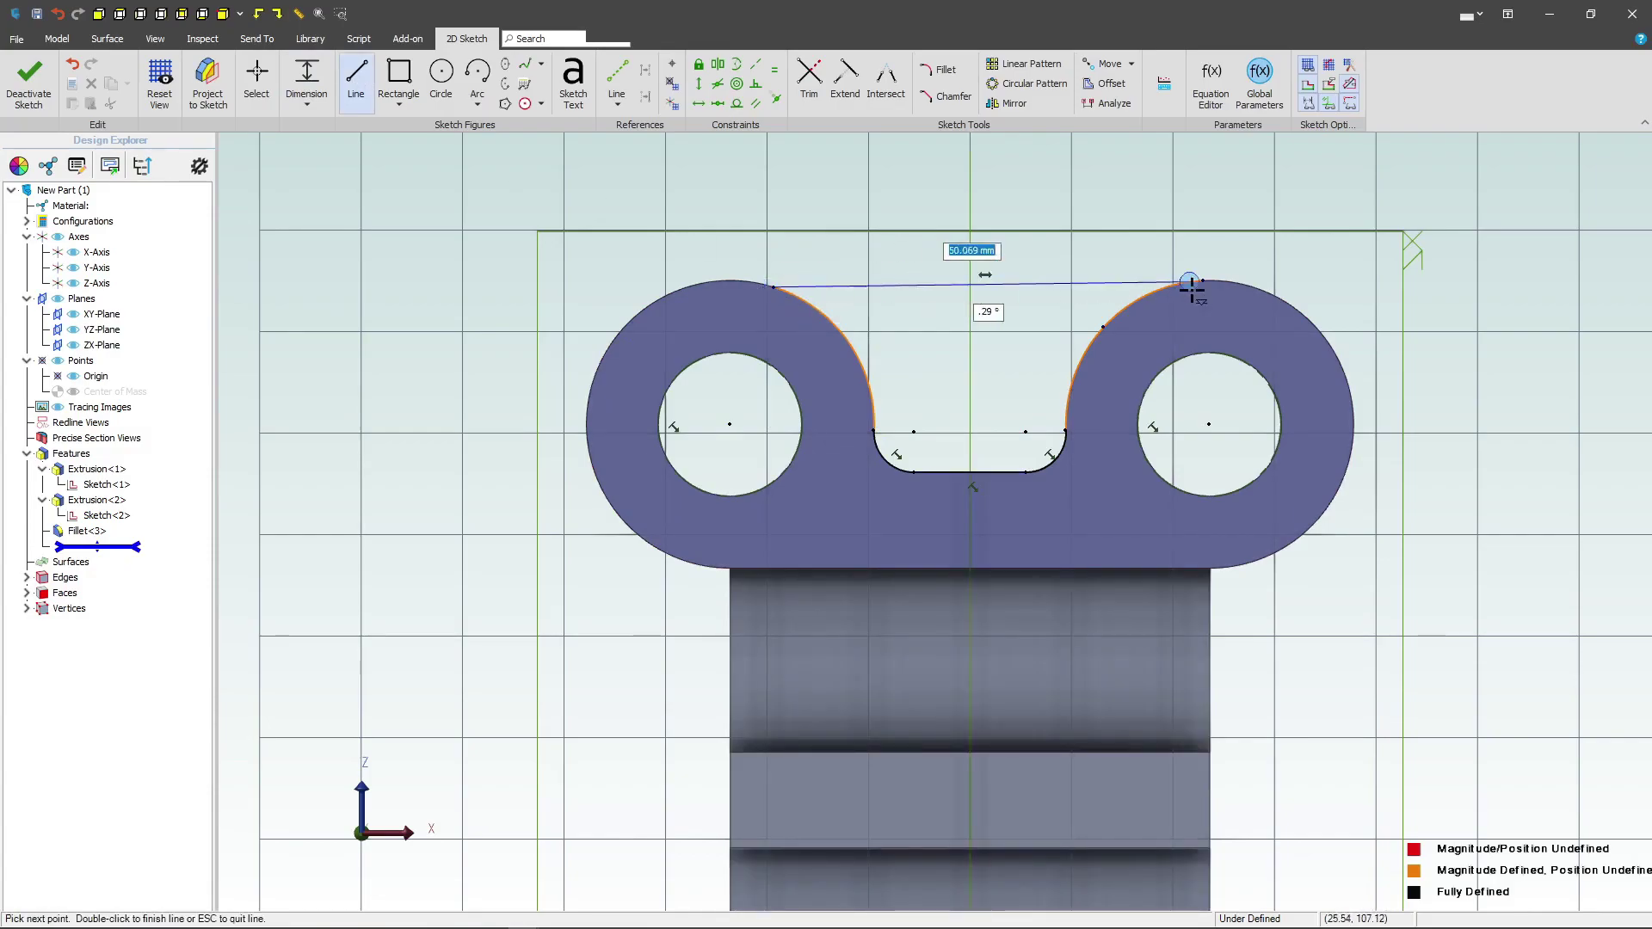
left_click(1202, 281)
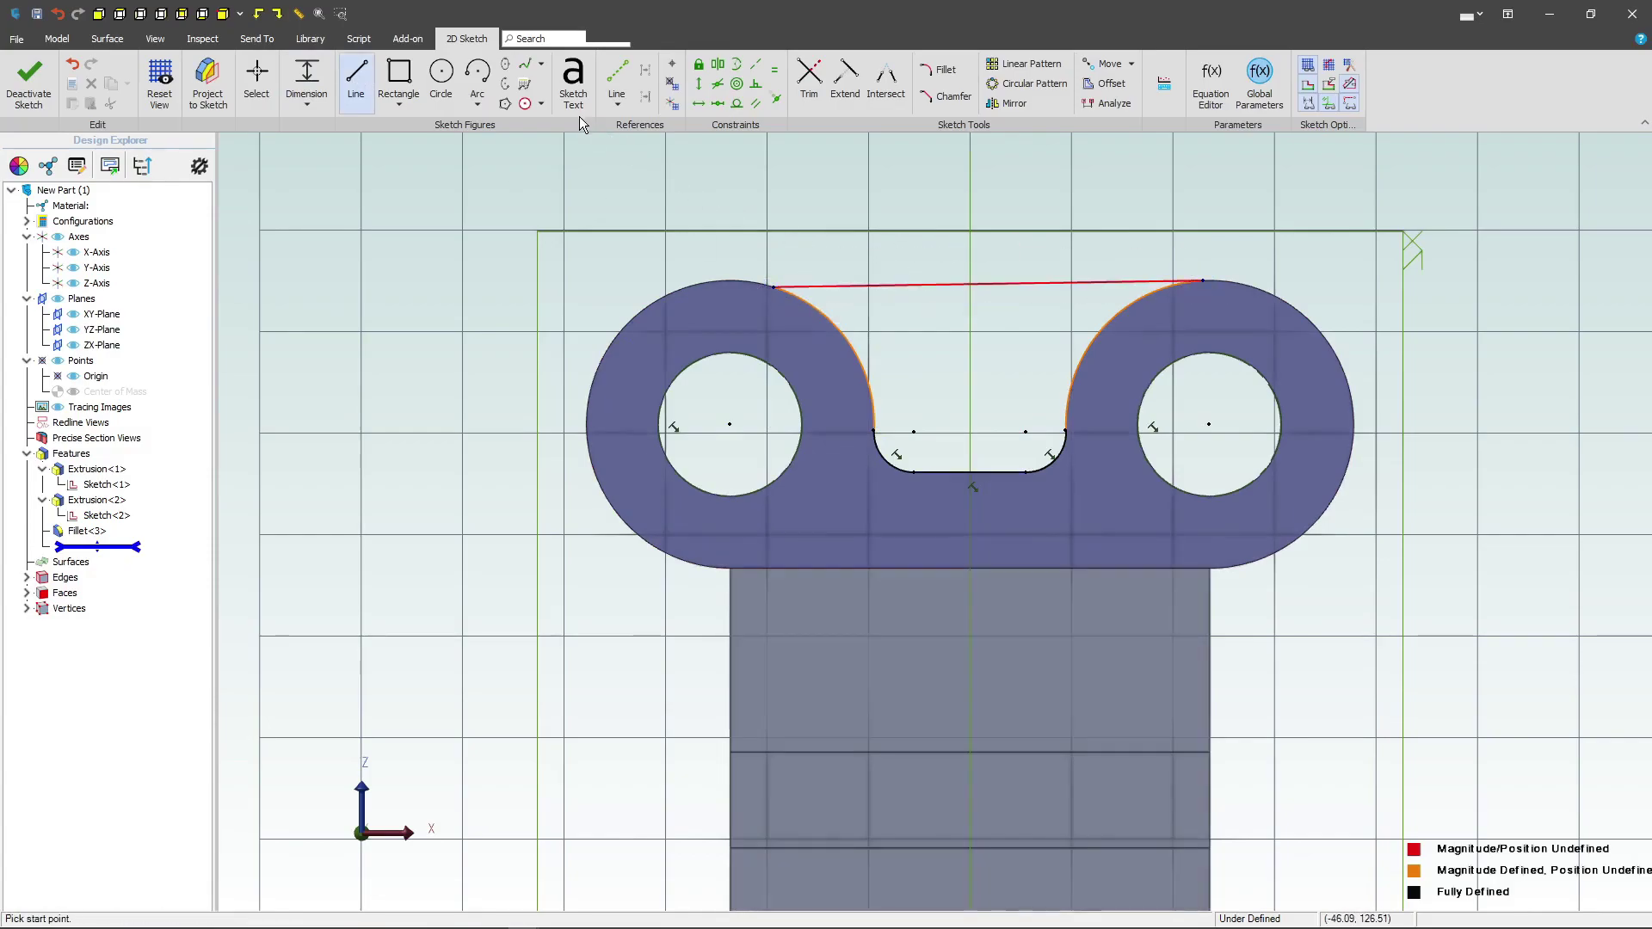
left_click(699, 84)
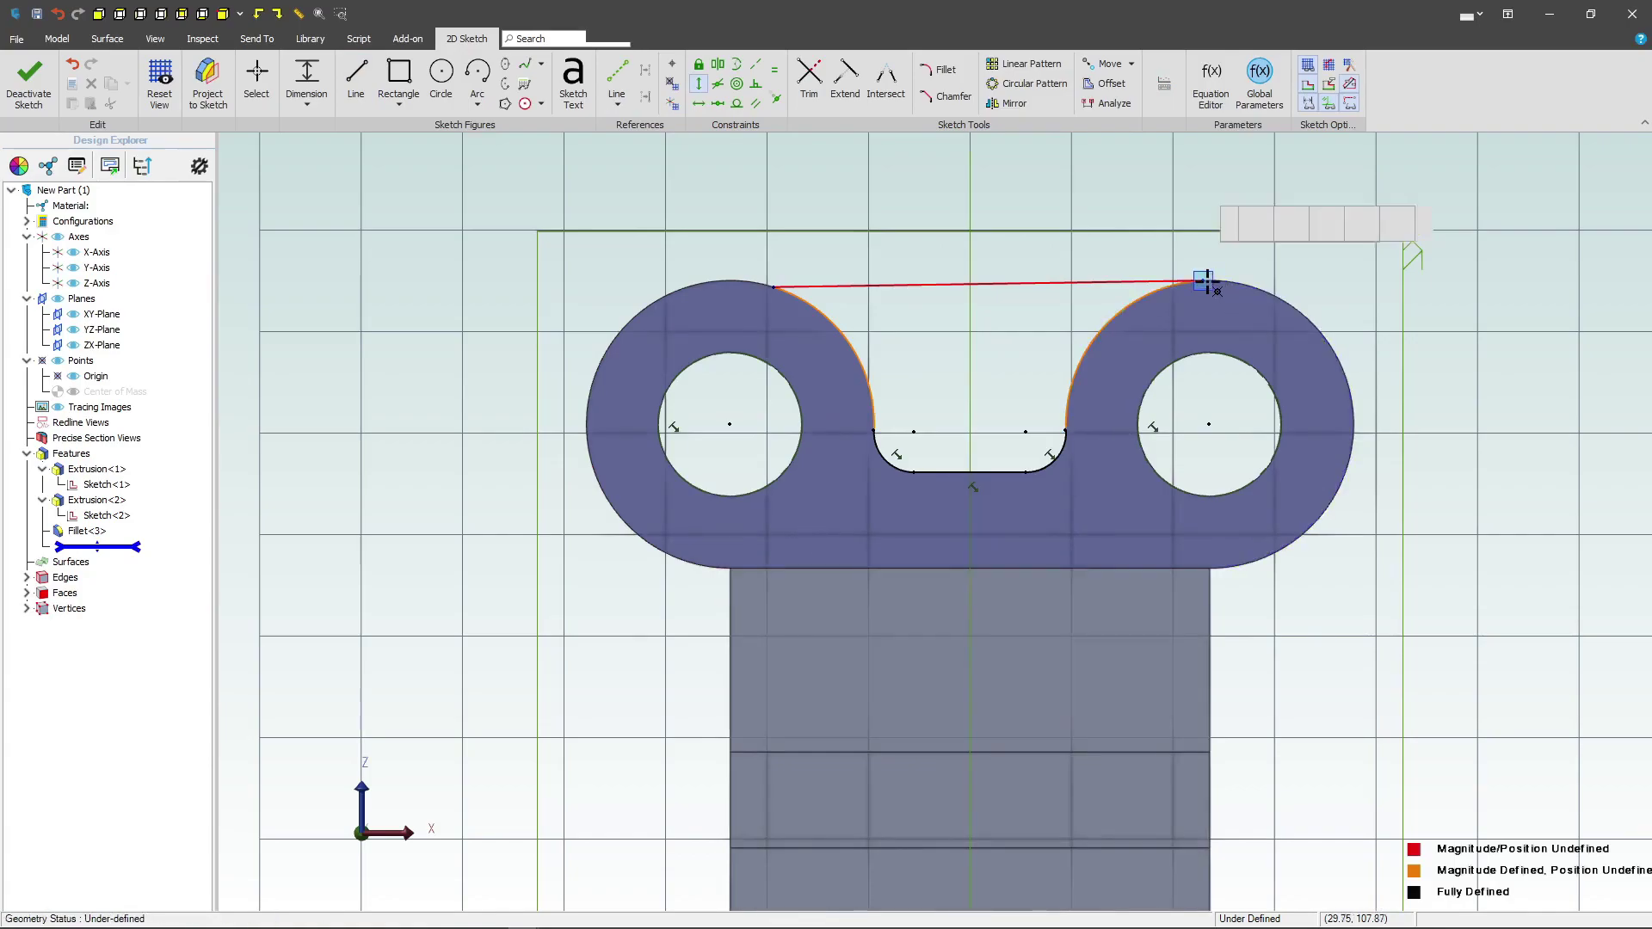
left_click(1207, 281)
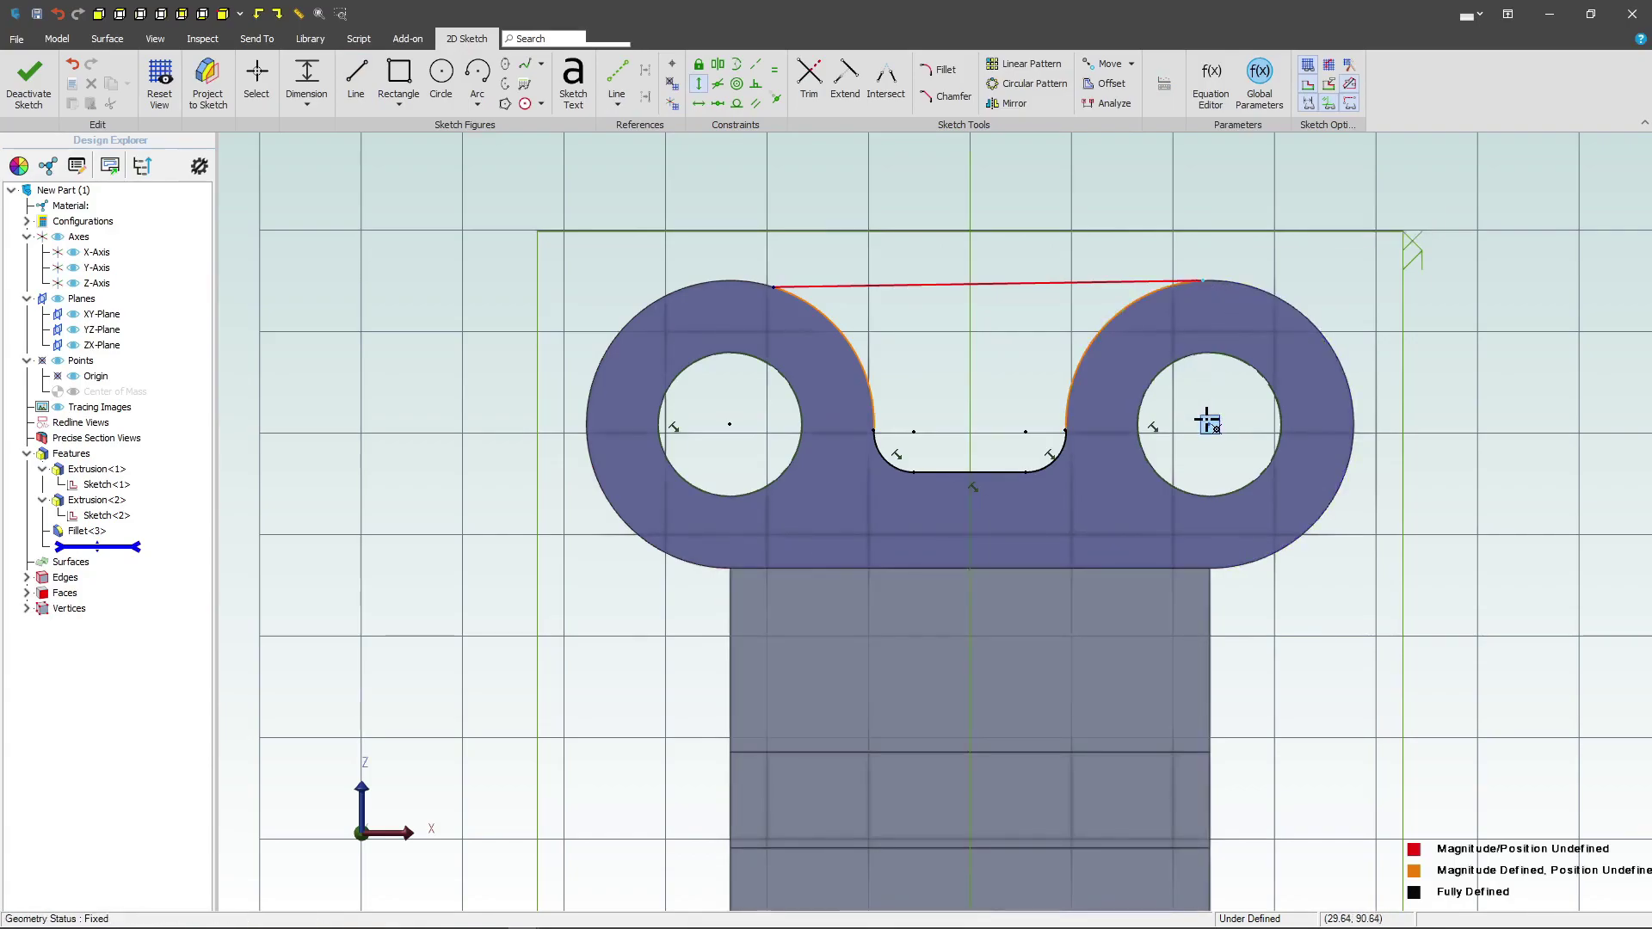
left_click(1208, 423)
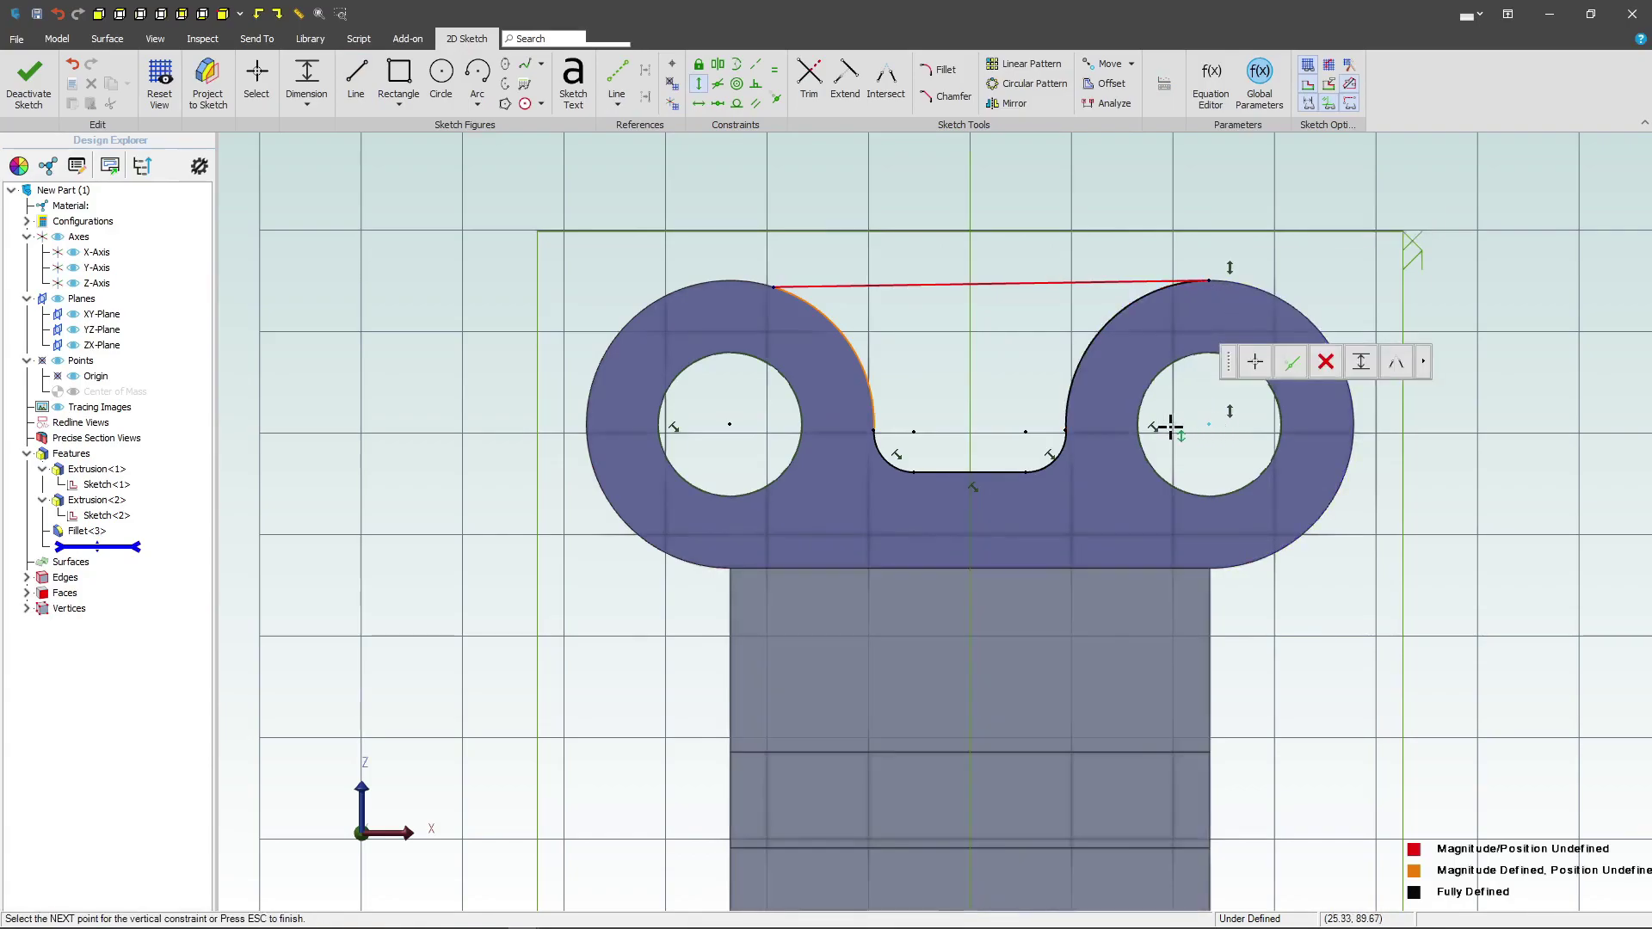
left_click(700, 104)
left_click(889, 288)
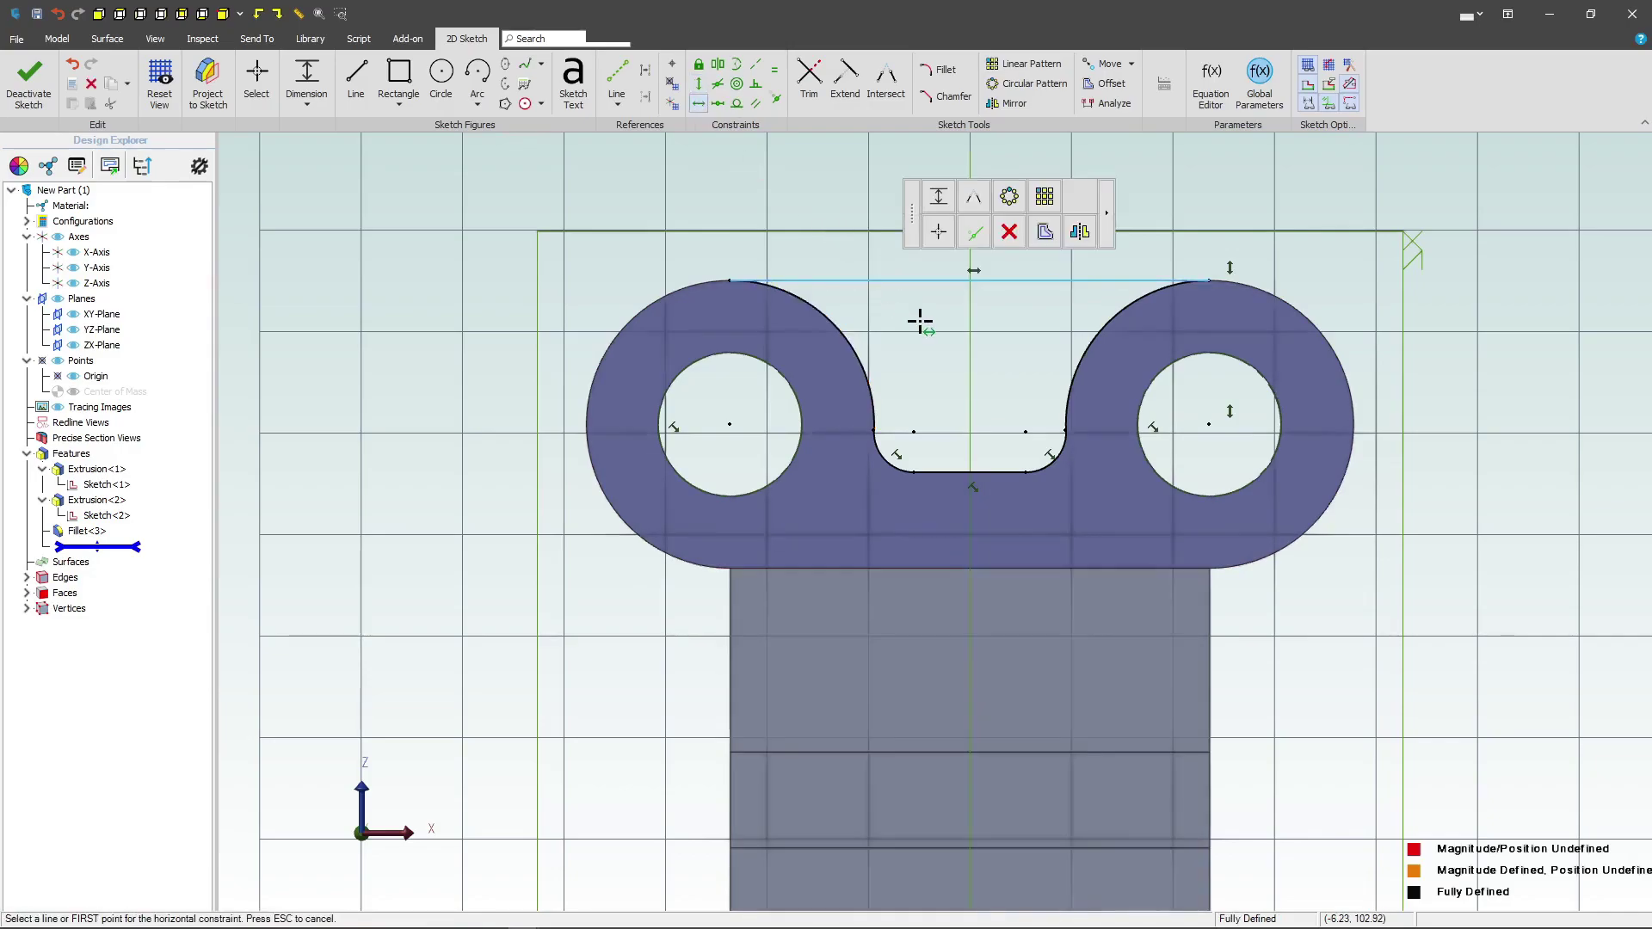
left_click(28, 83)
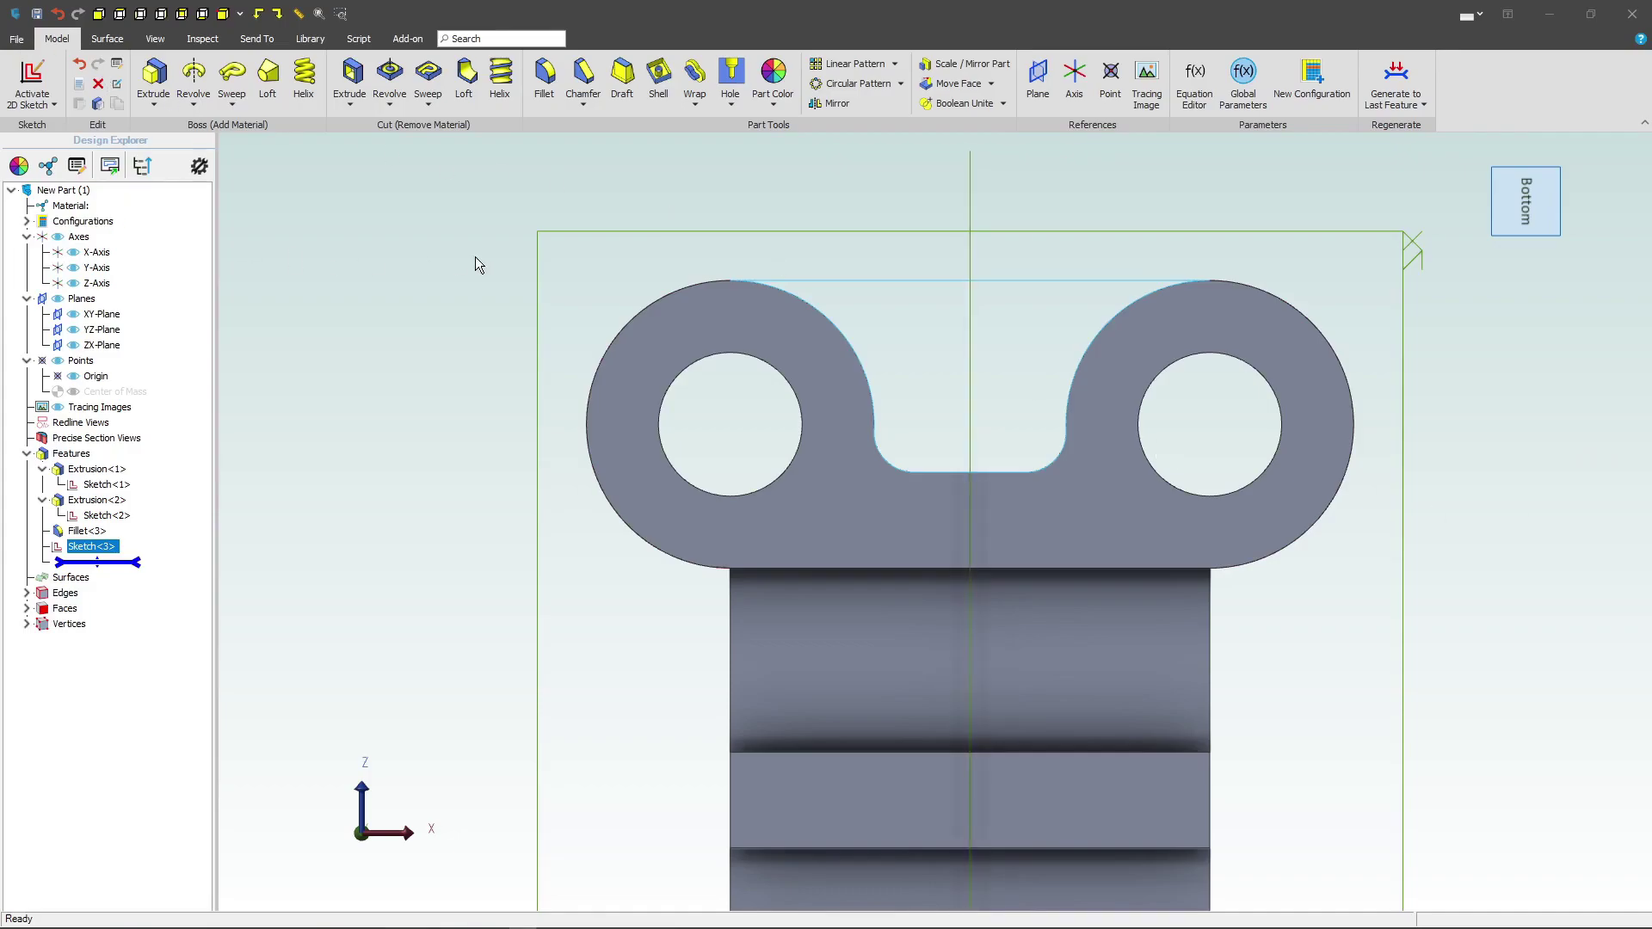
Extrude Sketch<3> as a reversed 12 mm boss between the lobes.
middle_click_drag(475, 256, 411, 339)
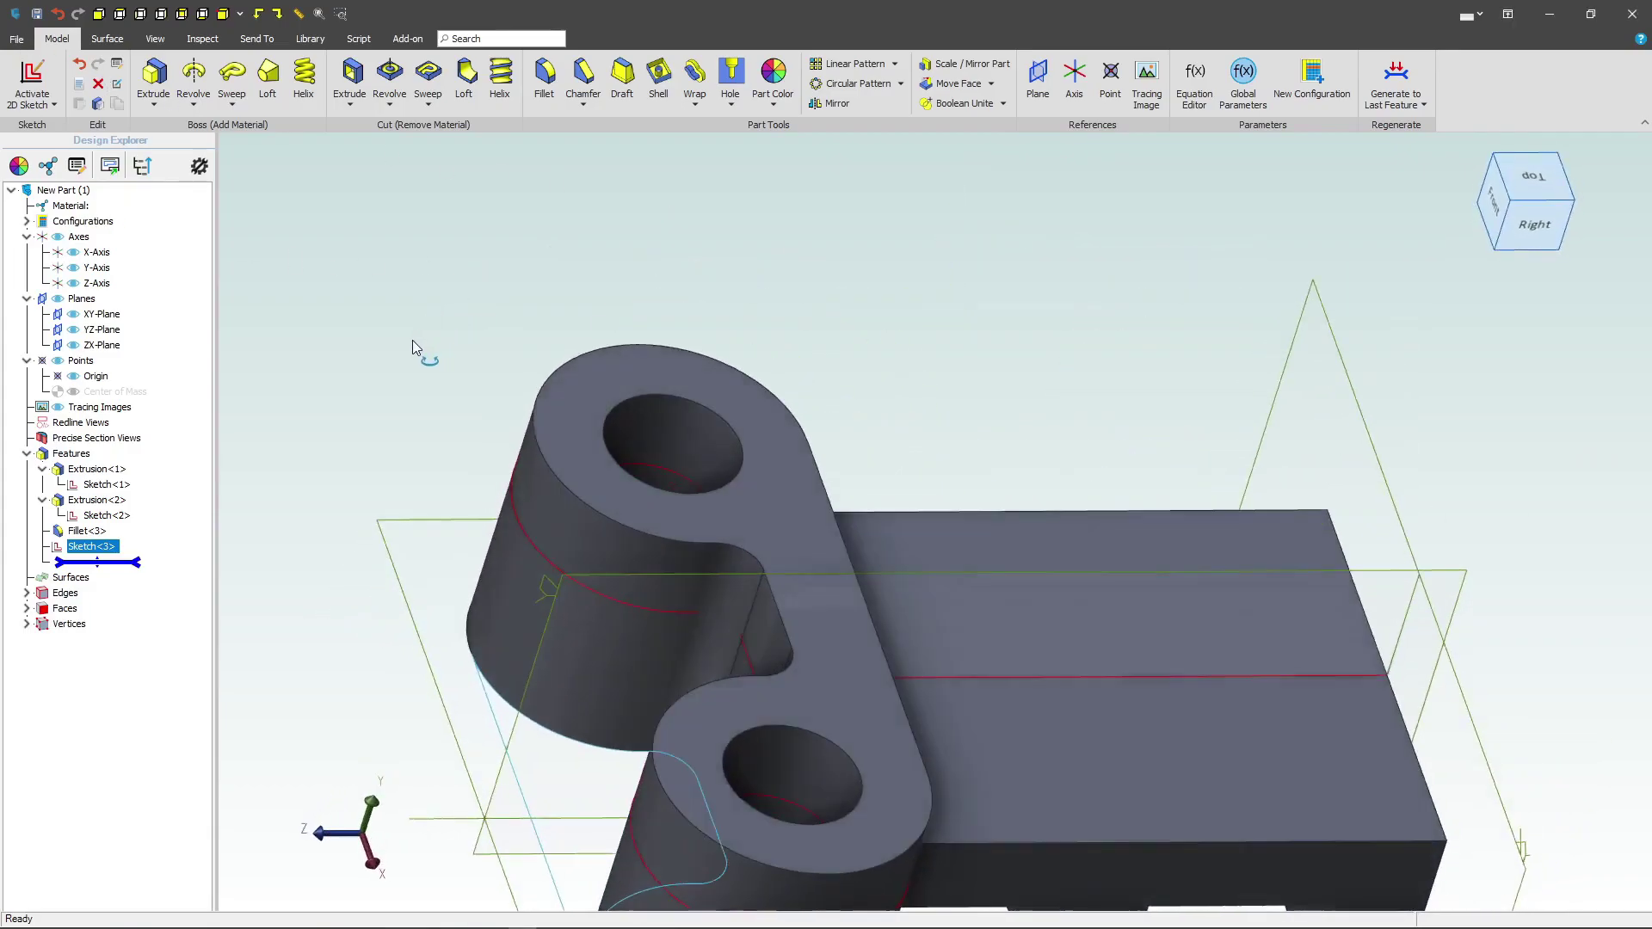
left_click(168, 82)
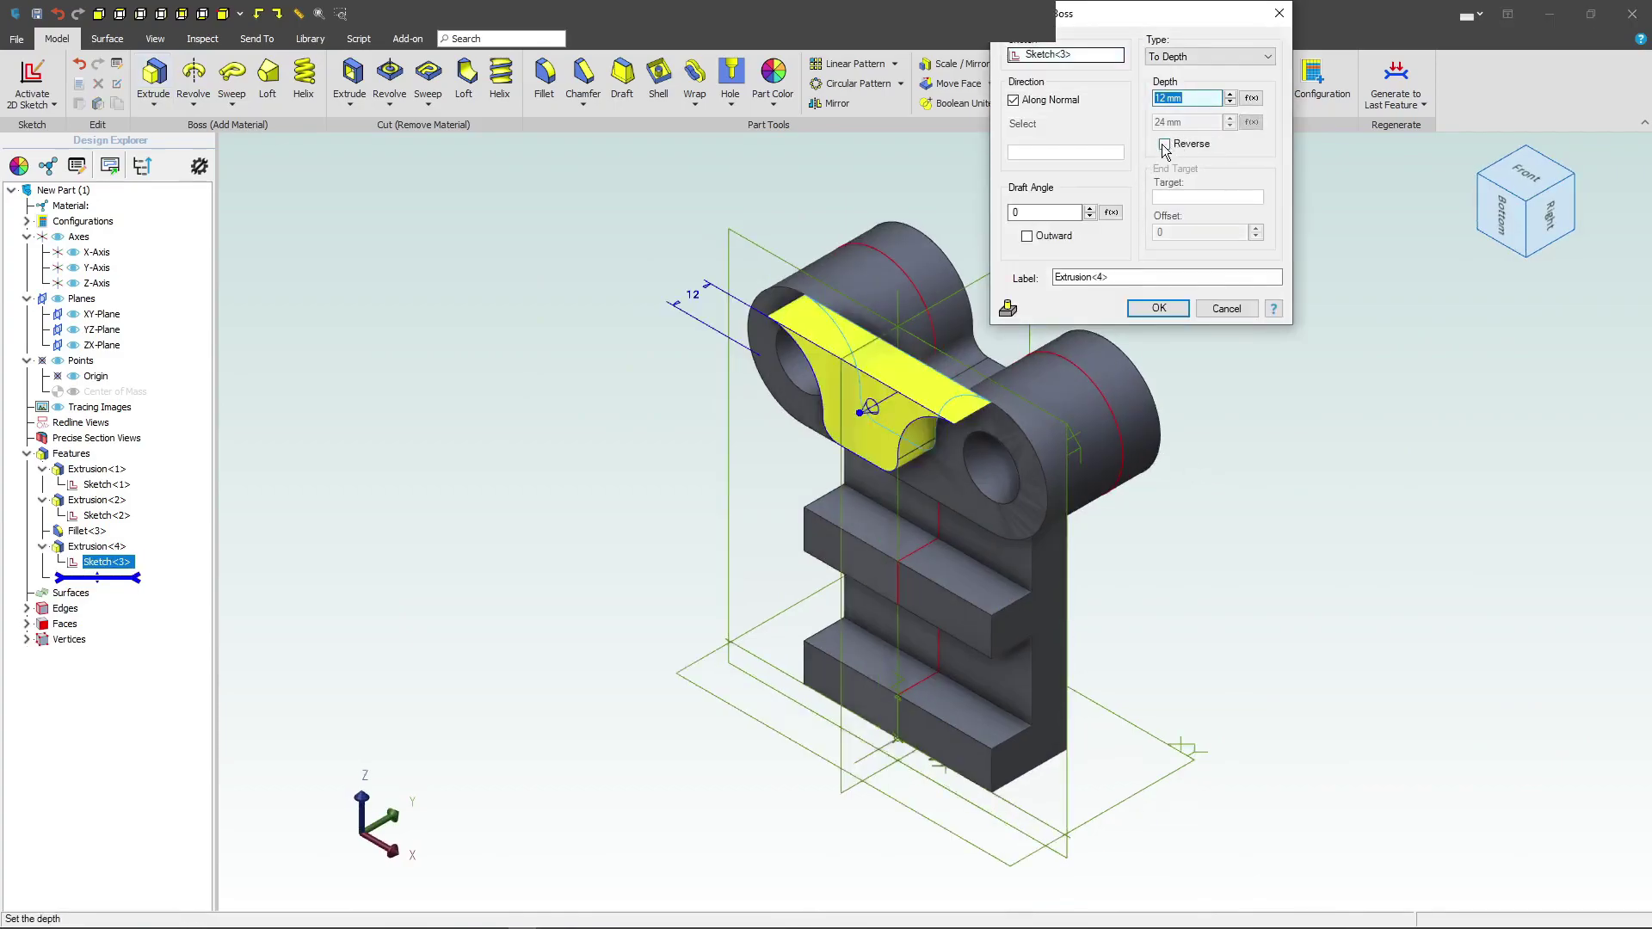
left_click(1165, 144)
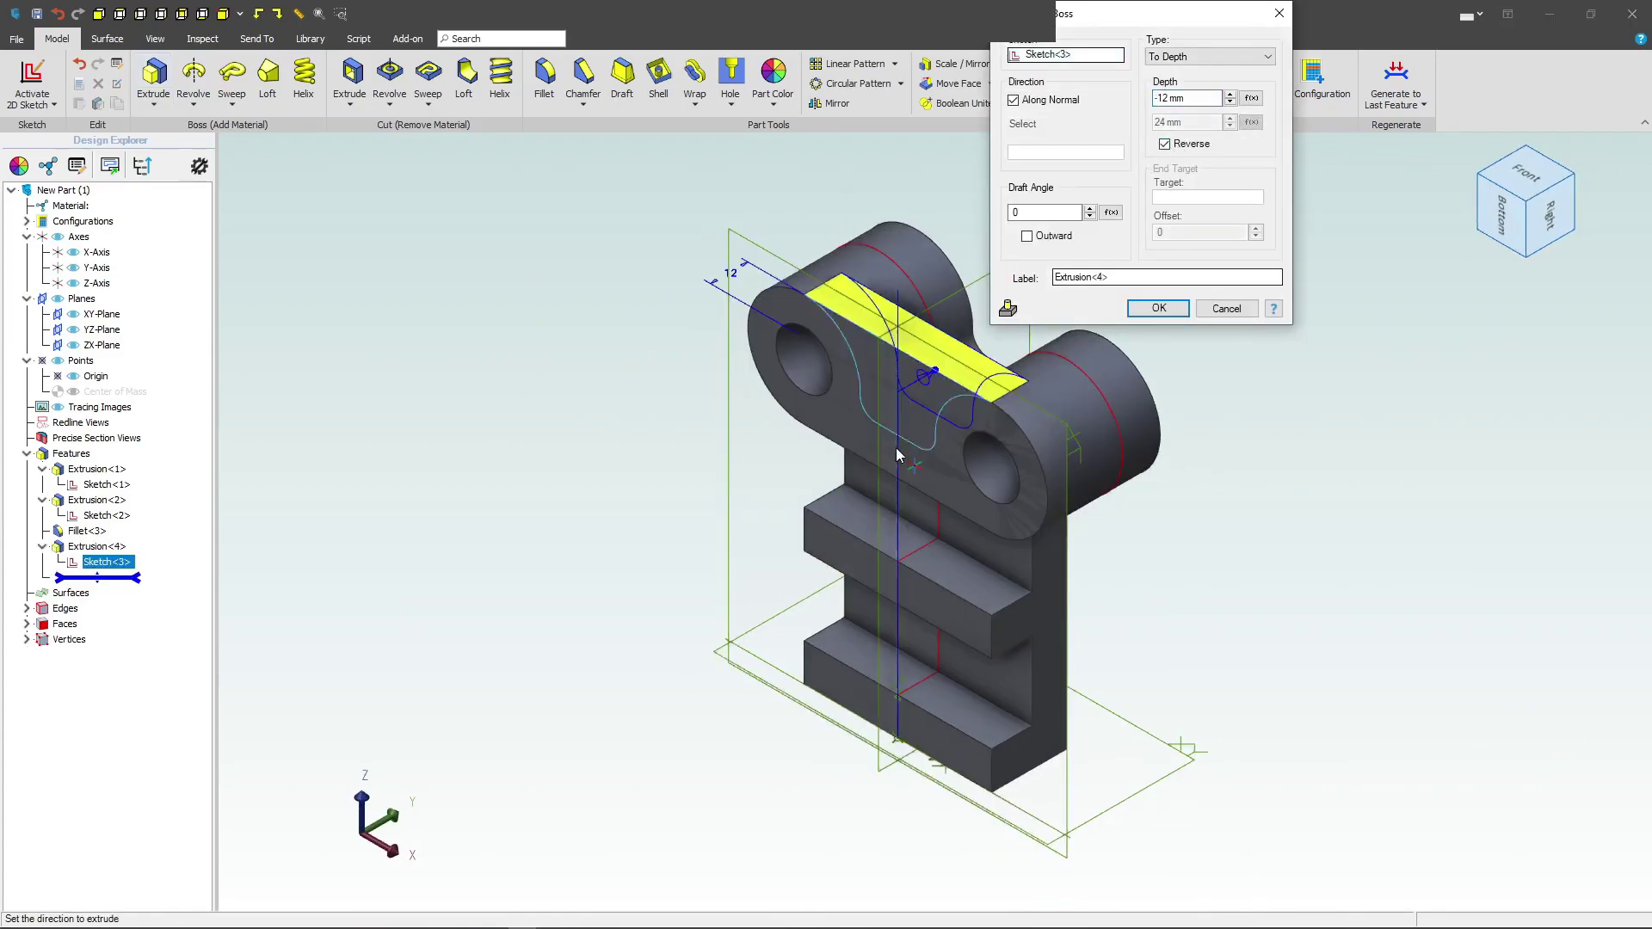
left_click(1159, 309)
middle_click_drag(1228, 297, 1120, 312)
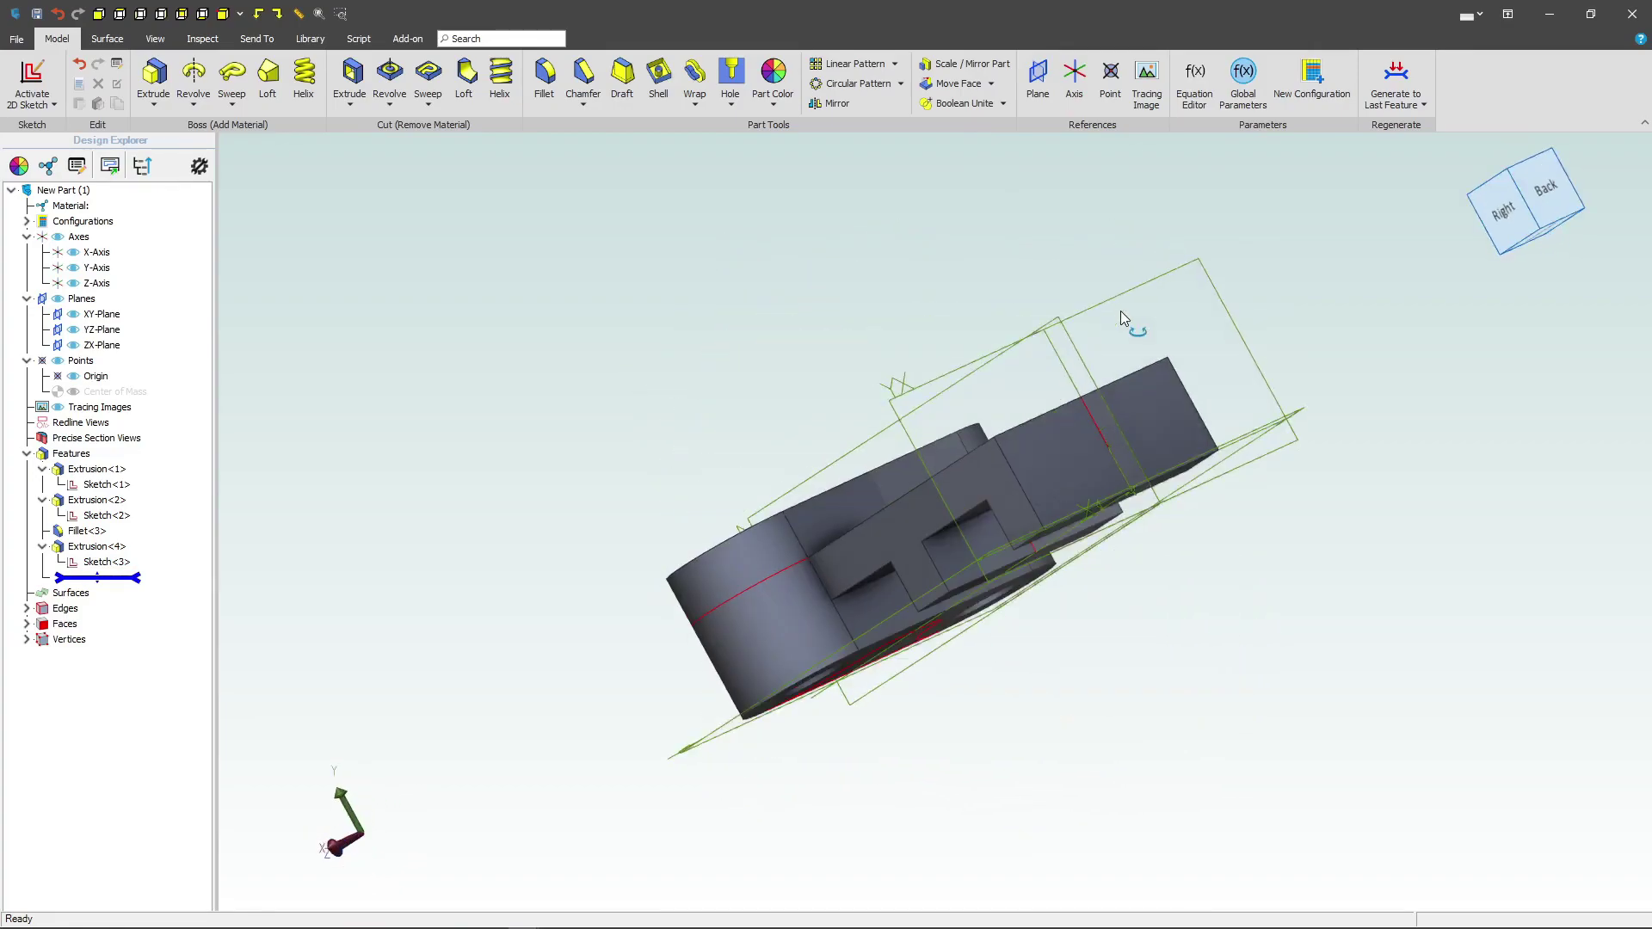
Start a sketch on the T-shaped face and project its top and vertical edges.
left_click(907, 512)
left_click(32, 76)
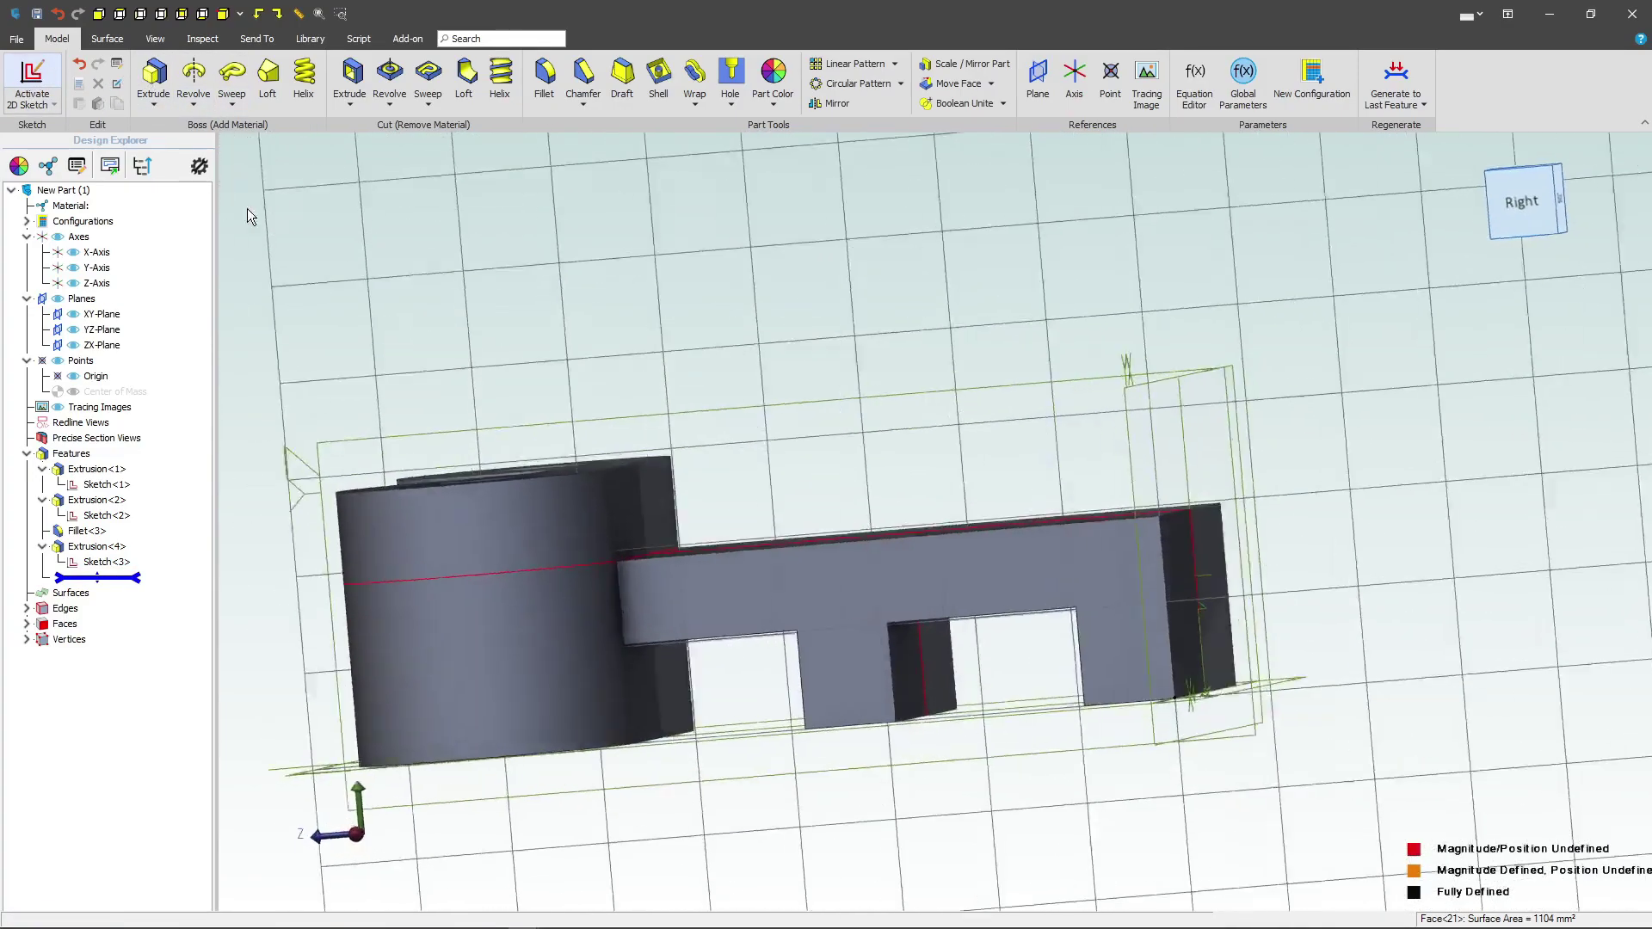
left_click(209, 79)
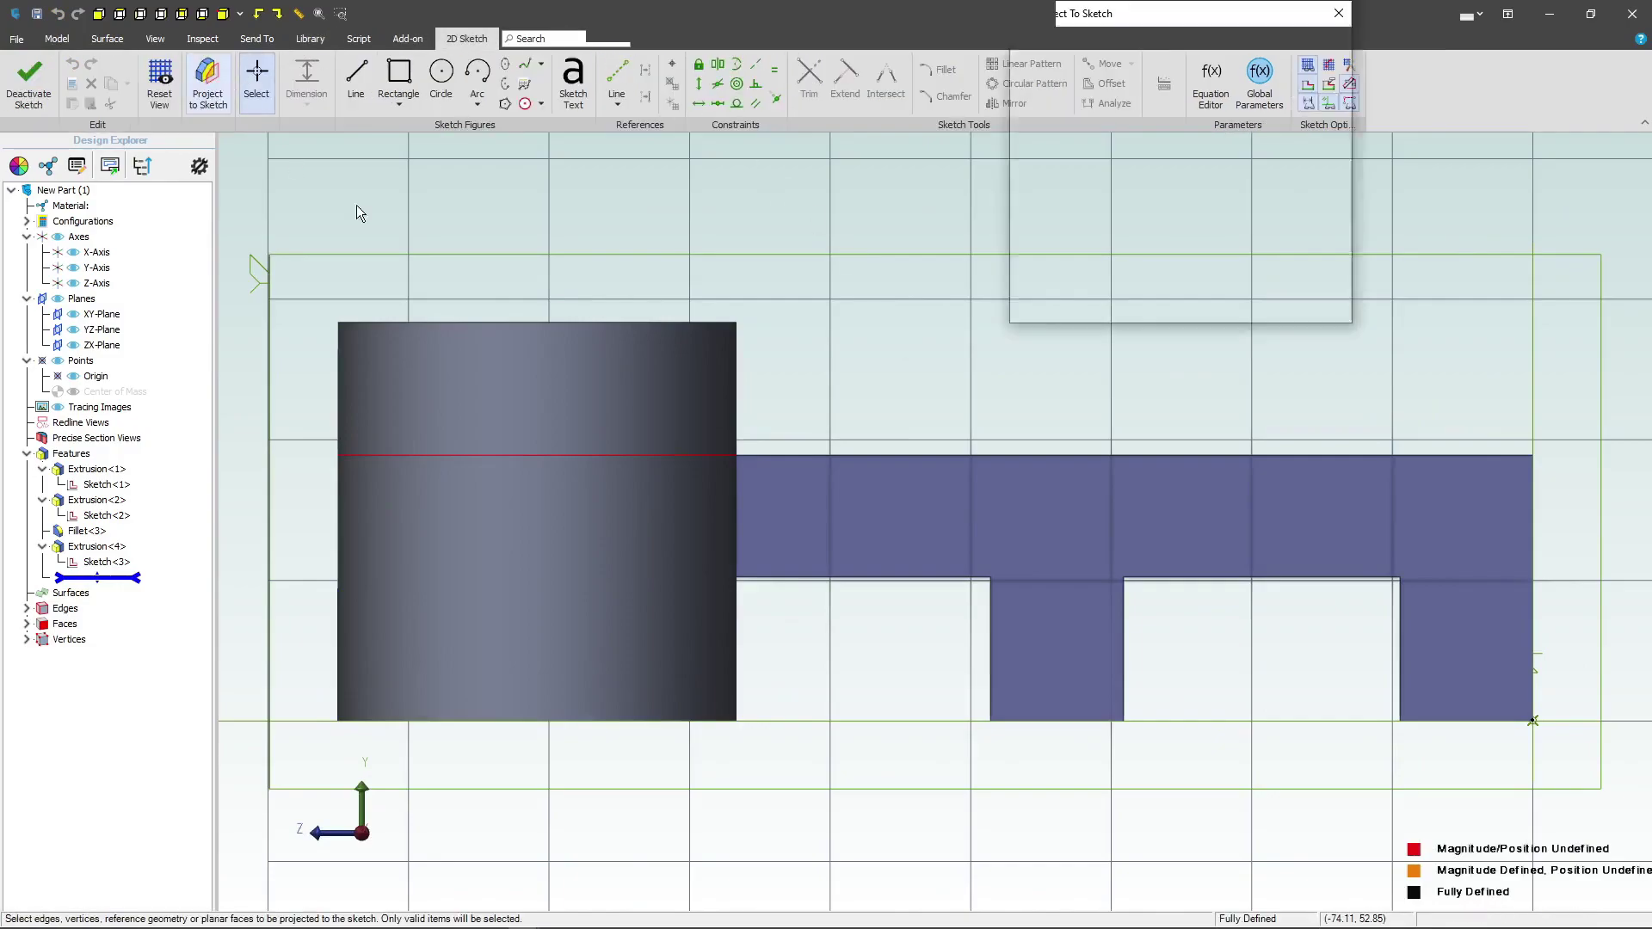
left_click(897, 452)
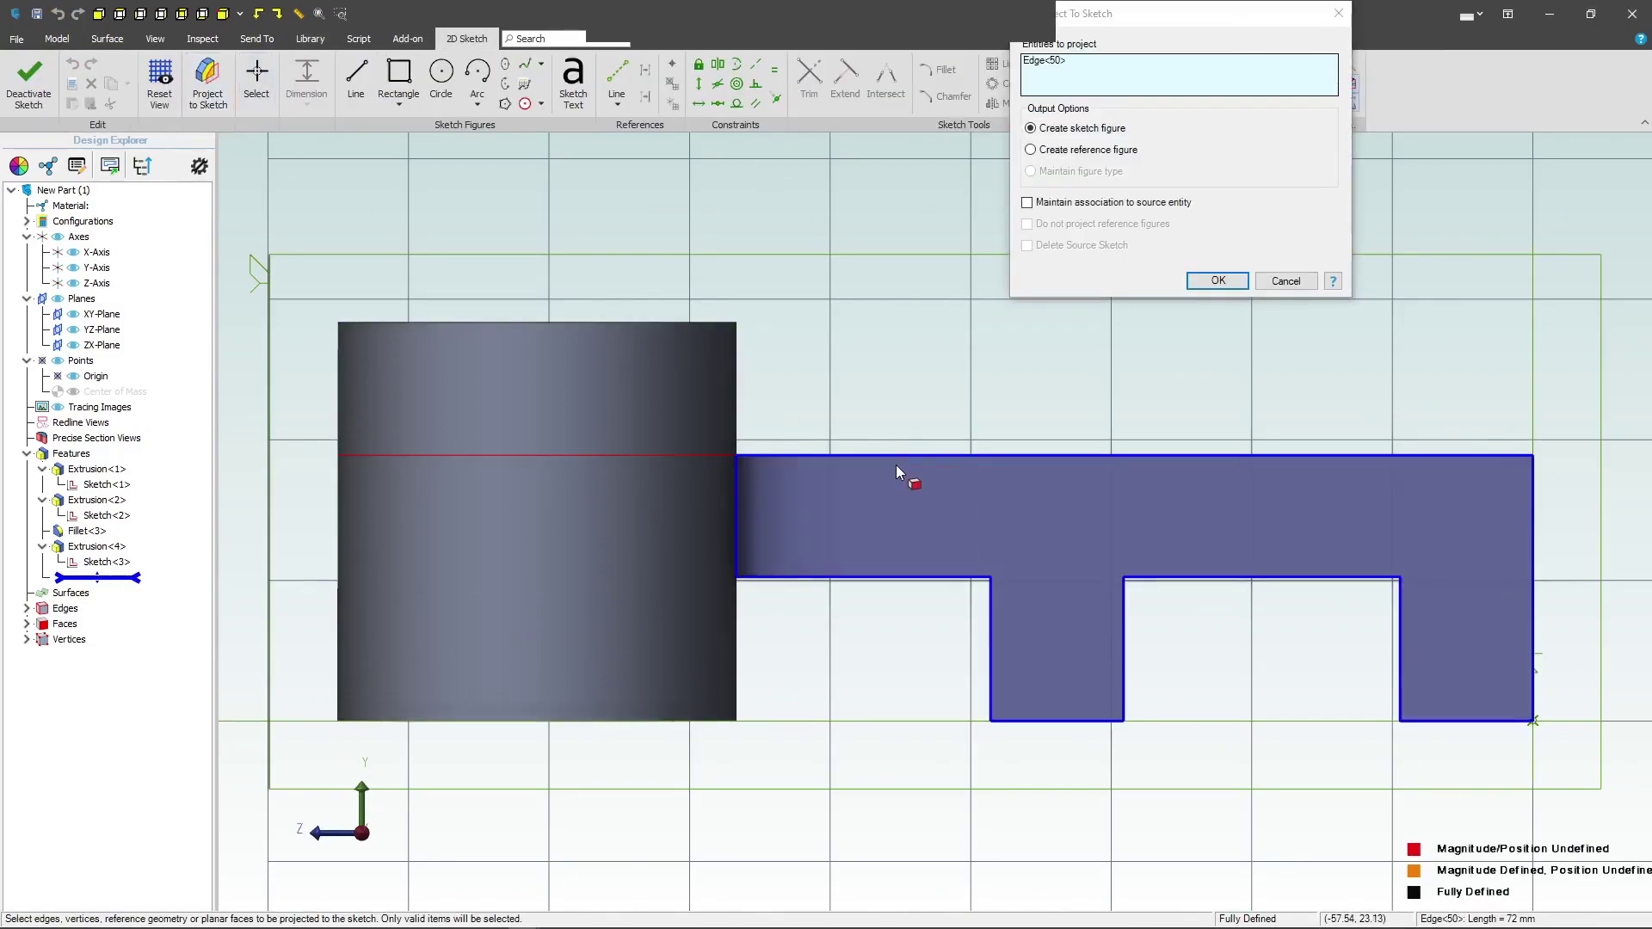
middle_click_drag(895, 465, 815, 415)
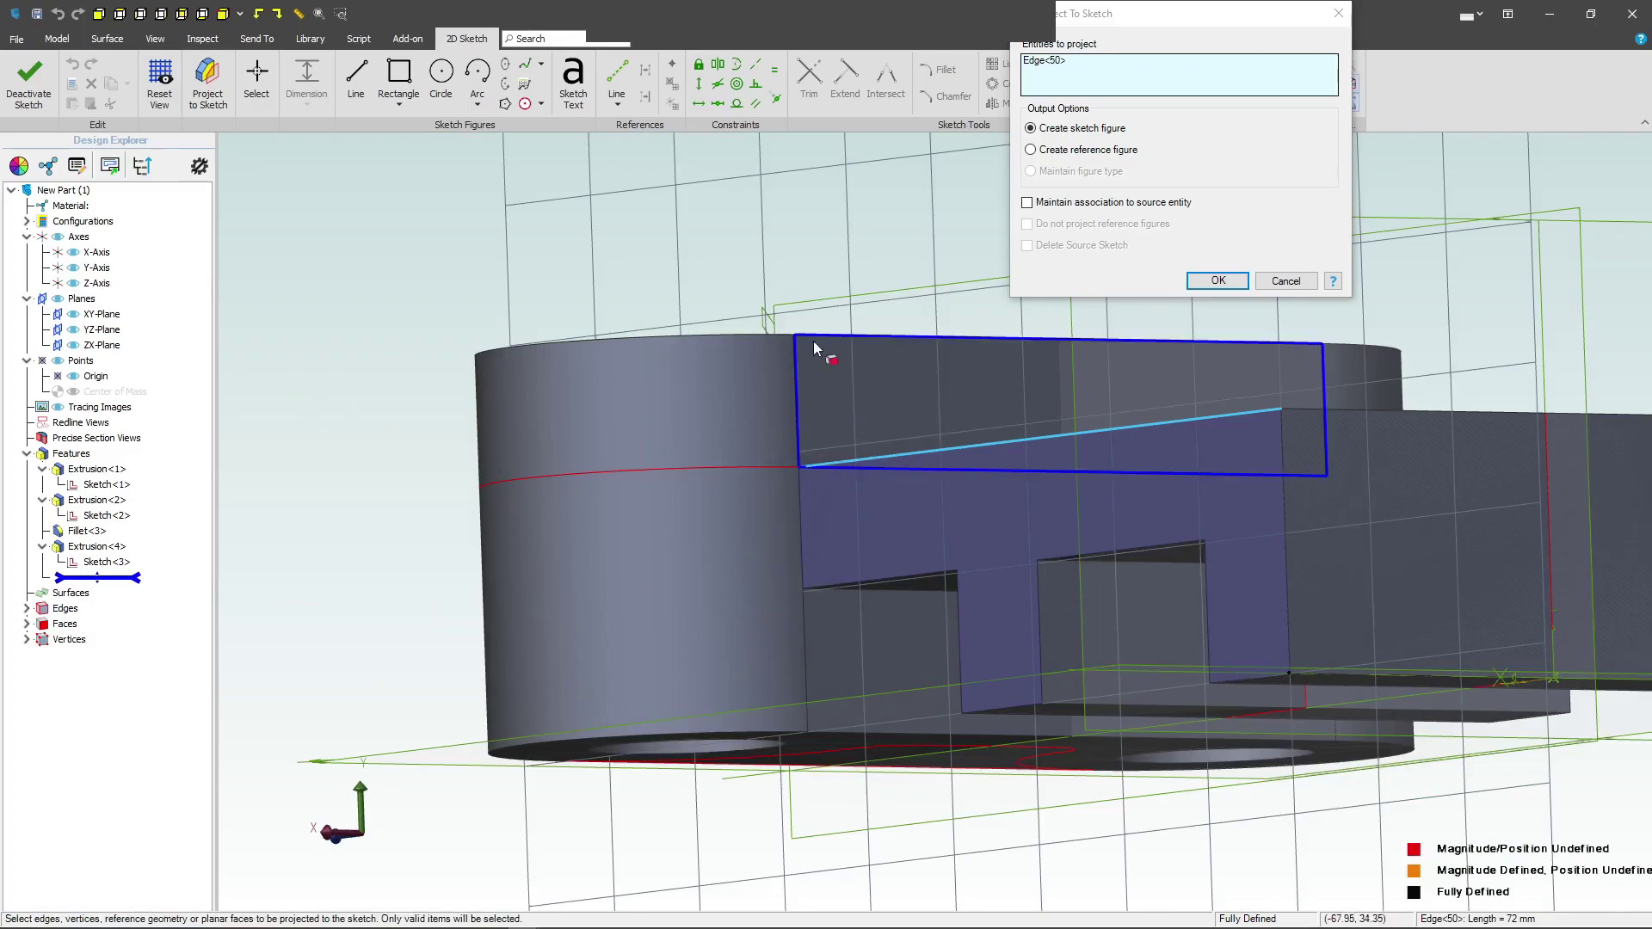
left_click(795, 382)
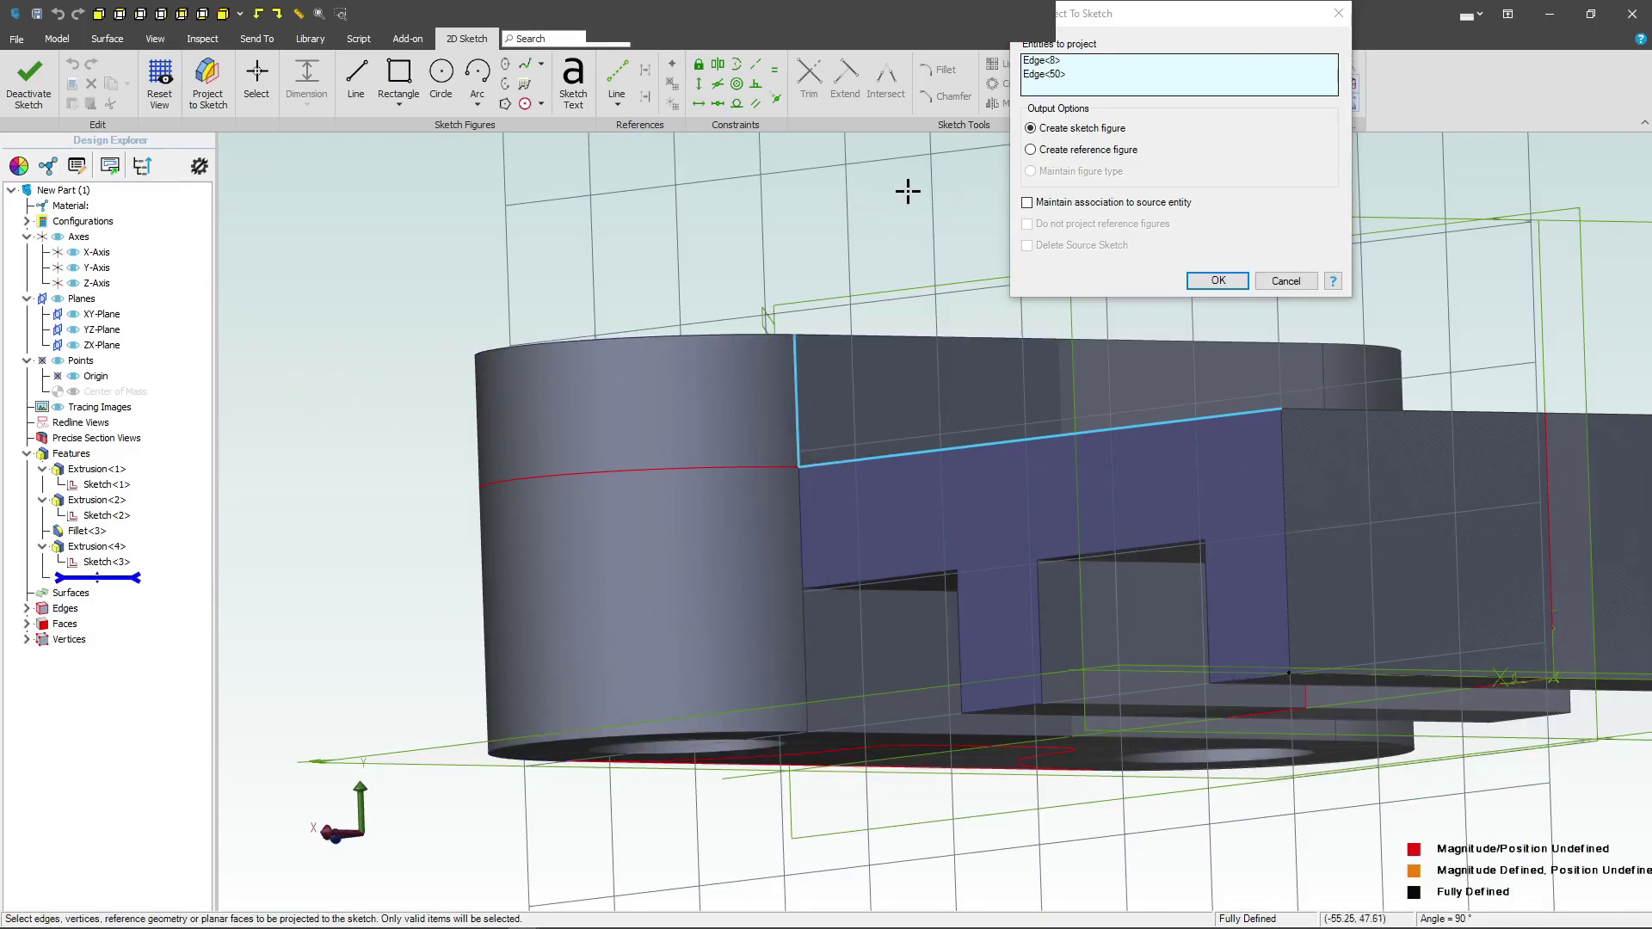
left_click(1217, 280)
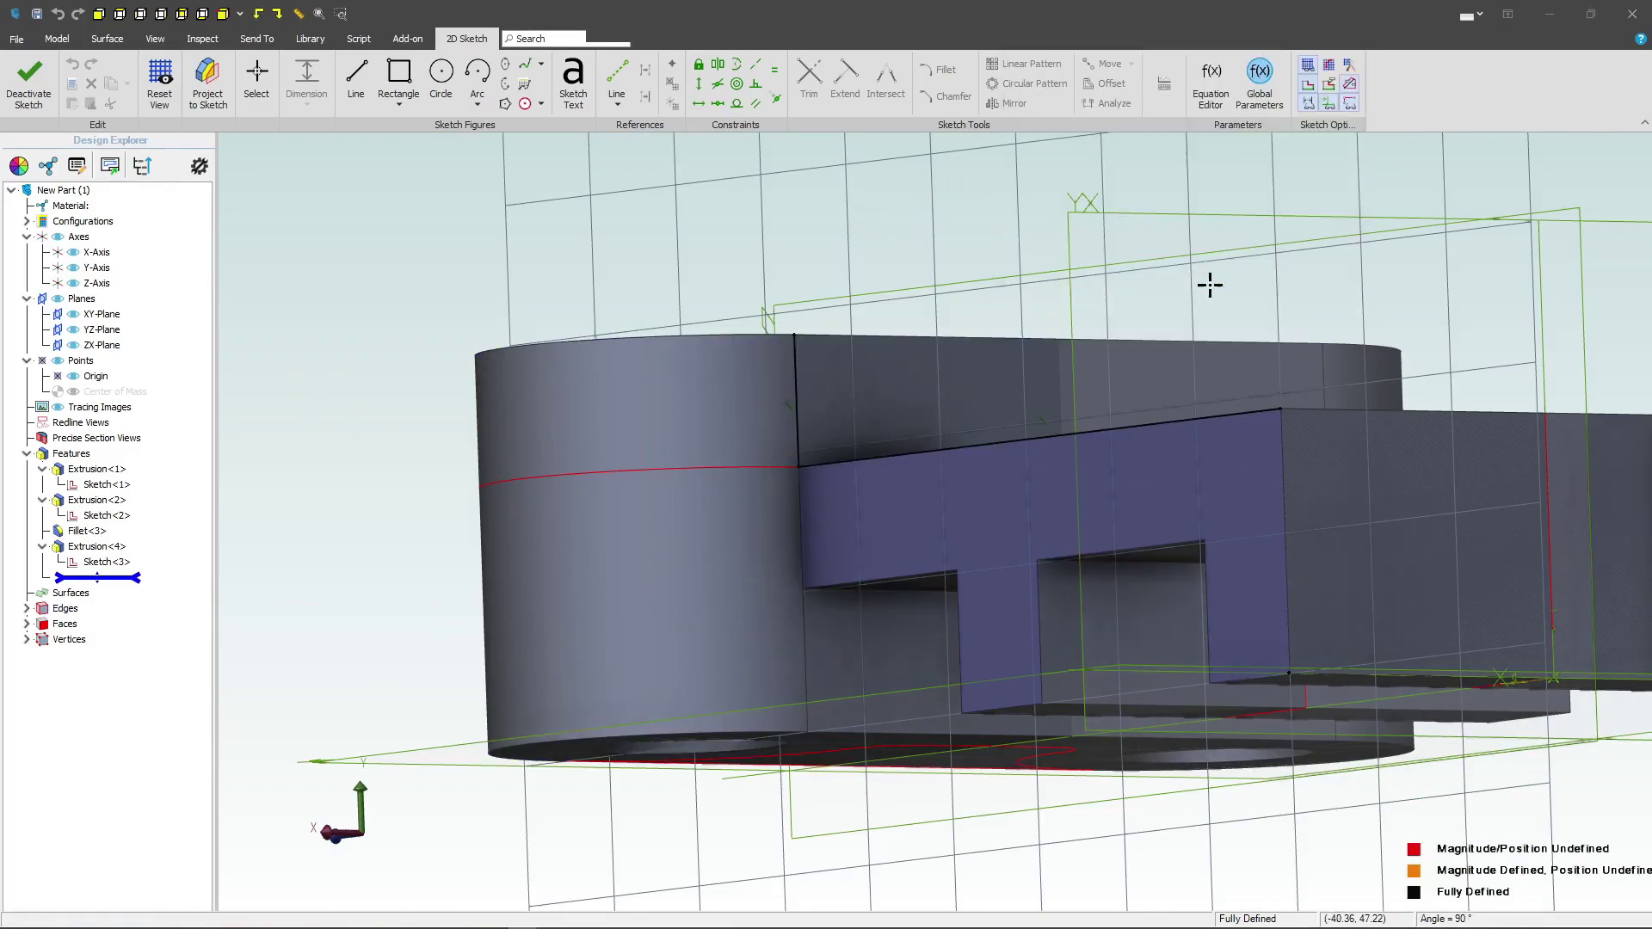
Draw a diagonal line from the vertical edge's top to the slanted edge, closing the triangle.
left_click(370, 79)
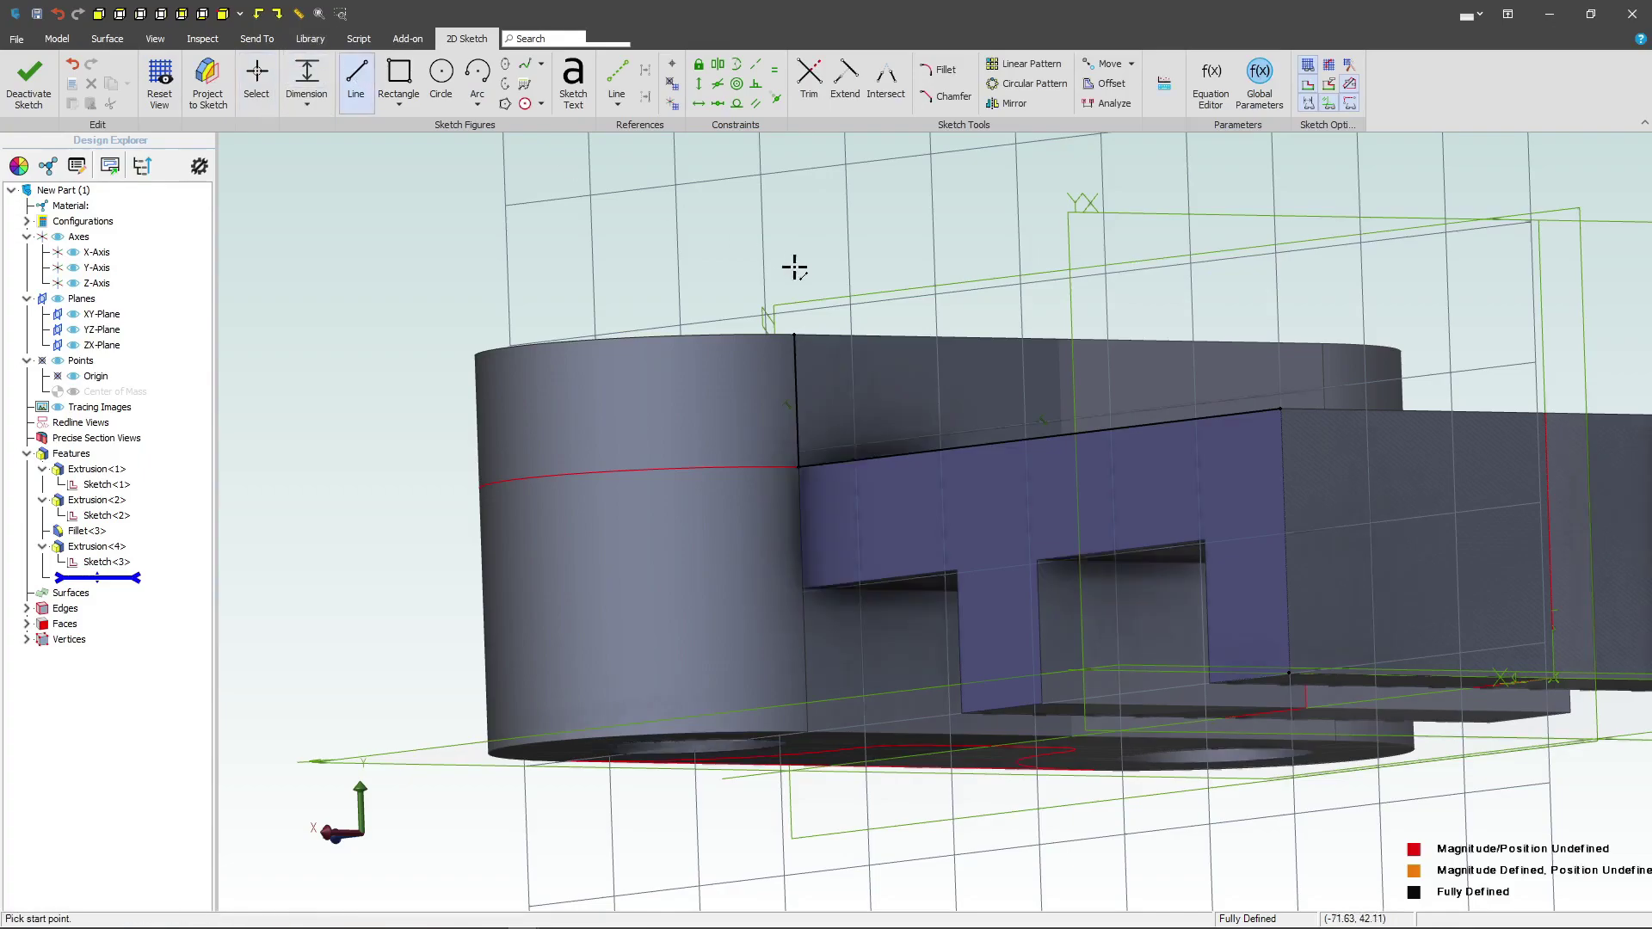
left_click(798, 334)
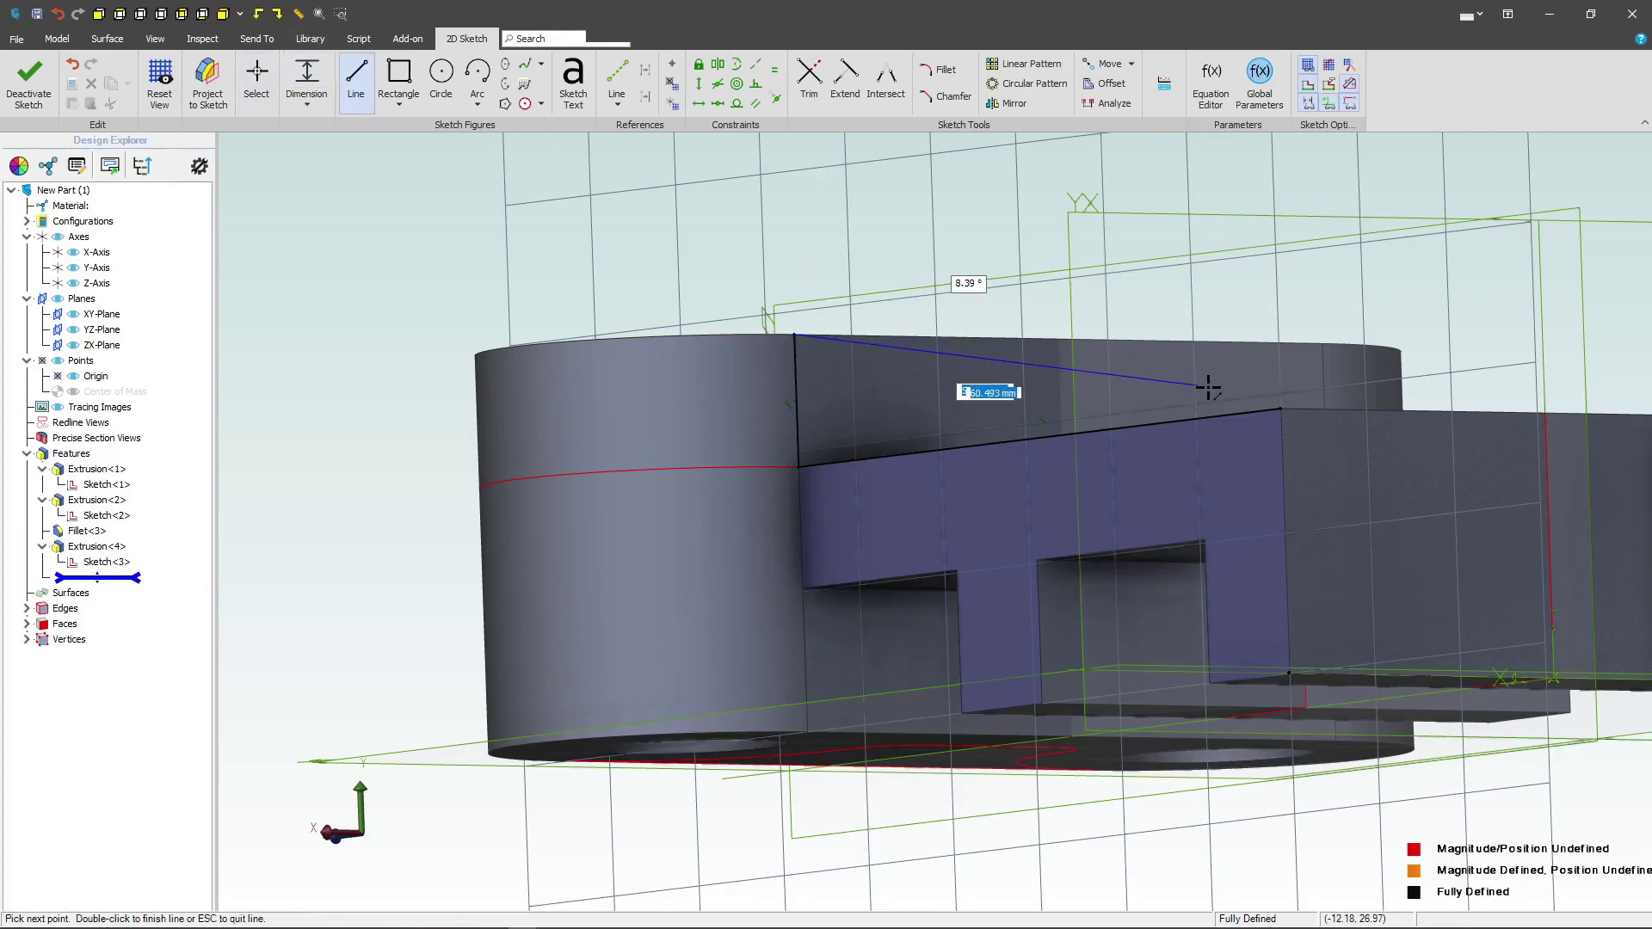
left_click(1281, 409)
Exit the triangle sketch and extrude it 12 mm in the reversed direction as a rib.
left_click(39, 82)
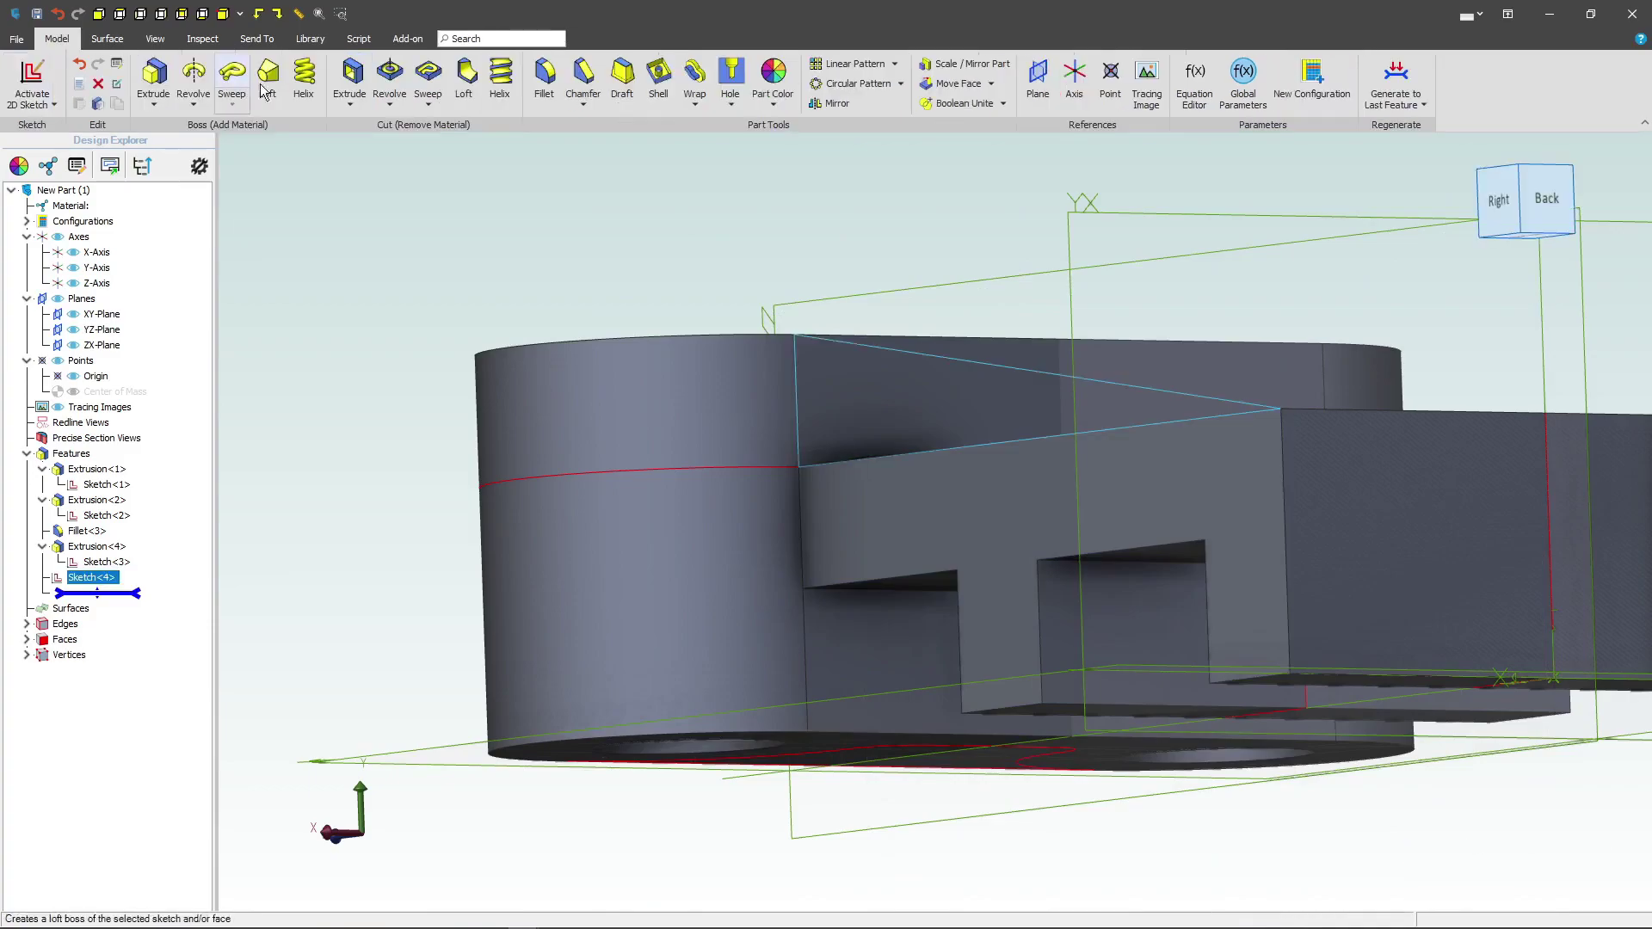
left_click(158, 84)
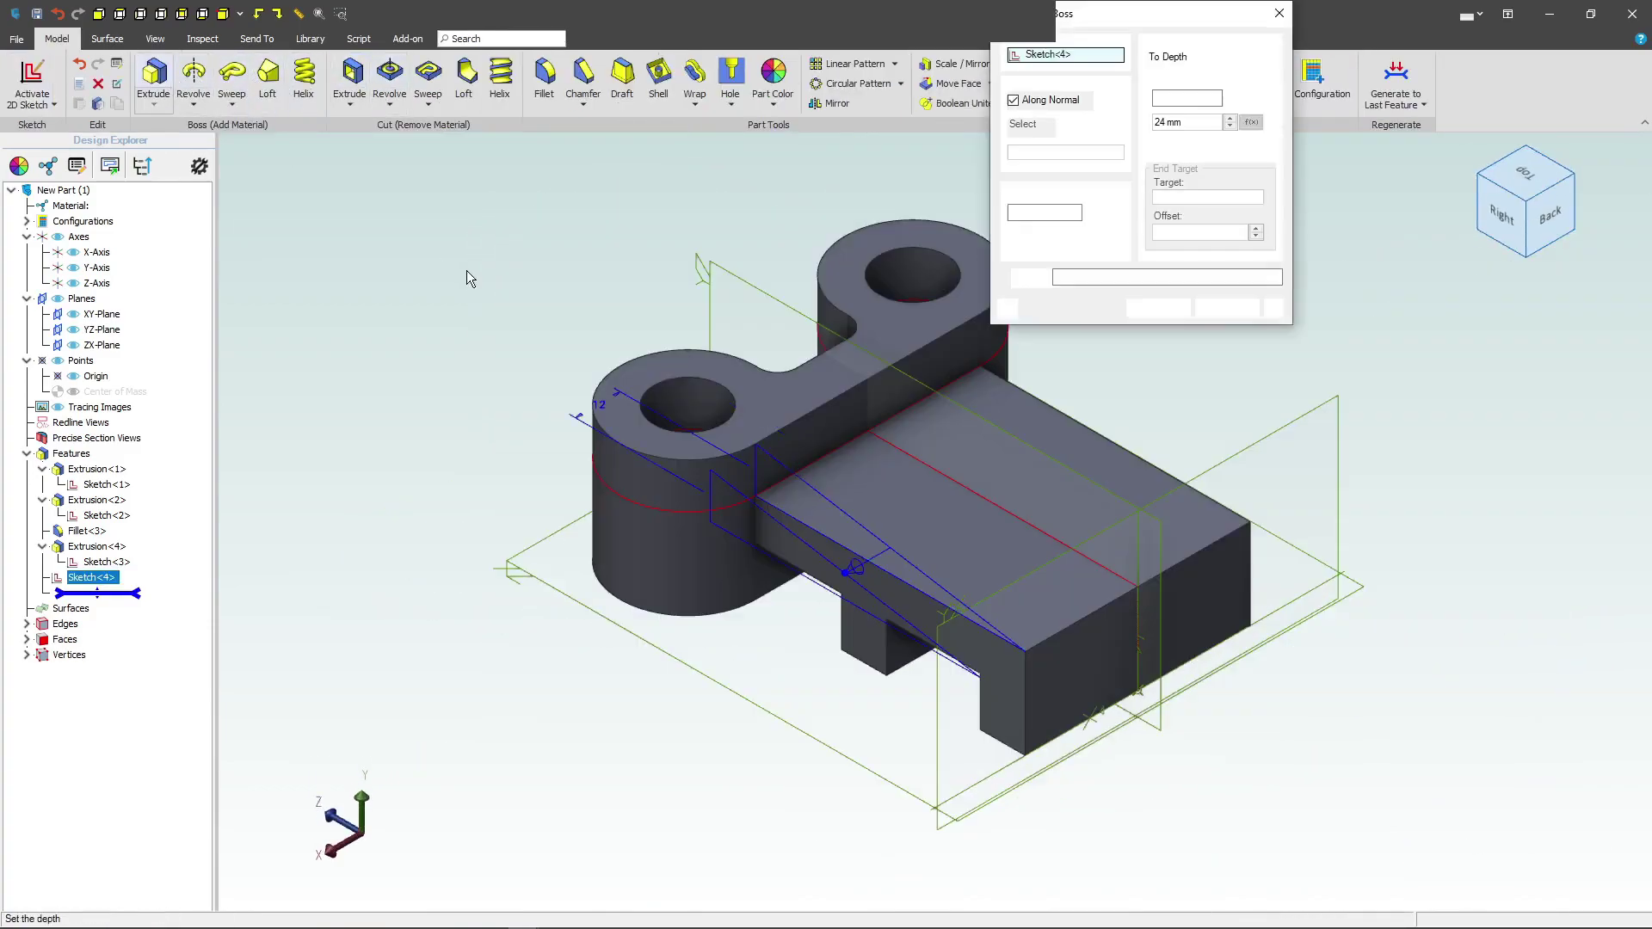
left_click(1165, 144)
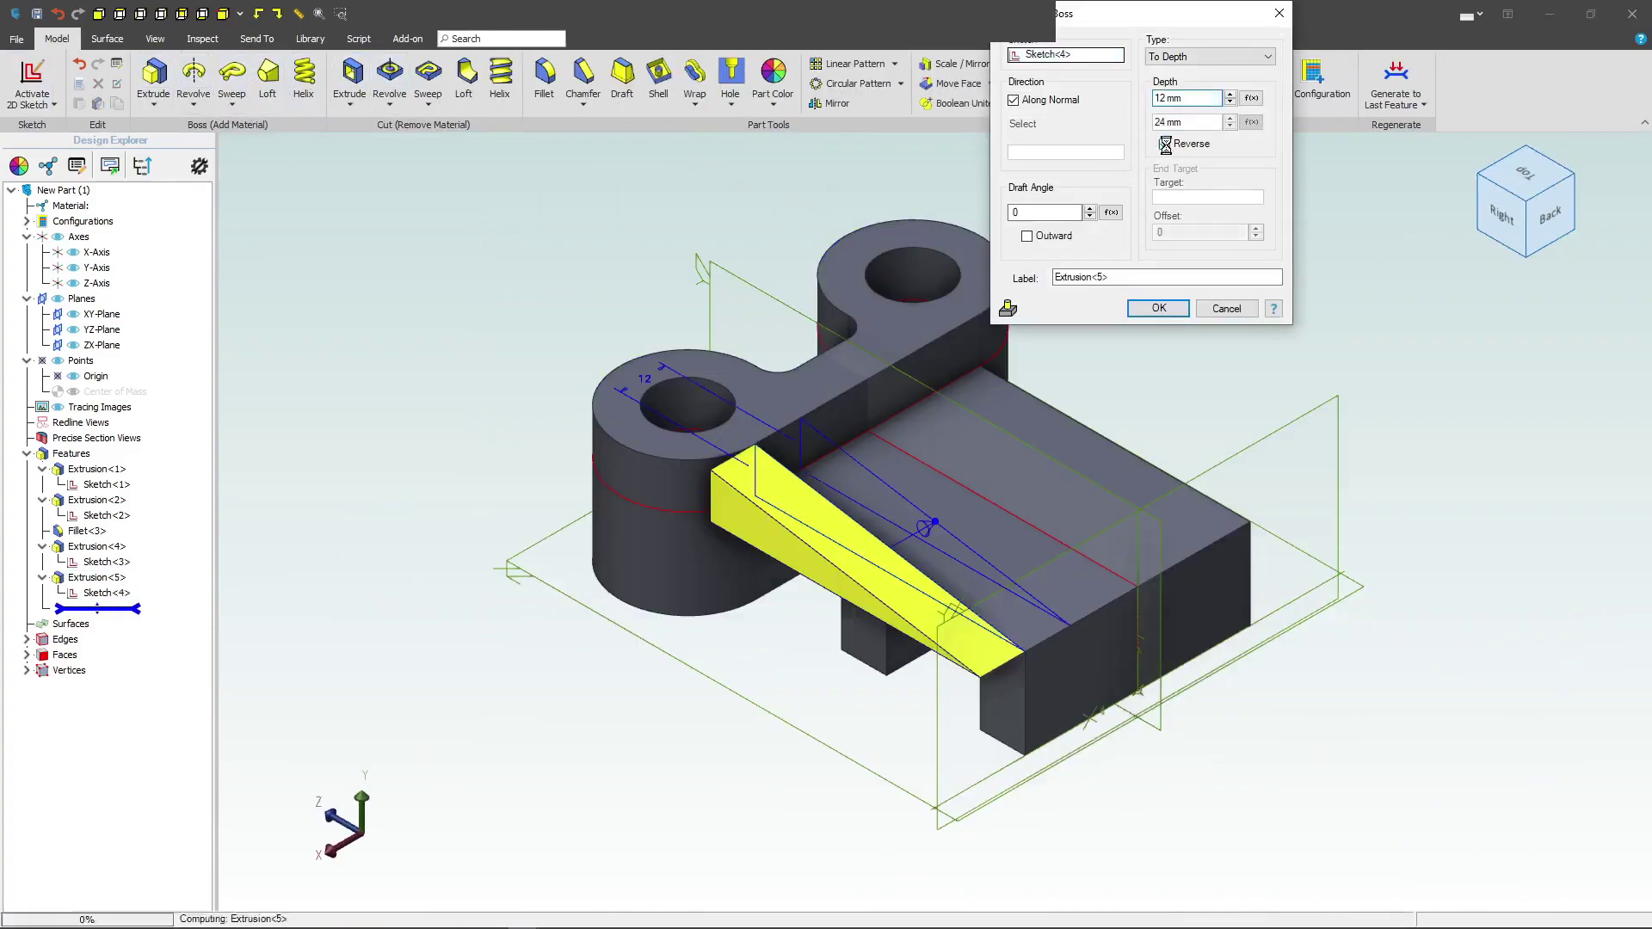
left_click(1175, 314)
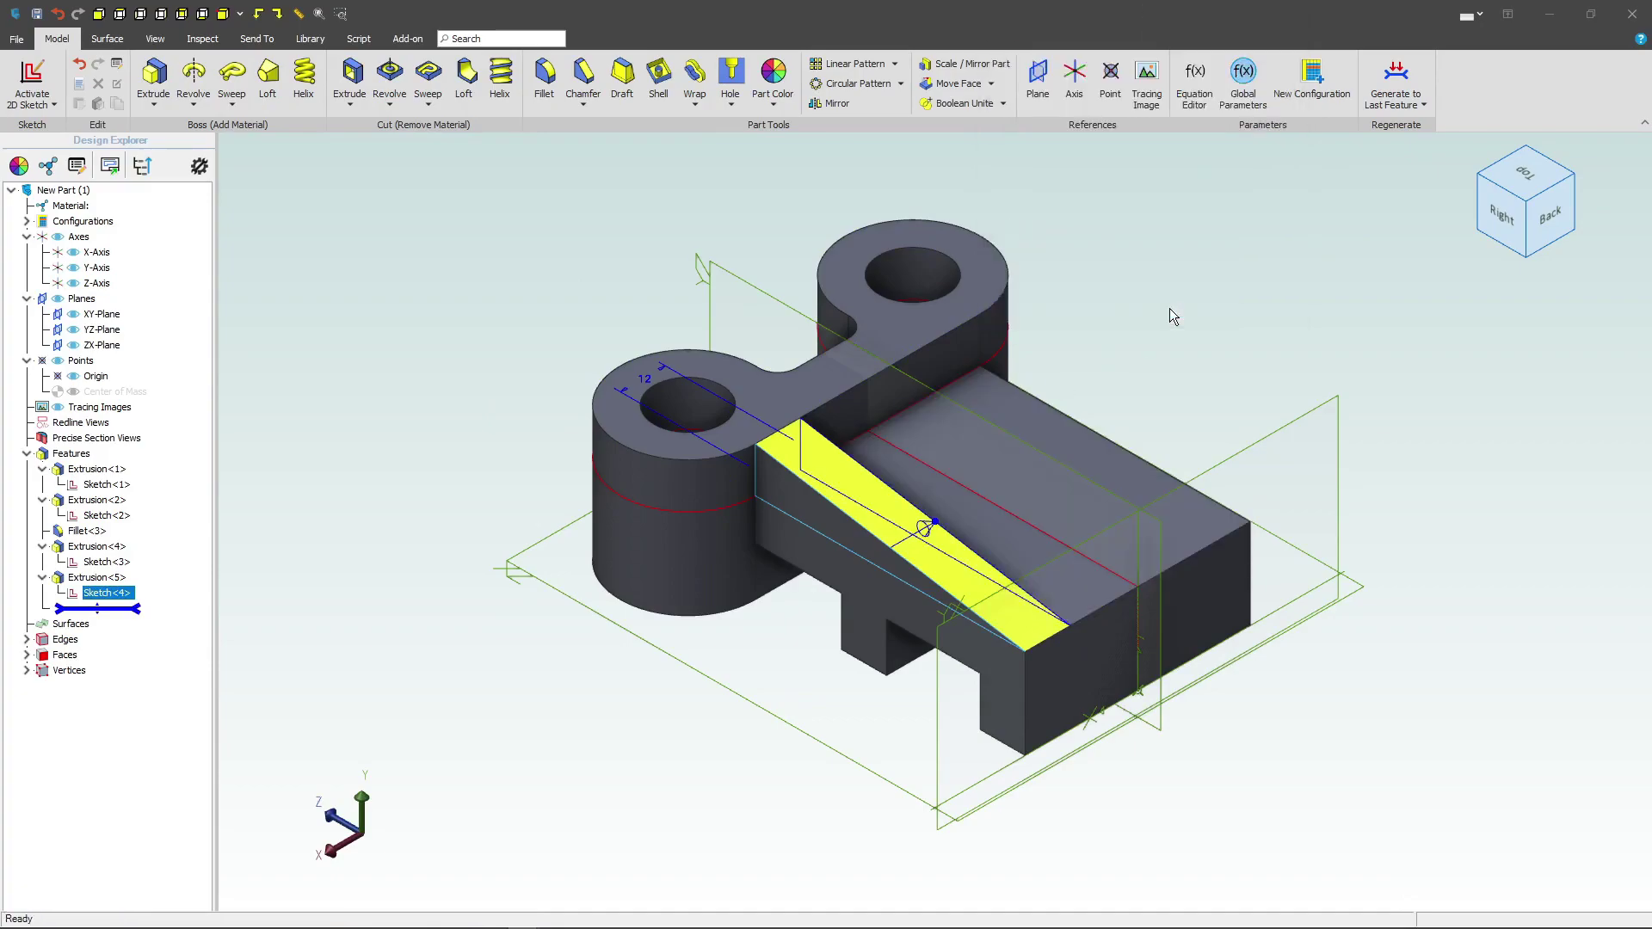
left_click(1147, 328)
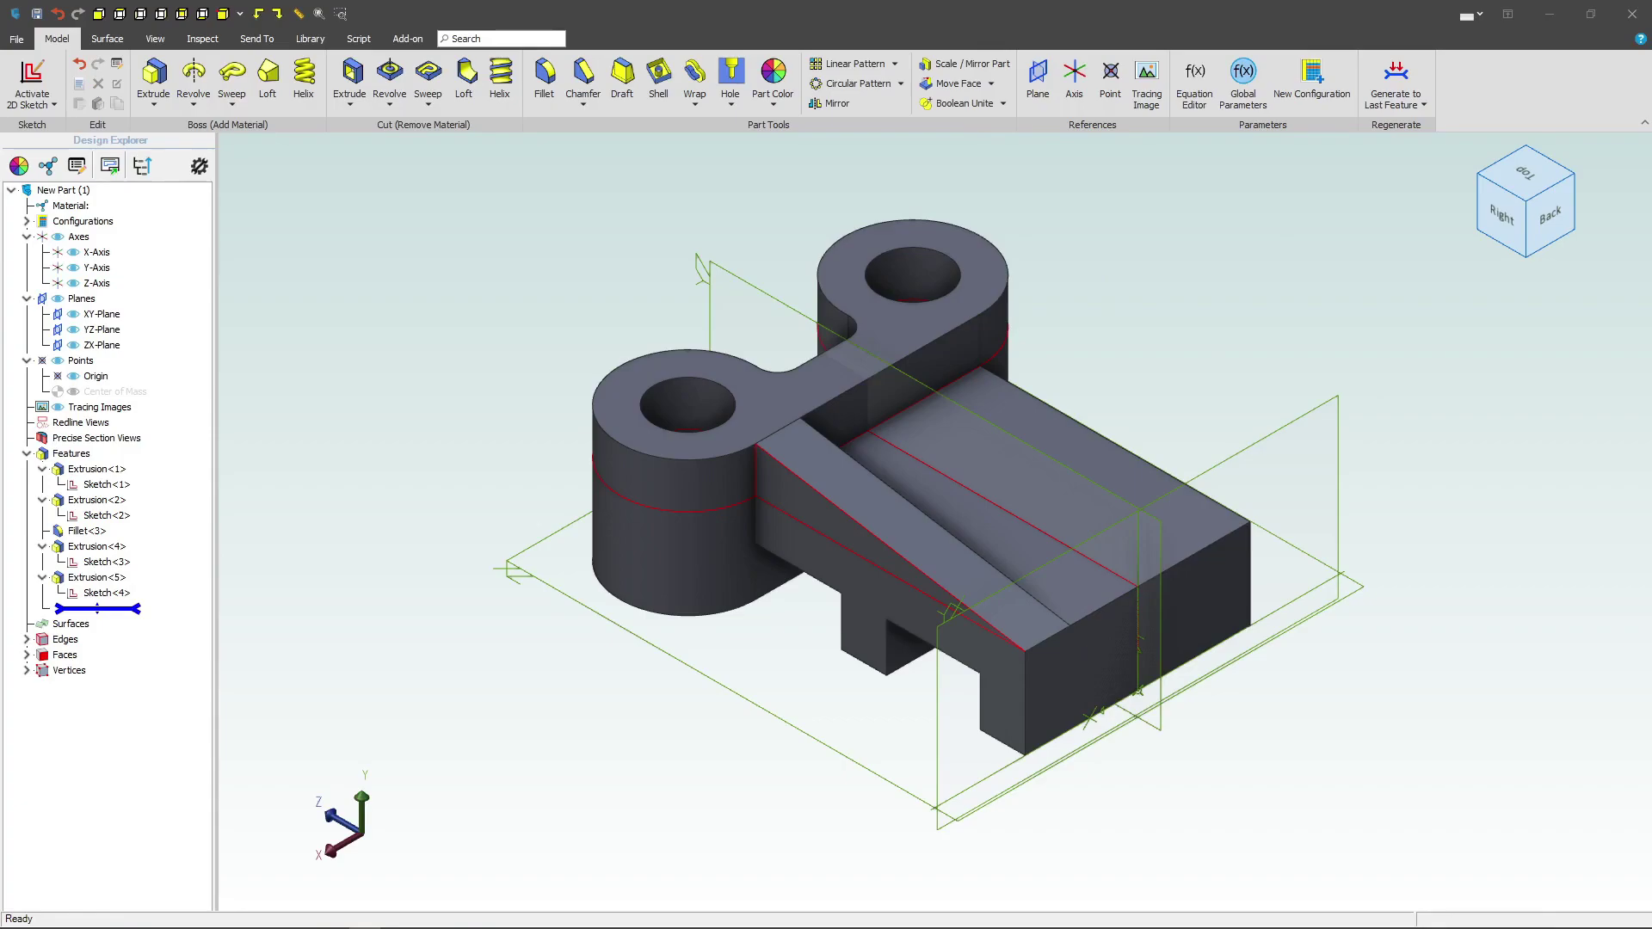
Sketch on the block's top face and place a 25 × 16 mm obround slot near its far end.
left_click(987, 491)
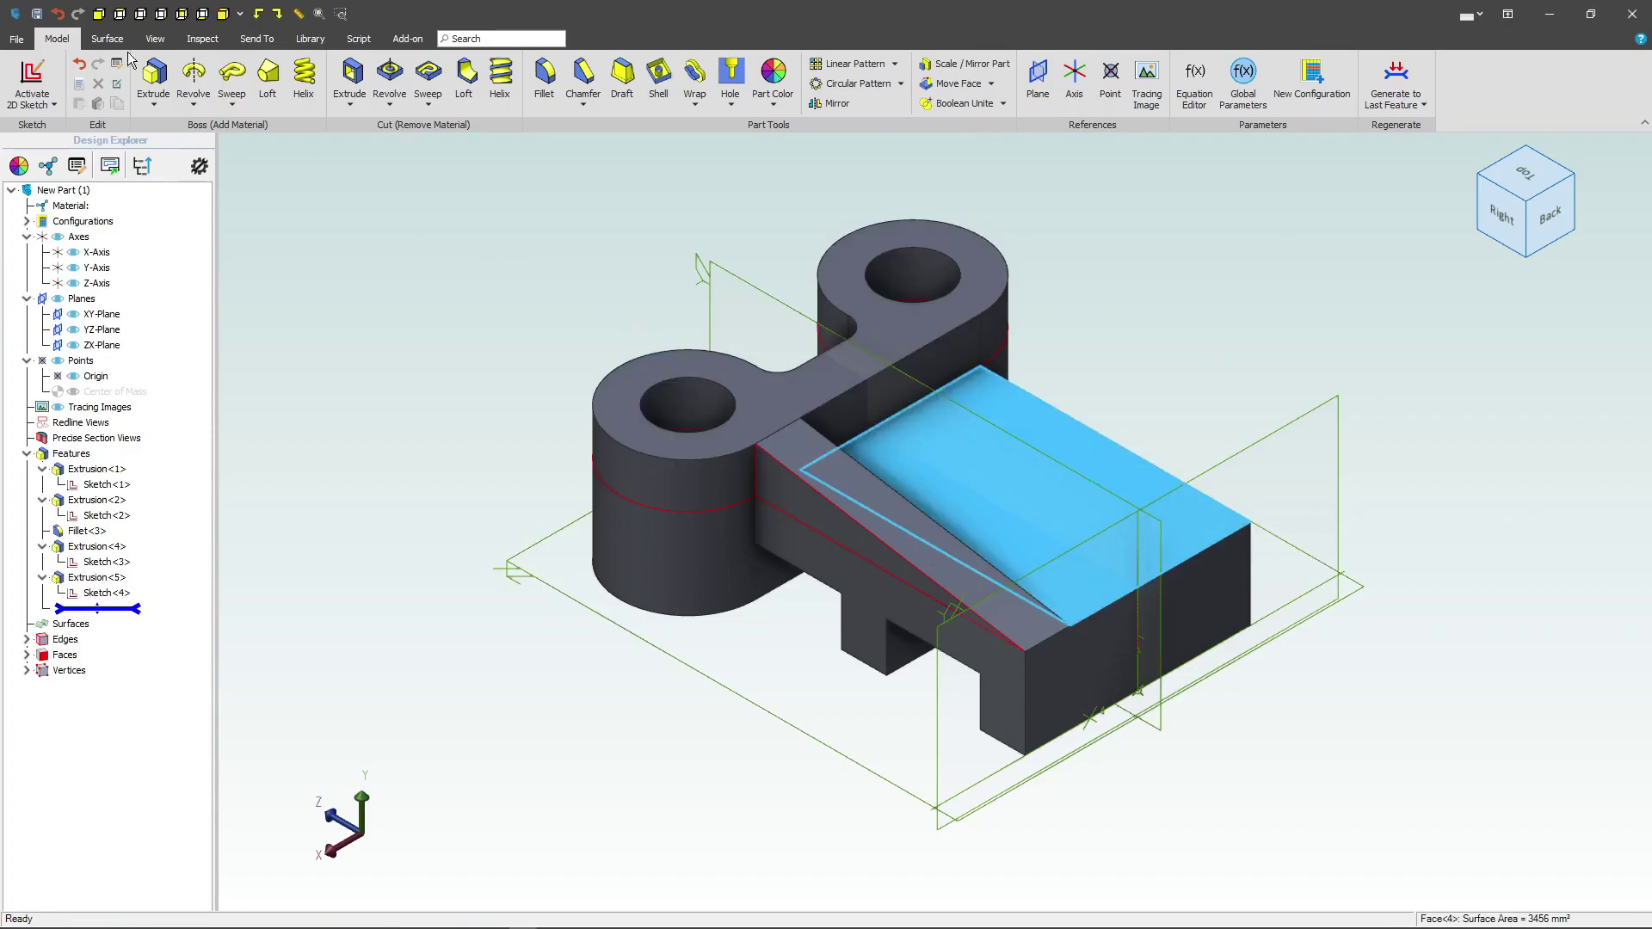
left_click(32, 79)
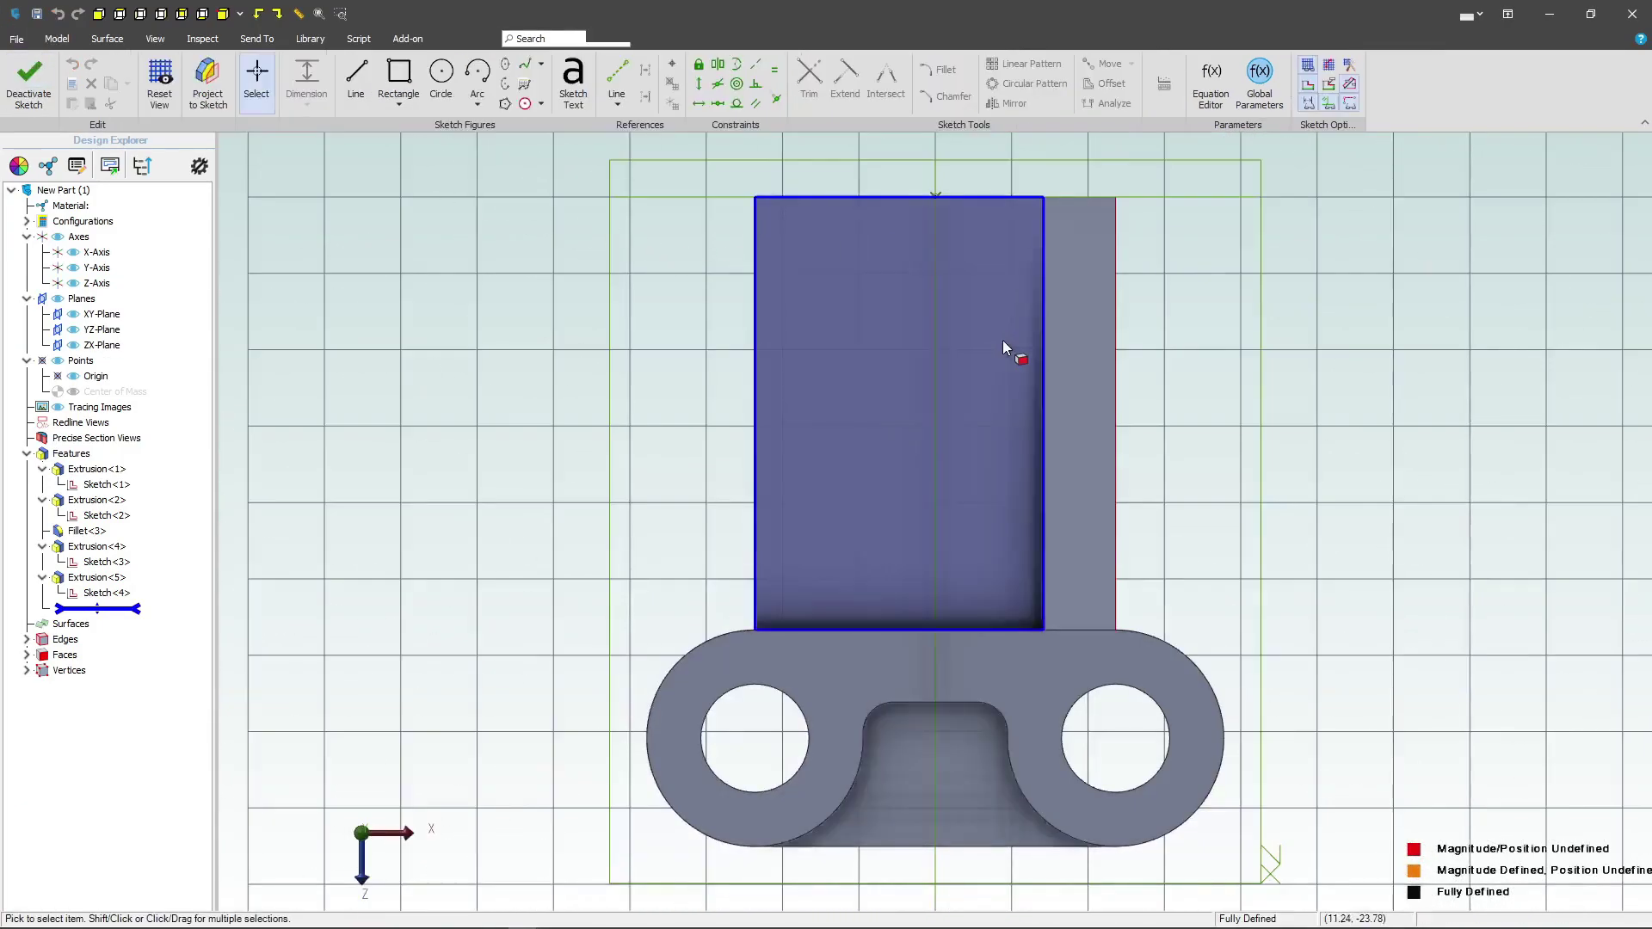
left_click(541, 104)
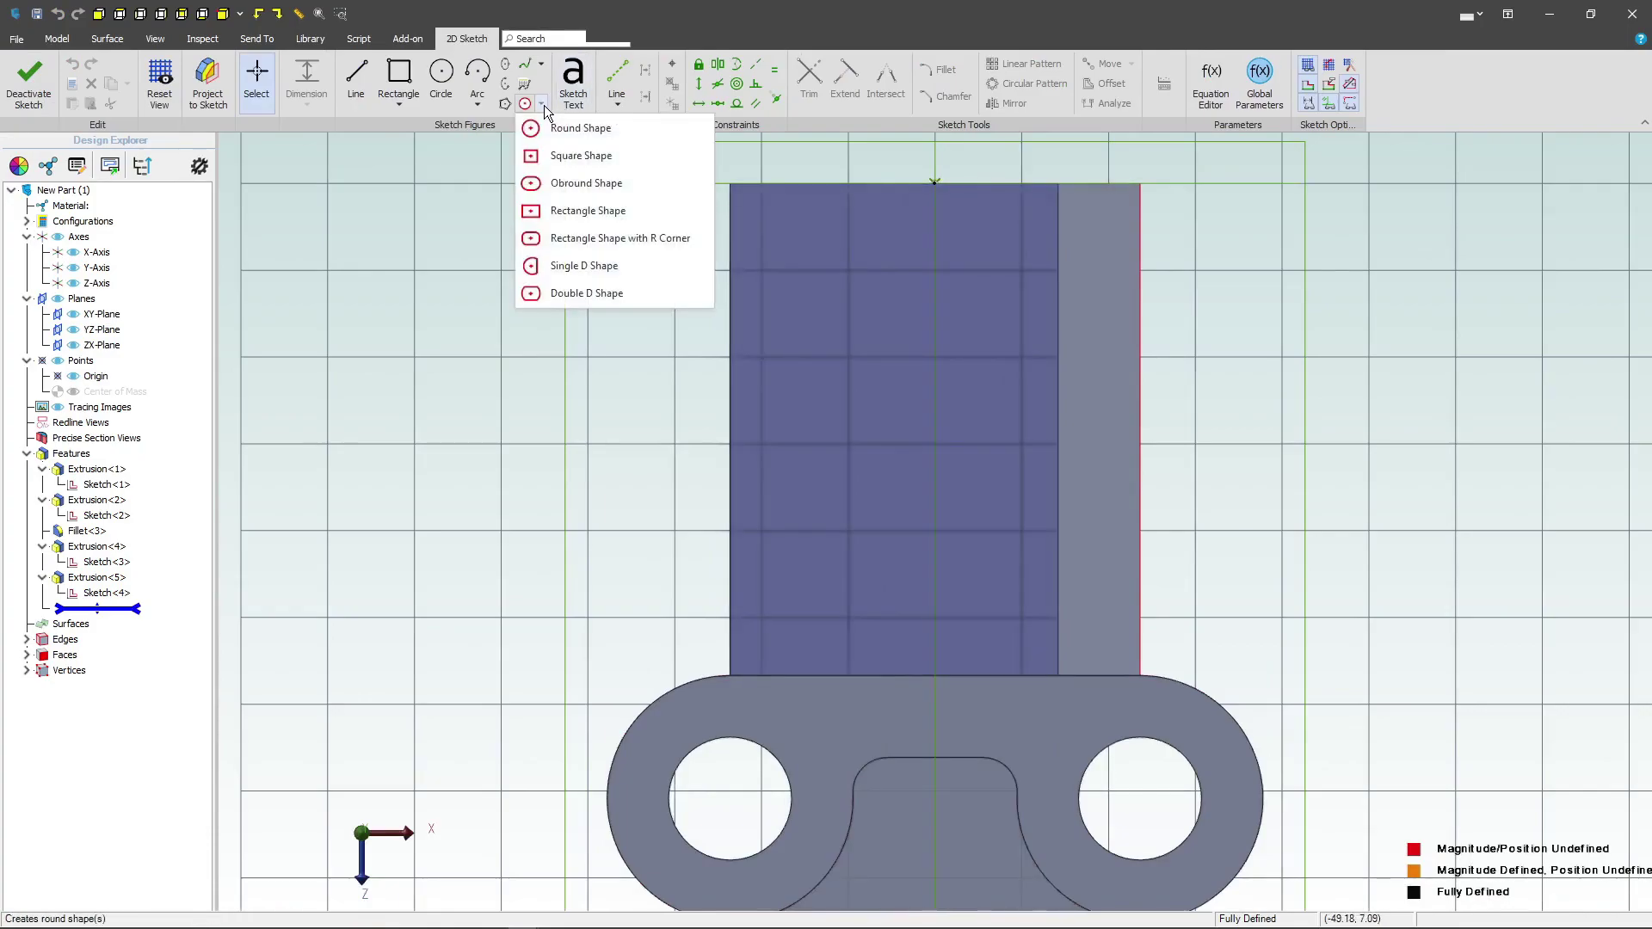
left_click(578, 181)
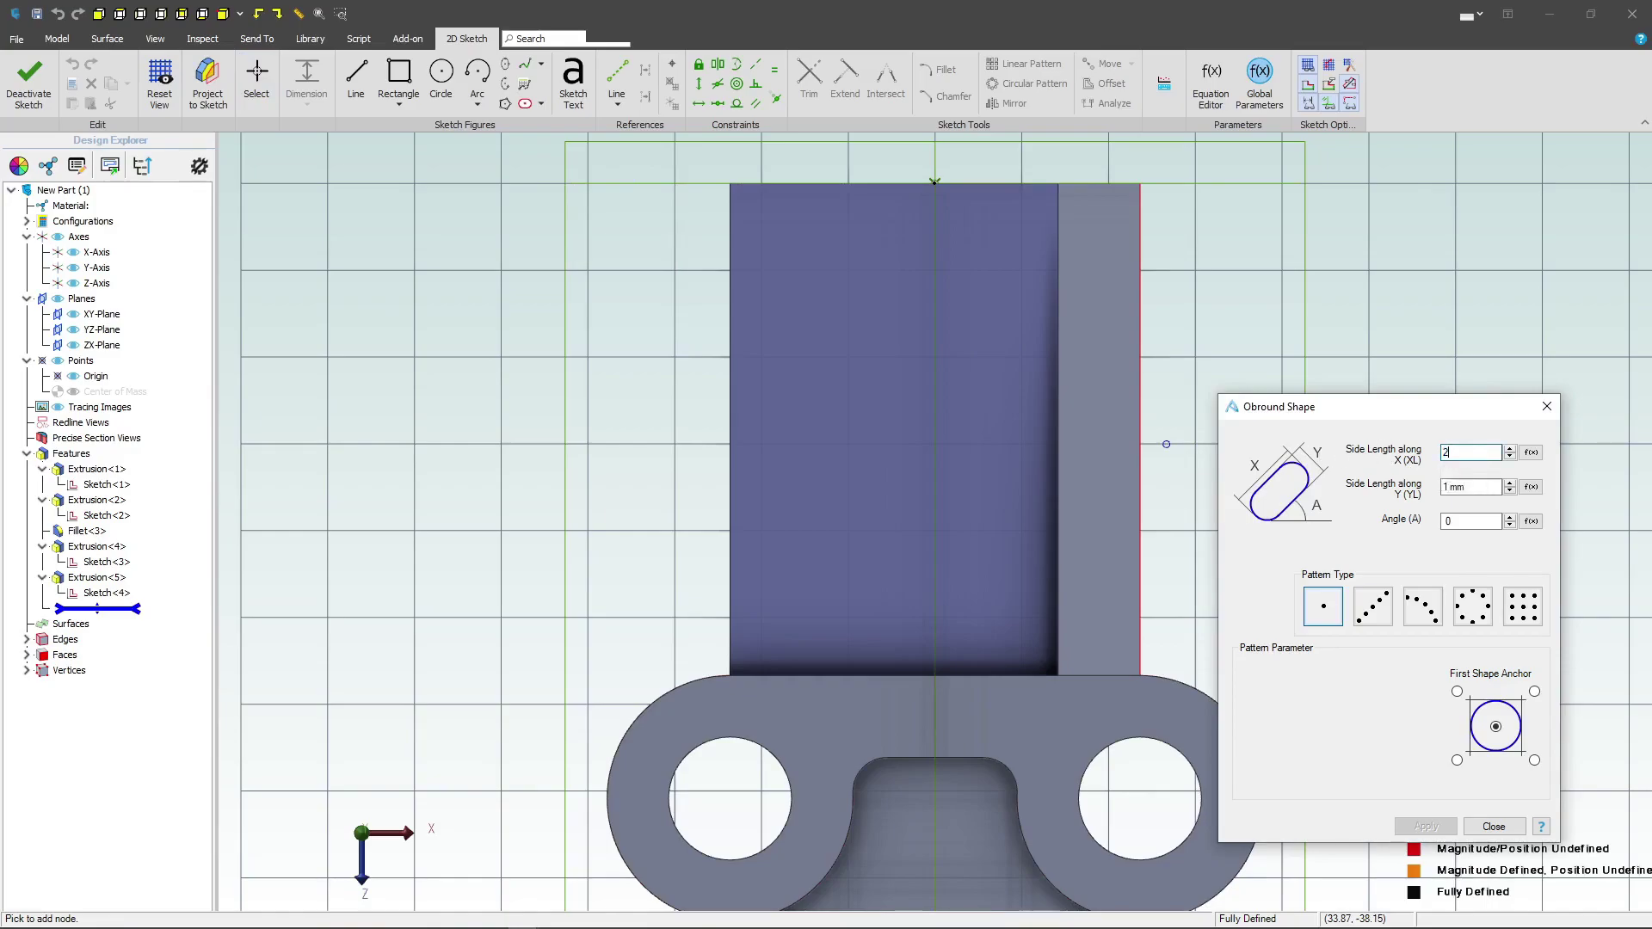
key("Tab")
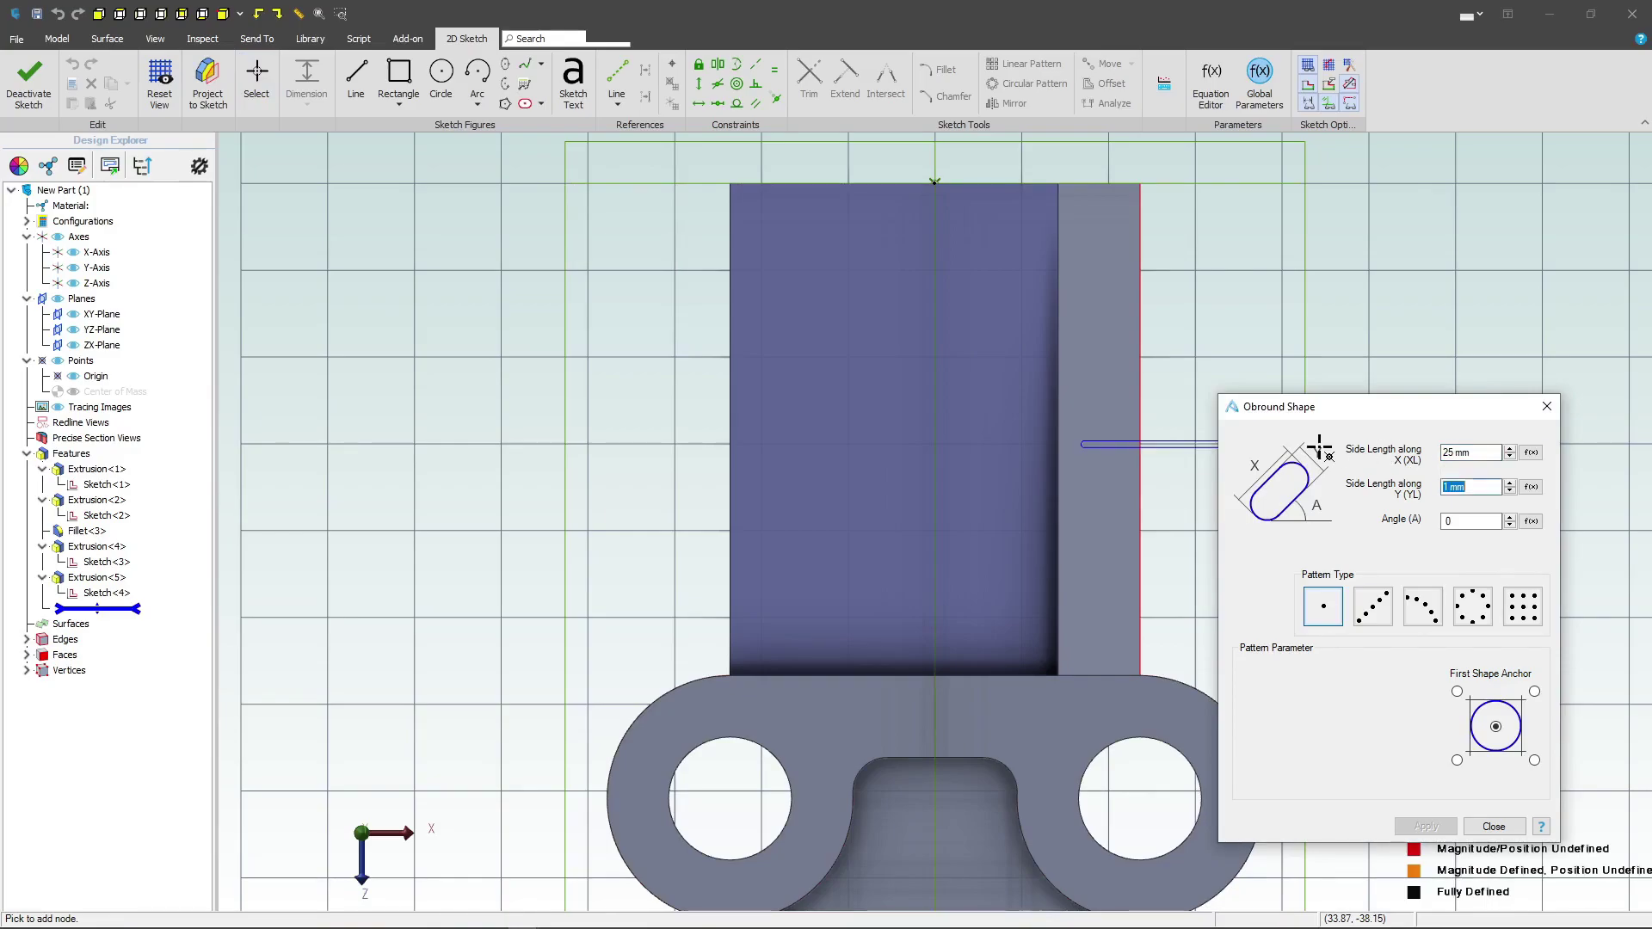
key("Tab")
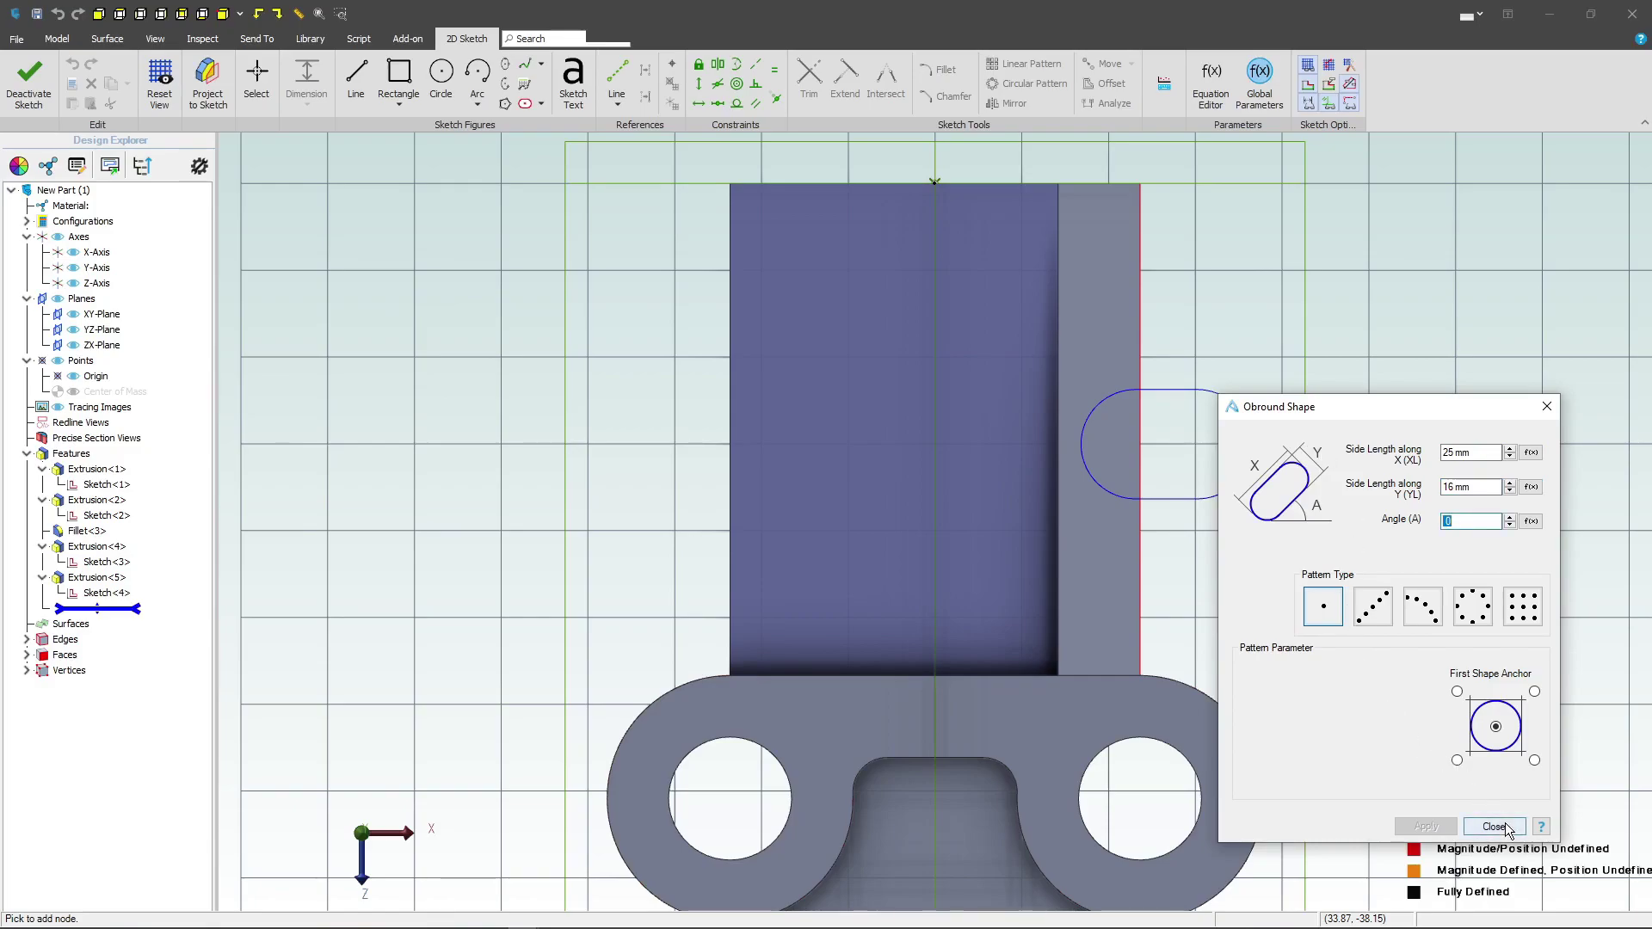
left_click(887, 324)
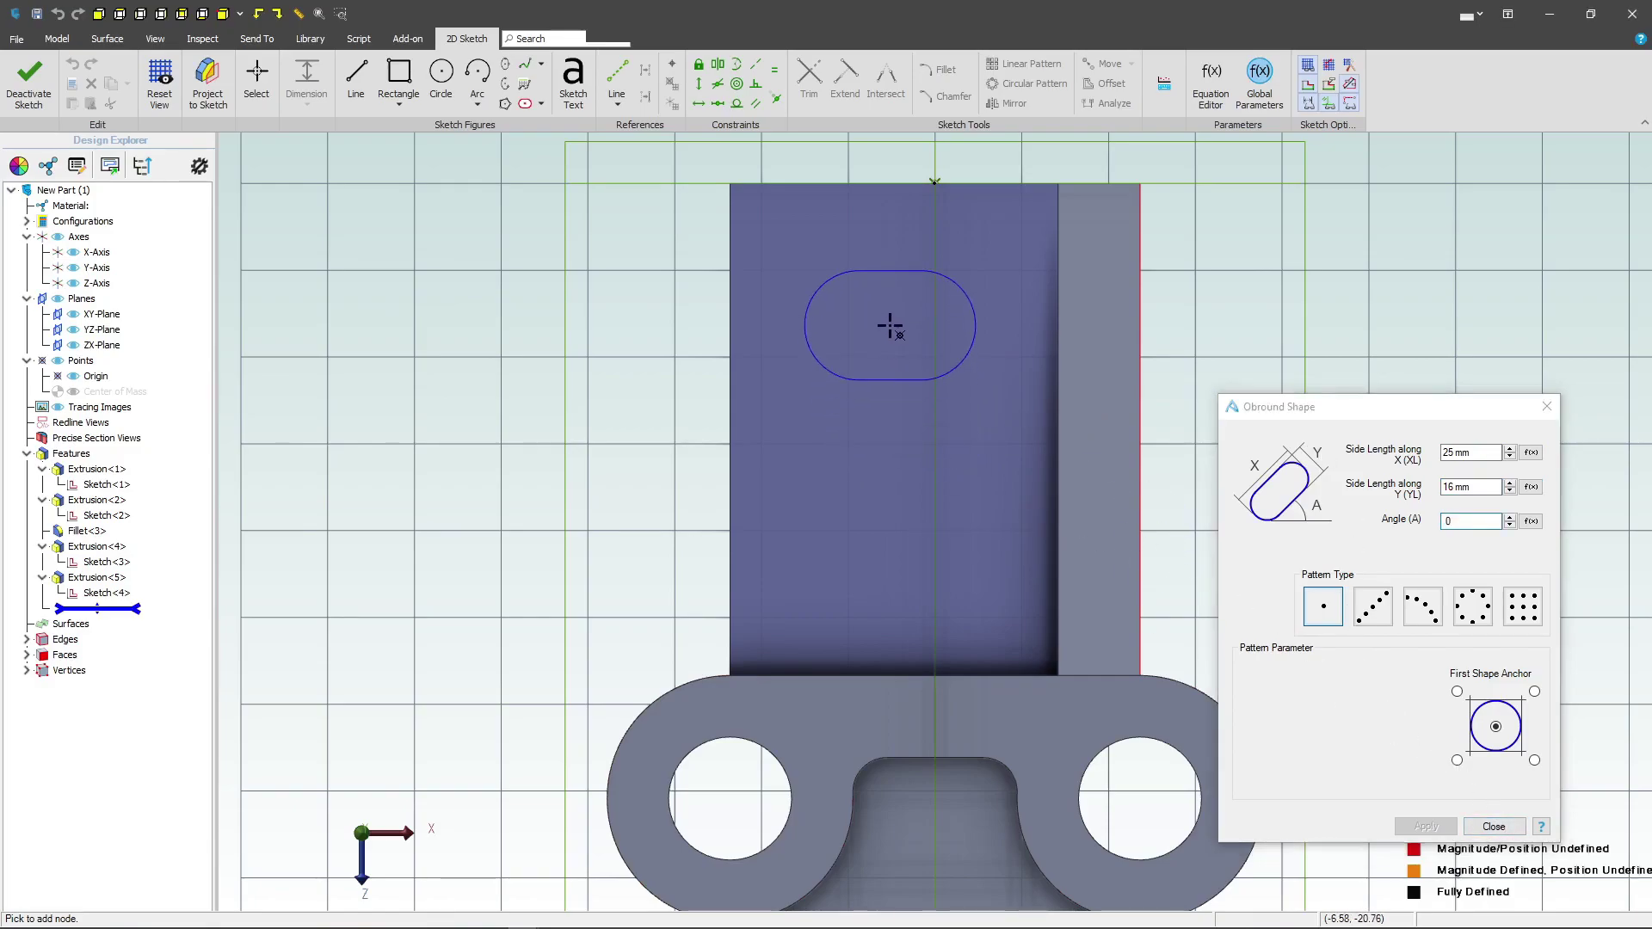
left_click(1424, 826)
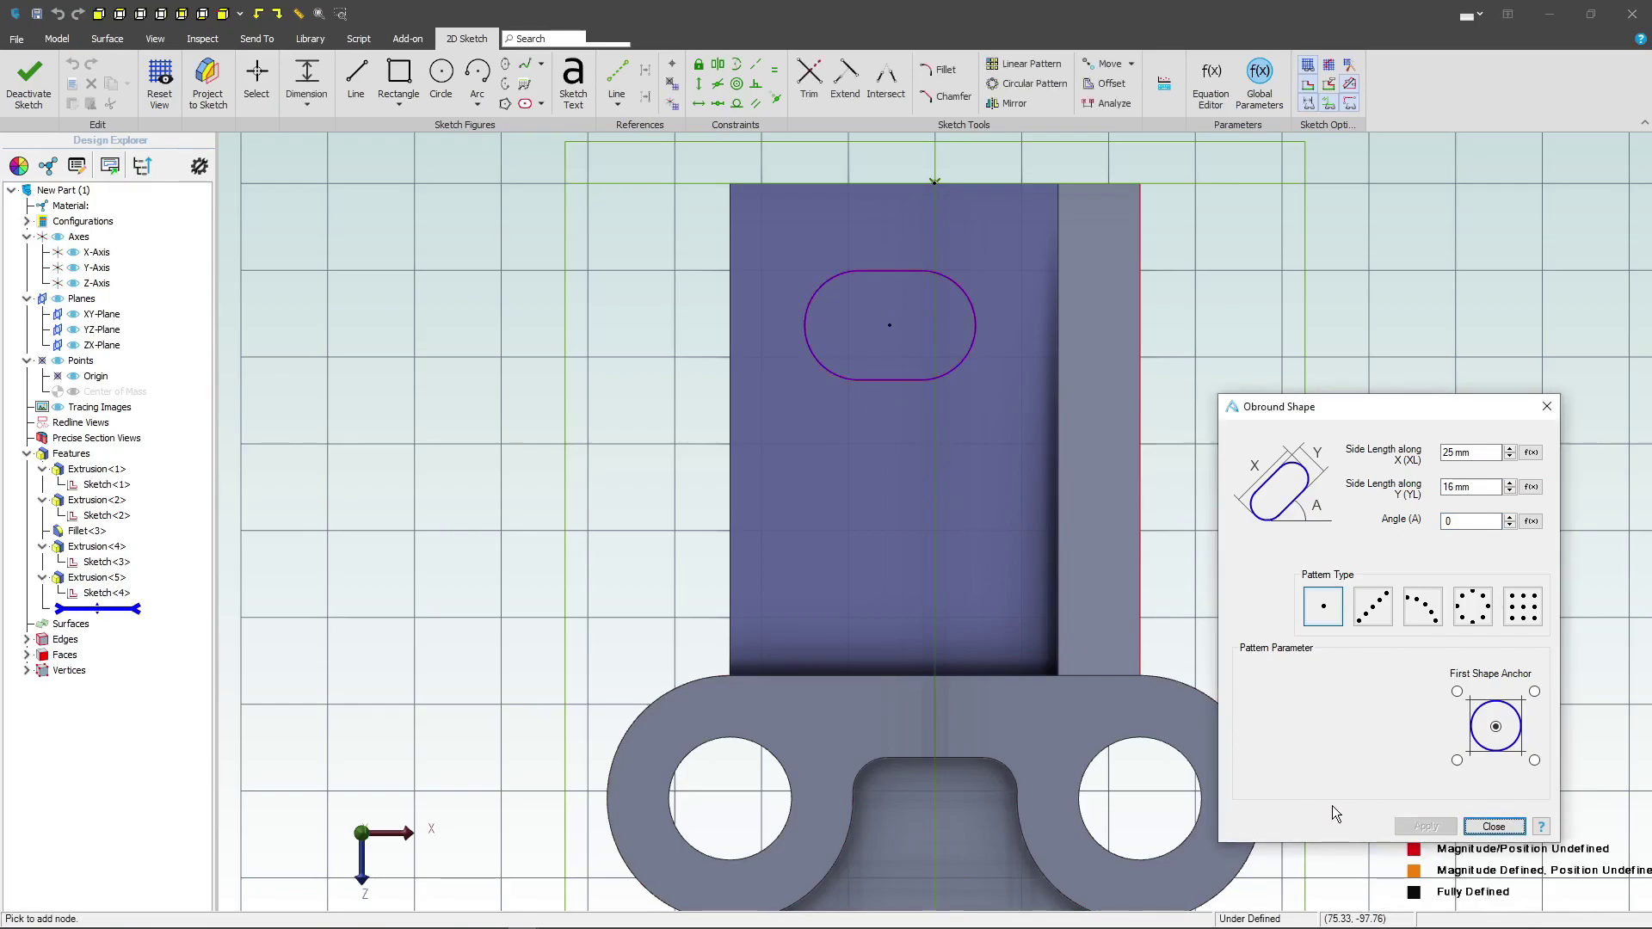
Dimension the slot centre 26.5 mm from the face's left edge and 25 mm from its top.
left_click(1494, 826)
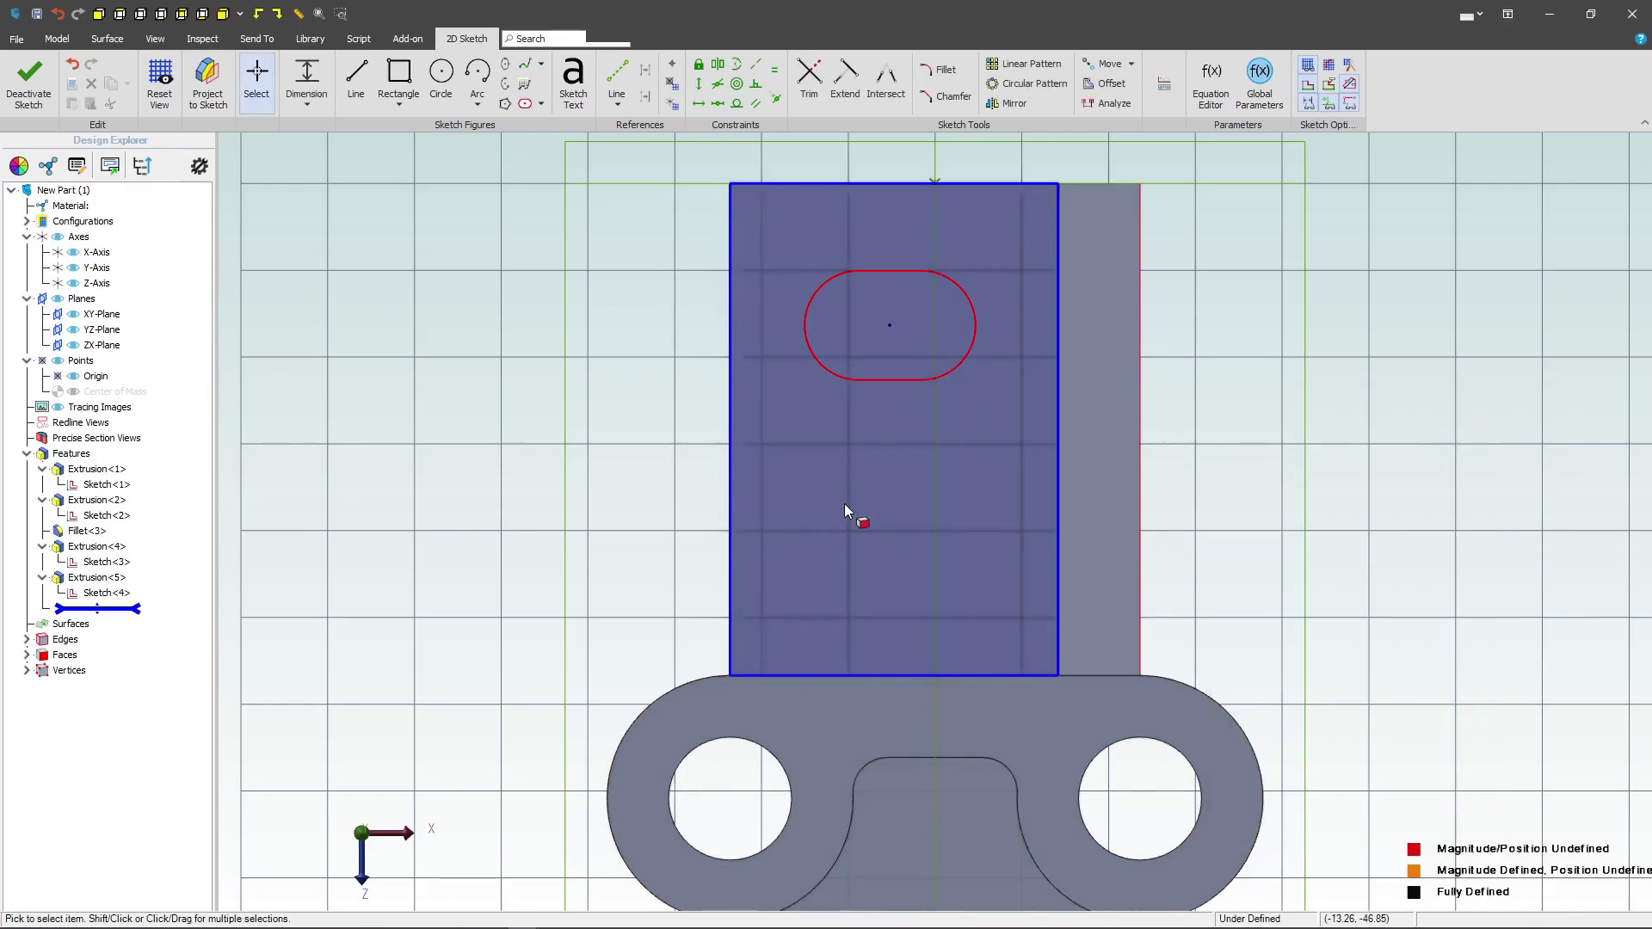
scroll(843, 507, "down", 1)
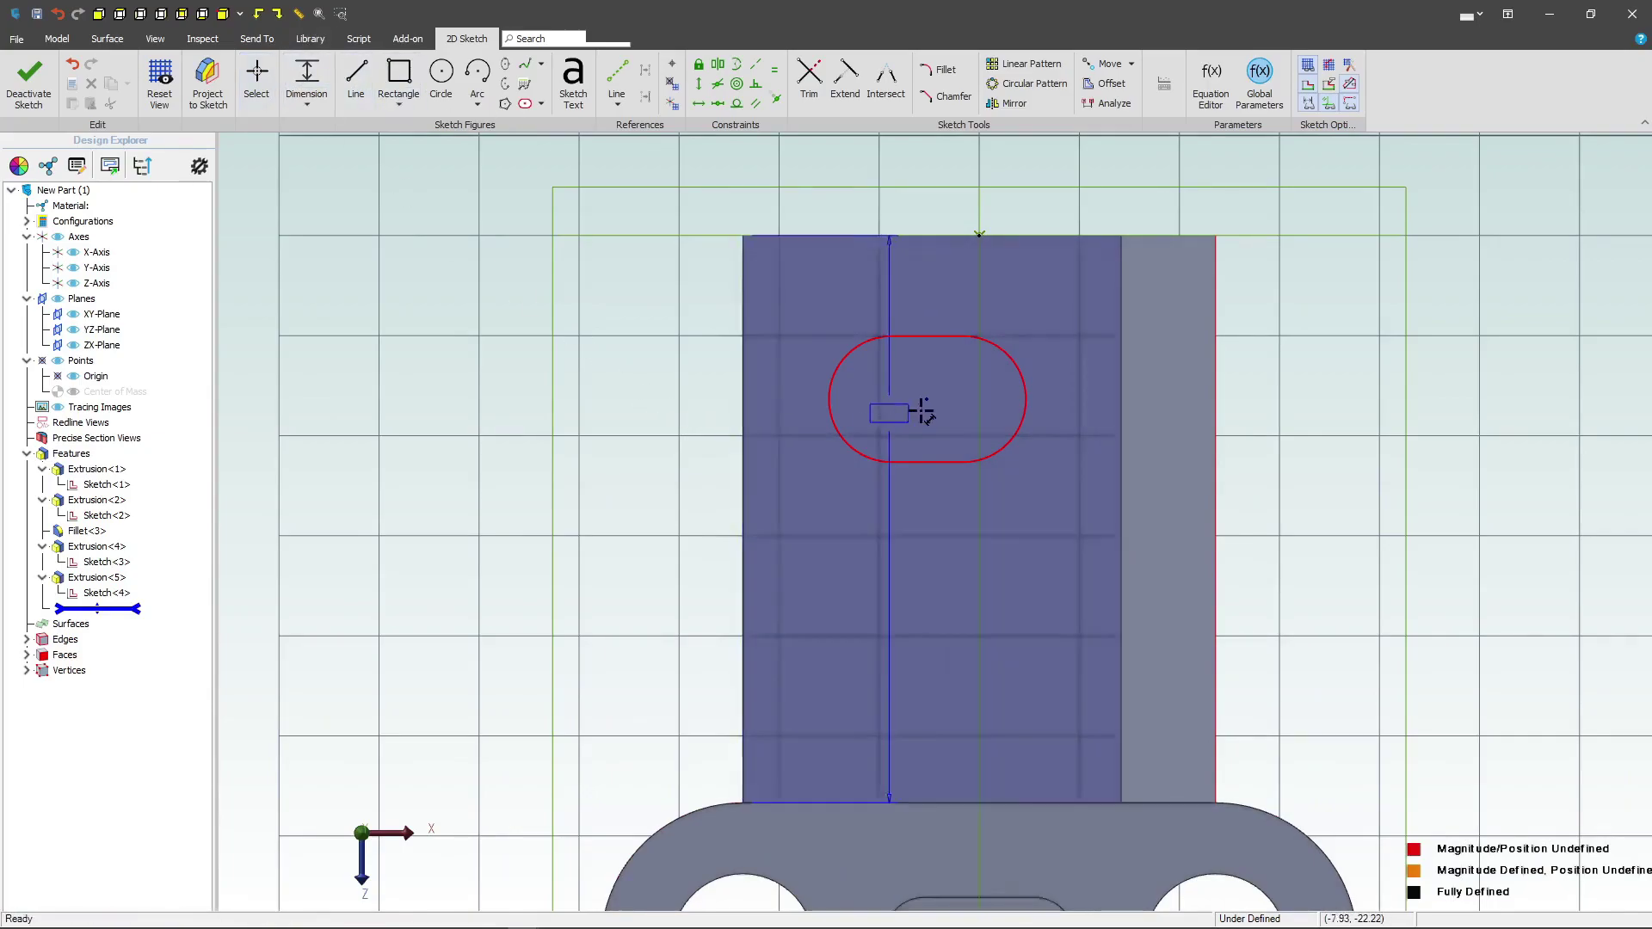
left_click(920, 403)
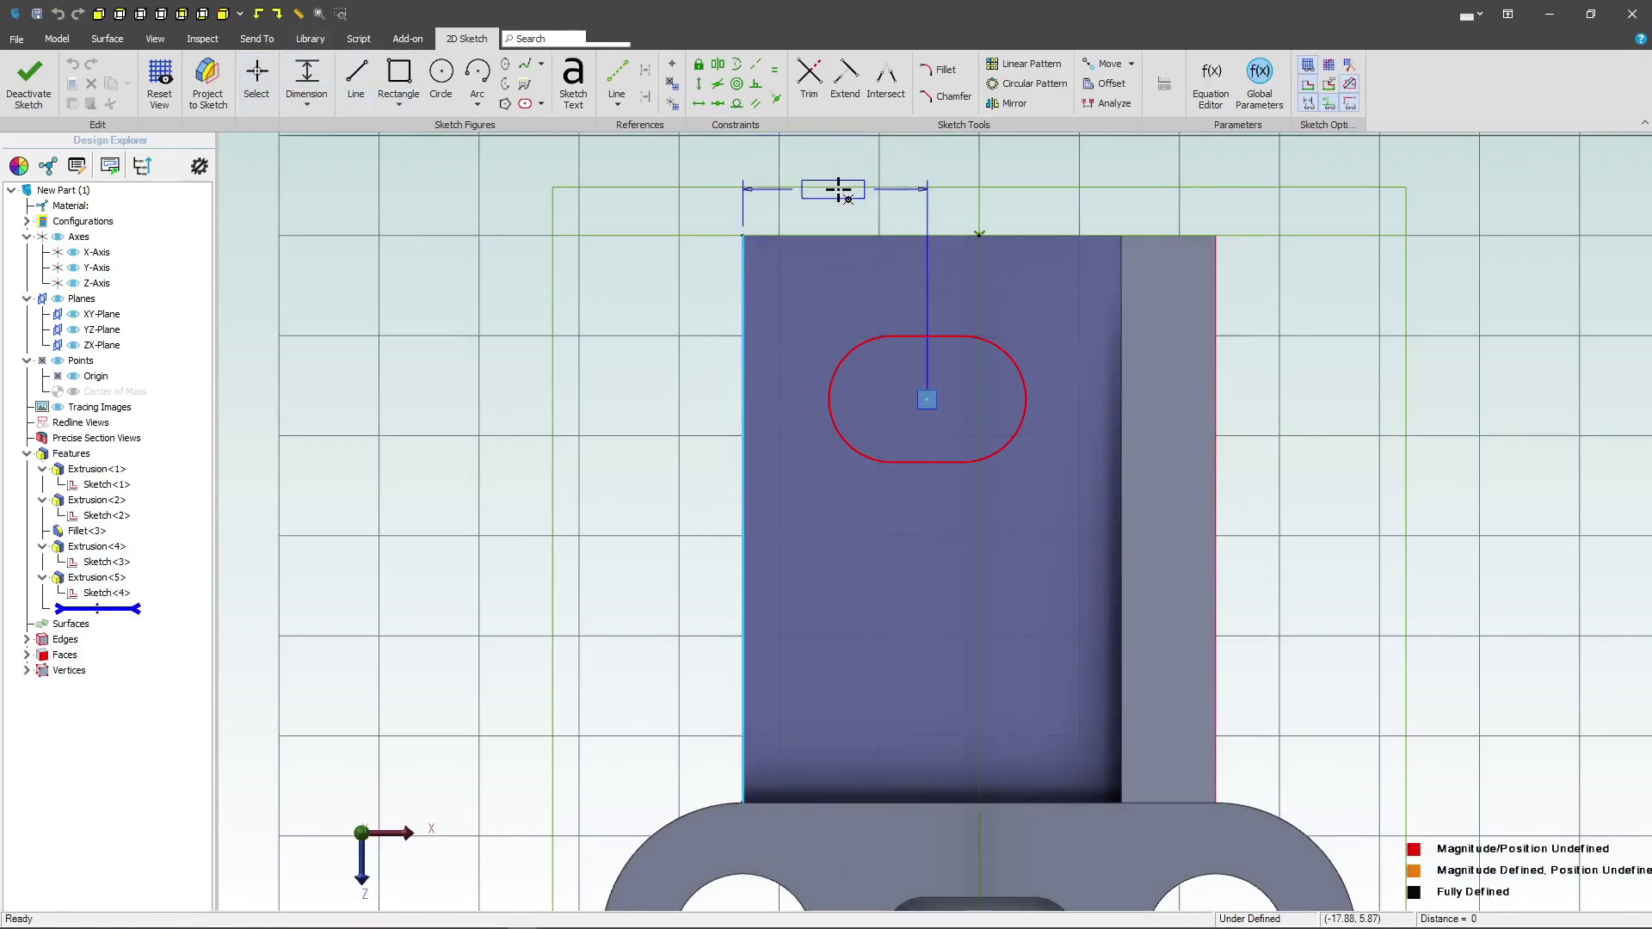
left_click(839, 197)
type("2")
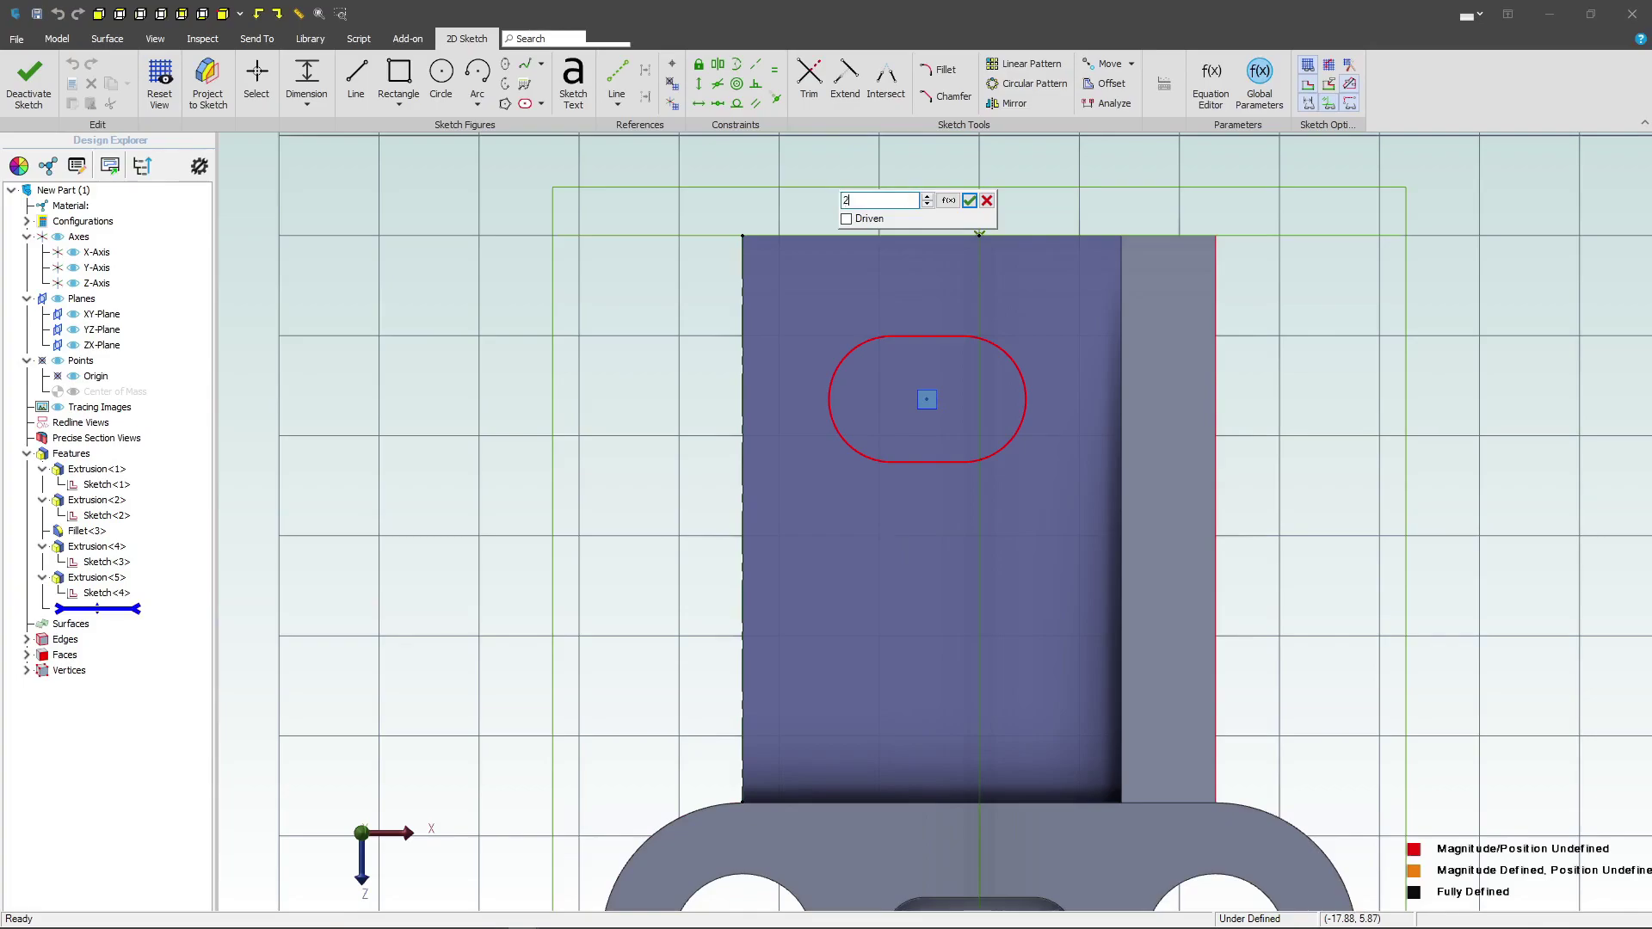
type("6.5")
key("Return")
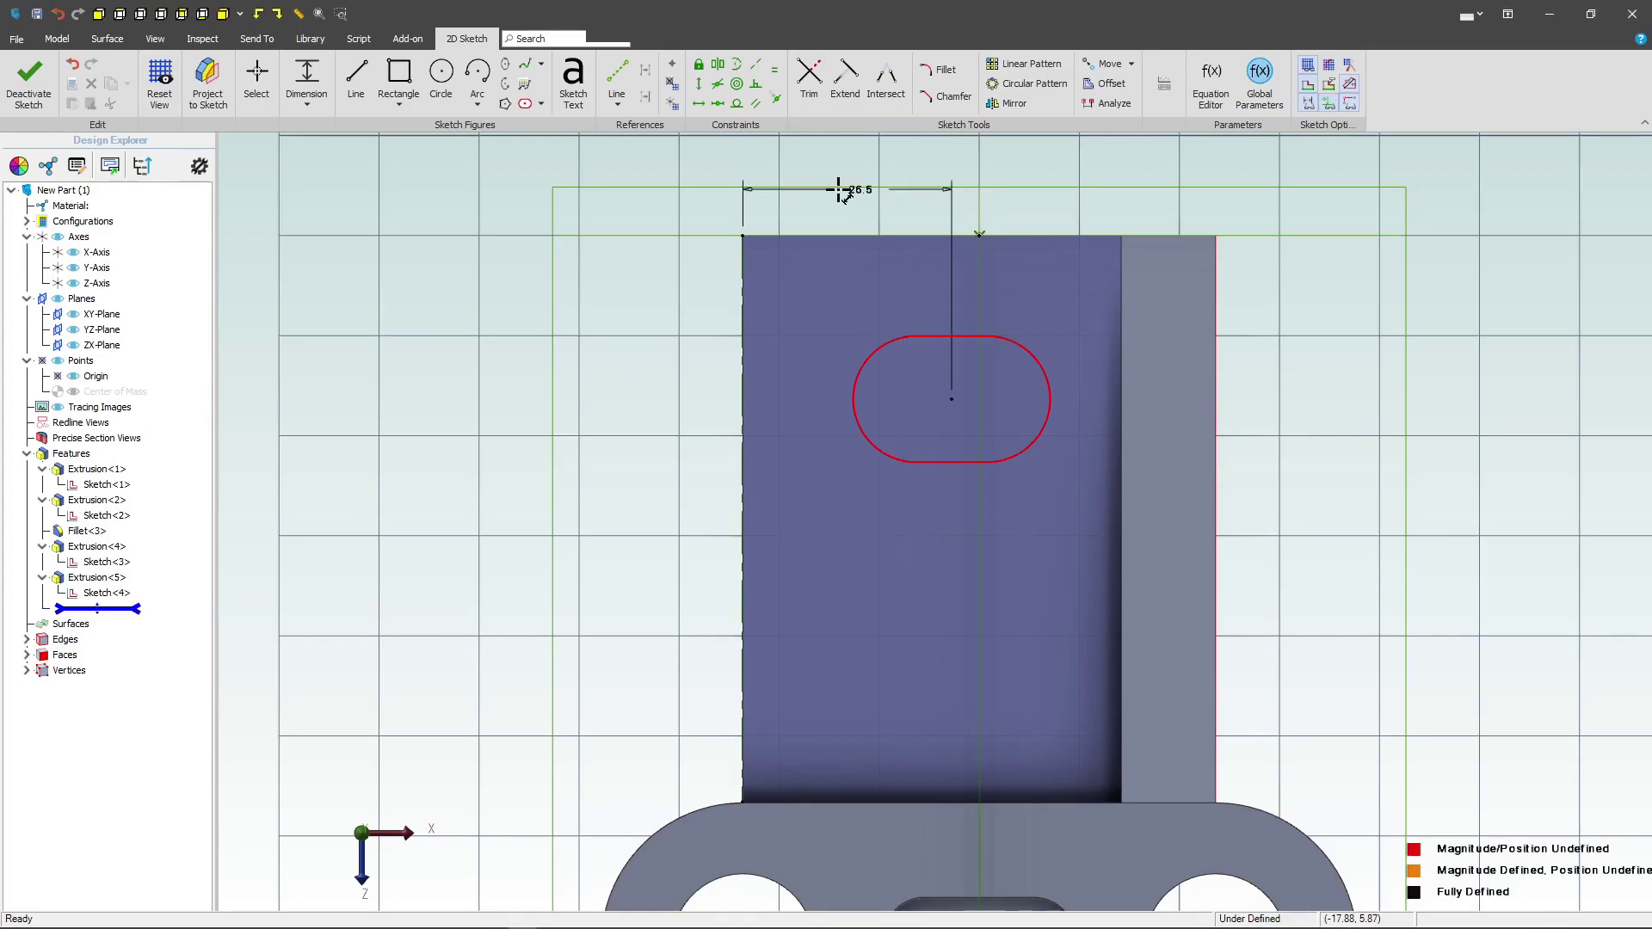
left_click(951, 398)
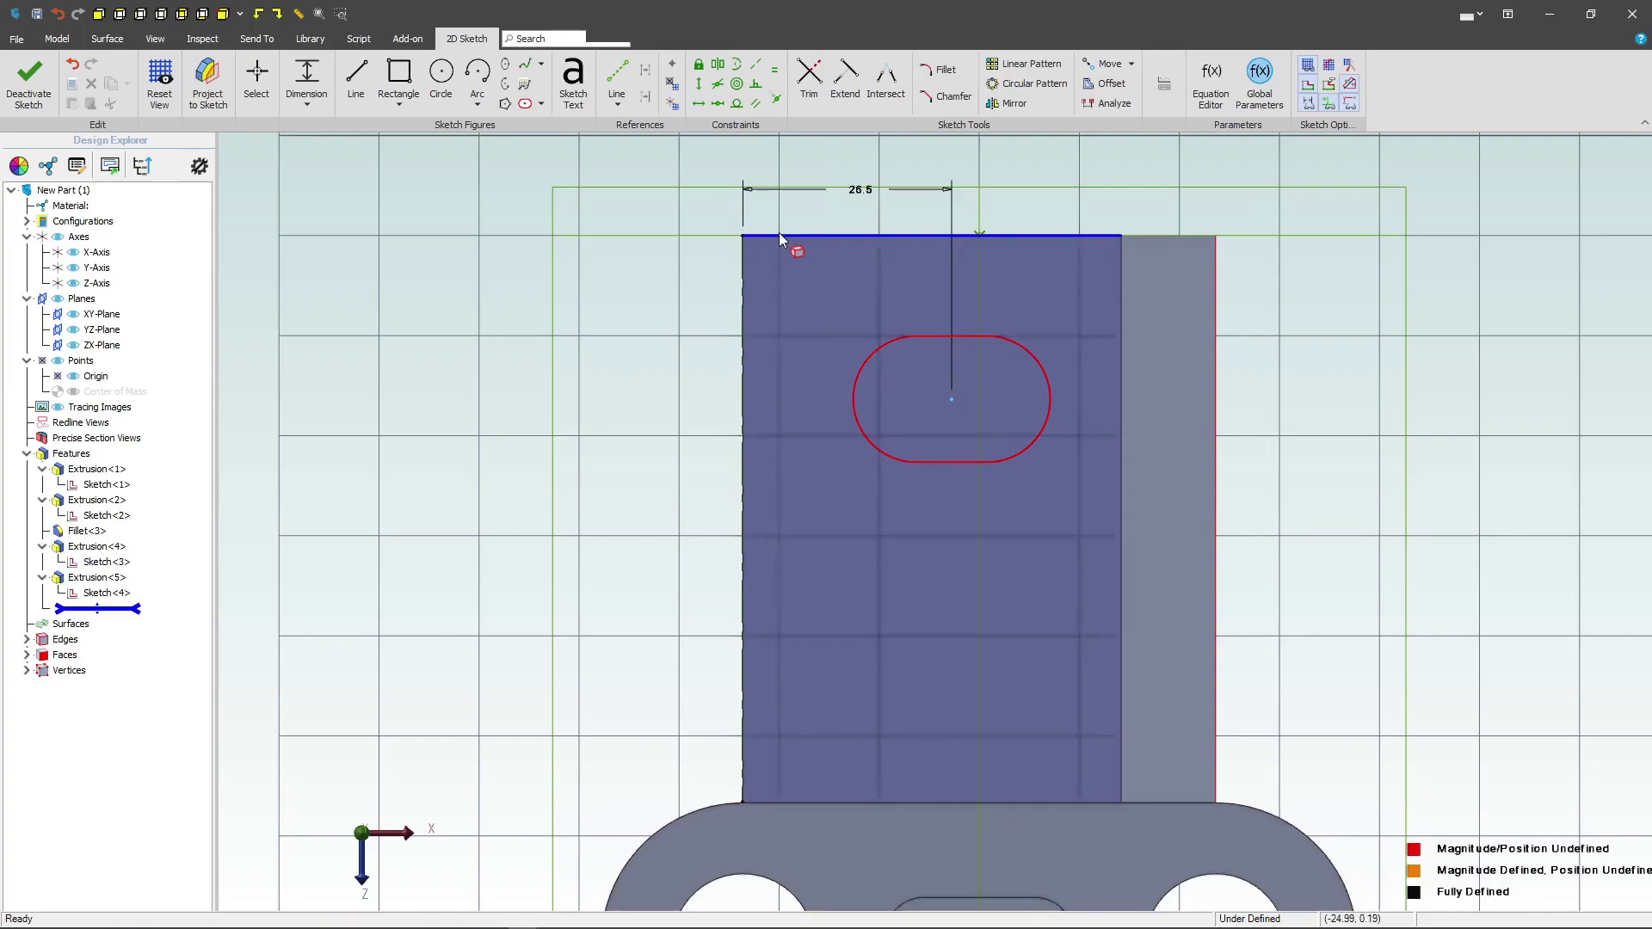
left_click(743, 235)
left_click(560, 312)
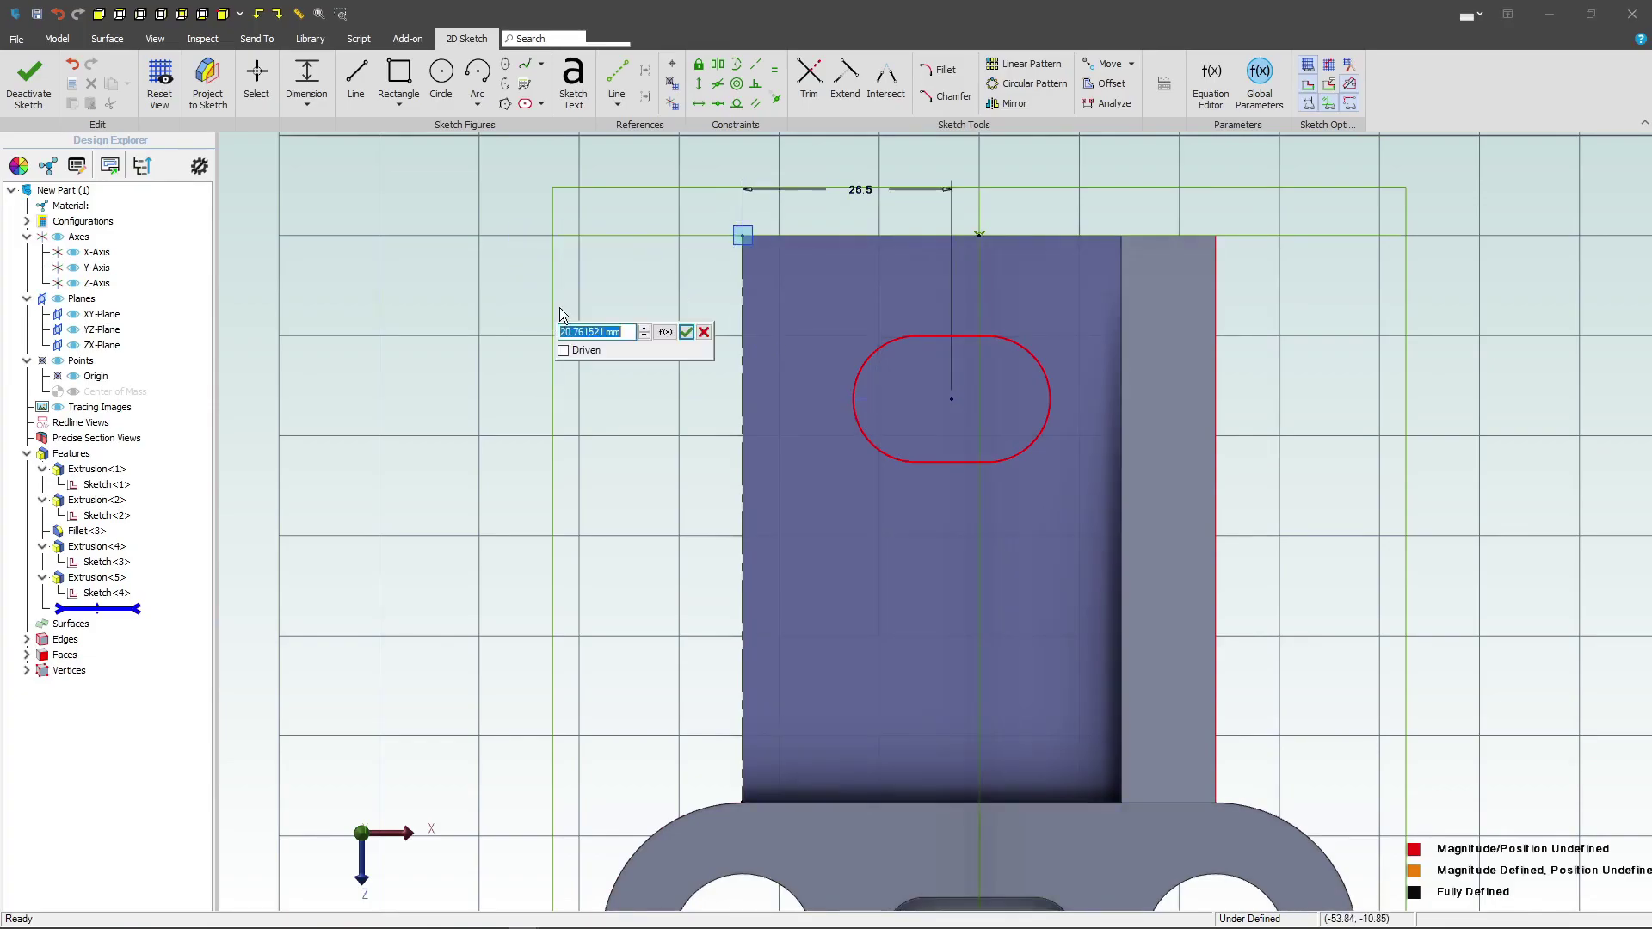
type("25")
key("Return")
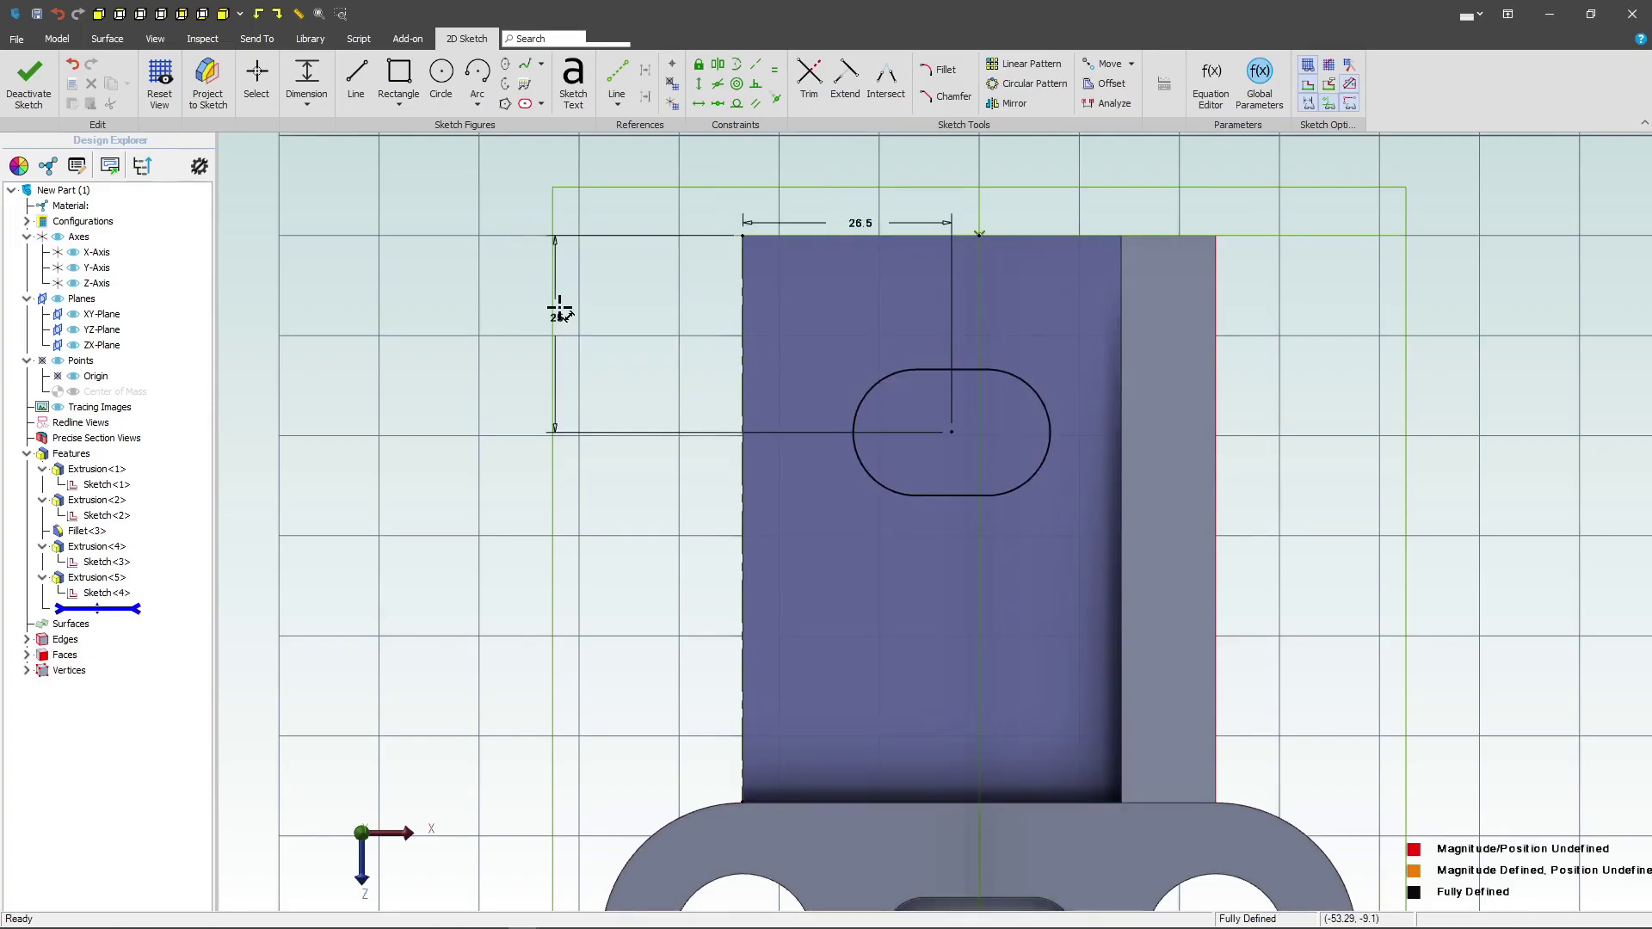
scroll(513, 458, "down", 2)
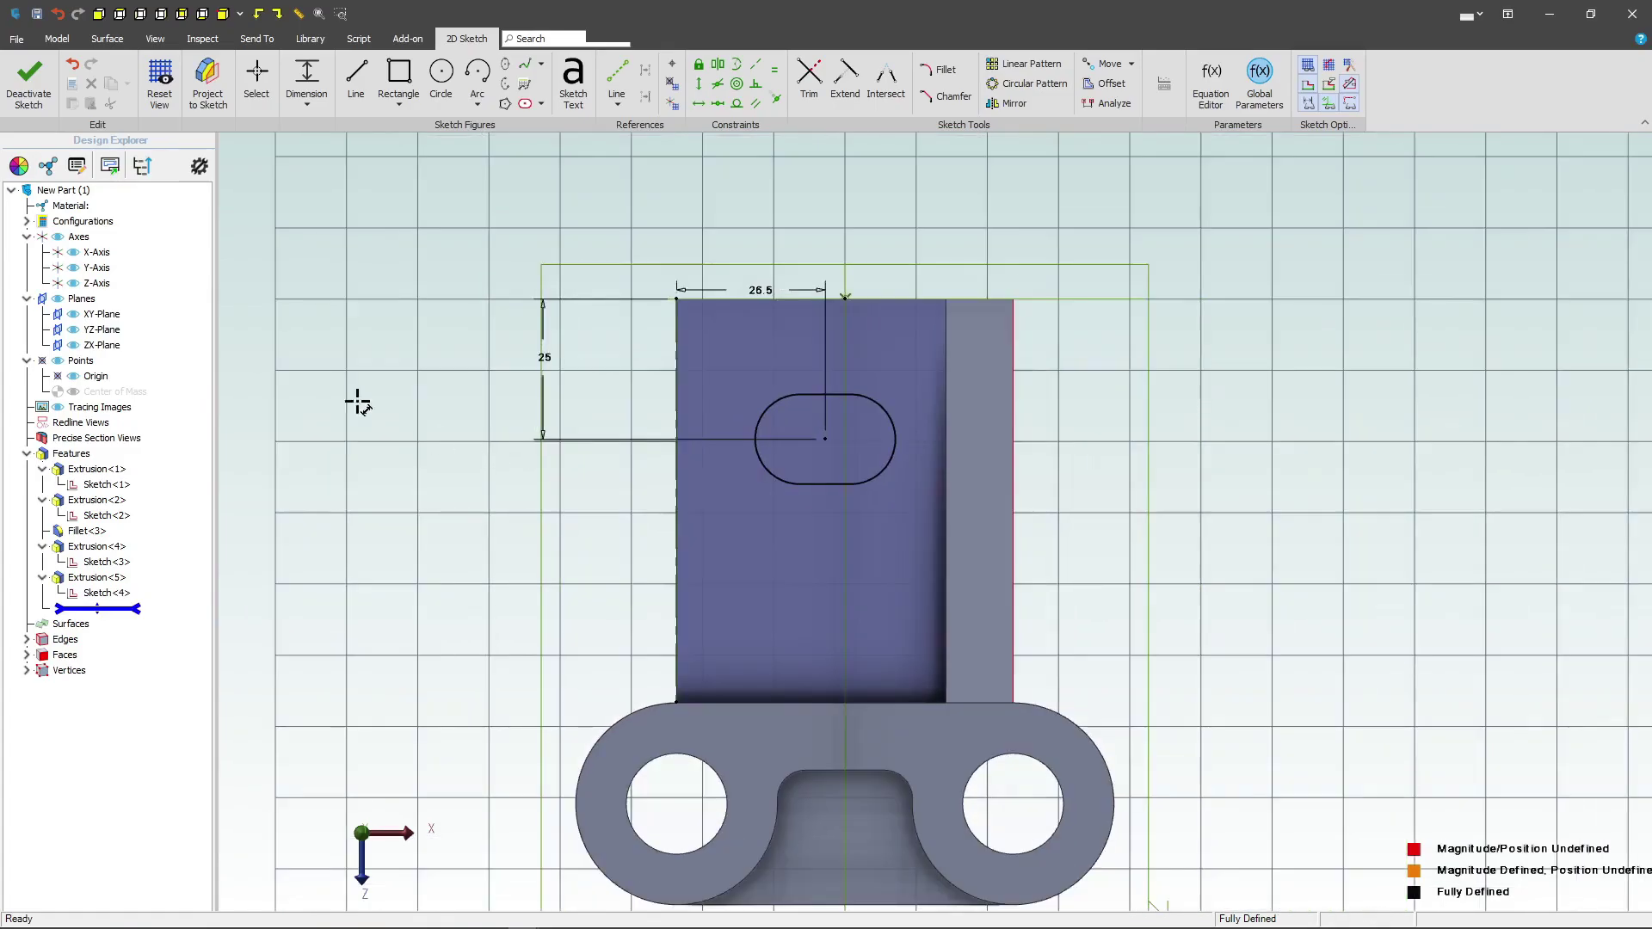
Exit Sketch<5> and cut the obround slot Through All the part.
left_click(29, 81)
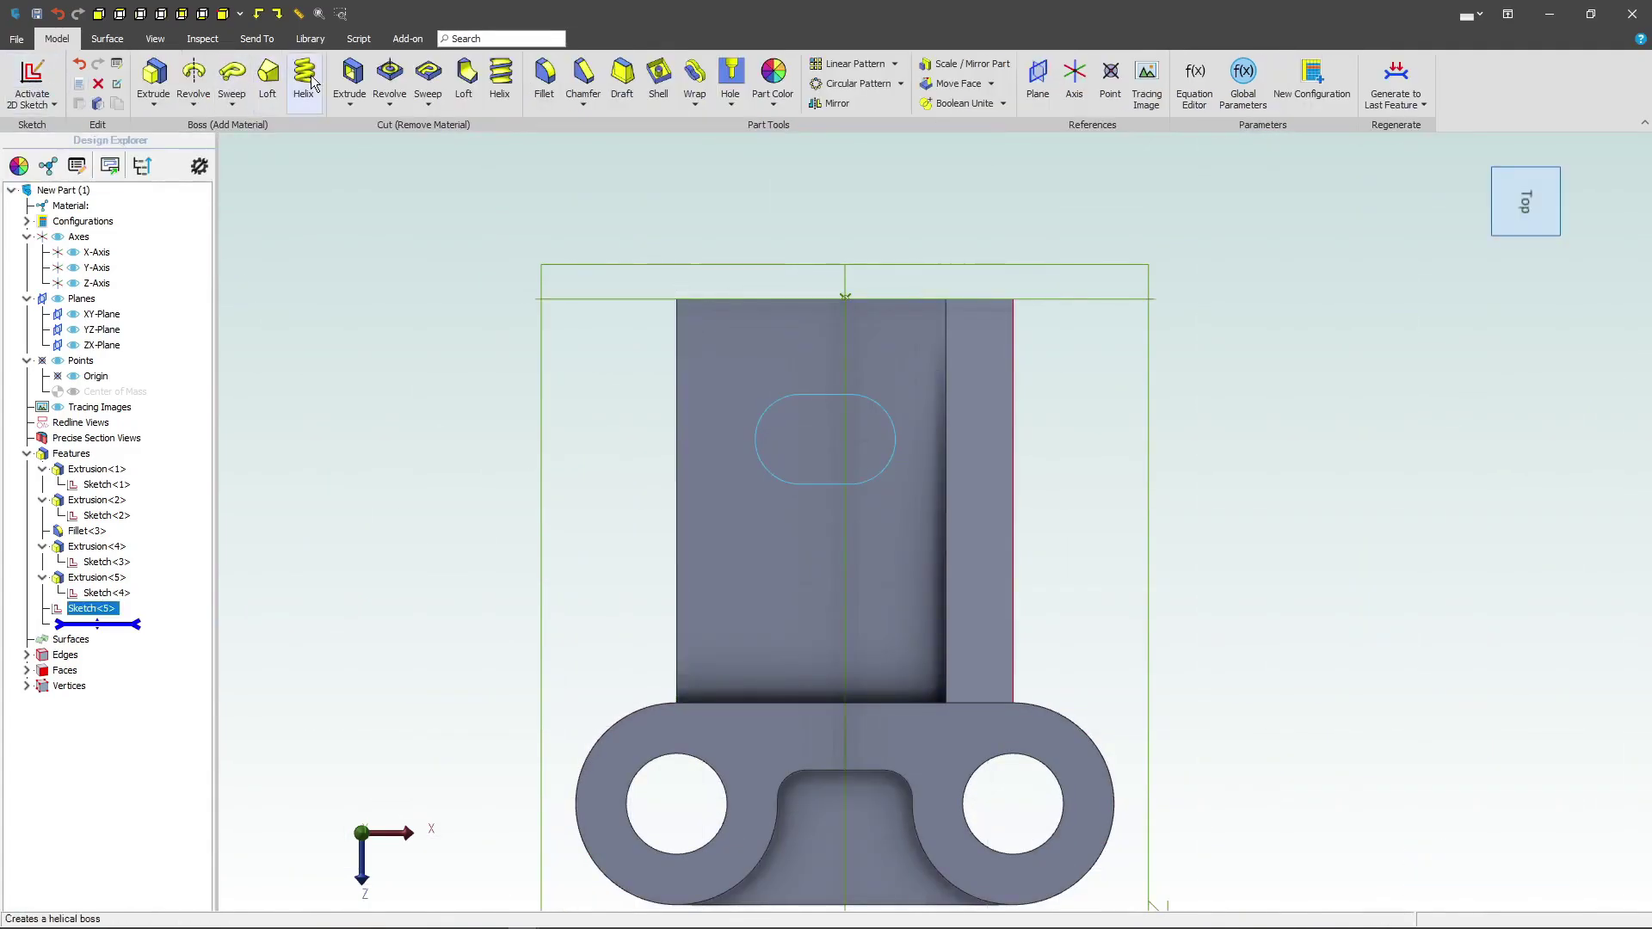
left_click(349, 78)
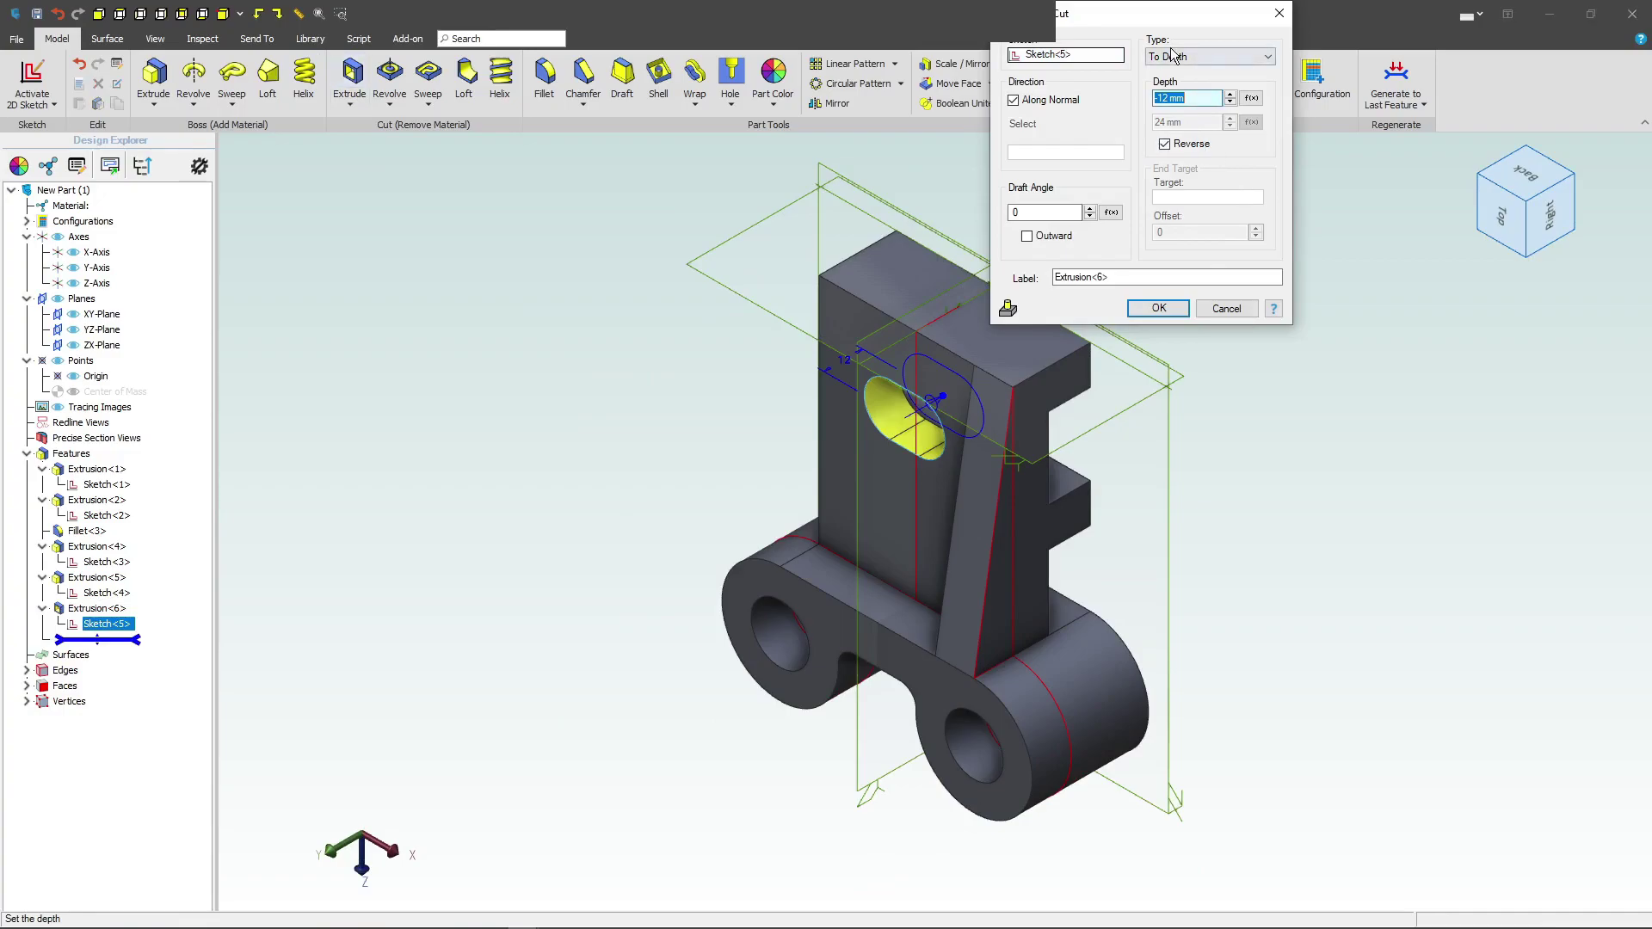
left_click(1172, 54)
left_click(1179, 100)
left_click(1189, 276)
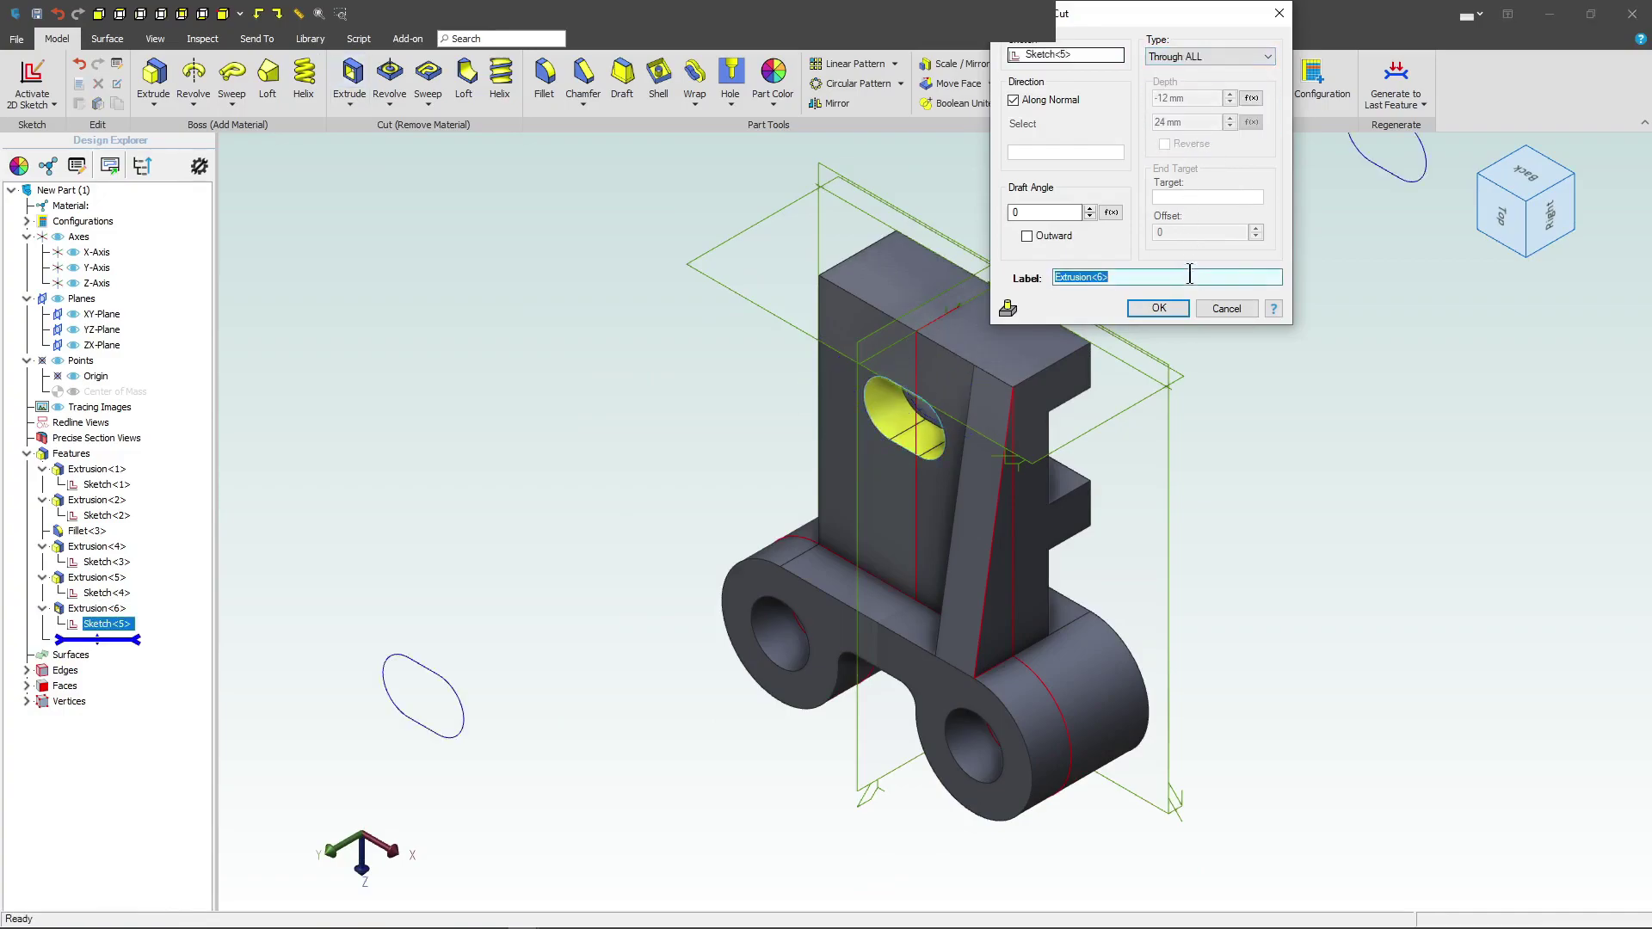
left_click(1158, 308)
middle_click_drag(1231, 442, 1150, 347)
left_click(1137, 325)
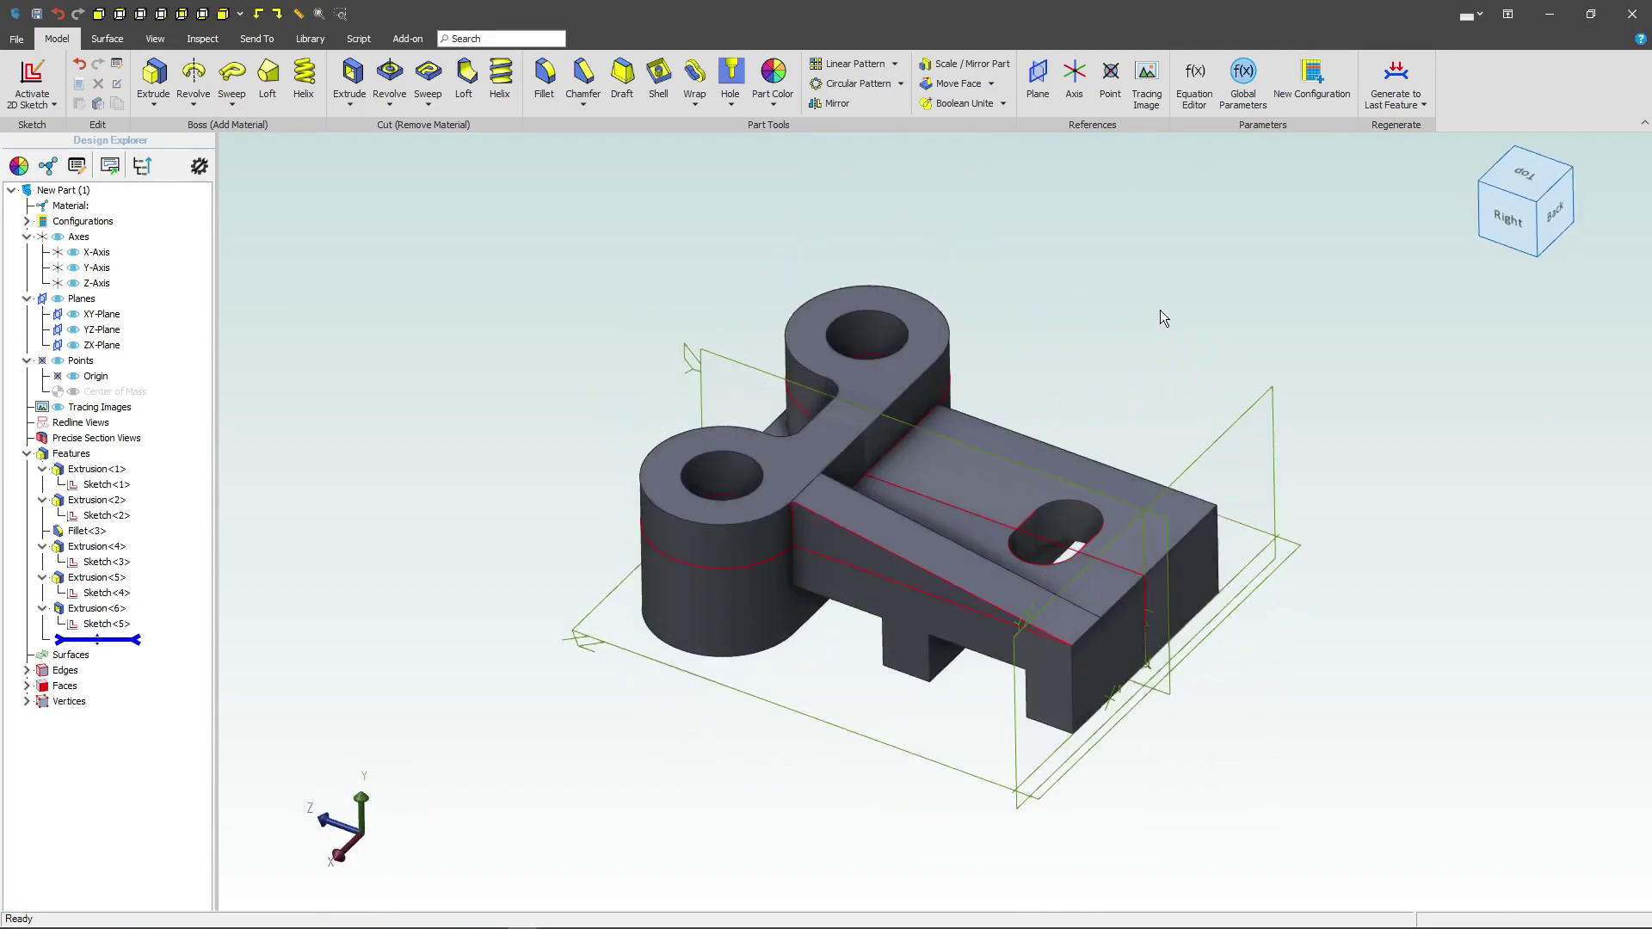